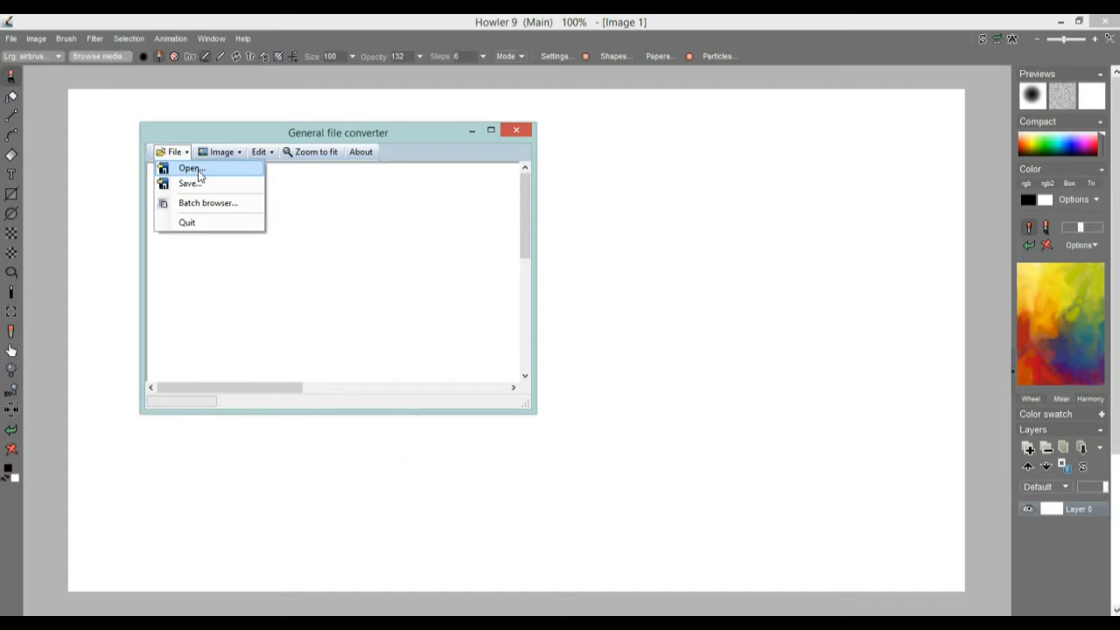
Step: Start opening a graphics file in the converter and browse to DailyDose\potpourri on the SDATA1 (D:) drive
{"action": "left_click", "coordinate": [189, 167]}
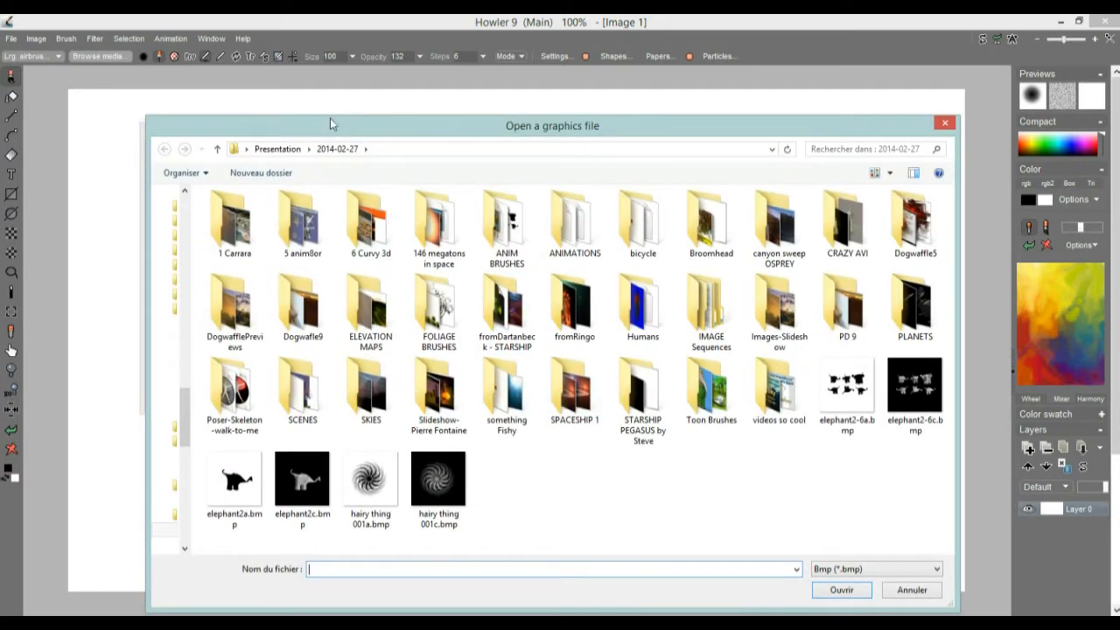
{"action": "left_click_drag", "start_coordinate": [344, 129], "coordinate": [304, 92]}
{"action": "left_click", "coordinate": [176, 113]}
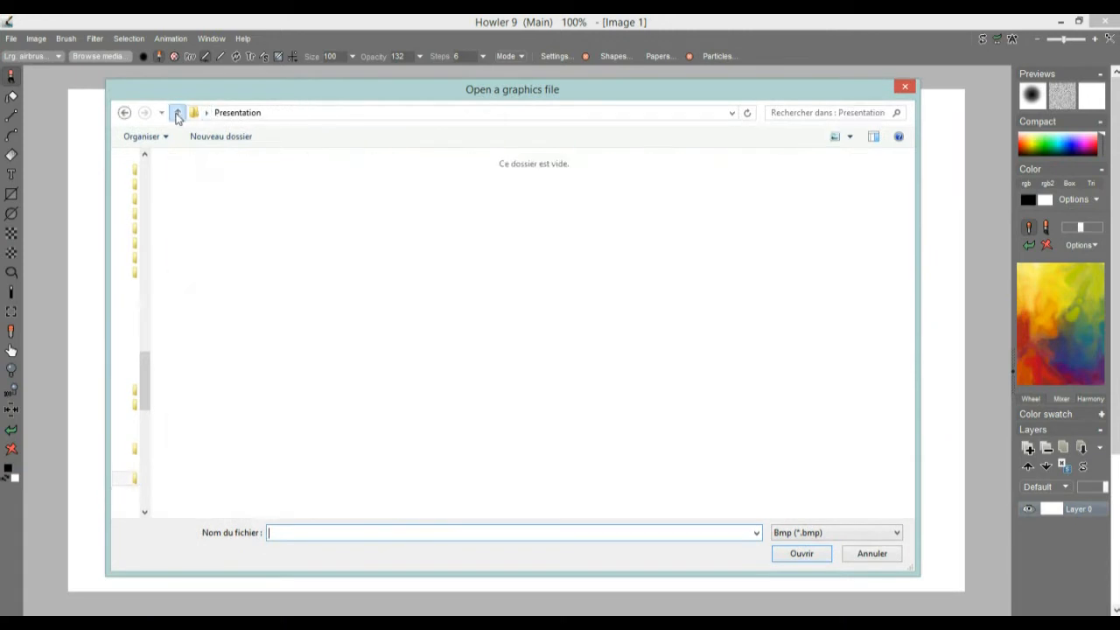
{"action": "left_click", "coordinate": [177, 113]}
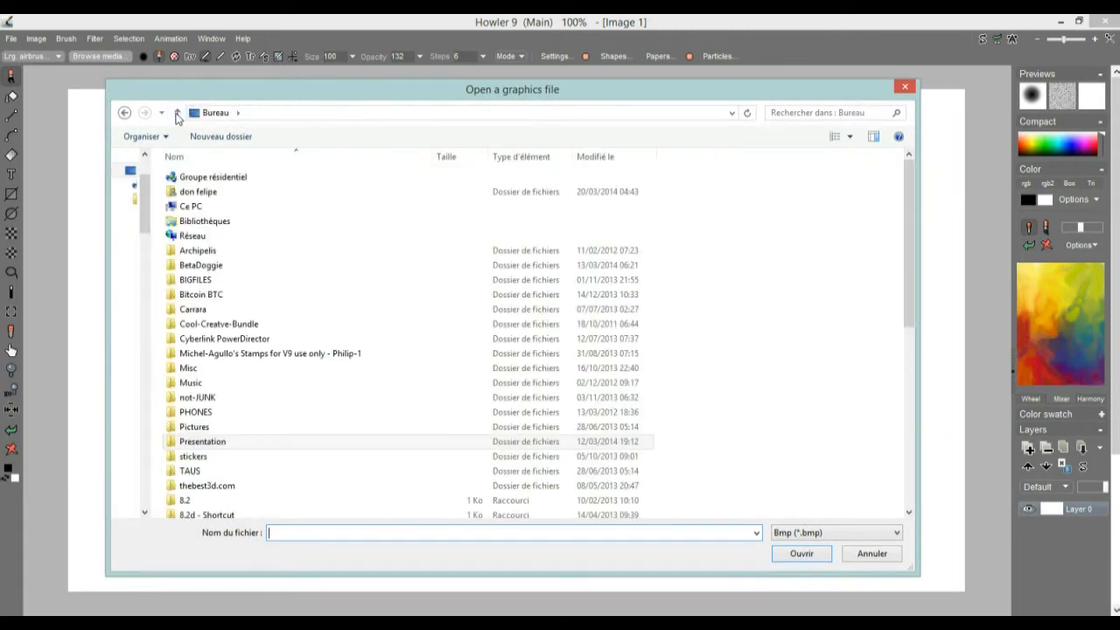
{"action": "double_click", "coordinate": [192, 207]}
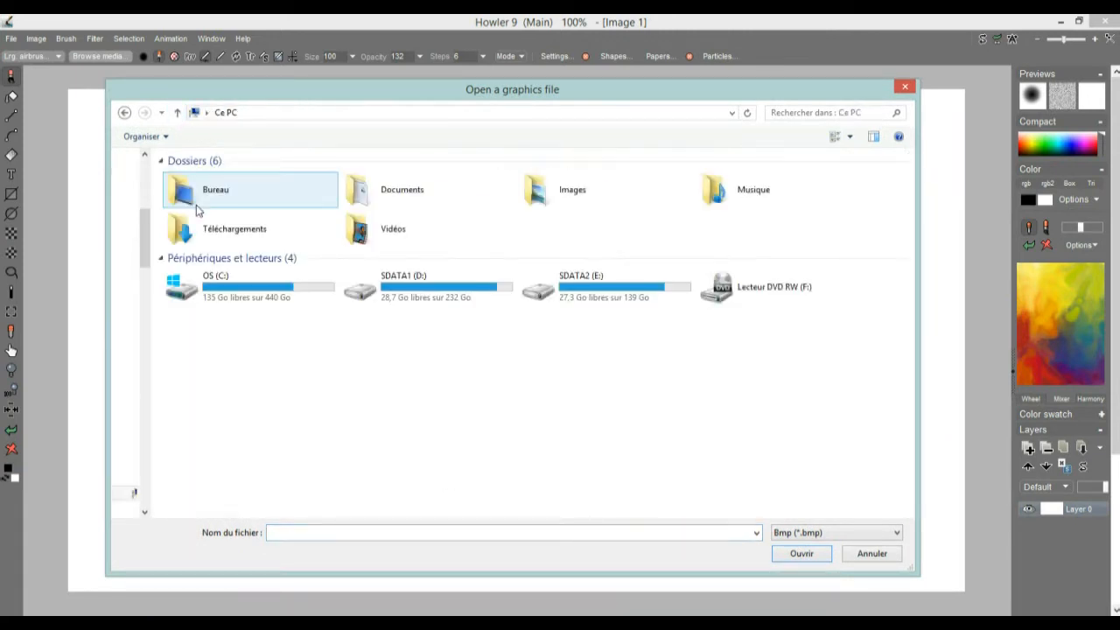
{"action": "double_click", "coordinate": [403, 293]}
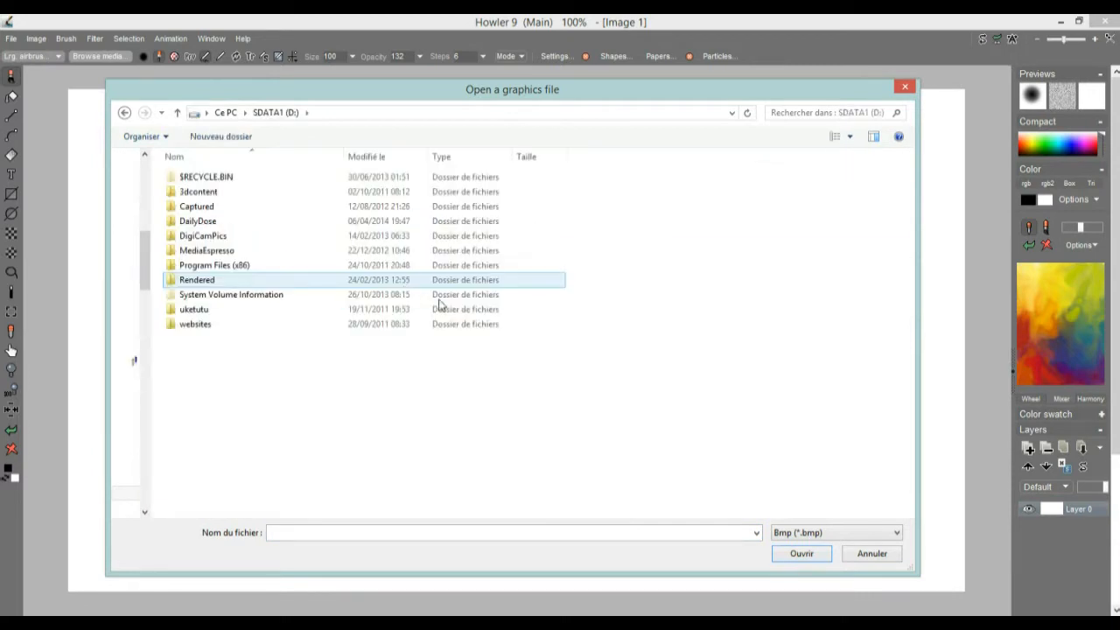
{"action": "left_click", "coordinate": [208, 226]}
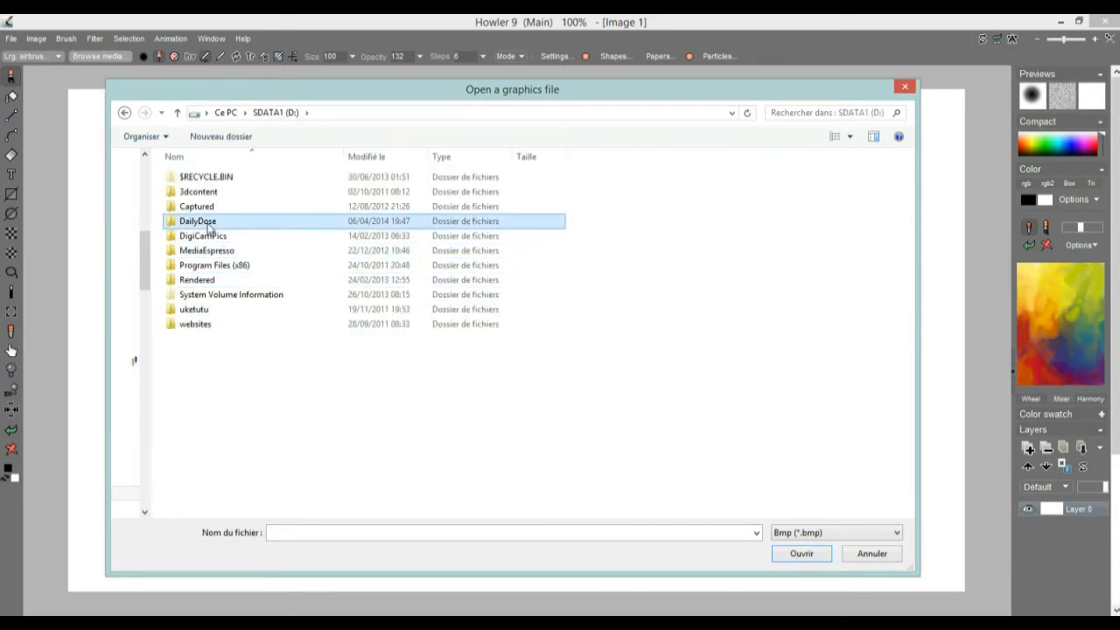
{"action": "double_click", "coordinate": [208, 226]}
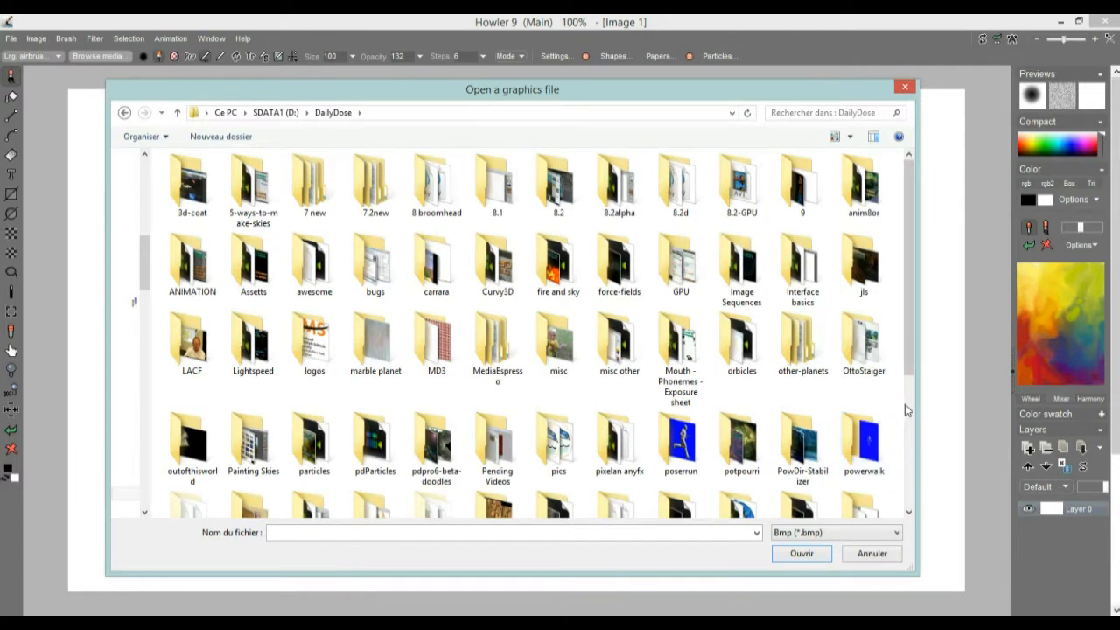
{"action": "scroll", "coordinate": [904, 404], "scroll_direction": "down", "scroll_amount": 5}
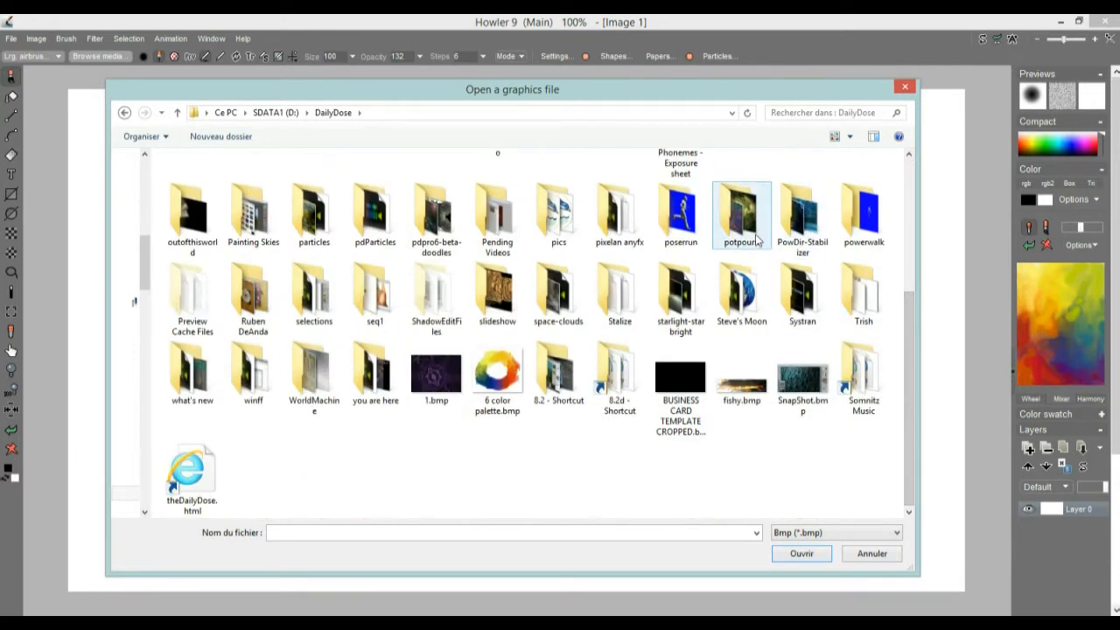
{"action": "double_click", "coordinate": [731, 215]}
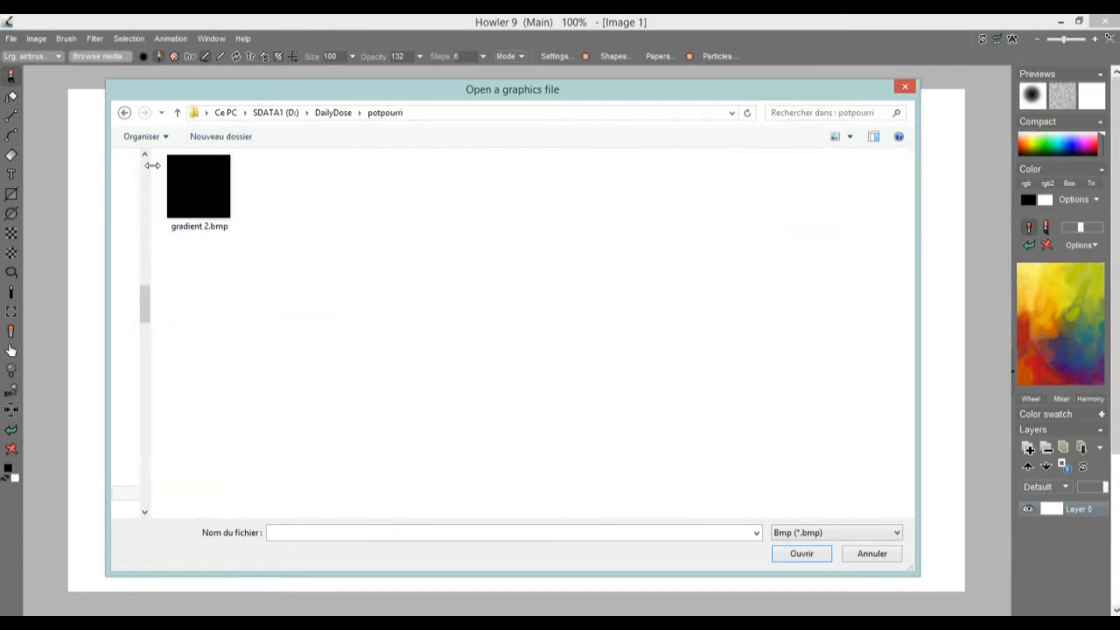
Step: Shorten the file dialog and limit the potpourri folder's file list to the Png (*.png) format
{"action": "left_click", "coordinate": [798, 536]}
{"action": "left_click", "coordinate": [712, 482]}
{"action": "left_click_drag", "start_coordinate": [797, 573], "coordinate": [773, 470]}
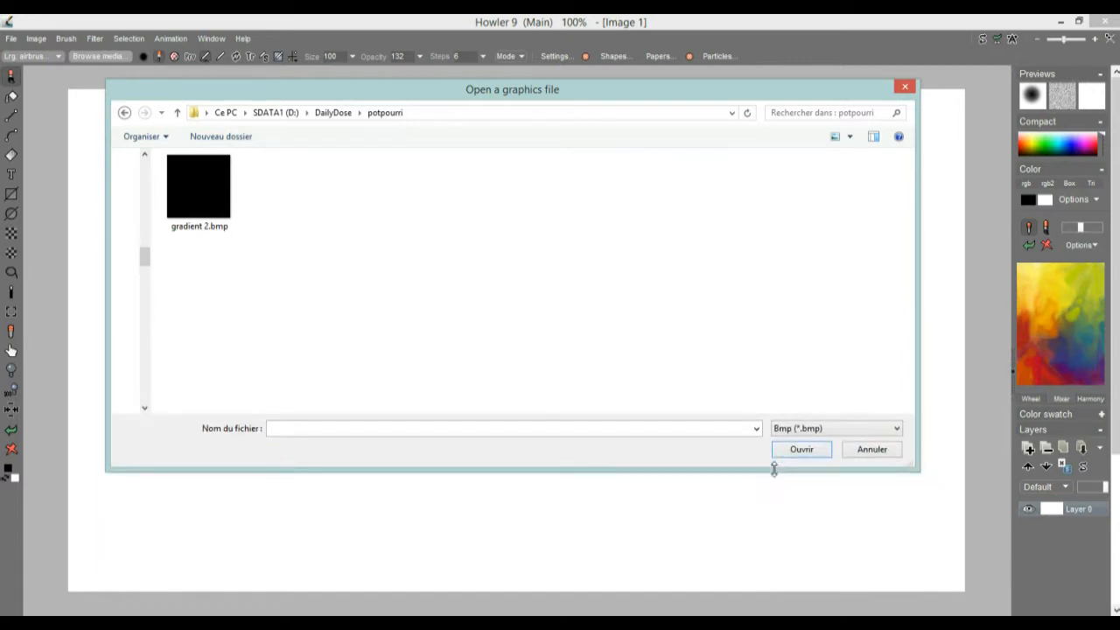
{"action": "left_click", "coordinate": [796, 430]}
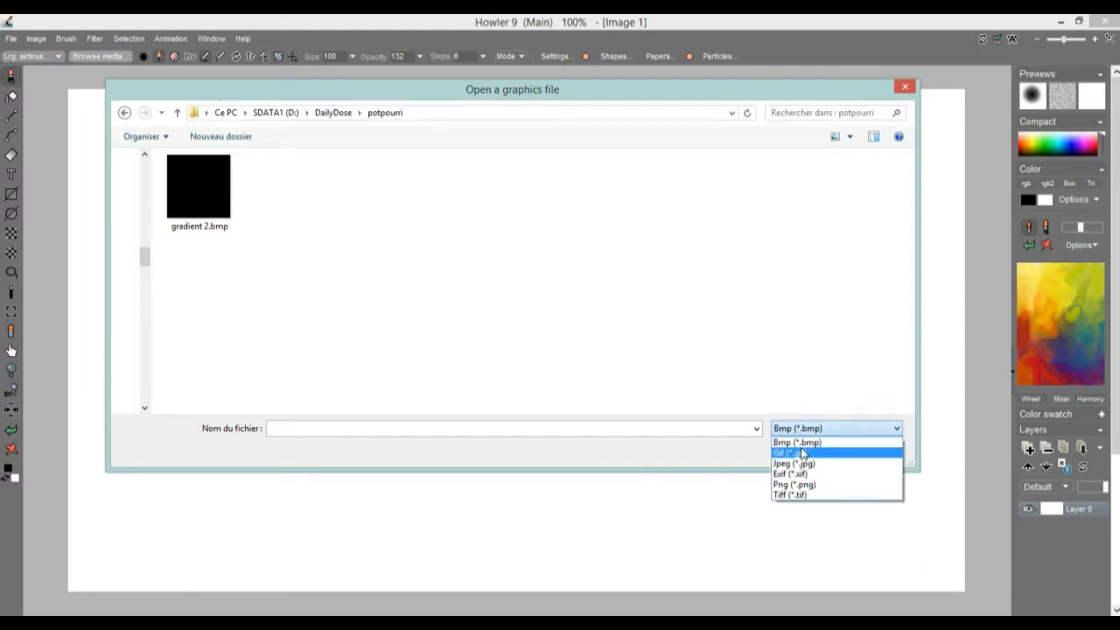
{"action": "left_click", "coordinate": [796, 486]}
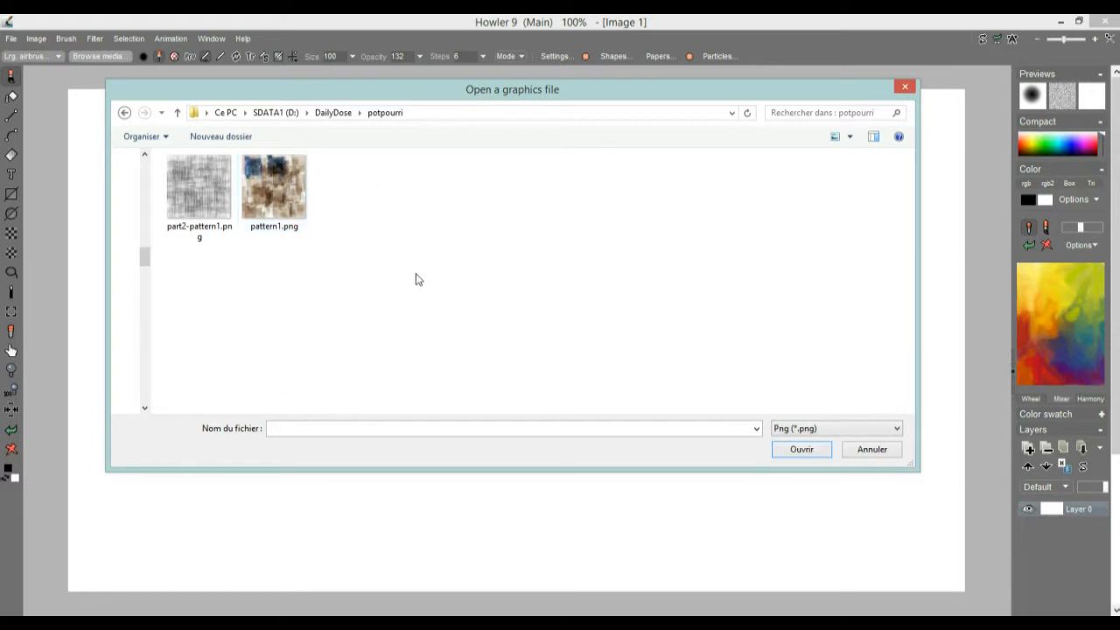
Step: Review the supported file formats, and list every file in the potpourri folder using the wildcard * as file name
{"action": "left_click", "coordinate": [833, 429]}
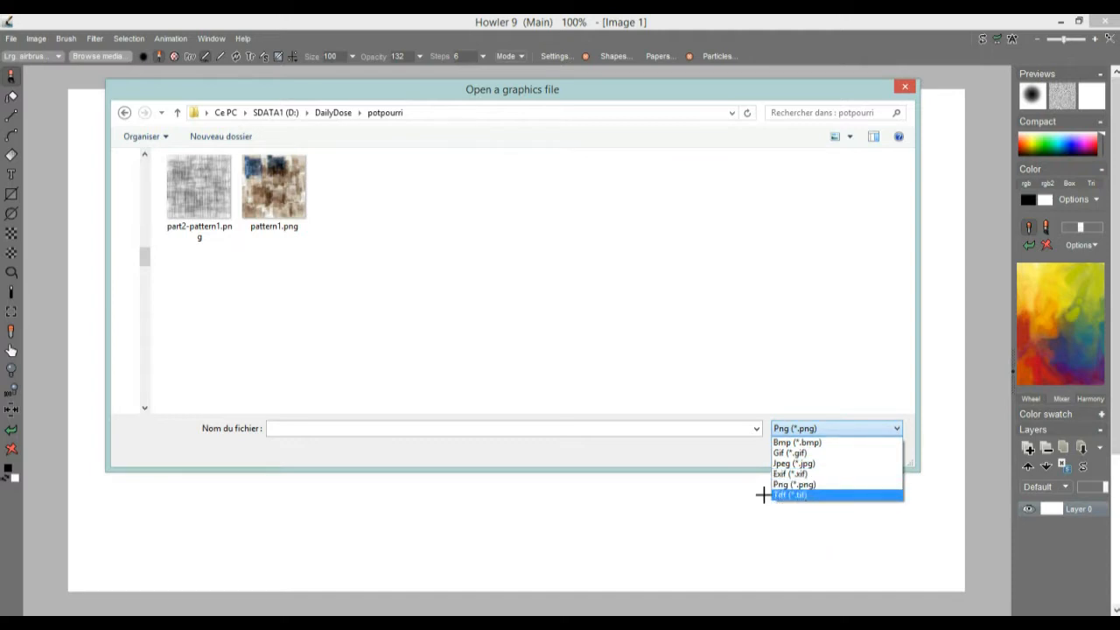
{"action": "left_click", "coordinate": [306, 453]}
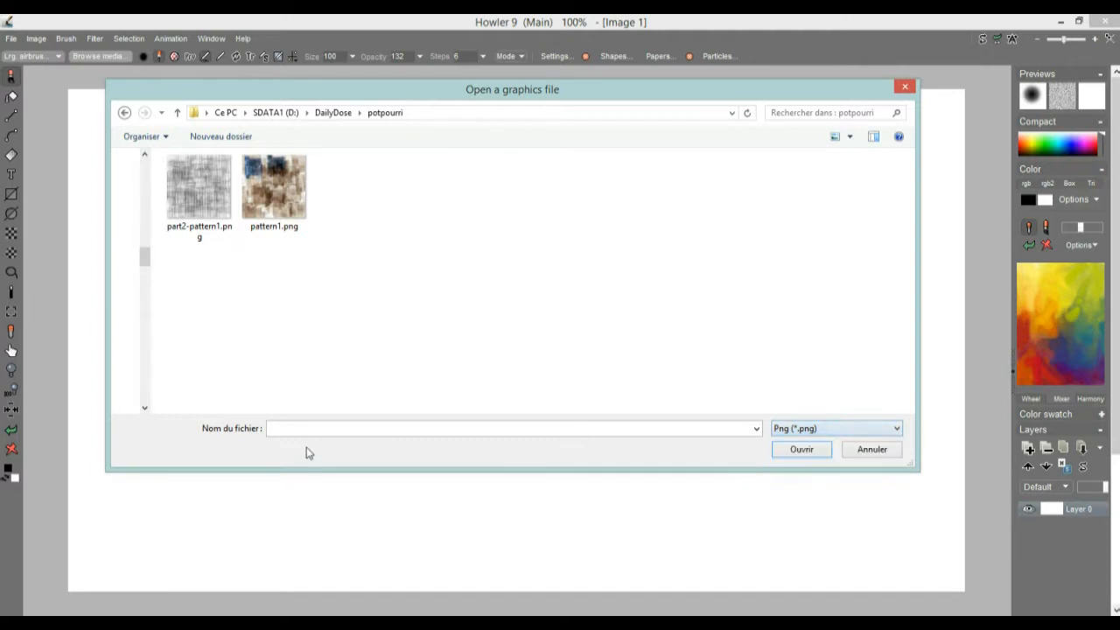
{"action": "left_click", "coordinate": [829, 429]}
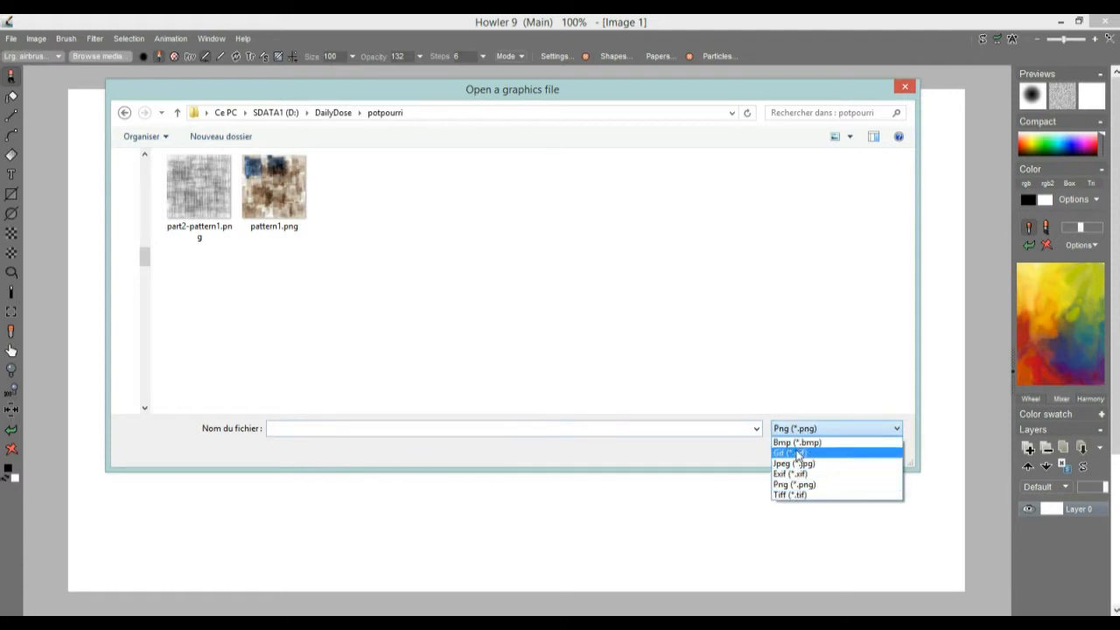
{"action": "left_click", "coordinate": [702, 455]}
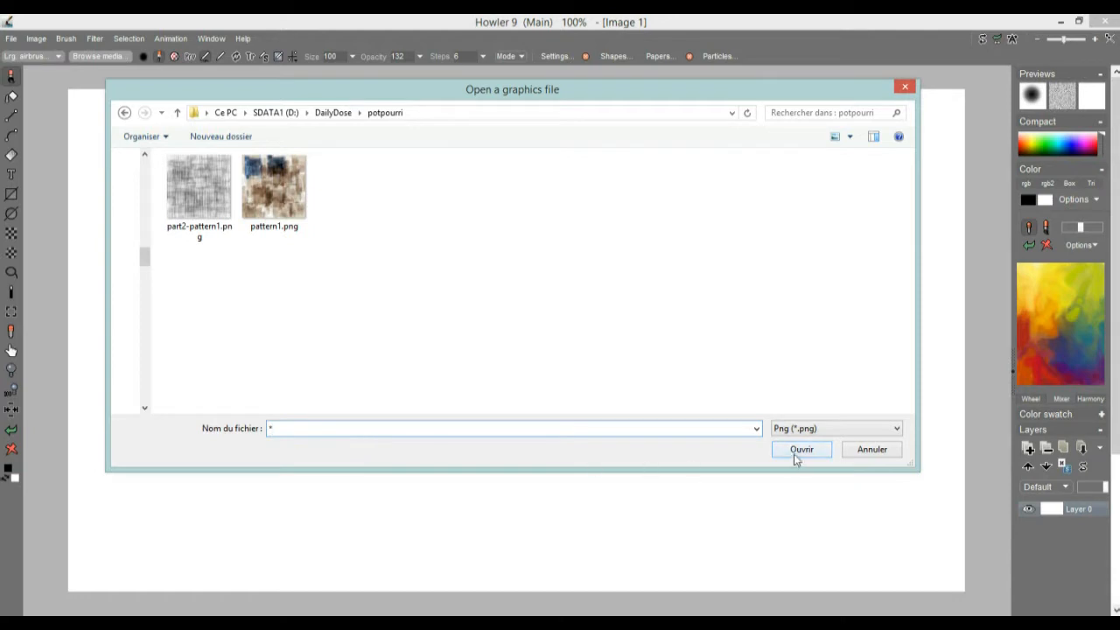
{"action": "key", "text": "Return"}
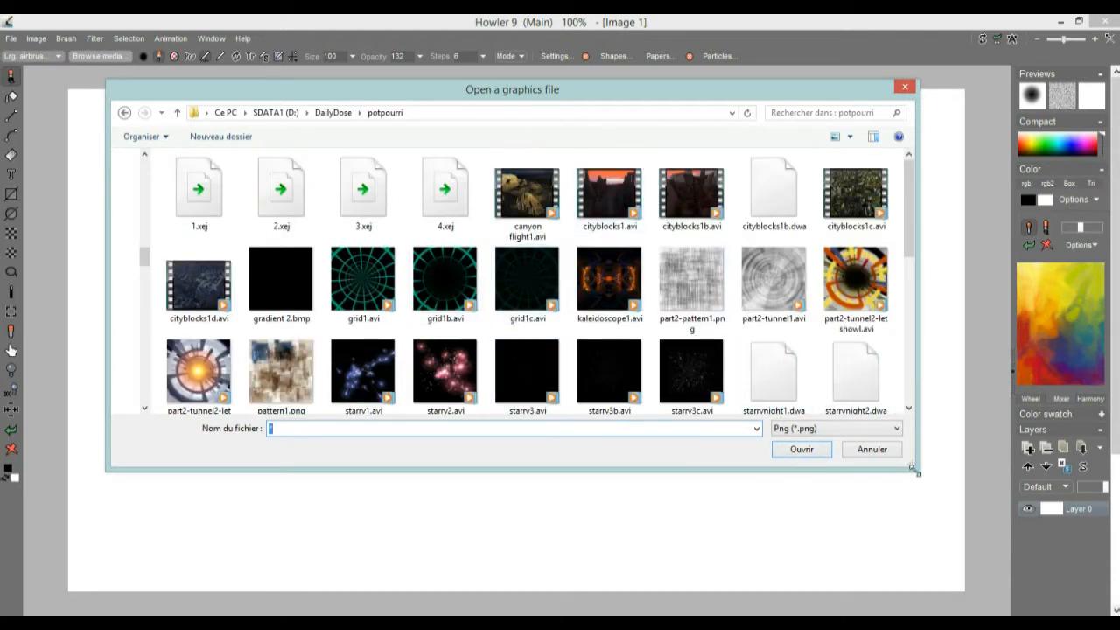
{"action": "left_click_drag", "start_coordinate": [912, 461], "coordinate": [873, 552]}
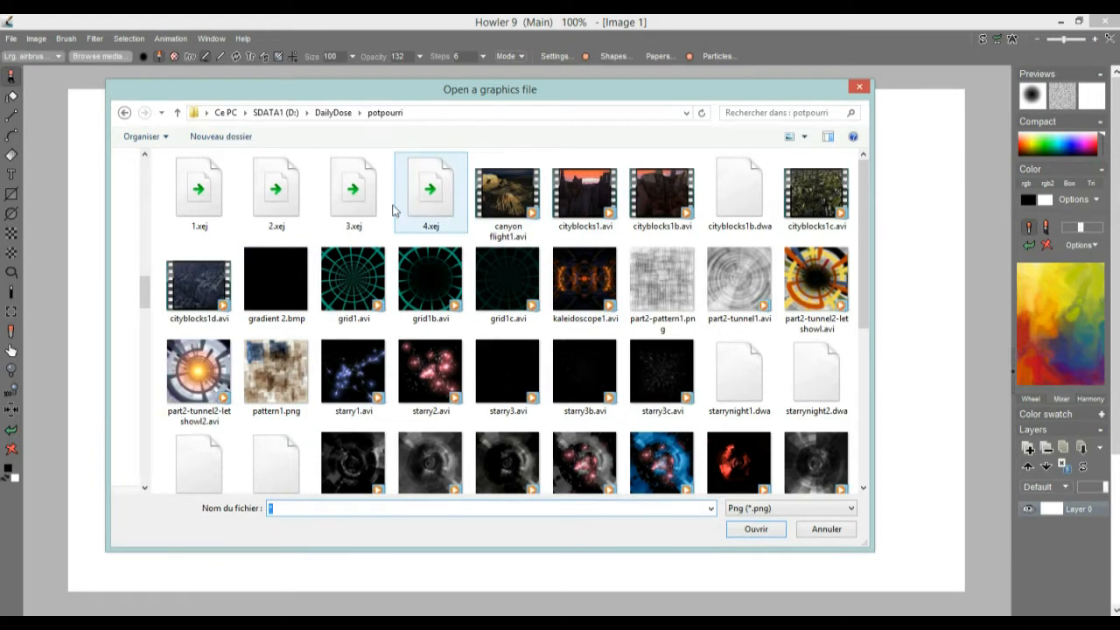
{"action": "left_click", "coordinate": [204, 210]}
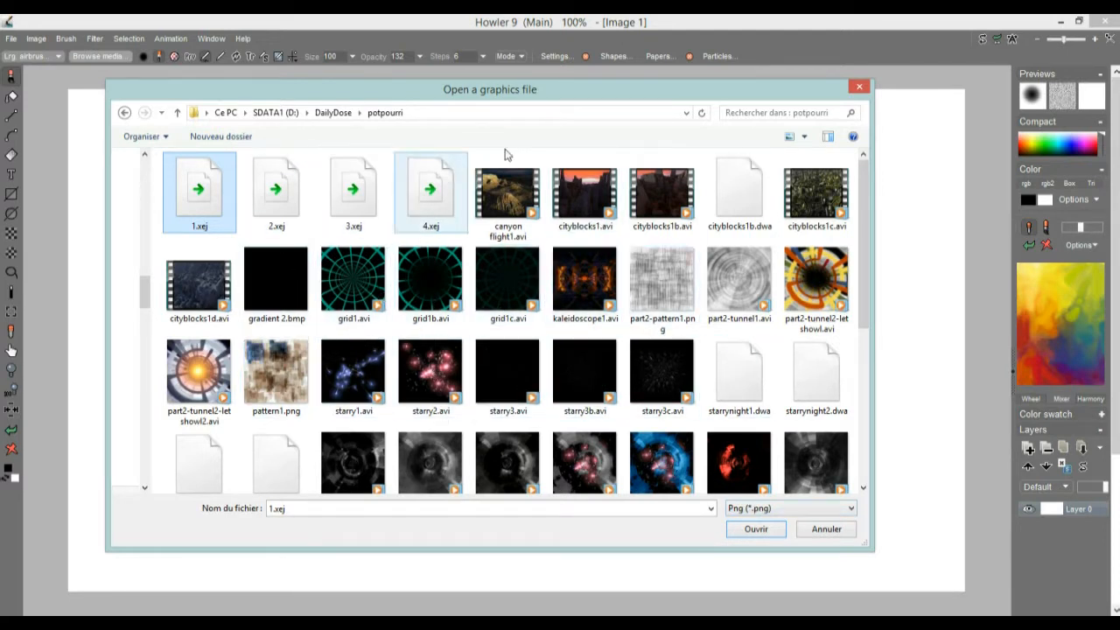
{"action": "left_click_drag", "start_coordinate": [305, 88], "coordinate": [398, 83]}
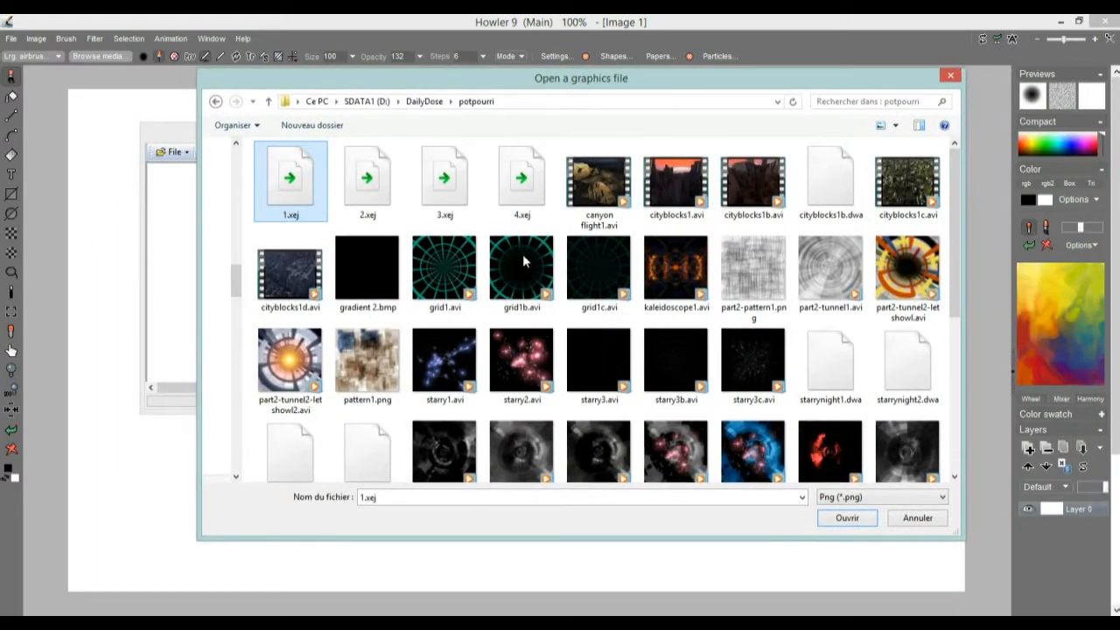
Step: Play the videos part2-tunnel2-letshowl2.avi and grid1.avi from the file list, closing the player after each one
{"action": "right_click", "coordinate": [291, 354]}
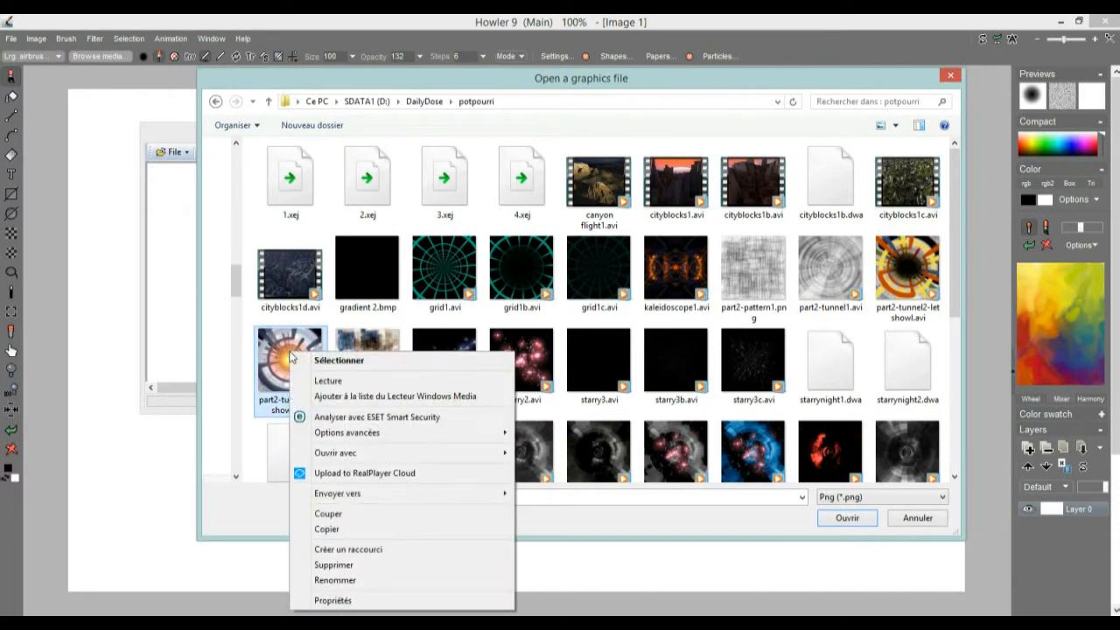
{"action": "left_click", "coordinate": [328, 380]}
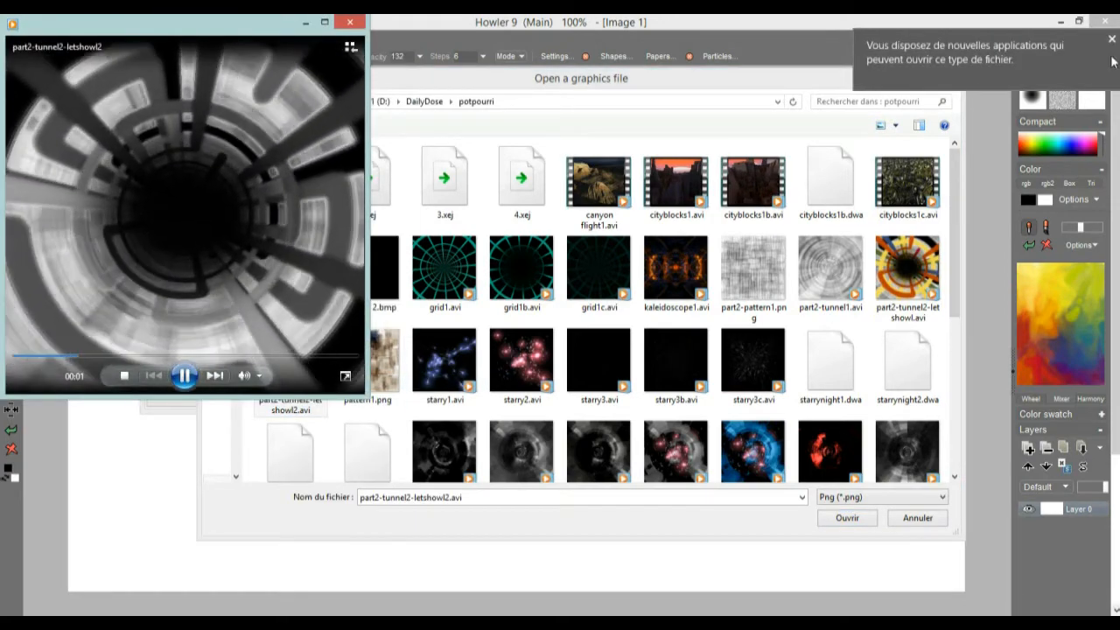
{"action": "left_click", "coordinate": [350, 22]}
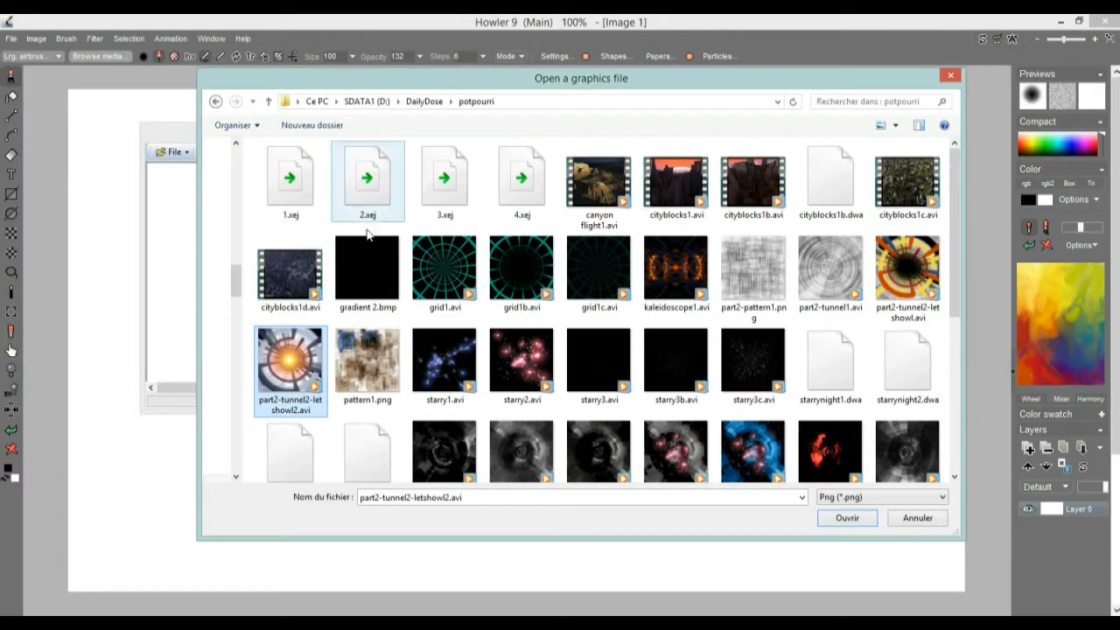
{"action": "right_click", "coordinate": [446, 274]}
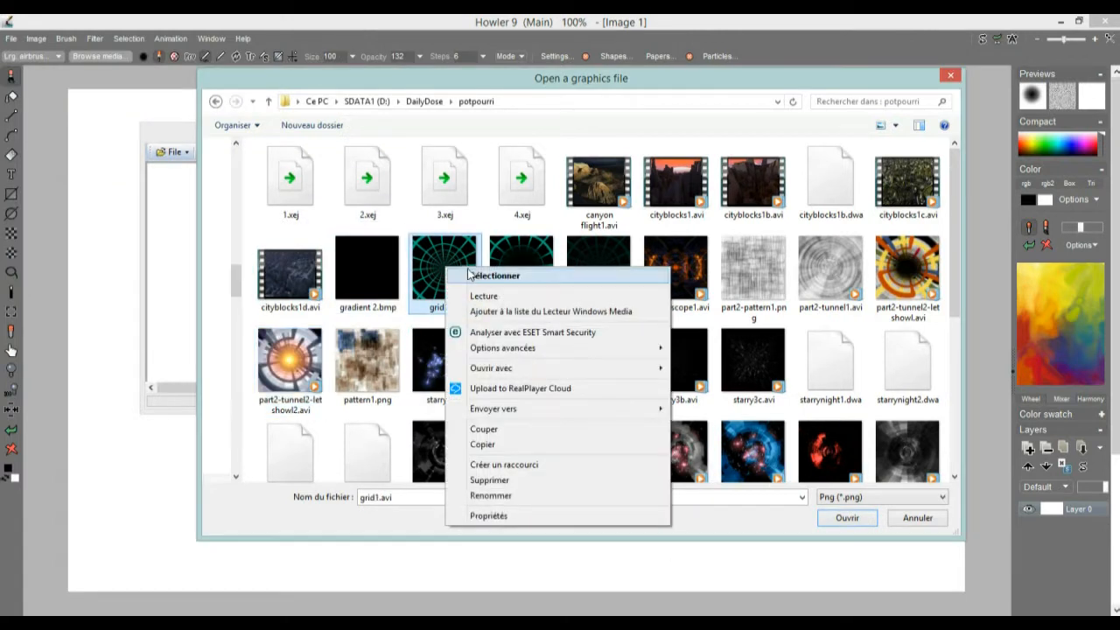
{"action": "left_click", "coordinate": [487, 295]}
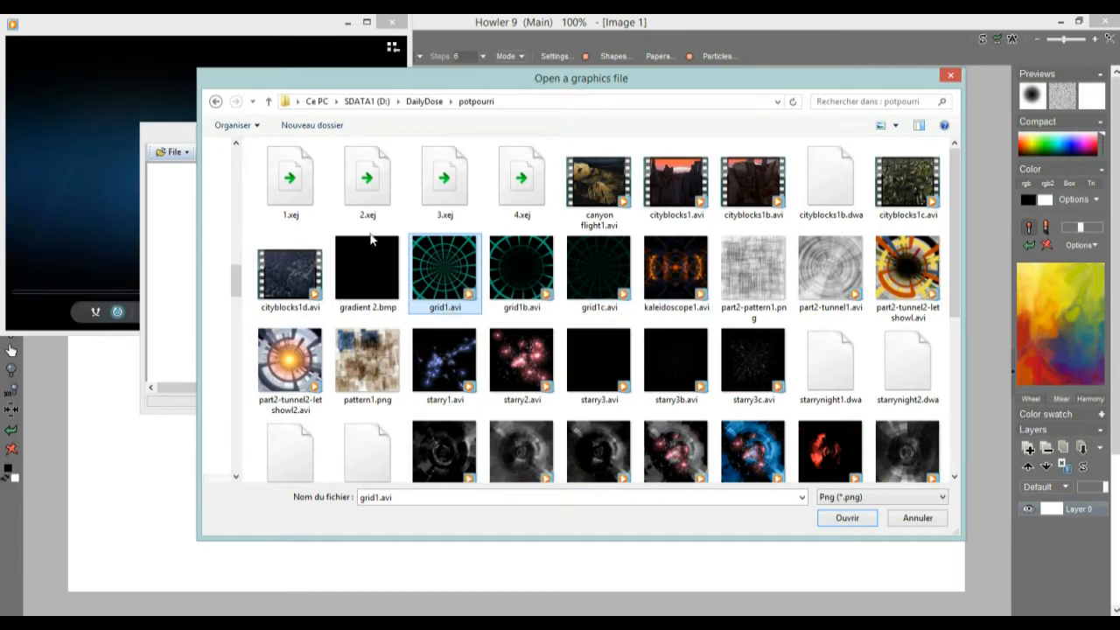
{"action": "left_click", "coordinate": [348, 22]}
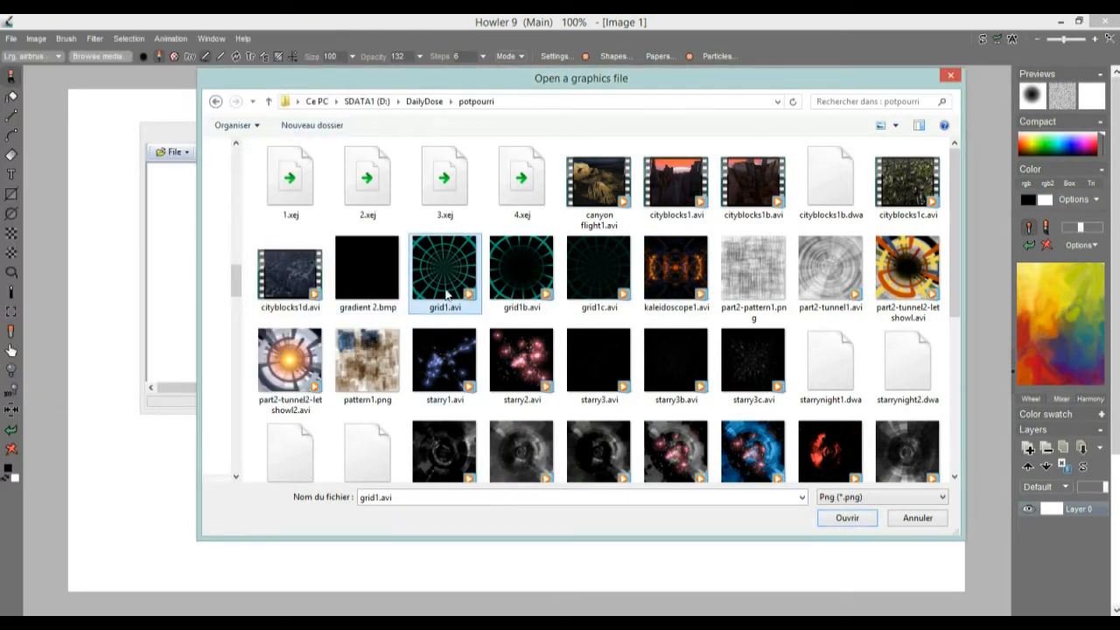
Step: Filter the file list to Png (*.png) files again and load pattern1.png into the converter
{"action": "left_click", "coordinate": [845, 498]}
{"action": "left_click", "coordinate": [838, 521]}
{"action": "left_click", "coordinate": [845, 497]}
{"action": "left_click", "coordinate": [840, 553]}
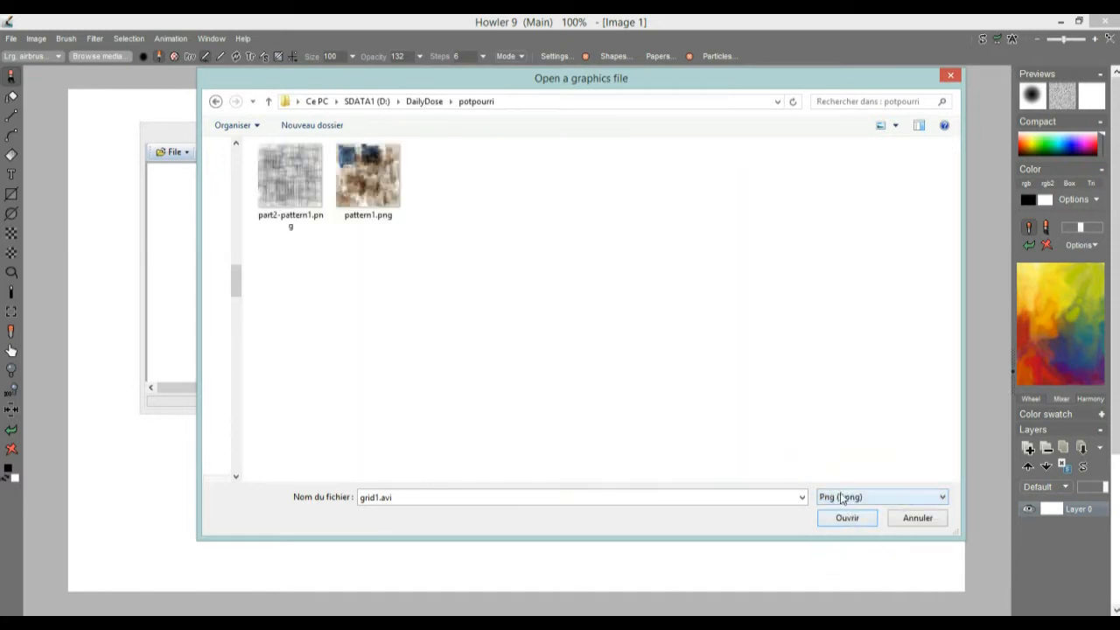
{"action": "double_click", "coordinate": [370, 169]}
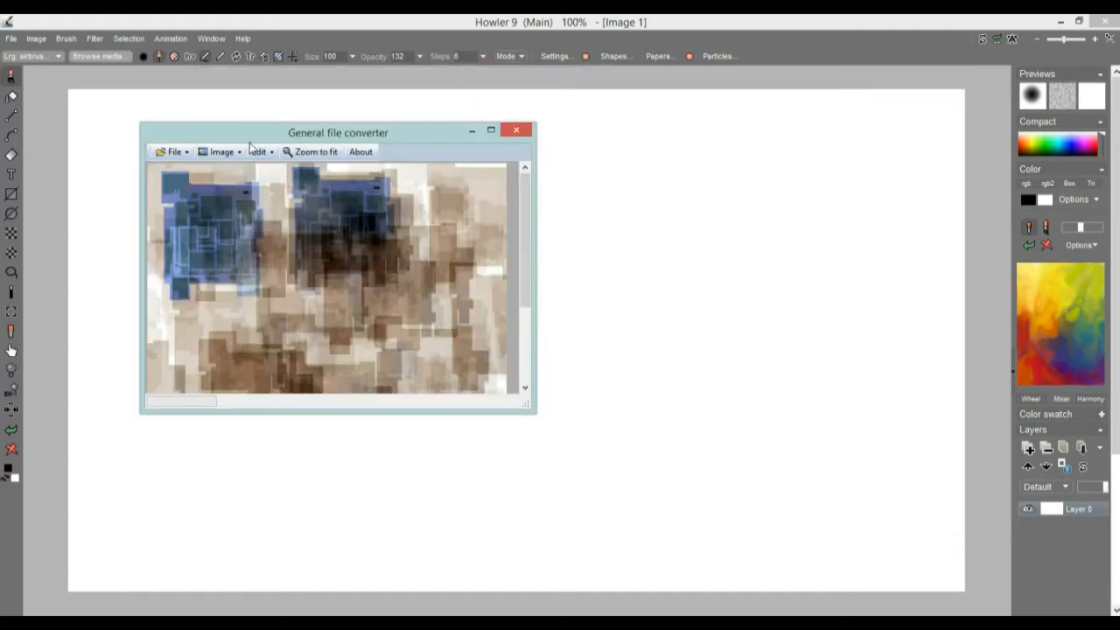
Step: Enlarge the General file converter window to fit the whole pattern image and reposition it over the canvas
{"action": "left_click_drag", "start_coordinate": [247, 137], "coordinate": [206, 127]}
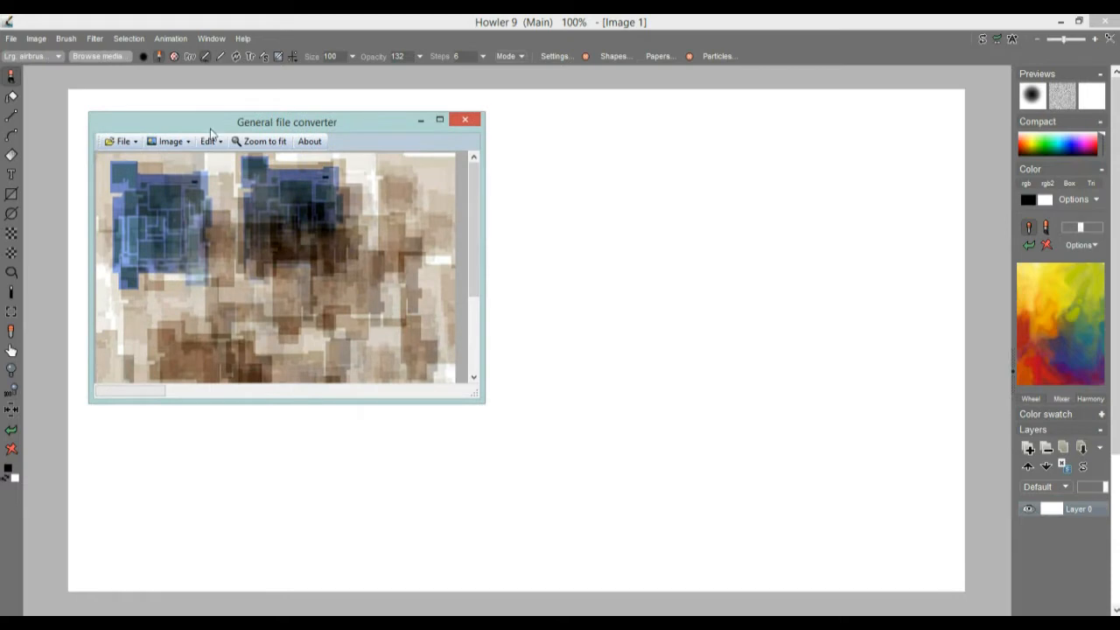
{"action": "left_click_drag", "start_coordinate": [478, 395], "coordinate": [633, 537]}
{"action": "left_click_drag", "start_coordinate": [227, 119], "coordinate": [570, 81]}
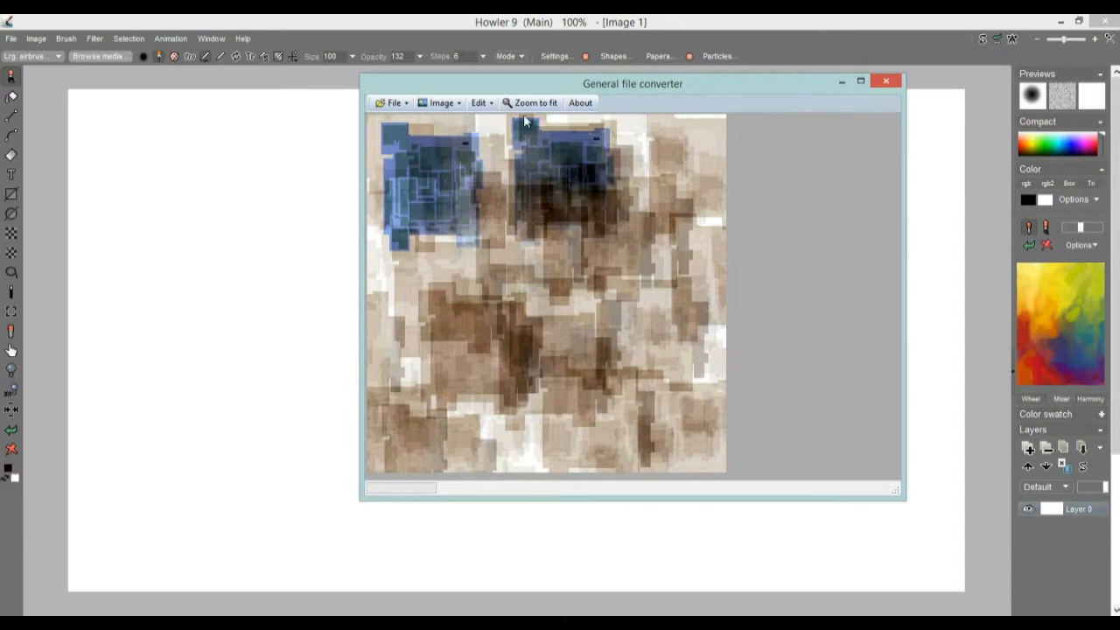
Step: Export the loaded pattern image from the General file converter to PD
{"action": "left_click", "coordinate": [484, 104]}
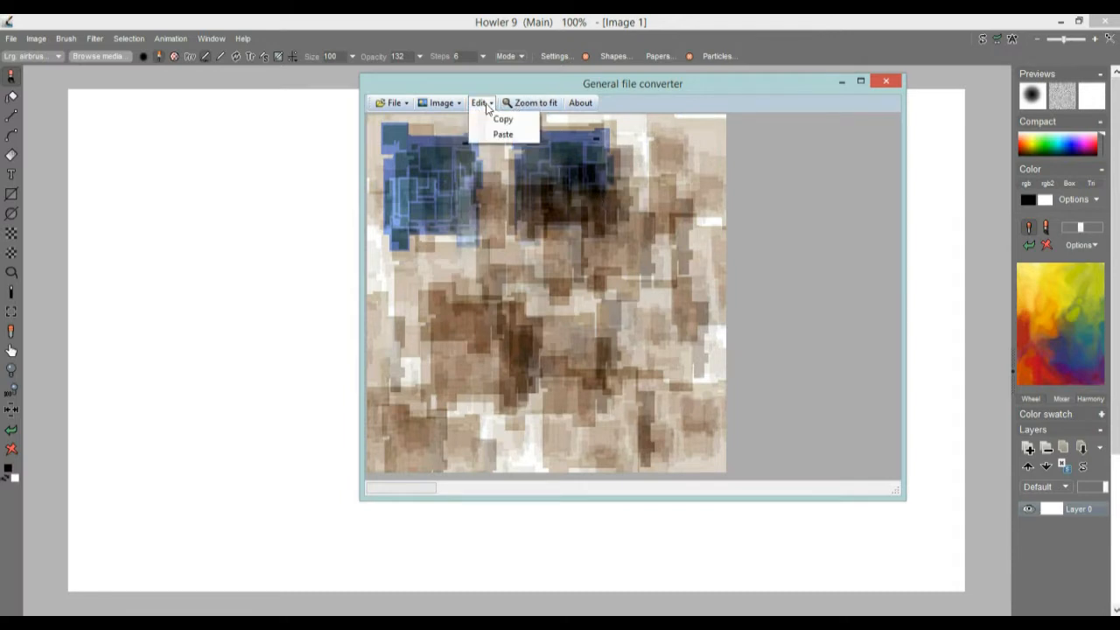
{"action": "left_click", "coordinate": [485, 105]}
{"action": "left_click", "coordinate": [484, 104]}
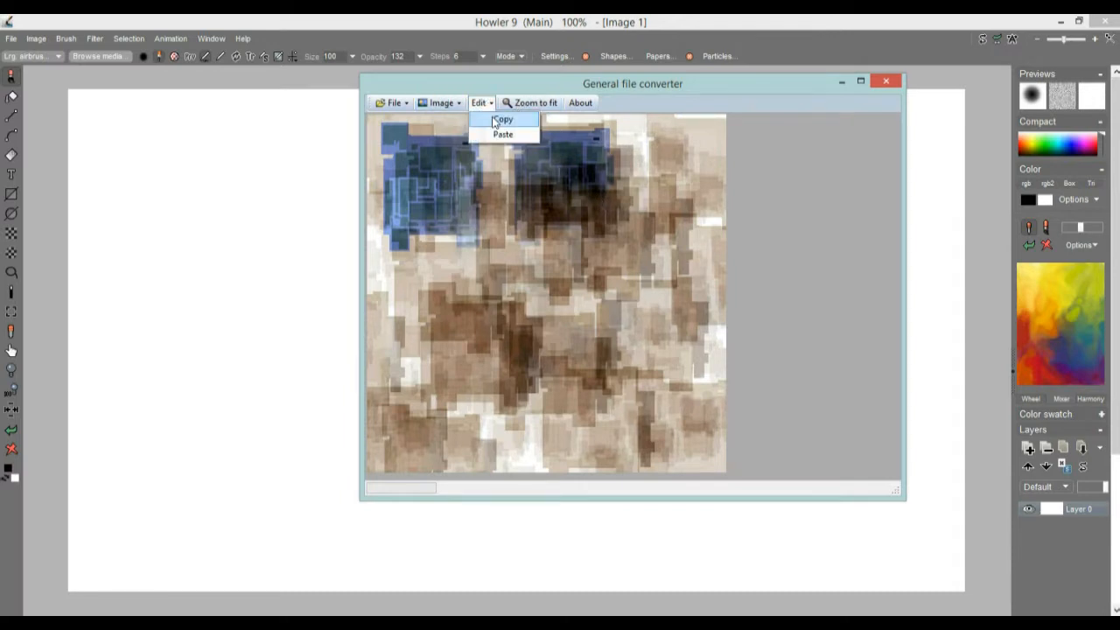
{"action": "left_click", "coordinate": [442, 103]}
{"action": "left_click", "coordinate": [442, 103]}
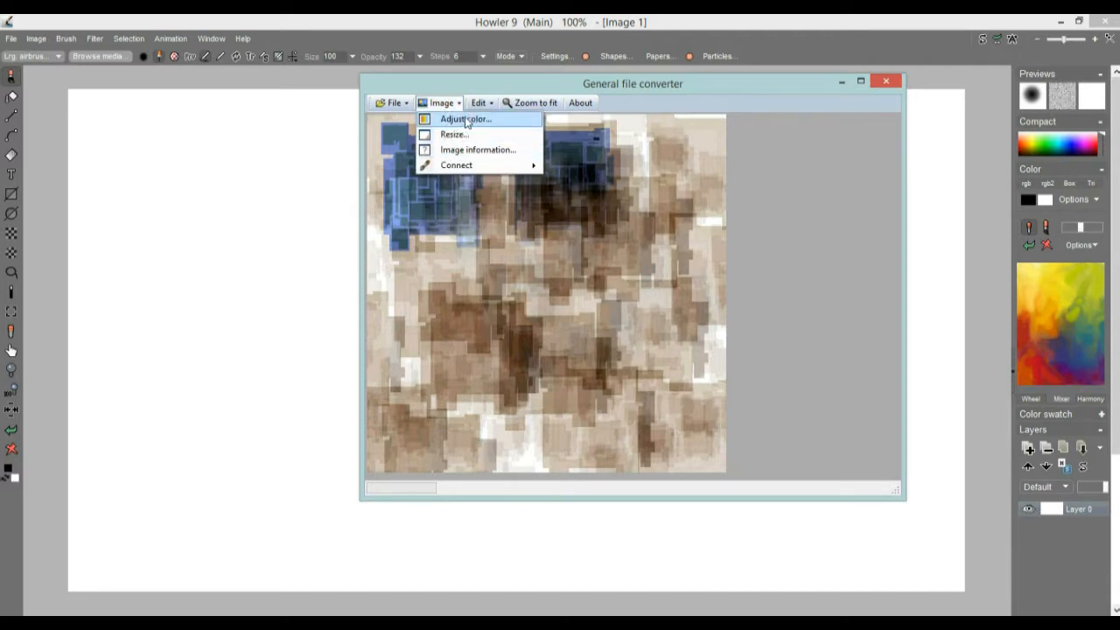
{"action": "mouse_move", "coordinate": [479, 174]}
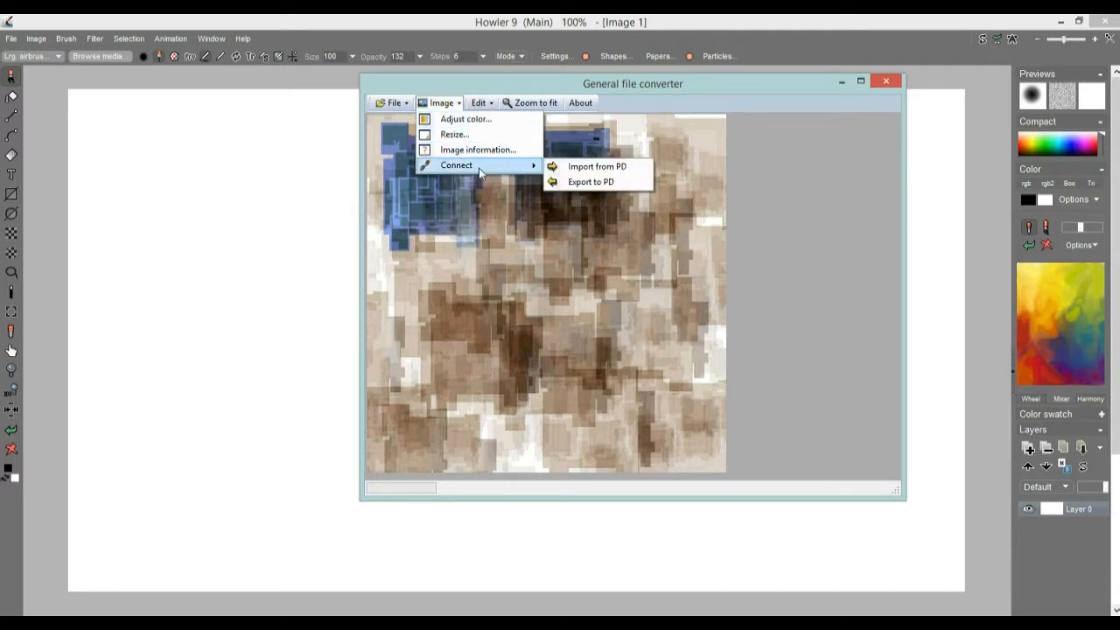
{"action": "left_click", "coordinate": [589, 182]}
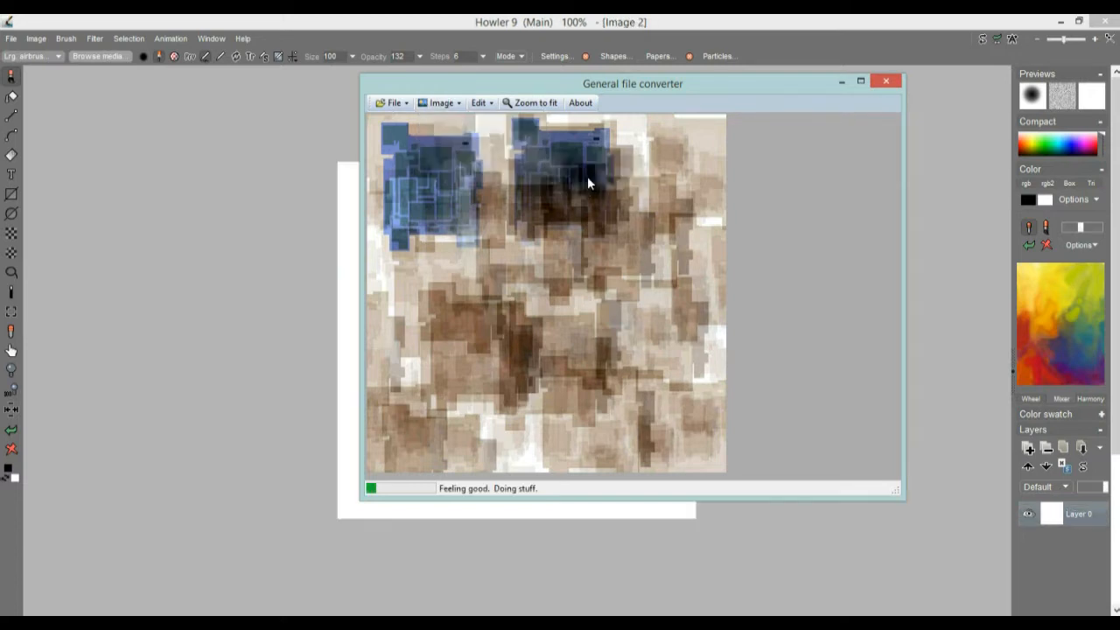
Step: Minimize the General file converter and store a copy of the exported pattern image in a small window beside the canvas
{"action": "left_click_drag", "start_coordinate": [403, 90], "coordinate": [591, 160]}
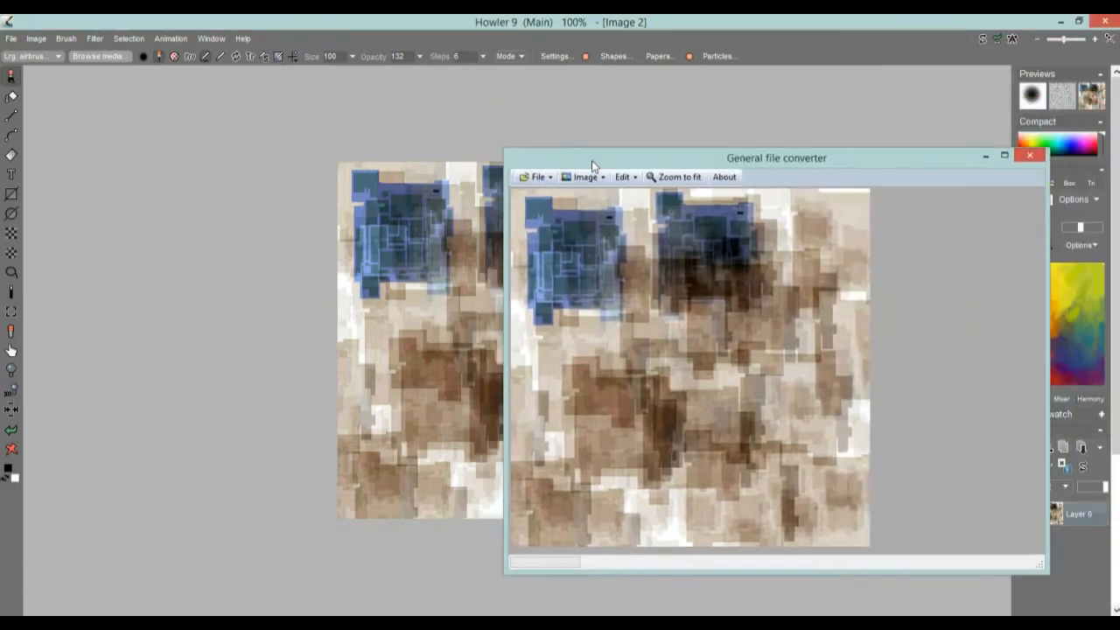
{"action": "left_click", "coordinate": [985, 158]}
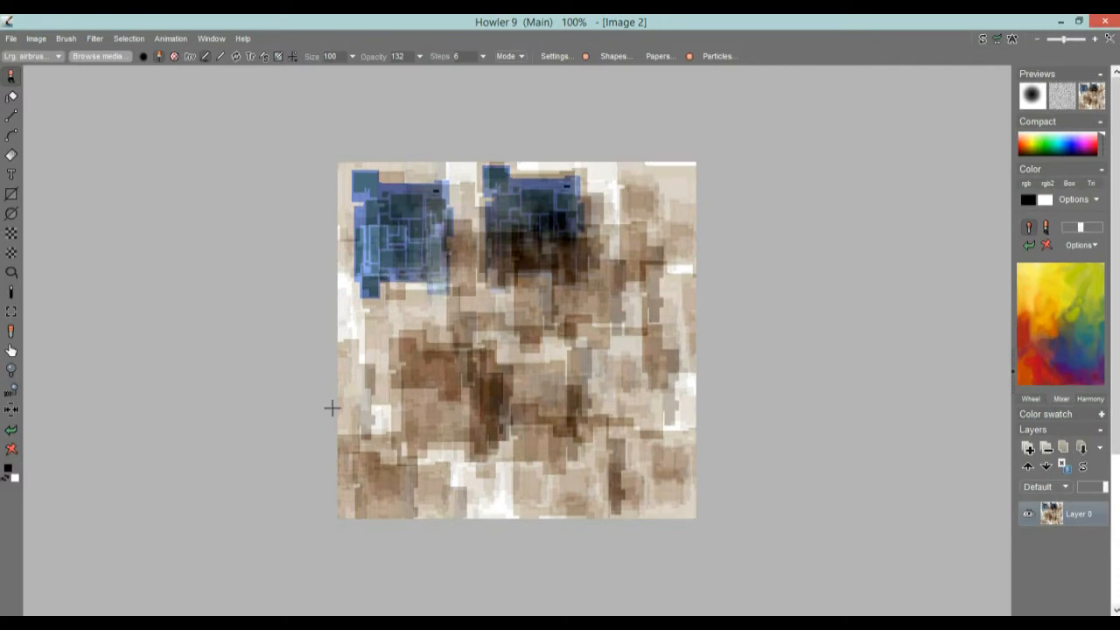
{"action": "left_click", "coordinate": [36, 39]}
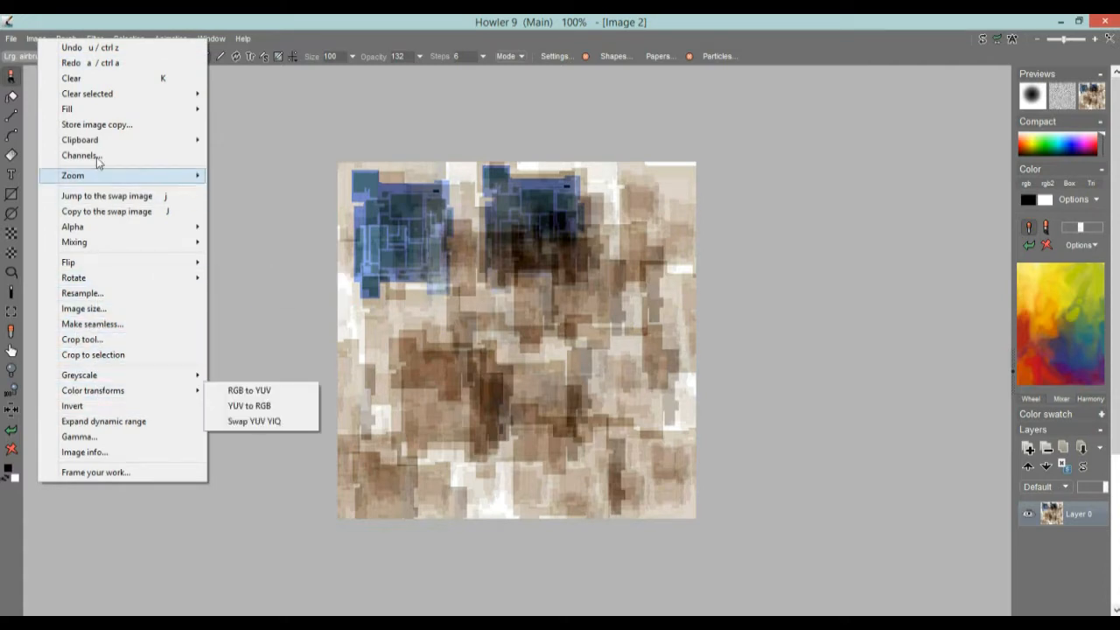
{"action": "left_click", "coordinate": [91, 125]}
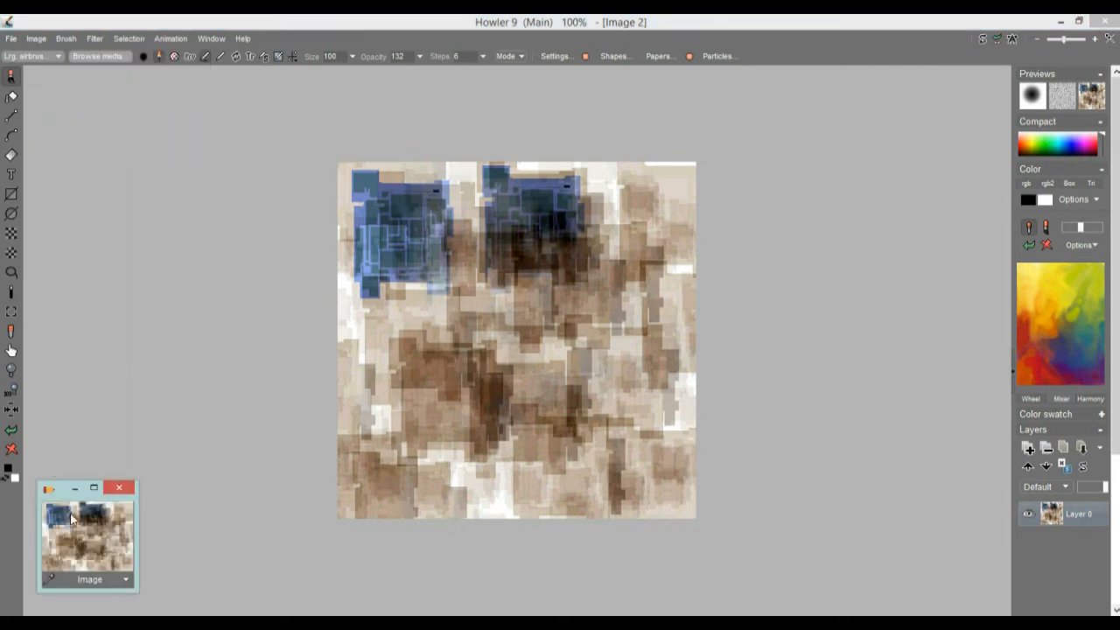
{"action": "left_click_drag", "start_coordinate": [67, 490], "coordinate": [72, 446]}
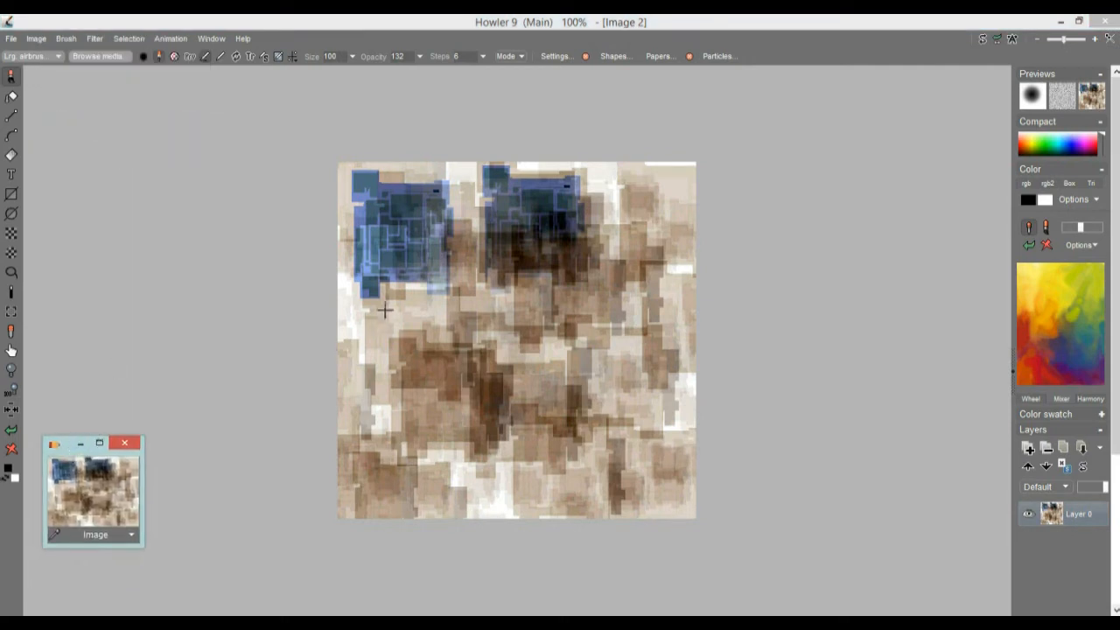
Step: Open the Puppy Ray CPU transform for the pattern image and reposition its window near the canvas's edge
{"action": "left_click", "coordinate": [94, 40]}
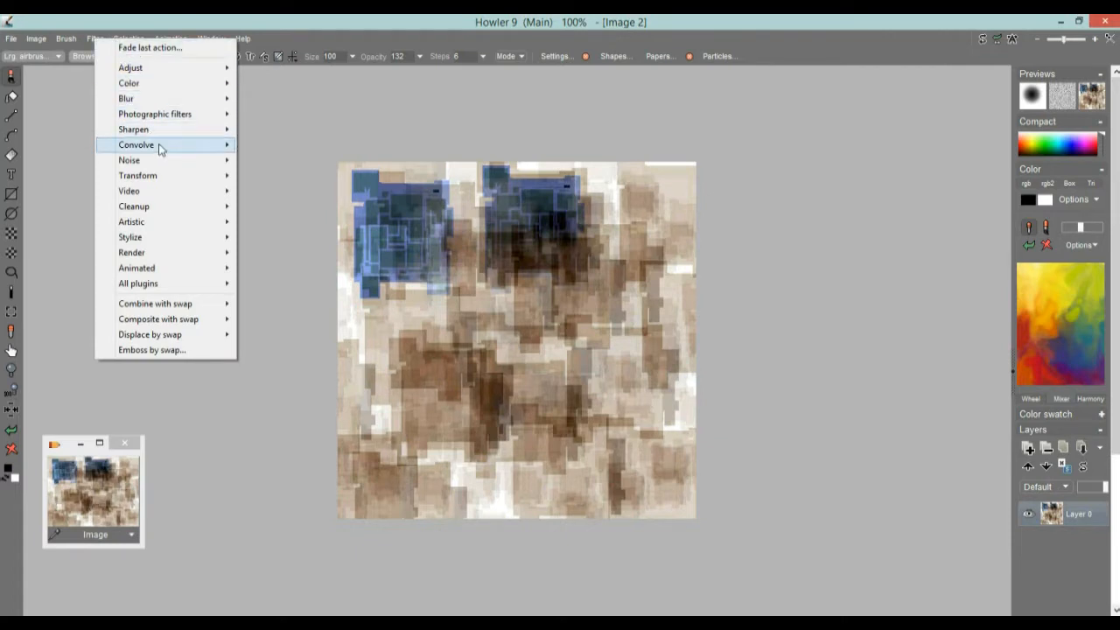
{"action": "mouse_move", "coordinate": [167, 131]}
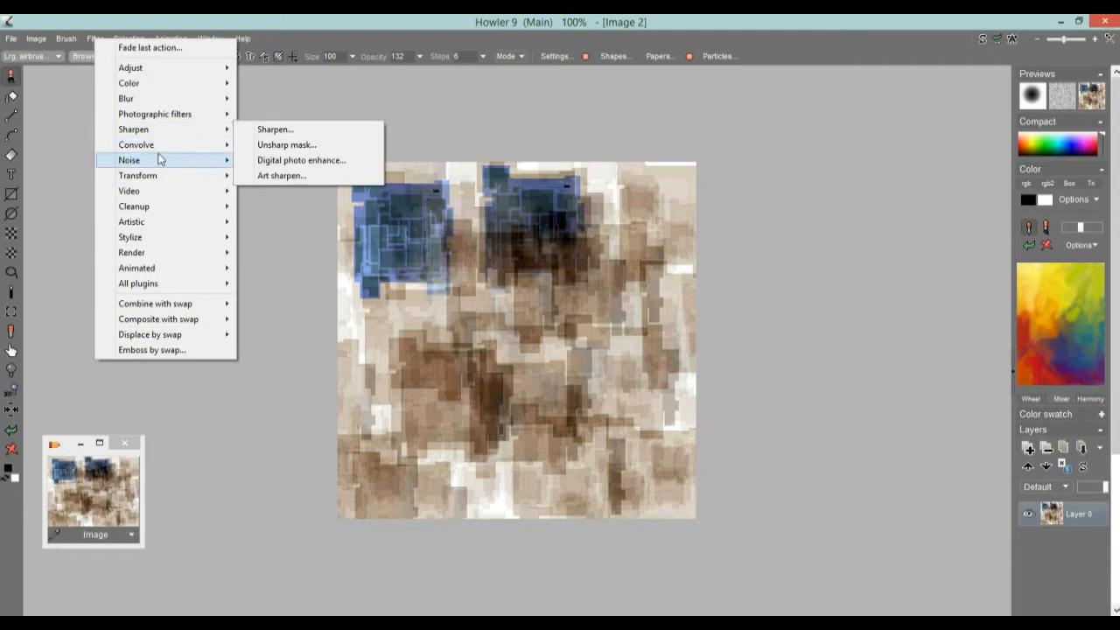
{"action": "mouse_move", "coordinate": [161, 177]}
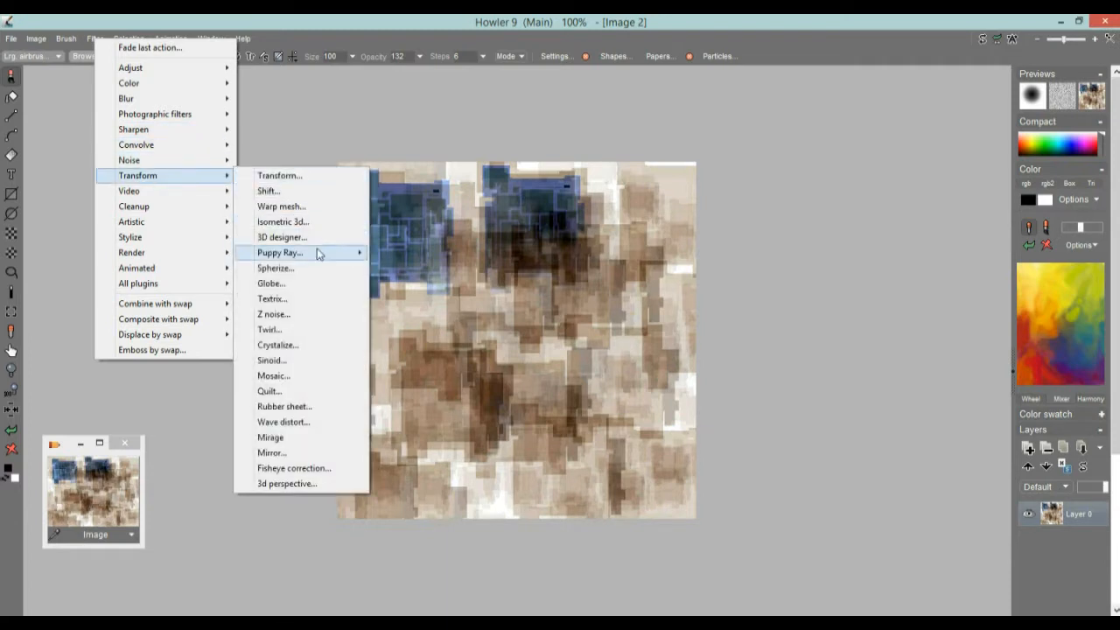
{"action": "mouse_move", "coordinate": [320, 253]}
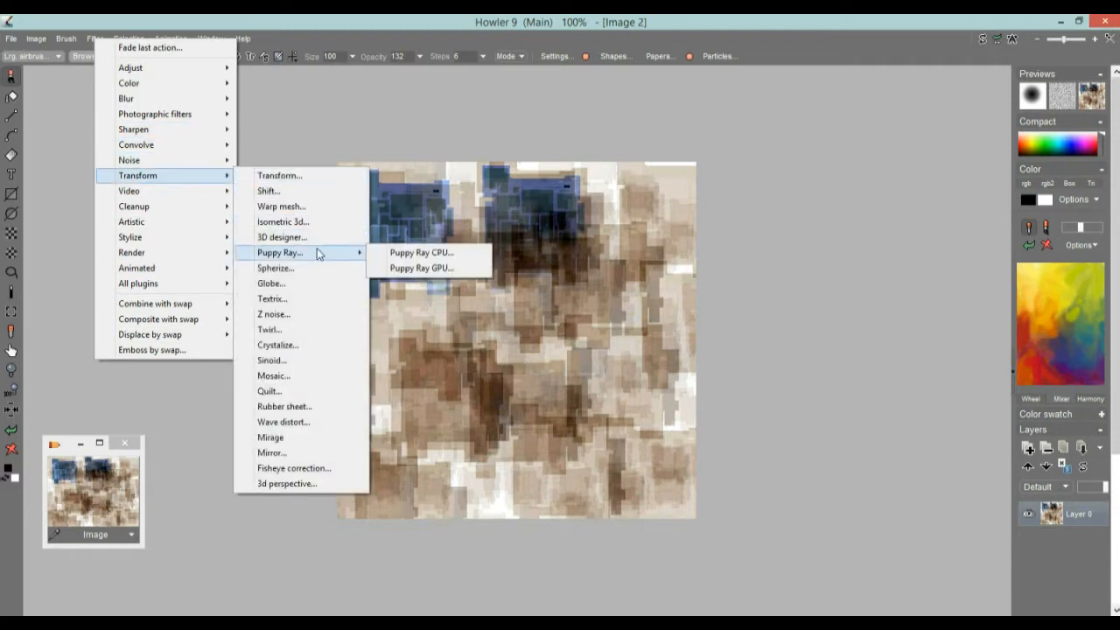
{"action": "left_click", "coordinate": [420, 255]}
{"action": "left_click_drag", "start_coordinate": [147, 99], "coordinate": [261, 203]}
Step: Reframe the Puppy Ray preview camera to look over the terrain generated from the pattern
{"action": "left_click_drag", "start_coordinate": [200, 318], "coordinate": [111, 511]}
{"action": "left_click_drag", "start_coordinate": [210, 330], "coordinate": [468, 386]}
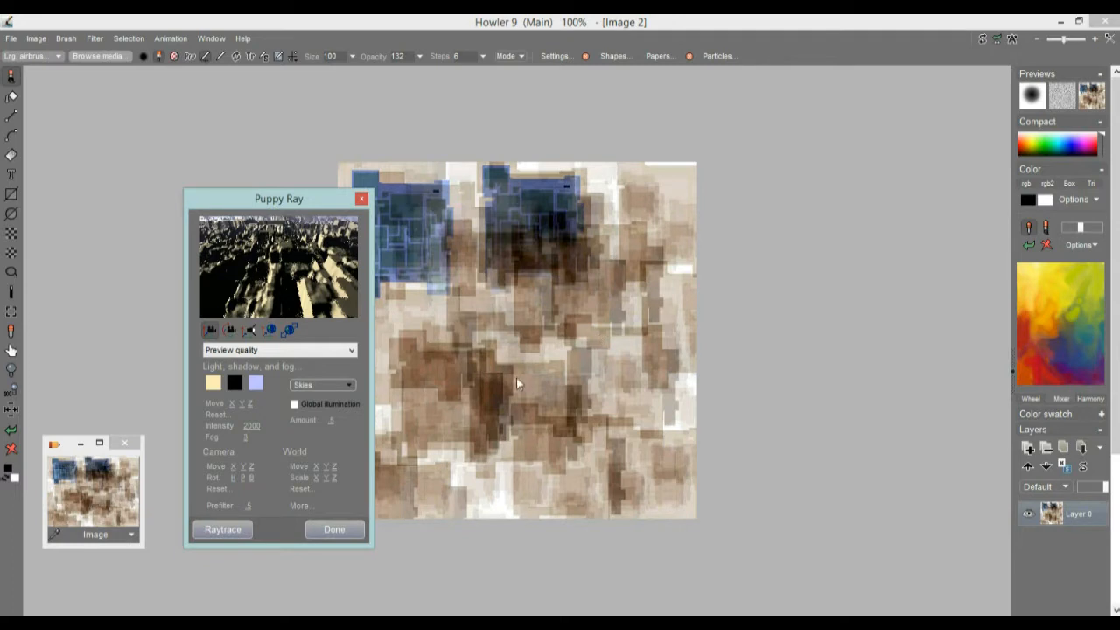
{"action": "left_click_drag", "start_coordinate": [516, 382], "coordinate": [152, 161]}
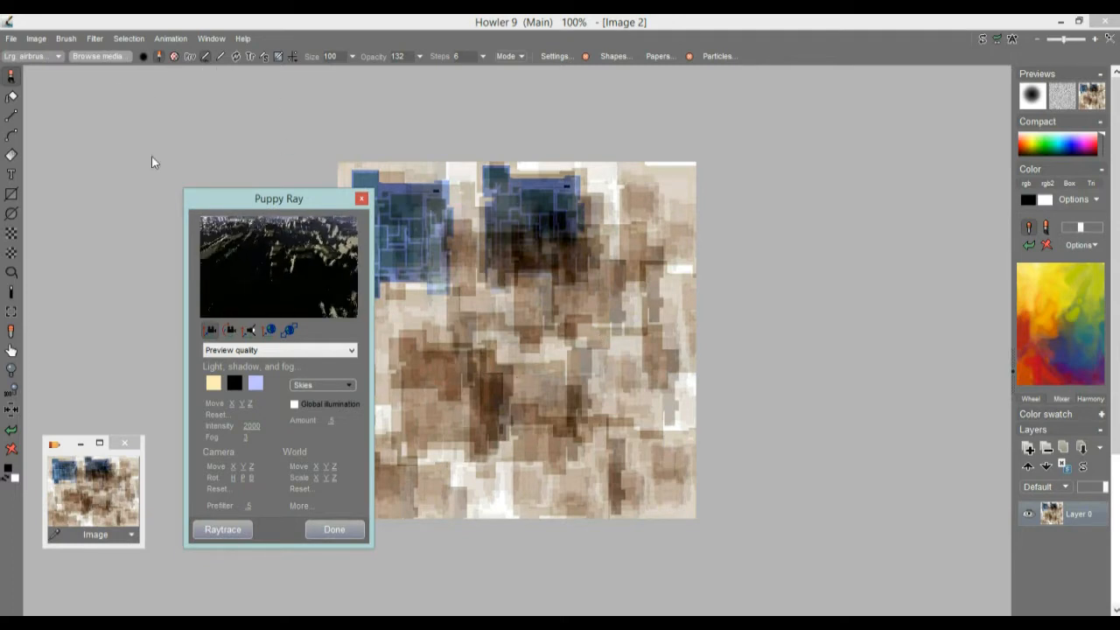
Step: Enable global illumination in Puppy Ray, comparing the preview with it on and off from different camera angles
{"action": "left_click", "coordinate": [294, 405]}
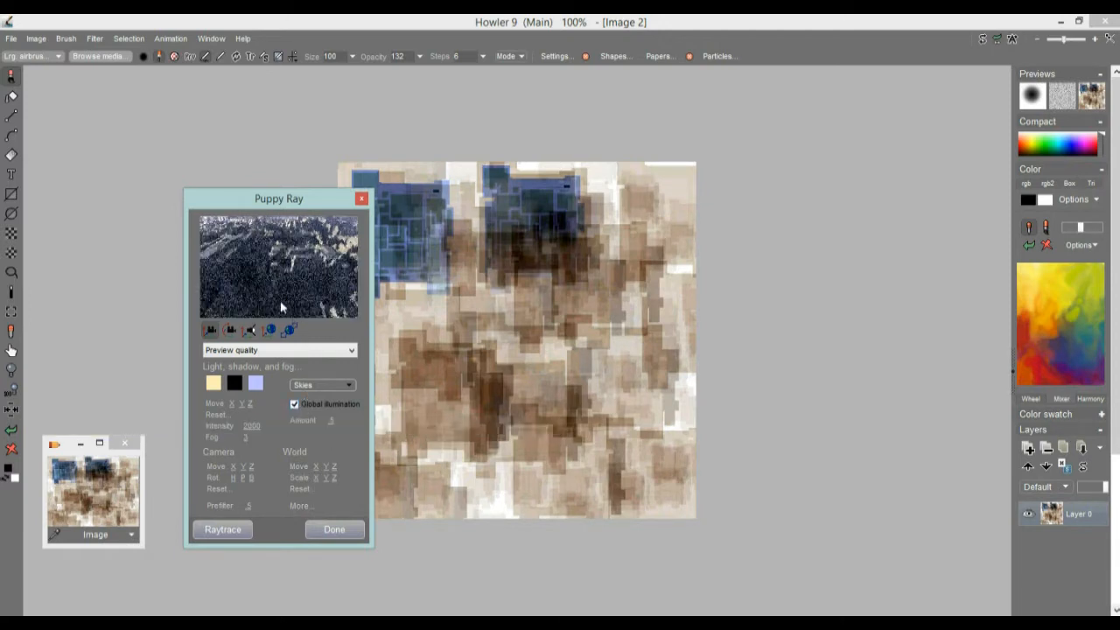
{"action": "left_click_drag", "start_coordinate": [299, 290], "coordinate": [260, 274]}
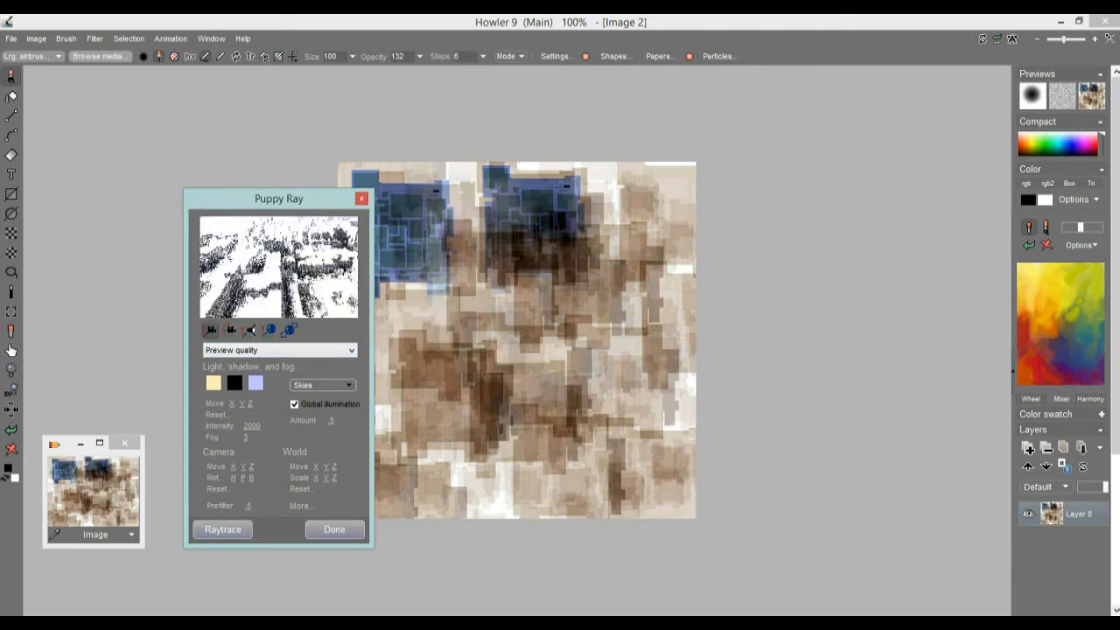
{"action": "left_click_drag", "start_coordinate": [860, 387], "coordinate": [254, 248]}
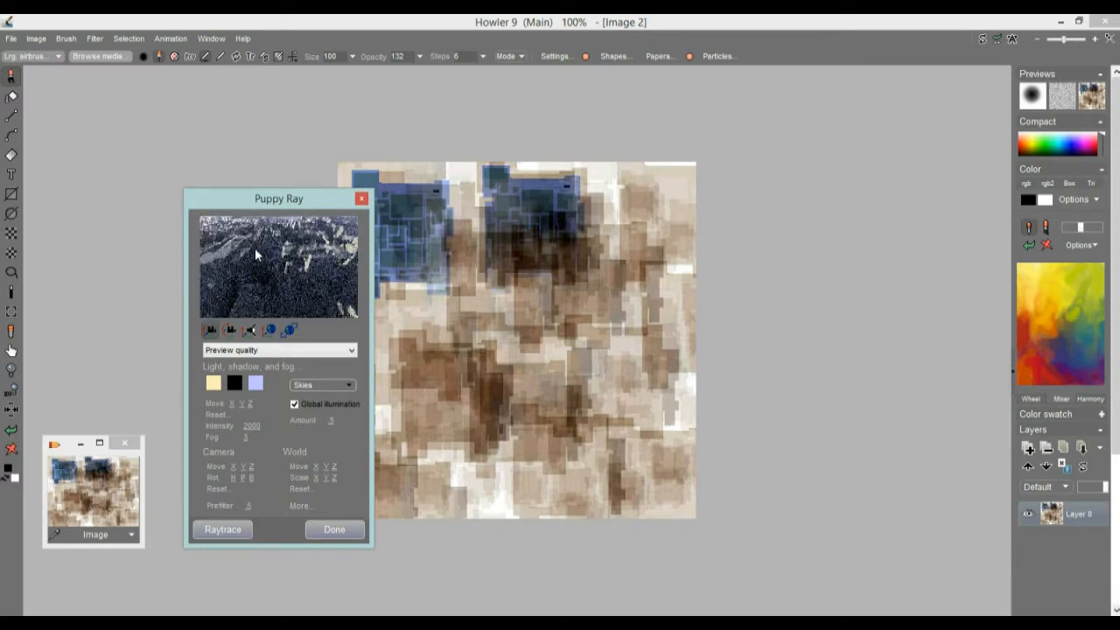
{"action": "left_click", "coordinate": [294, 404]}
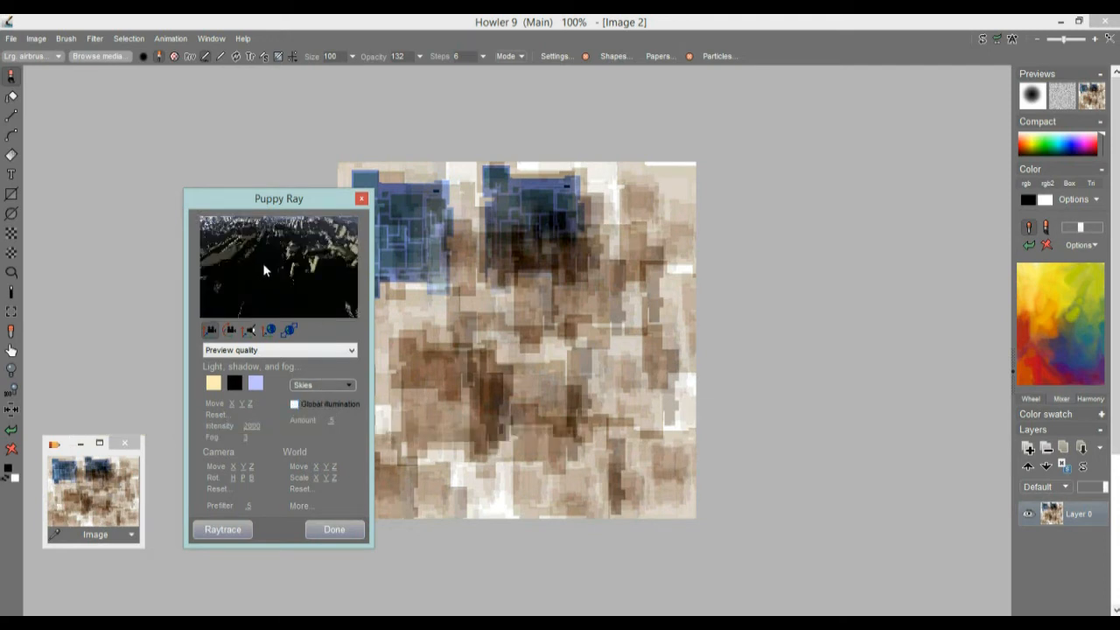
{"action": "left_click", "coordinate": [293, 404]}
{"action": "left_click_drag", "start_coordinate": [257, 233], "coordinate": [284, 298]}
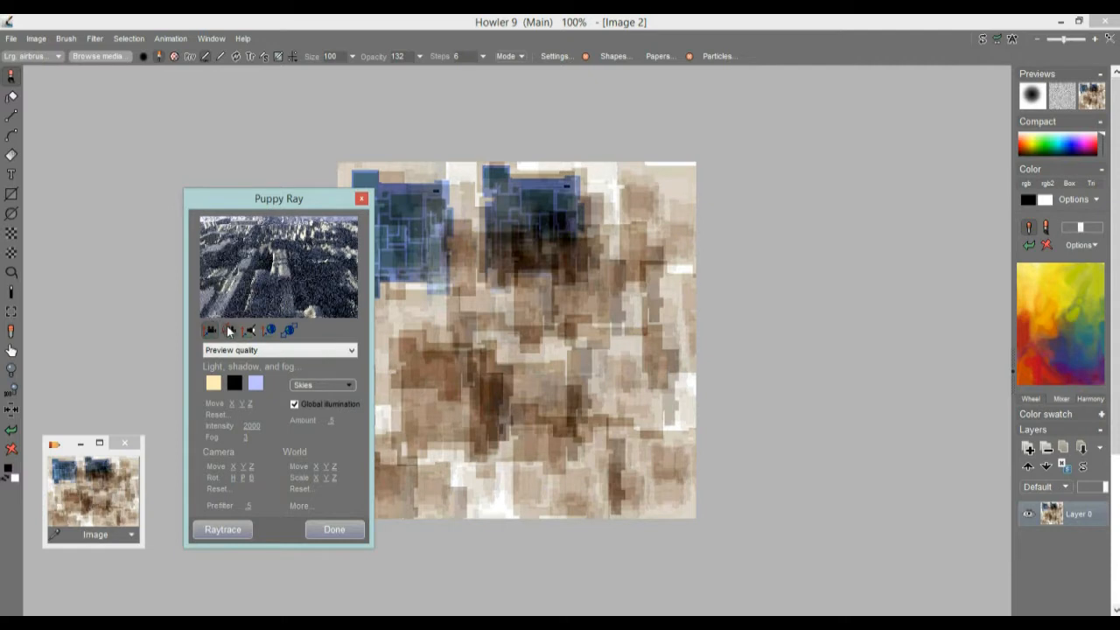
Step: Apply the orange sunset sky to the Puppy Ray scene and rotate the camera to look down over the terrain
{"action": "left_click_drag", "start_coordinate": [295, 234], "coordinate": [251, 186]}
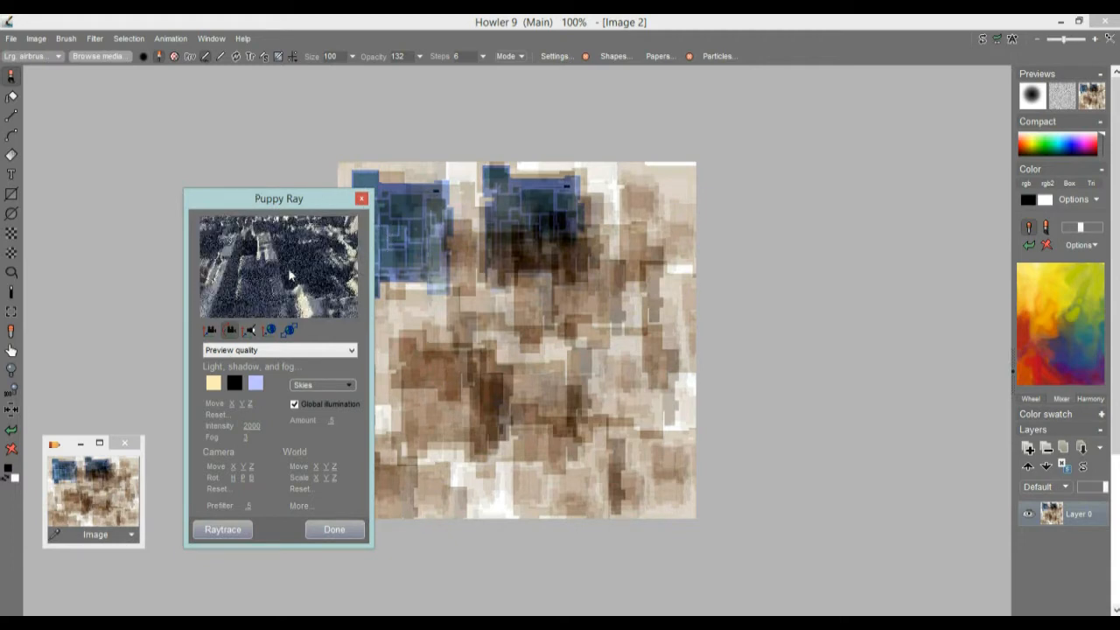
{"action": "left_click", "coordinate": [332, 386]}
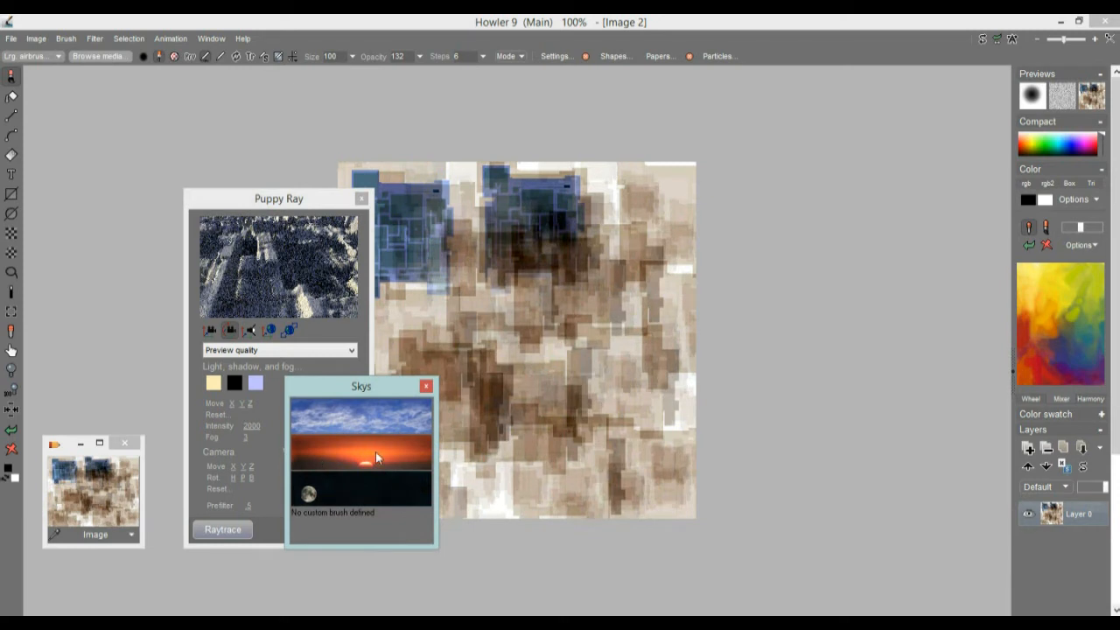
{"action": "left_click", "coordinate": [342, 451]}
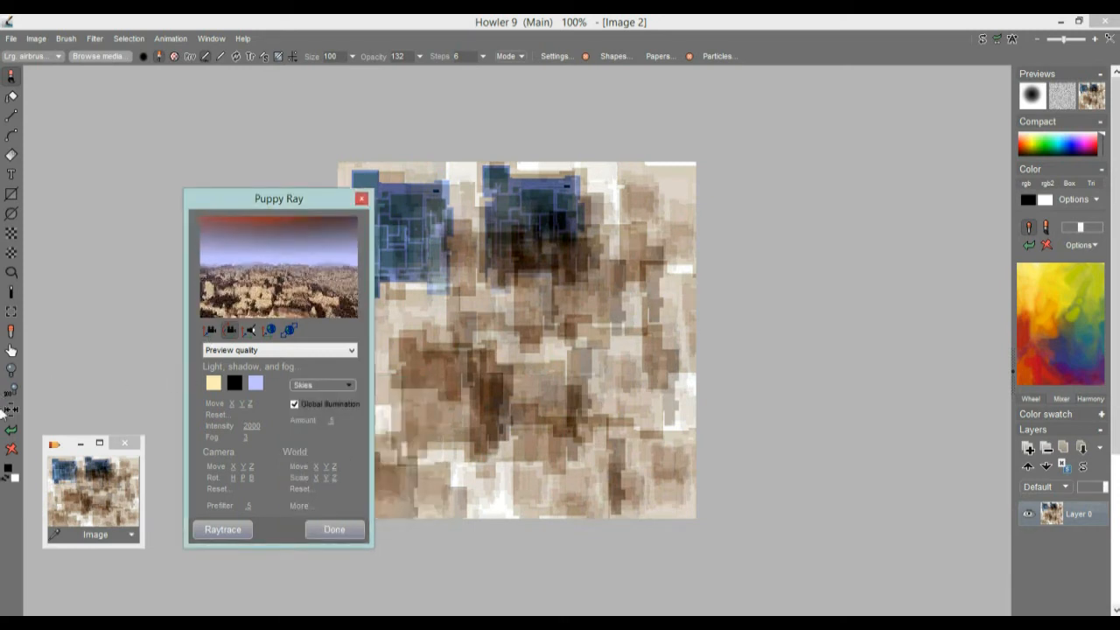
{"action": "left_click_drag", "start_coordinate": [603, 405], "coordinate": [277, 274]}
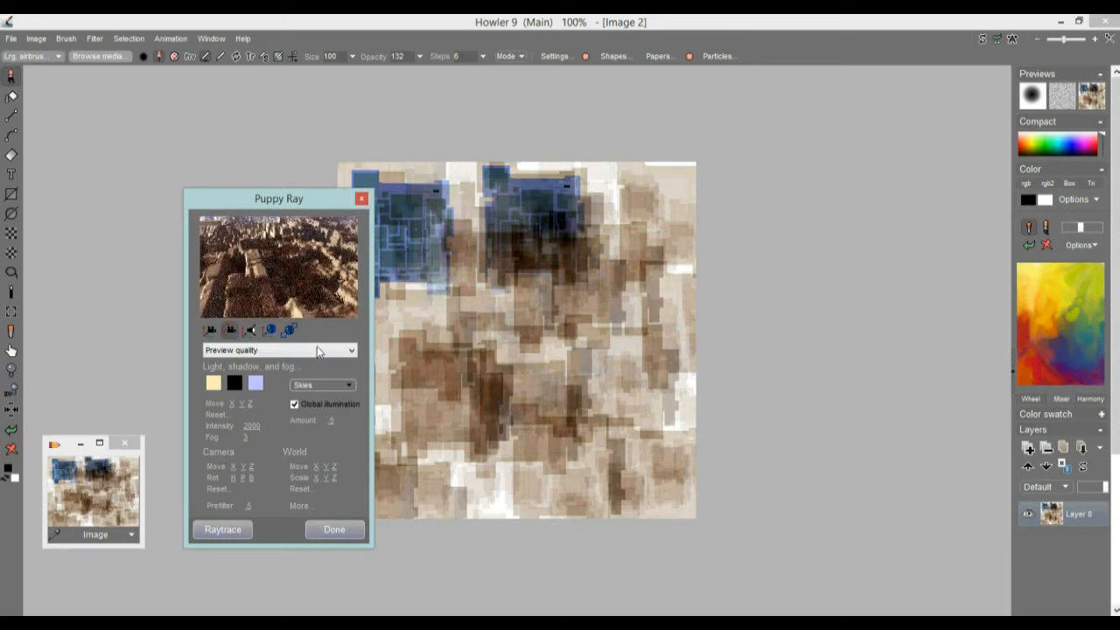
{"action": "left_click_drag", "start_coordinate": [263, 251], "coordinate": [308, 329]}
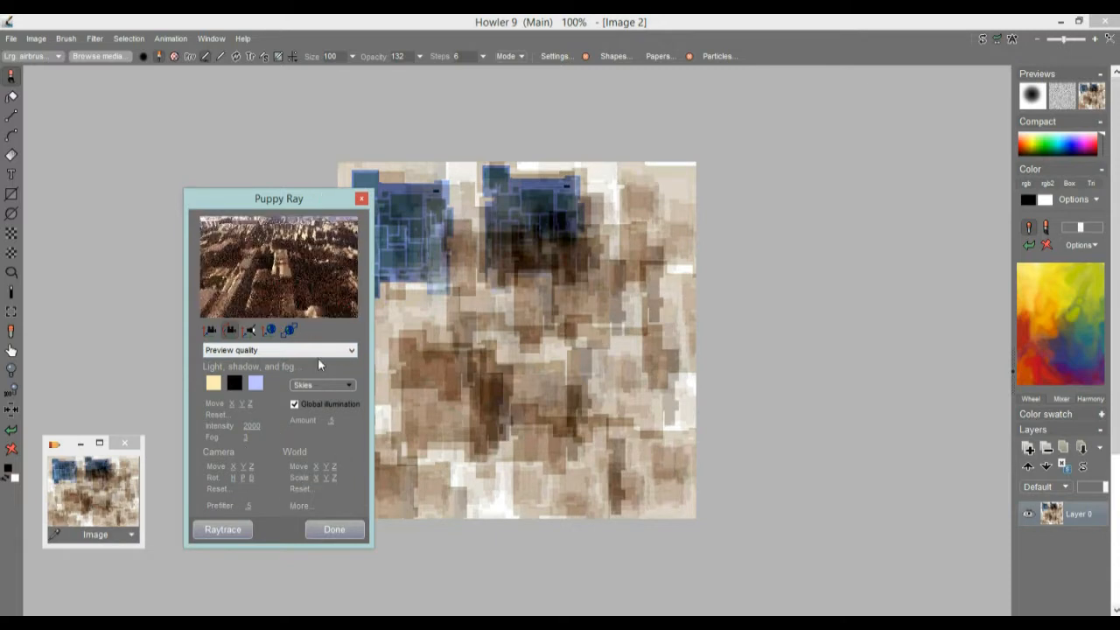
Step: Expand Puppy Ray's additional camera, light, world and render settings and reposition the enlarged window
{"action": "left_click", "coordinate": [300, 507]}
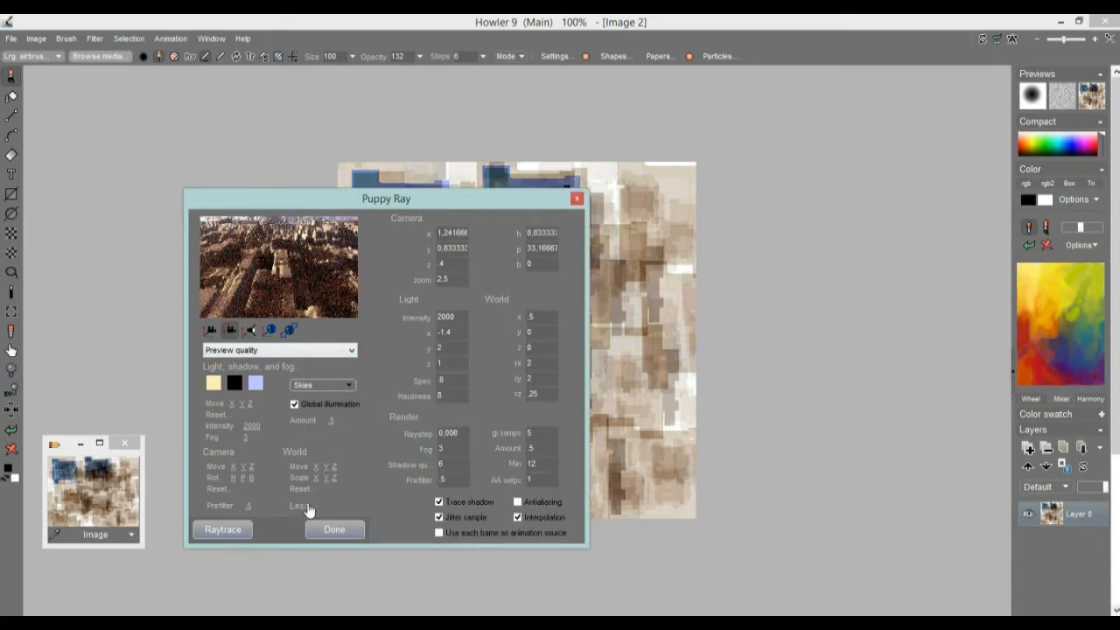
{"action": "left_click", "coordinate": [302, 507]}
{"action": "left_click", "coordinate": [297, 507]}
{"action": "left_click_drag", "start_coordinate": [292, 189], "coordinate": [159, 104]}
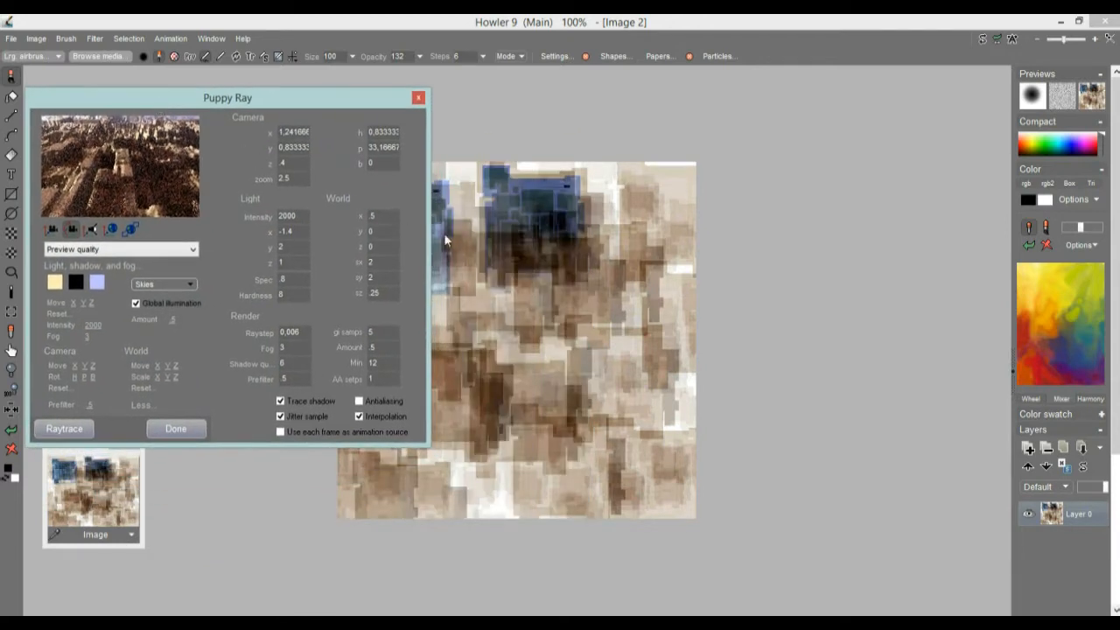
{"action": "left_click_drag", "start_coordinate": [203, 100], "coordinate": [194, 246]}
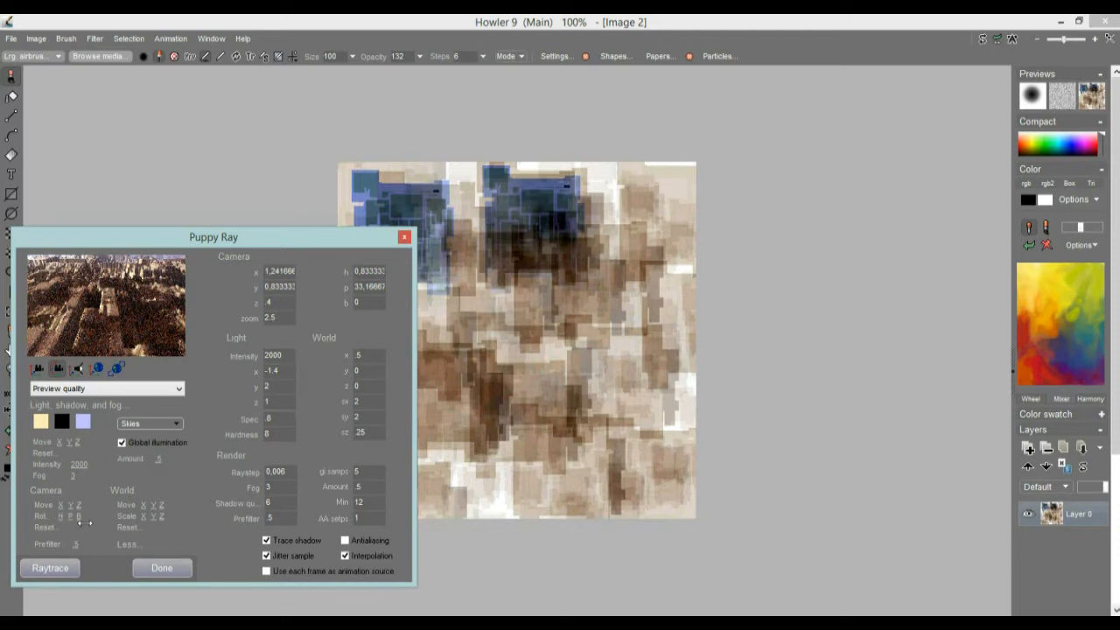
Step: Lower the world's Z scale to 0.15 and try the Final render quality preset before returning to High quality
{"action": "mouse_move", "coordinate": [161, 517]}
{"action": "left_mouse_down"}
{"action": "mouse_move", "coordinate": [142, 517]}
{"action": "mouse_move", "coordinate": [152, 517]}
{"action": "left_mouse_up"}
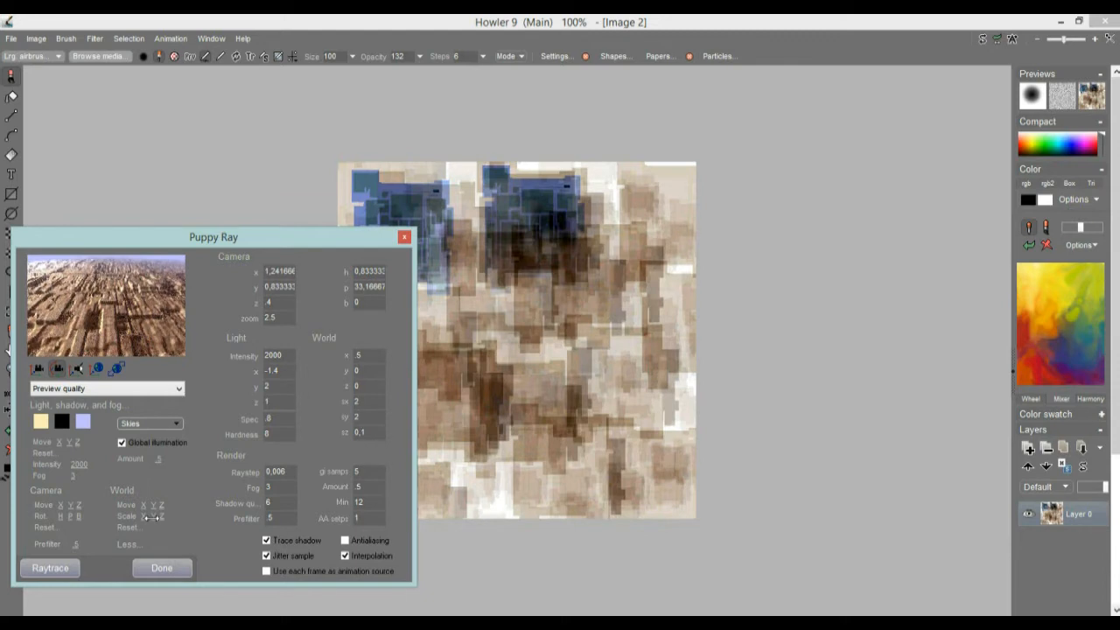
{"action": "left_click", "coordinate": [66, 389]}
{"action": "left_click", "coordinate": [54, 432]}
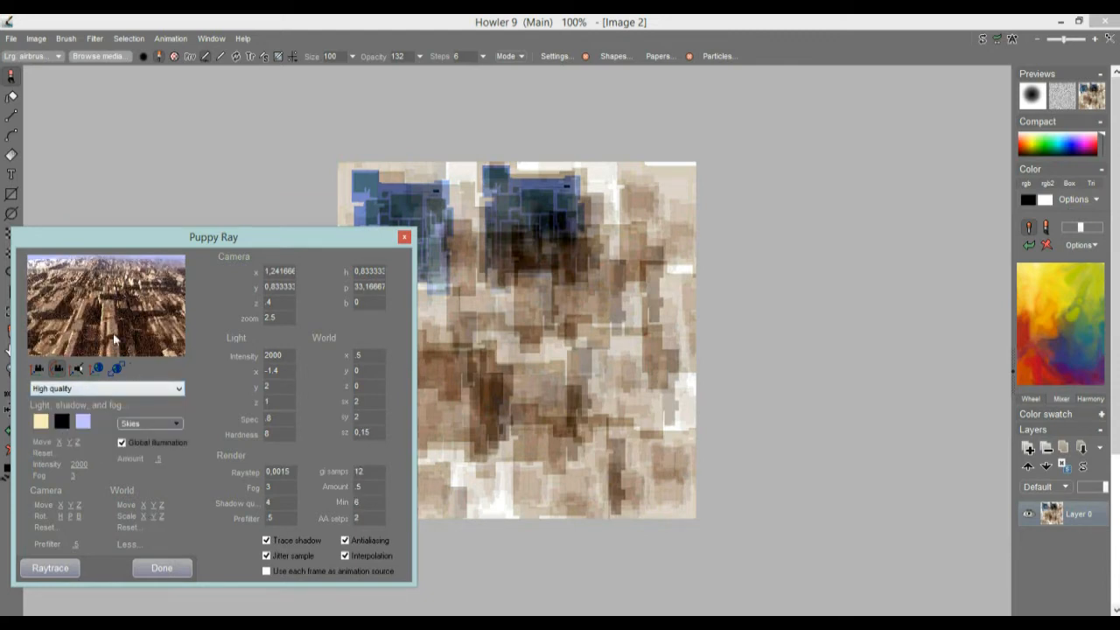
{"action": "left_click", "coordinate": [84, 391]}
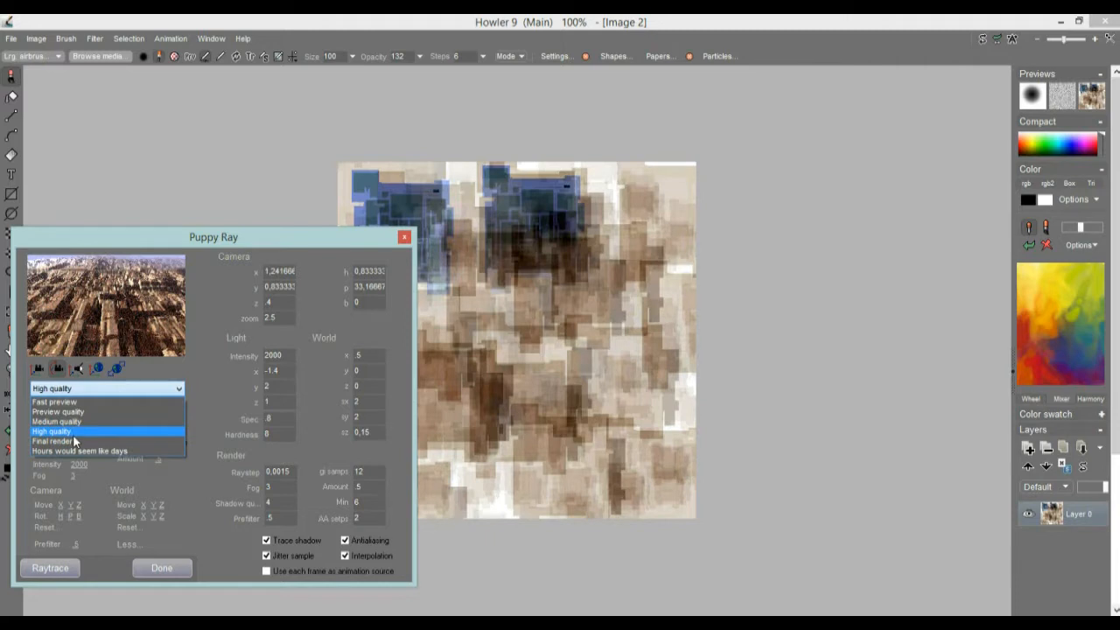
{"action": "left_click", "coordinate": [75, 440]}
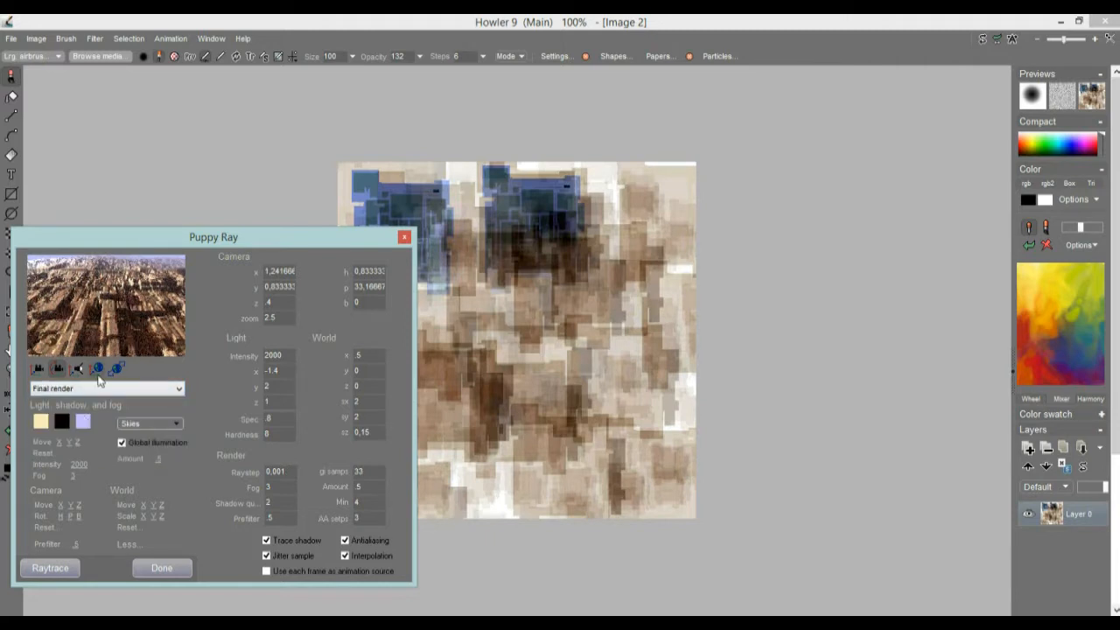
{"action": "left_click", "coordinate": [90, 390]}
{"action": "left_click", "coordinate": [91, 431]}
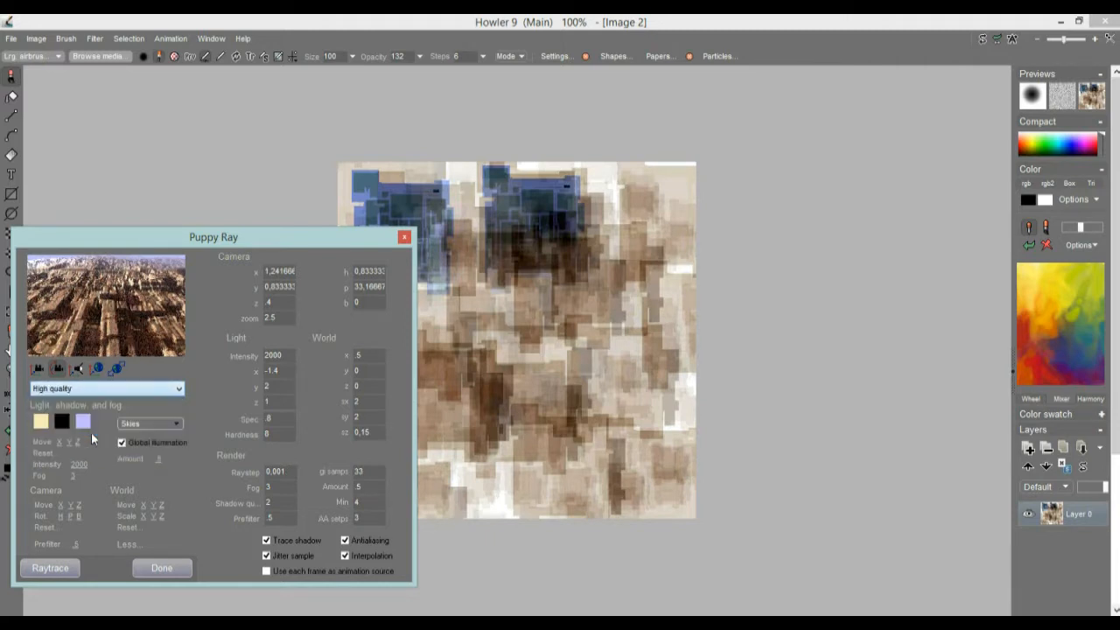
Step: Rotate the camera to heading 5 and pitch about 45.5, and reduce the world's Z scale further to flatten the terrain
{"action": "left_click_drag", "start_coordinate": [146, 307], "coordinate": [131, 264]}
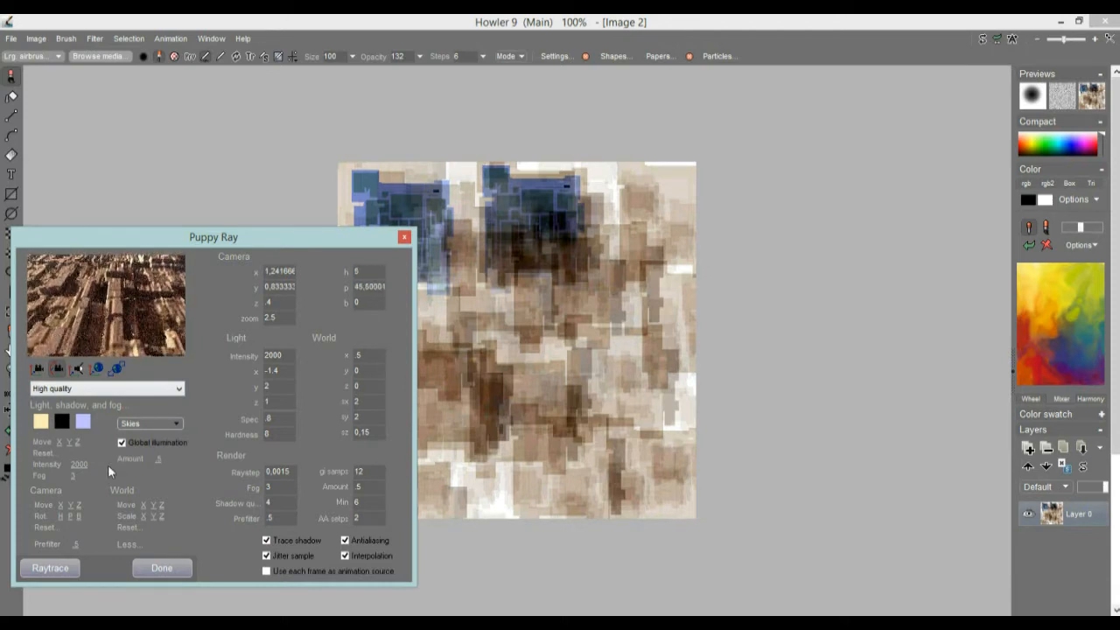
{"action": "mouse_move", "coordinate": [163, 517]}
{"action": "left_mouse_down"}
{"action": "mouse_move", "coordinate": [173, 517]}
{"action": "mouse_move", "coordinate": [159, 519]}
{"action": "left_mouse_up"}
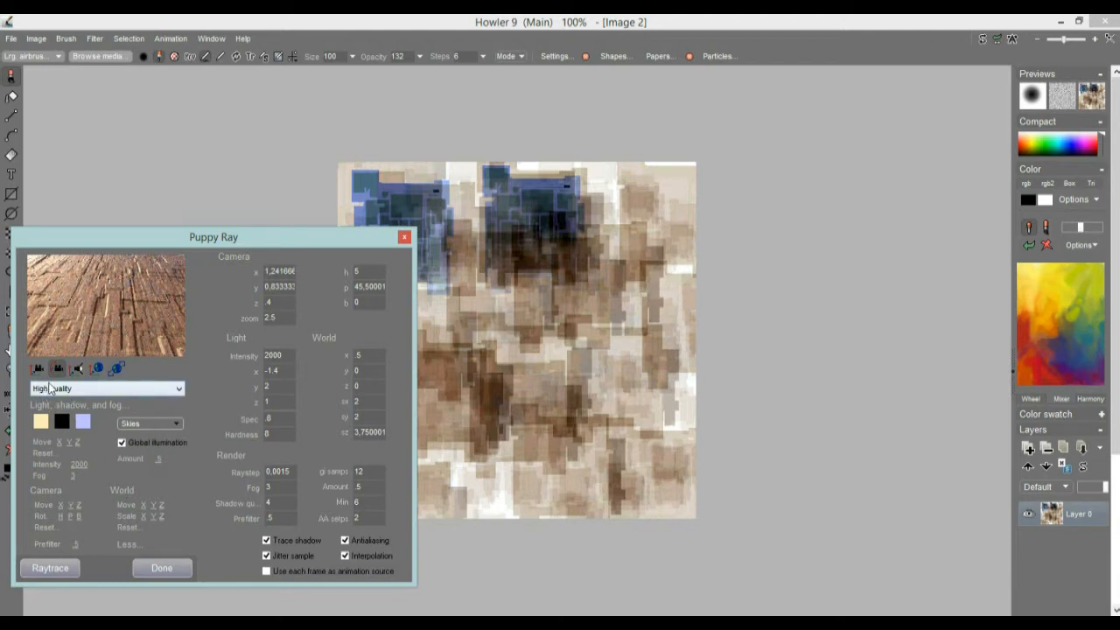
Step: Try a prefilter of 1, settle on a prefilter of 0, and turn off interpolation
{"action": "left_click_drag", "start_coordinate": [74, 544], "coordinate": [390, 530]}
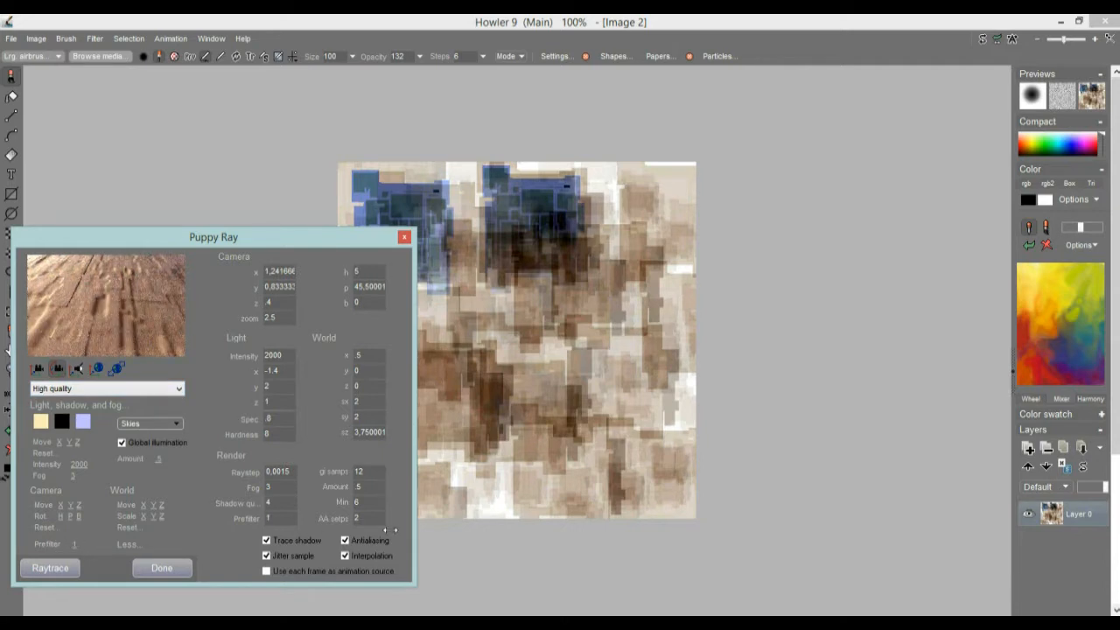
{"action": "left_click_drag", "start_coordinate": [390, 531], "coordinate": [70, 542]}
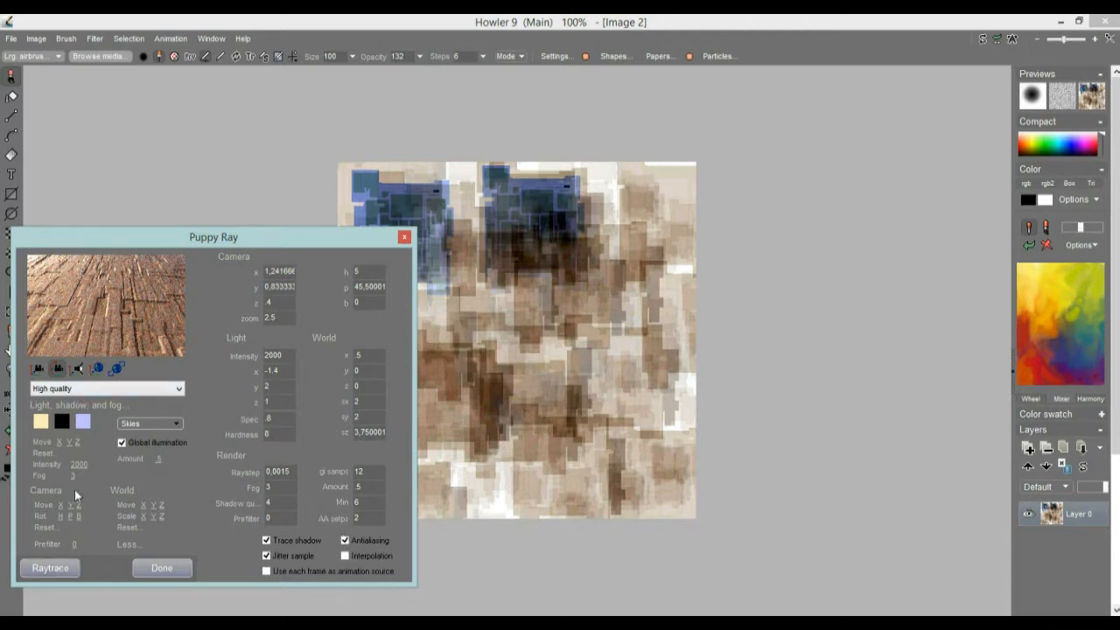
Step: Set the render preset to Medium quality and raytrace the Puppy Ray scene onto the canvas
{"action": "left_click", "coordinate": [75, 388]}
{"action": "left_click", "coordinate": [58, 421]}
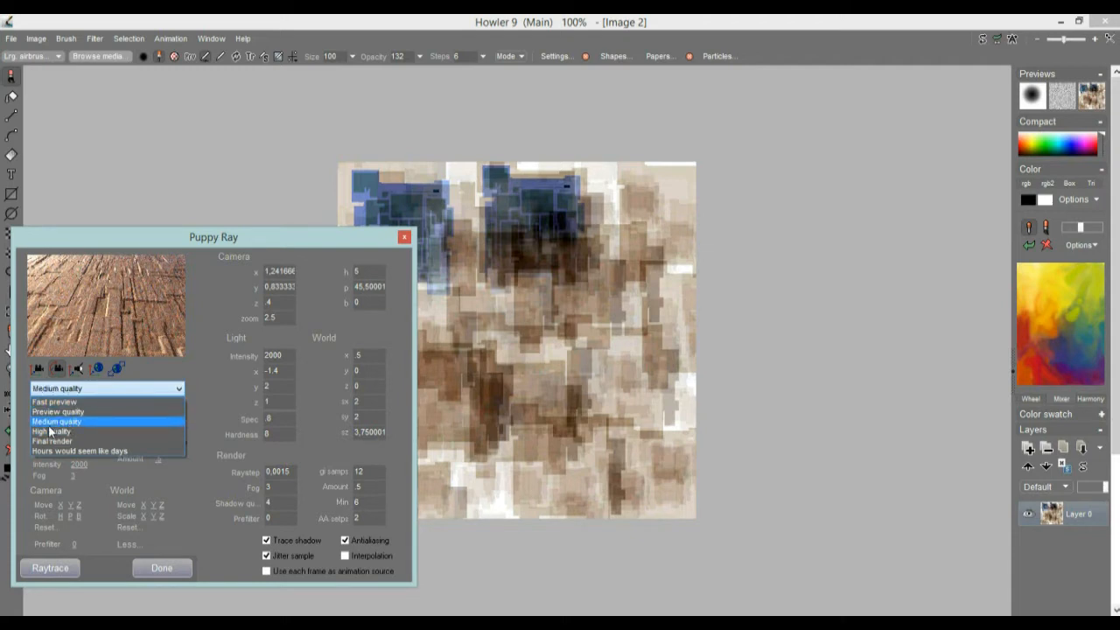
{"action": "left_click", "coordinate": [53, 573]}
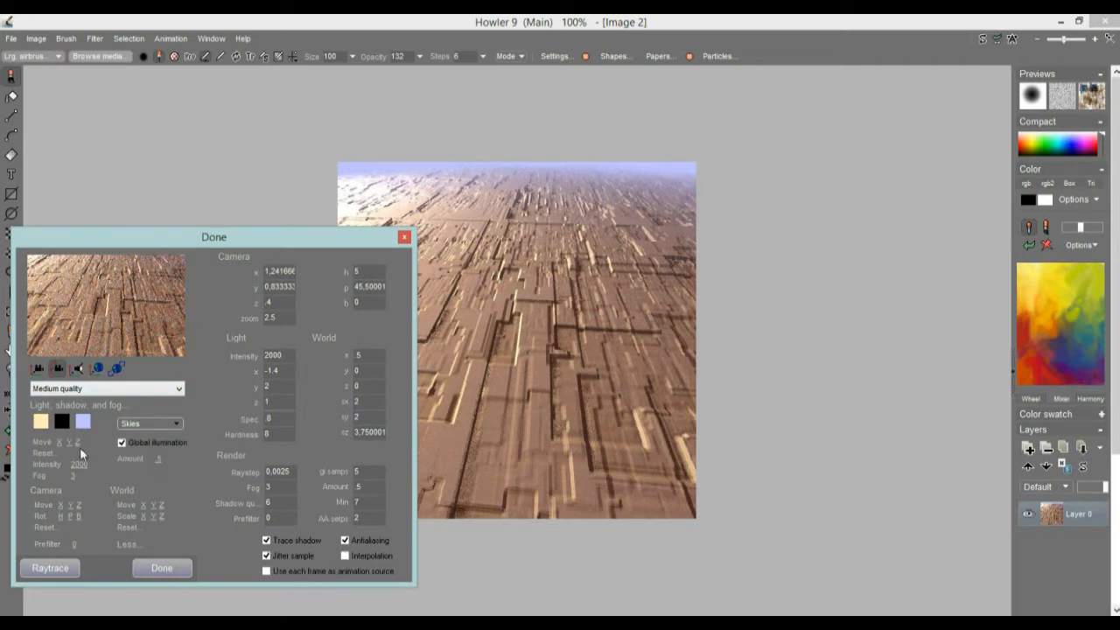
Step: Reposition the light to x about -1.84, y about 3.12 and z about 0.73, and raise its intensity to 2368
{"action": "left_click", "coordinate": [80, 369]}
{"action": "left_click_drag", "start_coordinate": [104, 330], "coordinate": [99, 18]}
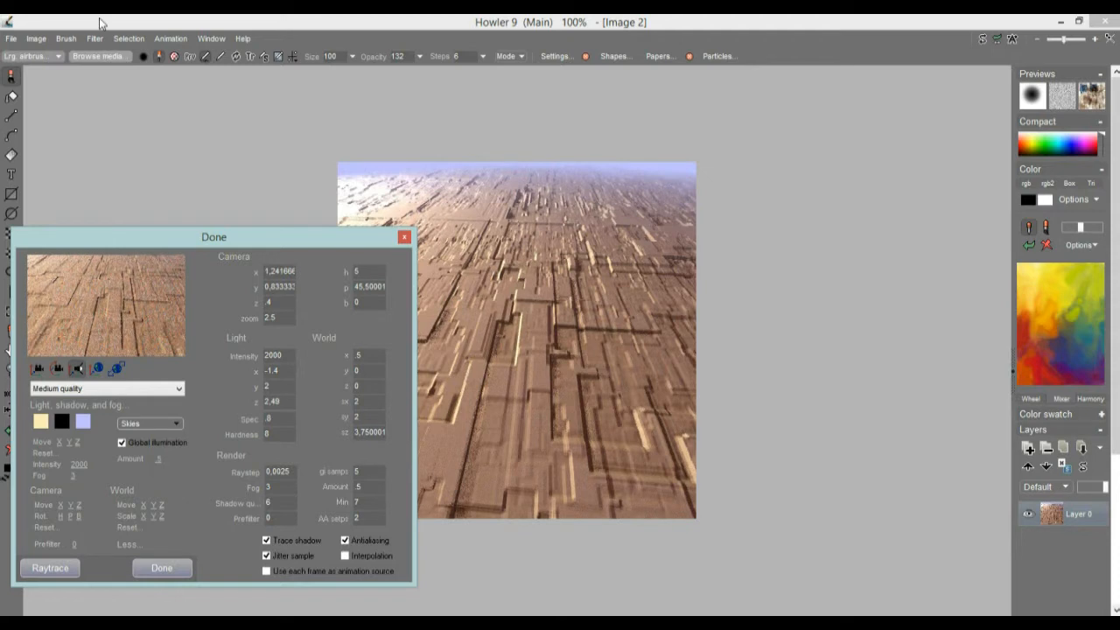
{"action": "left_click_drag", "start_coordinate": [79, 465], "coordinate": [119, 458]}
{"action": "left_click_drag", "start_coordinate": [140, 338], "coordinate": [55, 114]}
{"action": "left_click_drag", "start_coordinate": [72, 312], "coordinate": [89, 614]}
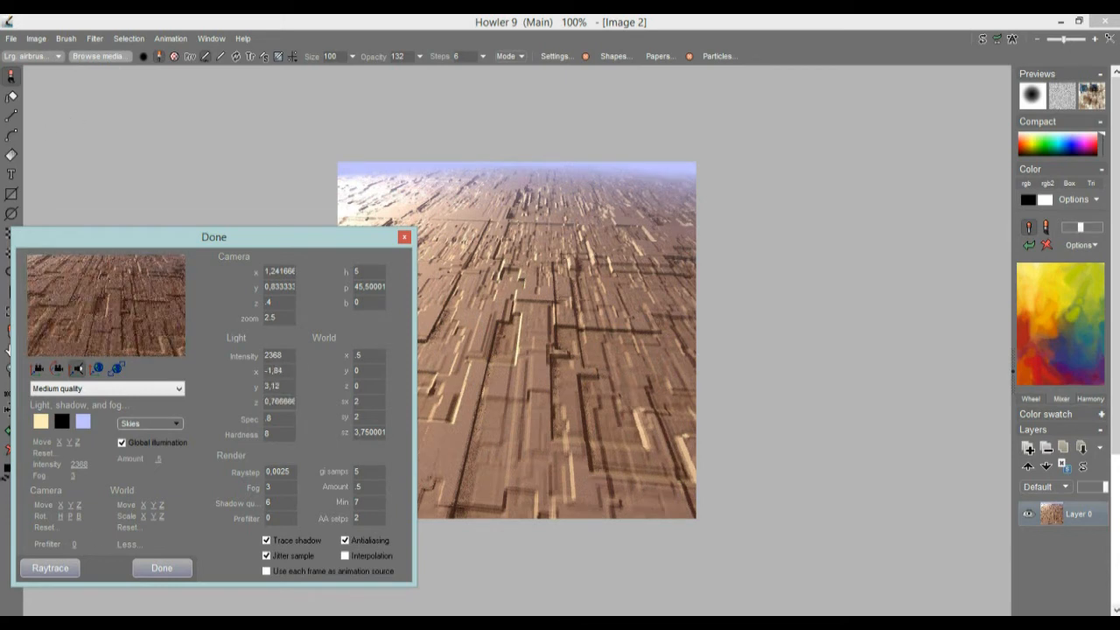
{"action": "left_click_drag", "start_coordinate": [113, 308], "coordinate": [131, 454]}
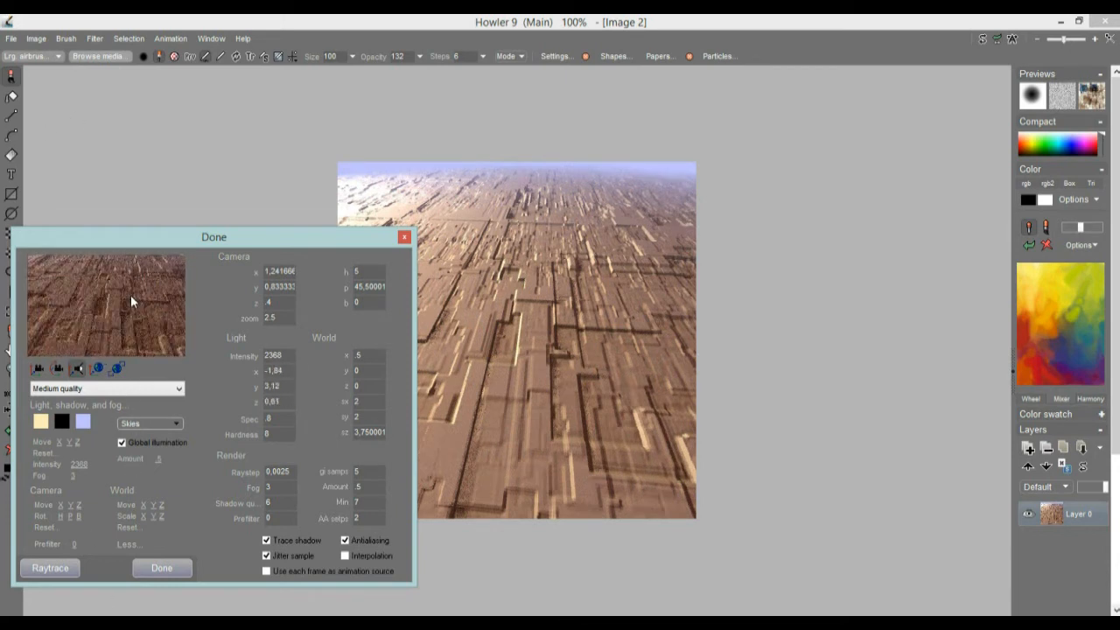
{"action": "left_click_drag", "start_coordinate": [122, 353], "coordinate": [132, 271]}
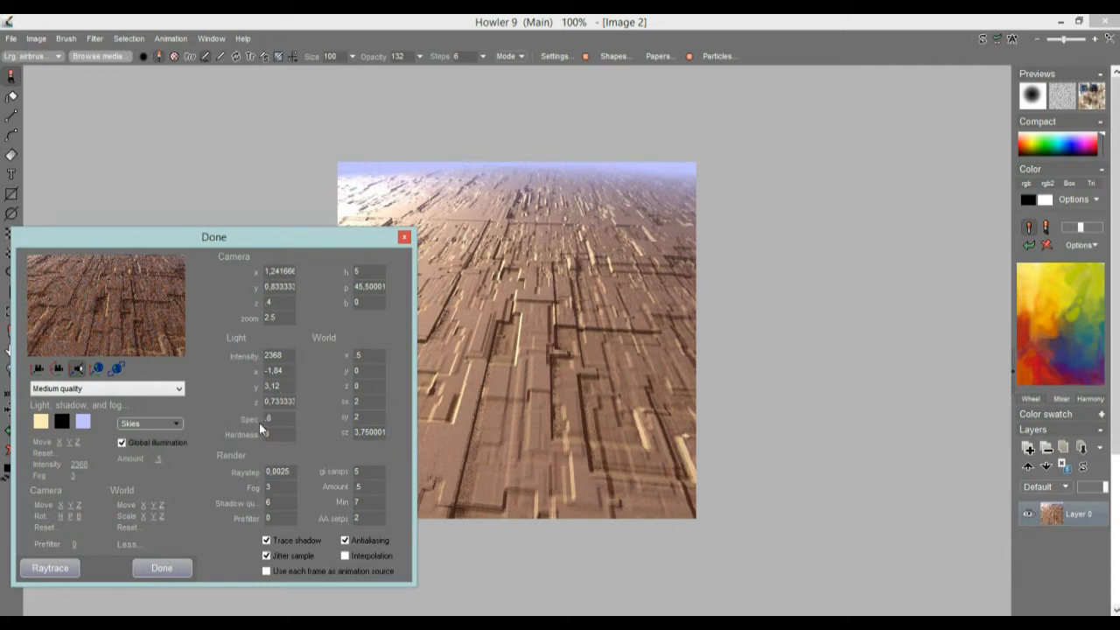
Step: Set the light's hardness to 1 and its specular value to 9 after trying 5
{"action": "left_click_drag", "start_coordinate": [276, 418], "coordinate": [186, 449]}
{"action": "left_click", "coordinate": [276, 435]}
{"action": "type", "text": "1"}
{"action": "left_click", "coordinate": [286, 417]}
{"action": "type", "text": "5"}
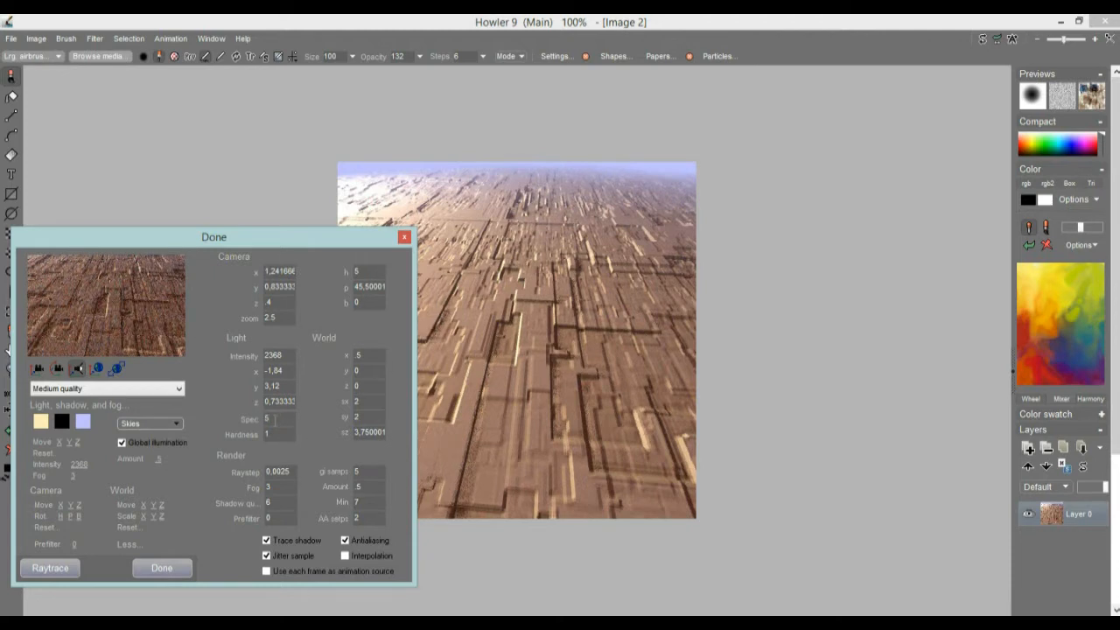
{"action": "left_click", "coordinate": [281, 419]}
{"action": "type", "text": "9"}
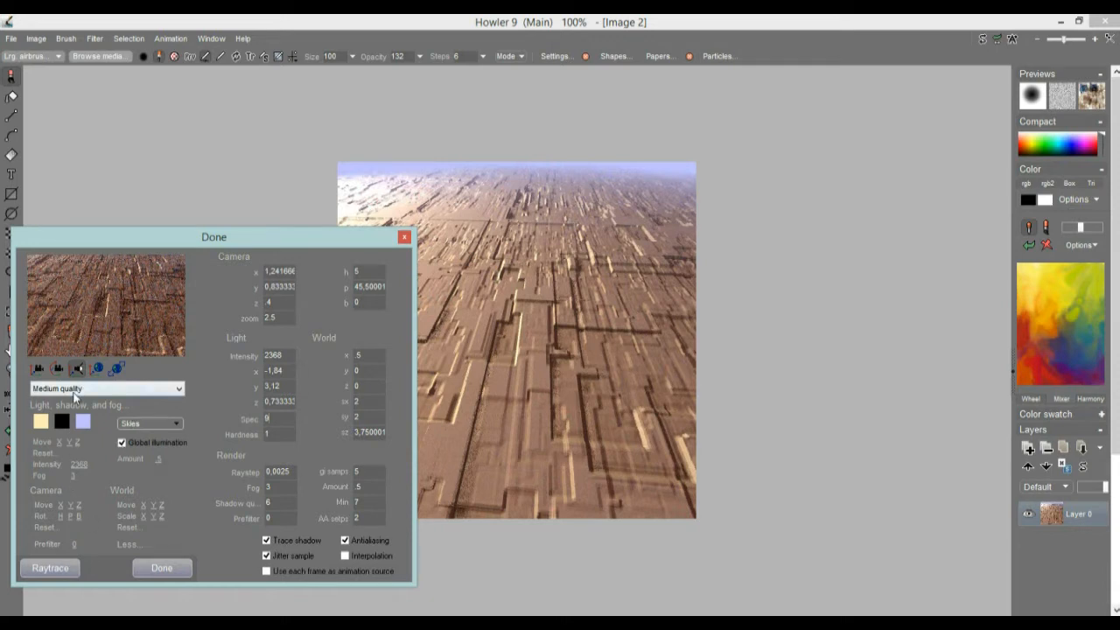
Step: Raytrace the relit scene at Medium quality and again with the High quality preset
{"action": "left_click", "coordinate": [54, 568]}
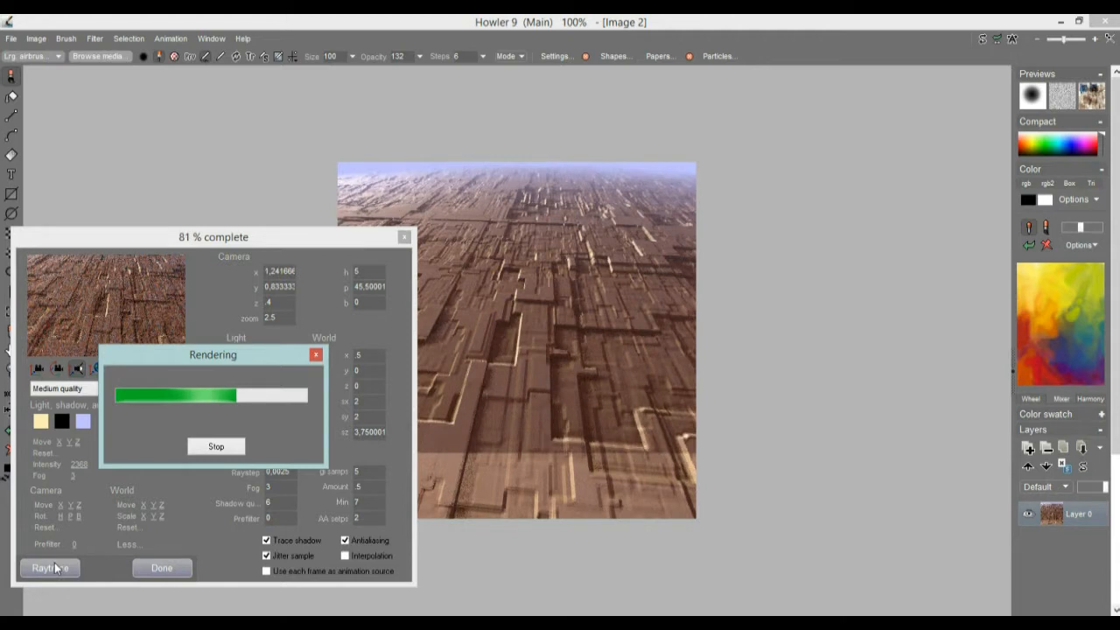
{"action": "left_click", "coordinate": [63, 394]}
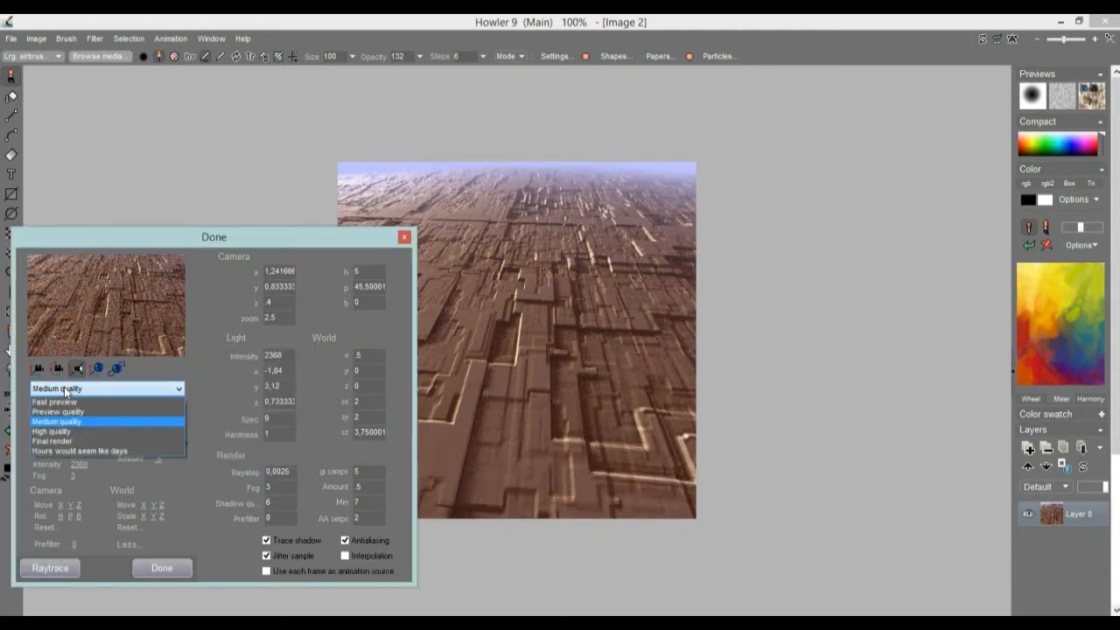
{"action": "left_click", "coordinate": [70, 432]}
{"action": "left_click", "coordinate": [58, 569]}
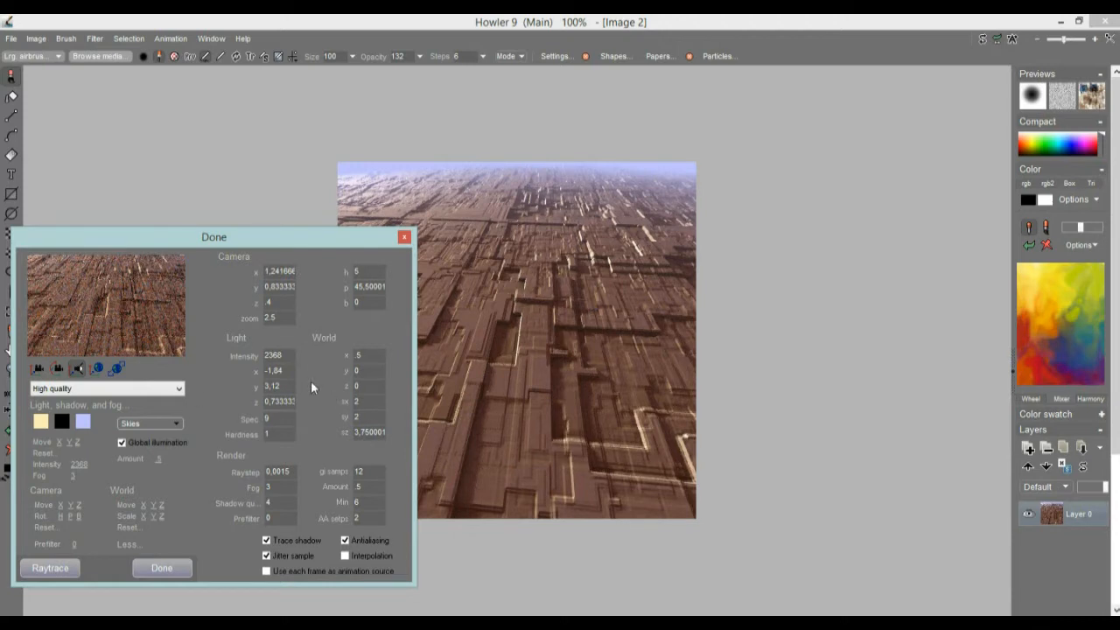
Step: Shift the light to x about -2.13 and y about 2.82, and raytrace with the camera pitched to about 97.3
{"action": "left_click", "coordinate": [62, 395]}
{"action": "left_click", "coordinate": [75, 327]}
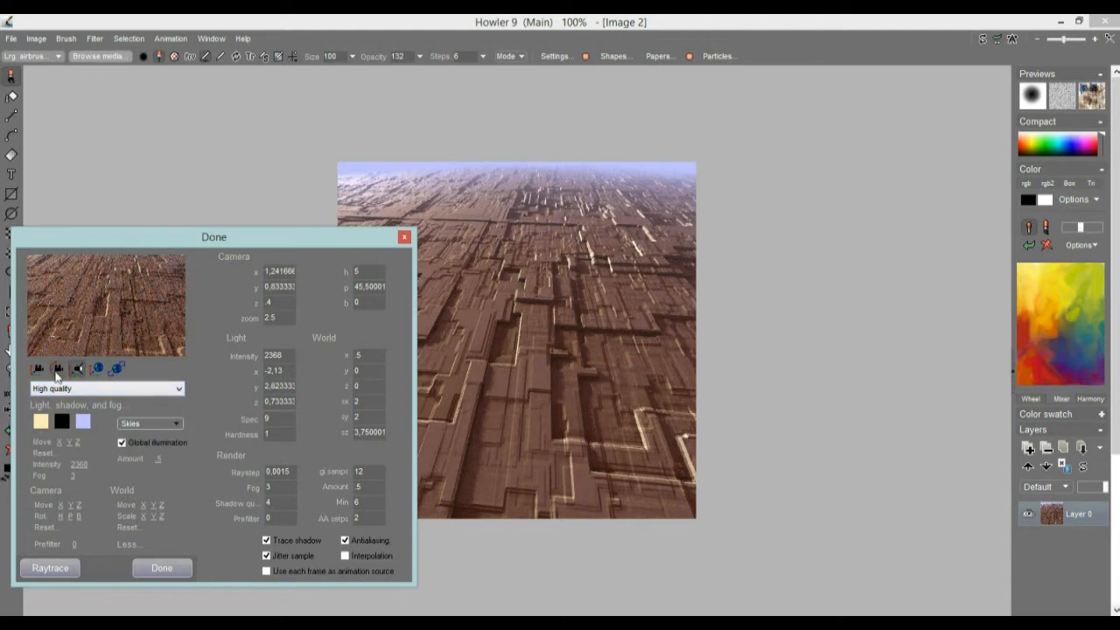
{"action": "left_click_drag", "start_coordinate": [63, 352], "coordinate": [117, 108]}
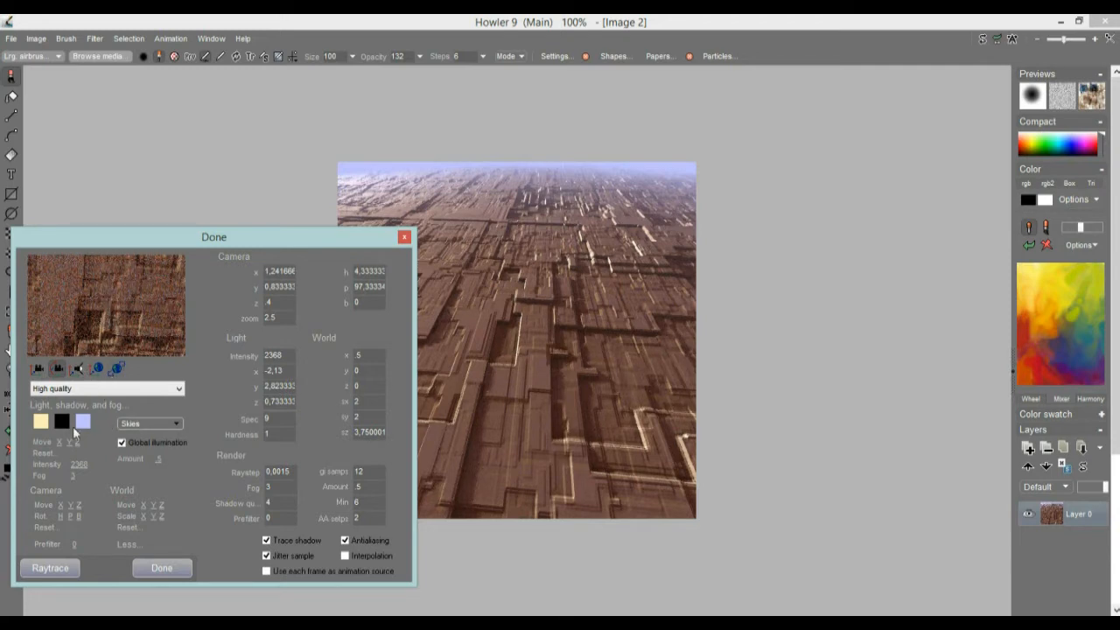
{"action": "left_click", "coordinate": [55, 570]}
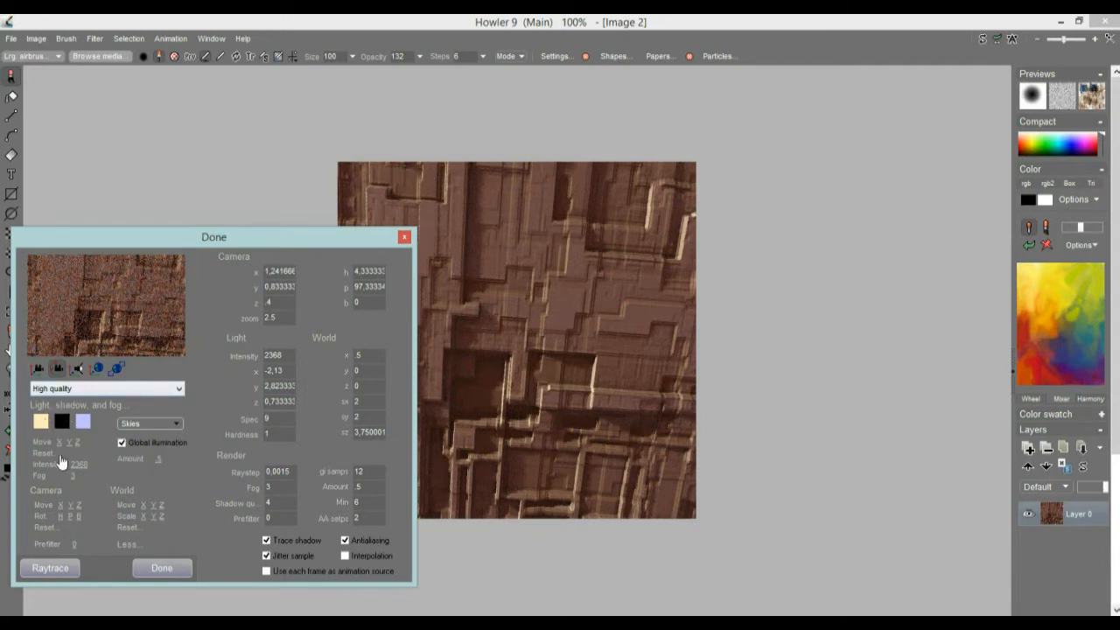
Step: Raise the camera to a z of about 1.99 and increase the fog value to 50.36
{"action": "left_click", "coordinate": [38, 370]}
{"action": "left_click_drag", "start_coordinate": [111, 278], "coordinate": [104, 606]}
{"action": "left_click_drag", "start_coordinate": [115, 291], "coordinate": [93, 235]}
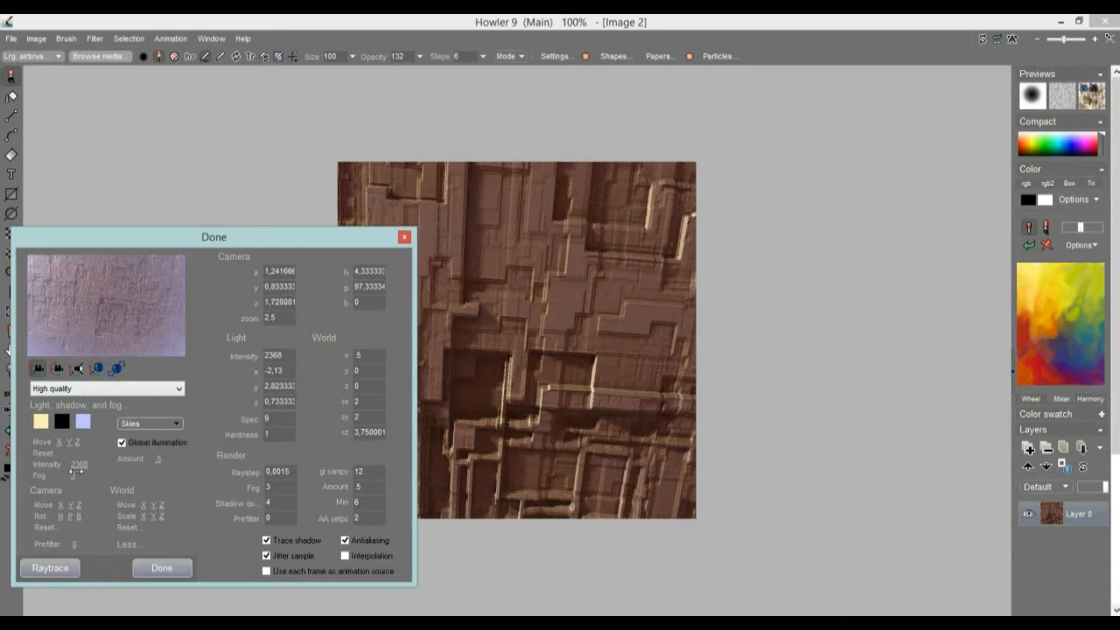
{"action": "left_click_drag", "start_coordinate": [74, 475], "coordinate": [901, 460]}
{"action": "left_click_drag", "start_coordinate": [96, 275], "coordinate": [105, 338]}
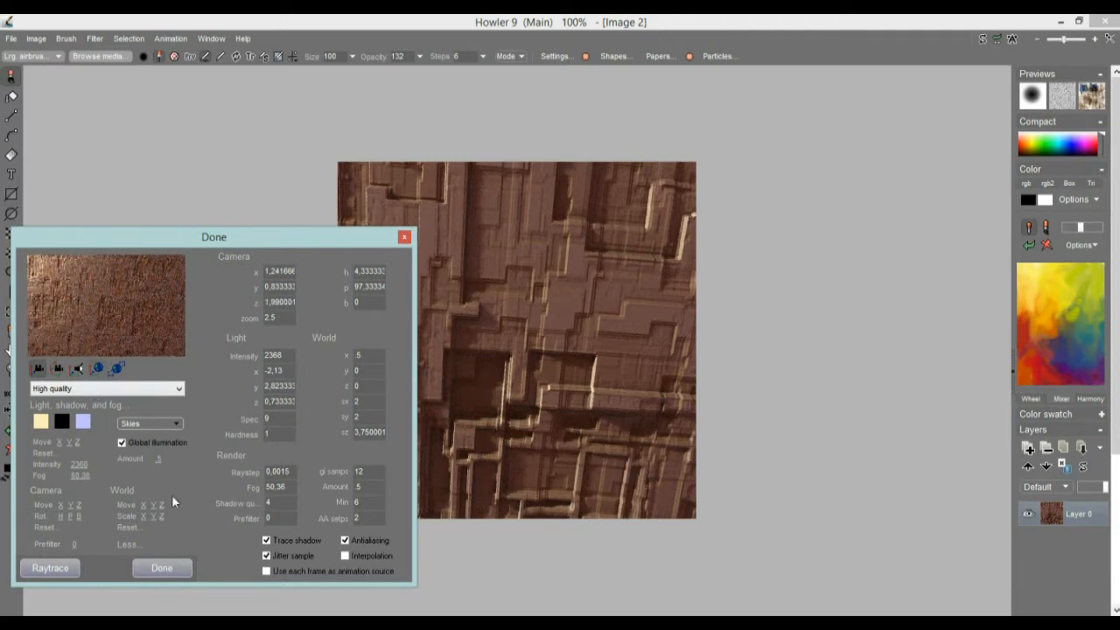
Step: Increase the global illumination amount to 0.9 and raytrace the scene
{"action": "left_click_drag", "start_coordinate": [163, 459], "coordinate": [238, 461]}
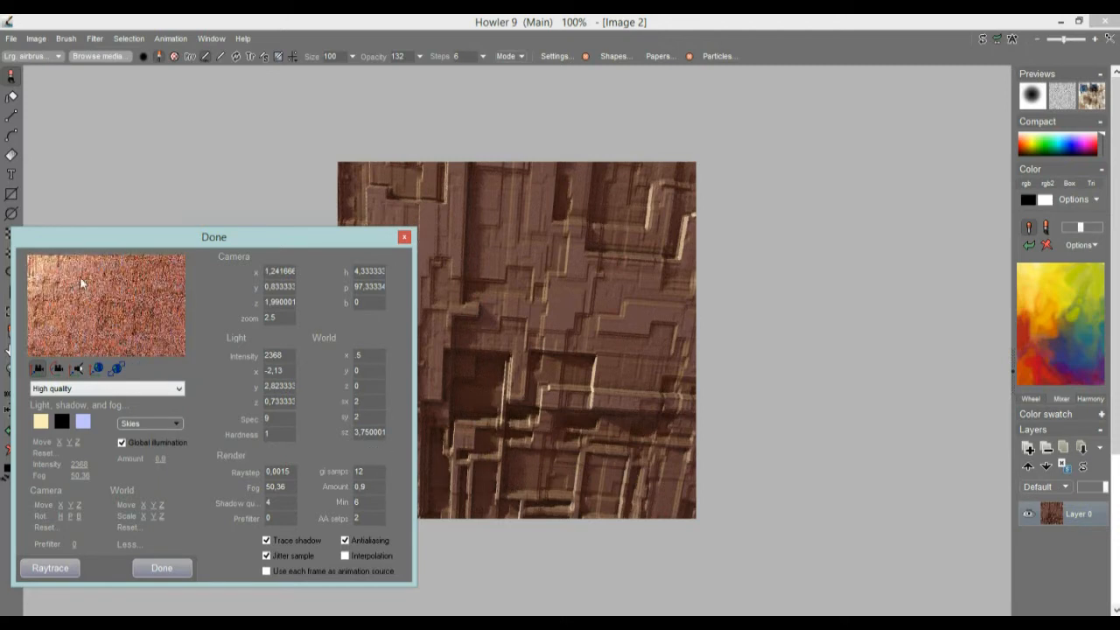
{"action": "left_click", "coordinate": [50, 568]}
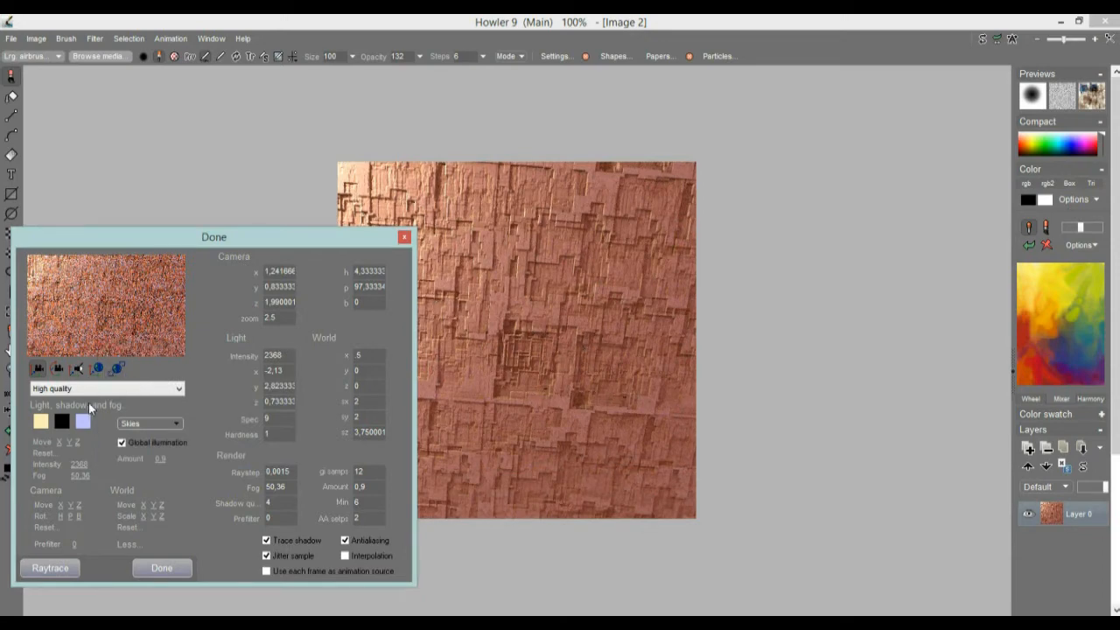
Step: Move the camera to x about 1.44, y 0.60 and z 1.31, and set global illumination to 0.4 and light intensity to 5068
{"action": "left_click_drag", "start_coordinate": [111, 304], "coordinate": [88, 13]}
{"action": "left_click_drag", "start_coordinate": [160, 308], "coordinate": [96, 389]}
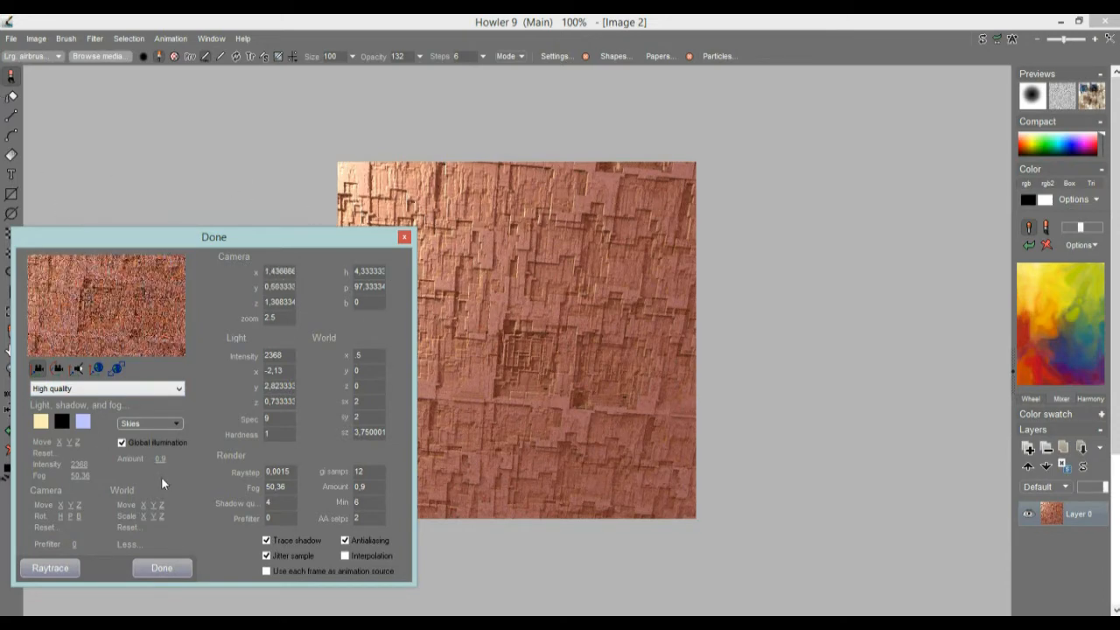
{"action": "left_click_drag", "start_coordinate": [160, 459], "coordinate": [74, 459]}
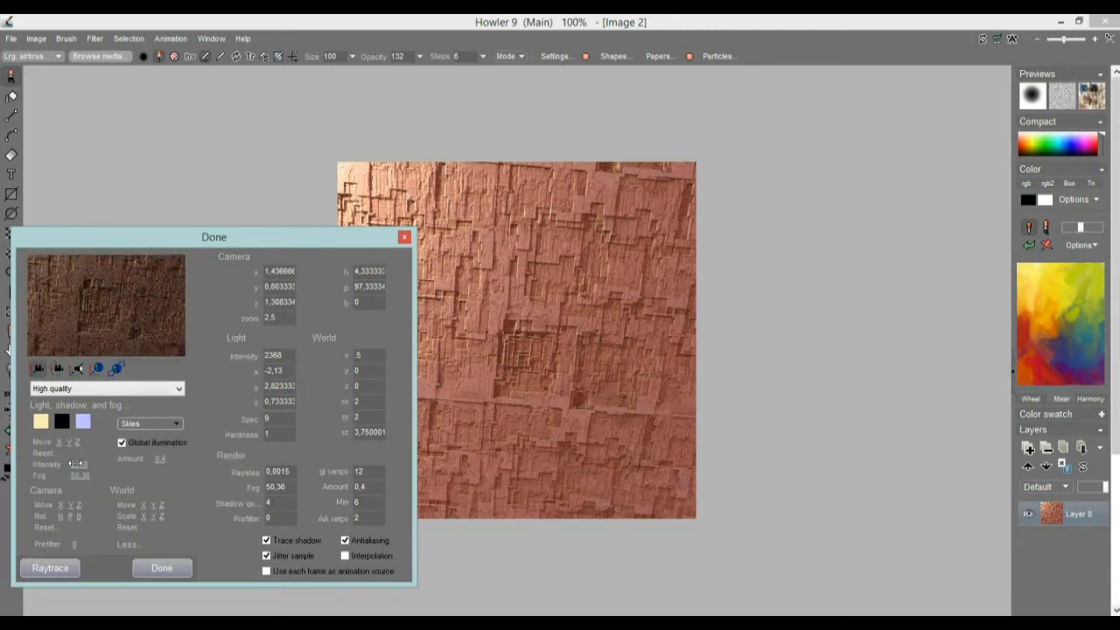
{"action": "left_click_drag", "start_coordinate": [77, 463], "coordinate": [328, 459]}
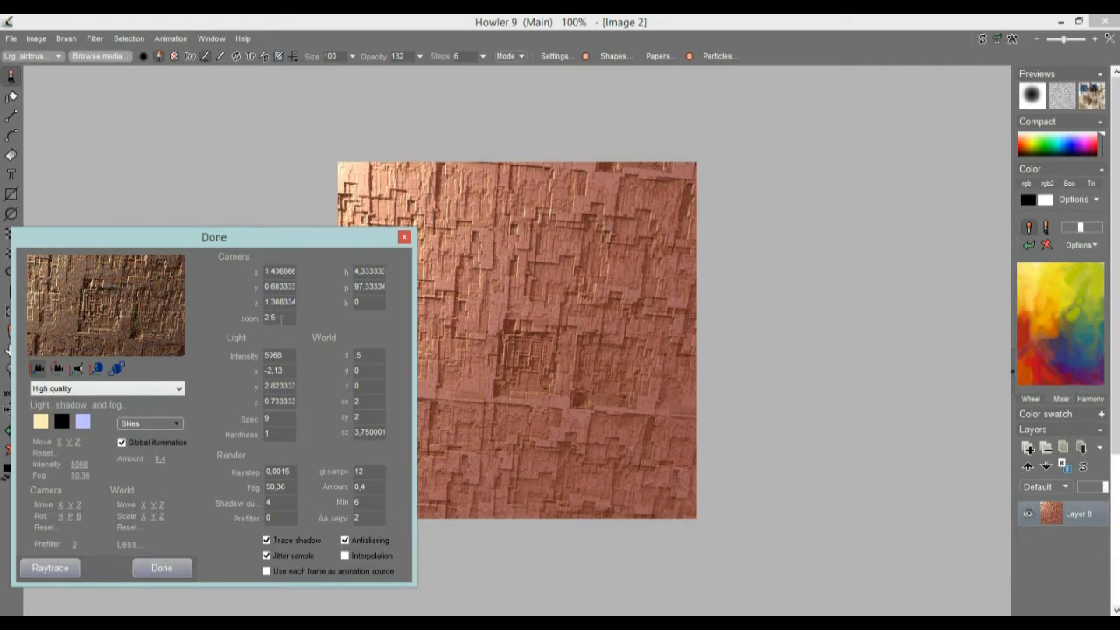
Step: Set the camera zoom to 5 after trying 1 and 4, and rotate the camera to heading -1.5 and pitch about 94.7
{"action": "double_click", "coordinate": [280, 317]}
{"action": "type", "text": "1"}
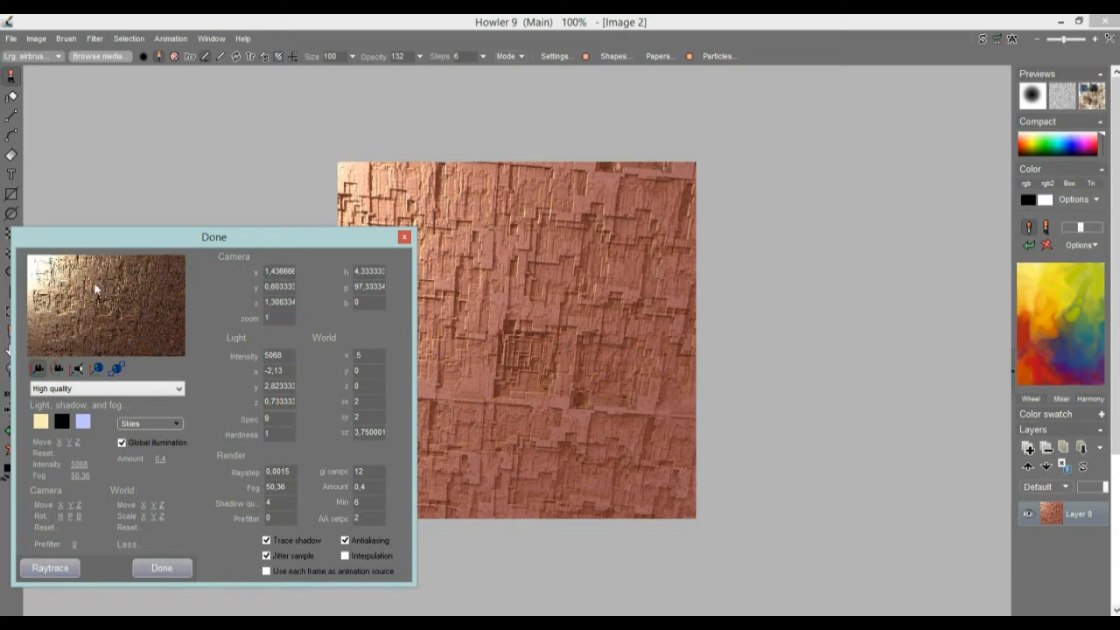
{"action": "left_click", "coordinate": [58, 369]}
{"action": "left_click_drag", "start_coordinate": [147, 533], "coordinate": [53, 321]}
{"action": "left_click_drag", "start_coordinate": [272, 318], "coordinate": [226, 315]}
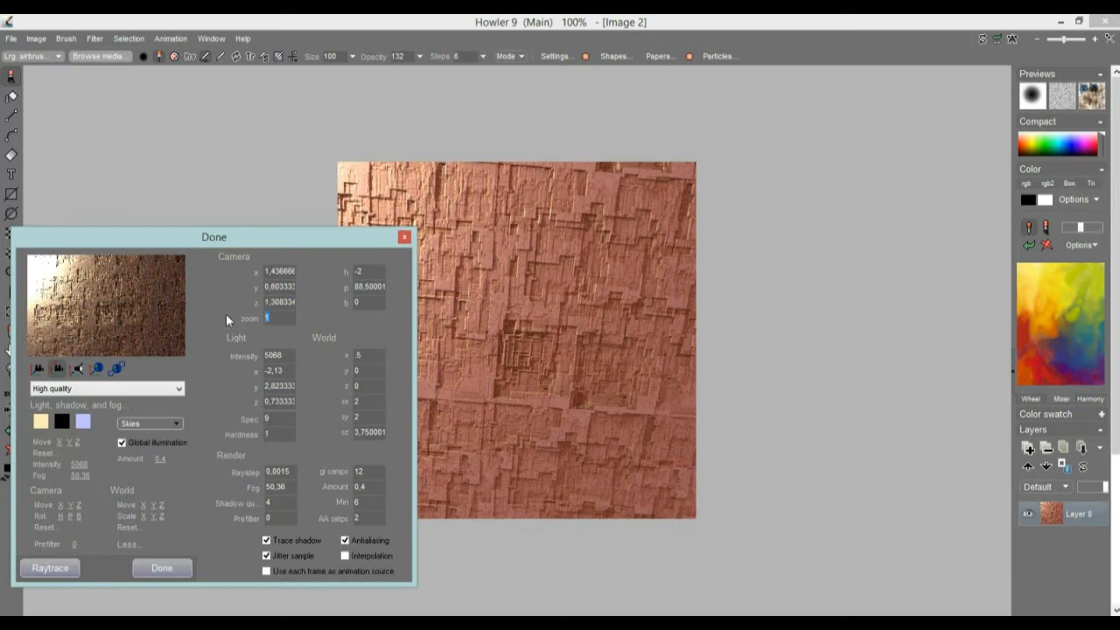
{"action": "type", "text": "4"}
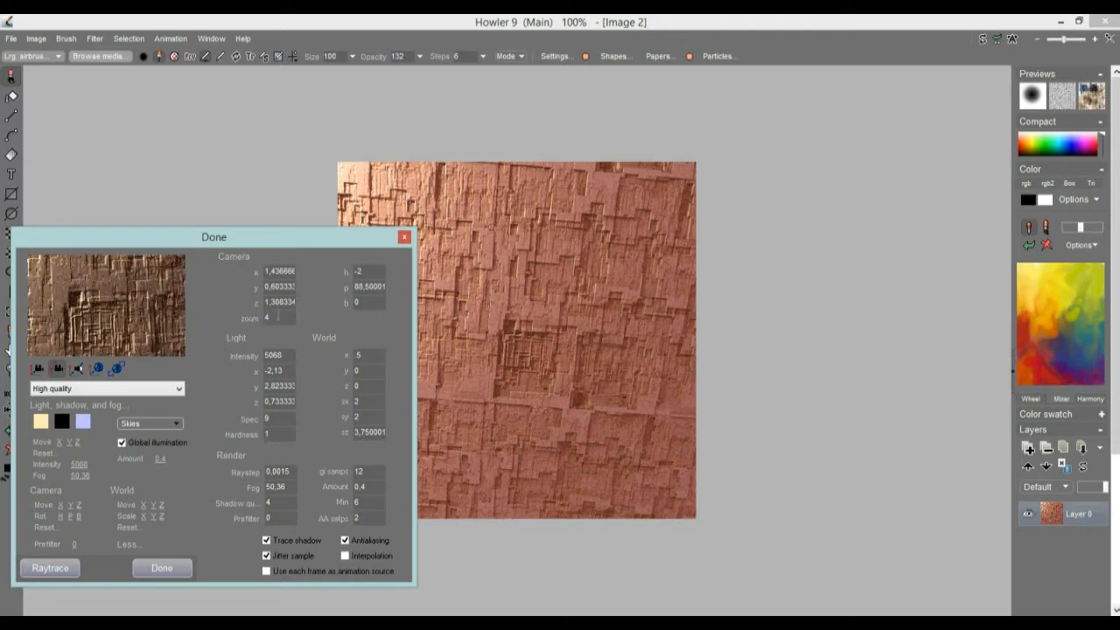
{"action": "type", "text": "5"}
{"action": "left_click_drag", "start_coordinate": [101, 315], "coordinate": [100, 280]}
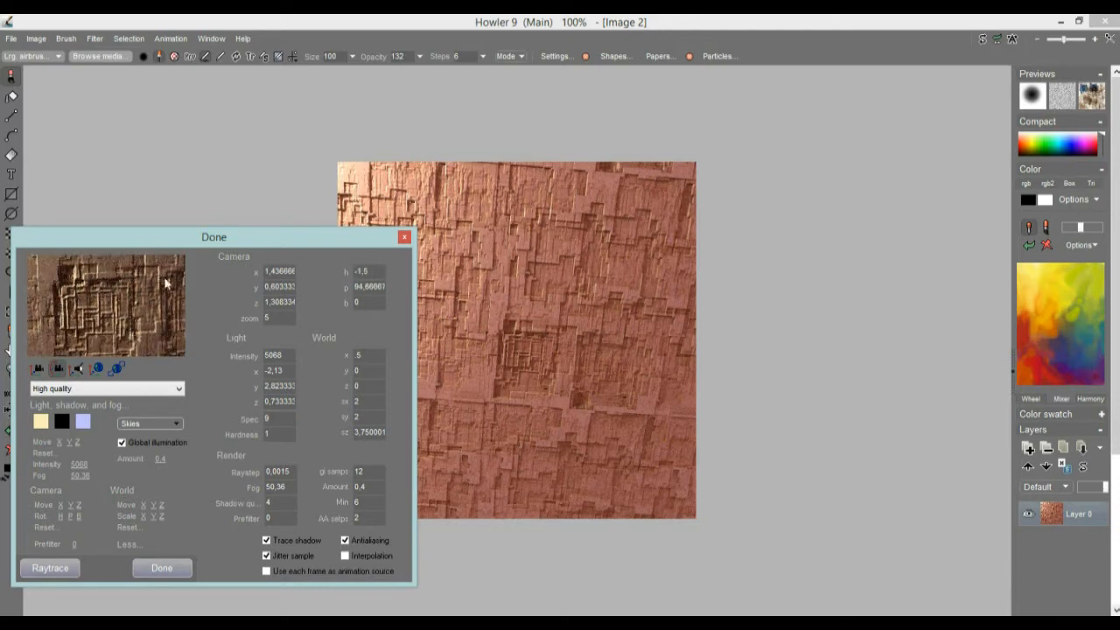
Step: Raise the camera to z about 3.11, rotate it to pitch about 87 with bank -1, and raytrace the scene
{"action": "left_click", "coordinate": [39, 371]}
{"action": "left_click_drag", "start_coordinate": [109, 306], "coordinate": [114, 500]}
{"action": "left_click_drag", "start_coordinate": [125, 271], "coordinate": [100, 324]}
{"action": "left_click_drag", "start_coordinate": [126, 279], "coordinate": [112, 237]}
{"action": "left_click", "coordinate": [57, 368]}
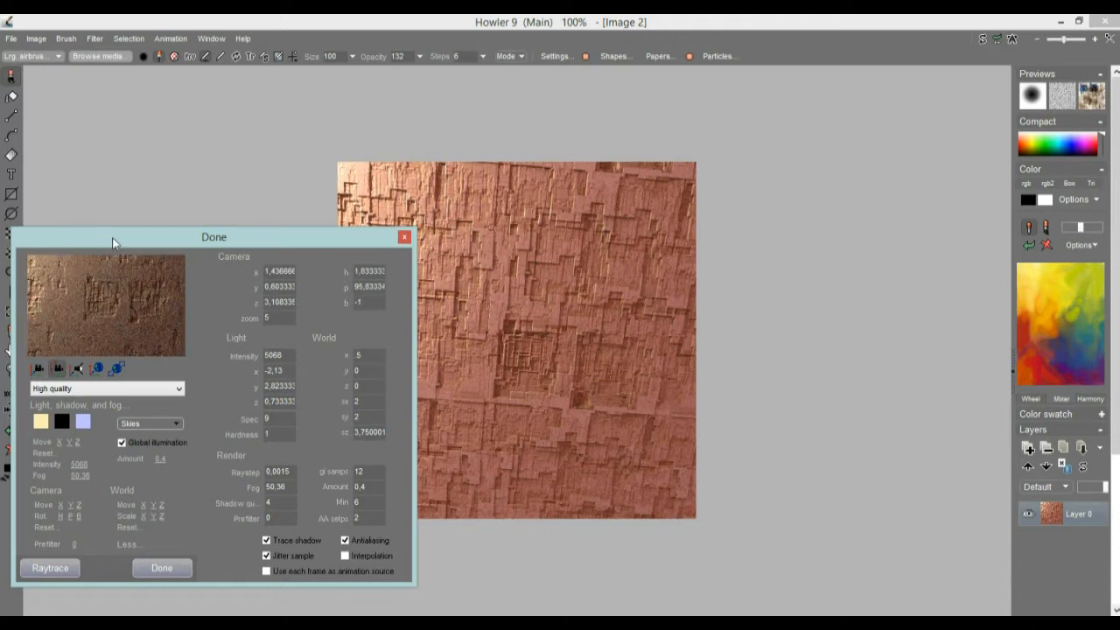
{"action": "right_click", "coordinate": [112, 238]}
{"action": "left_click_drag", "start_coordinate": [109, 306], "coordinate": [101, 342]}
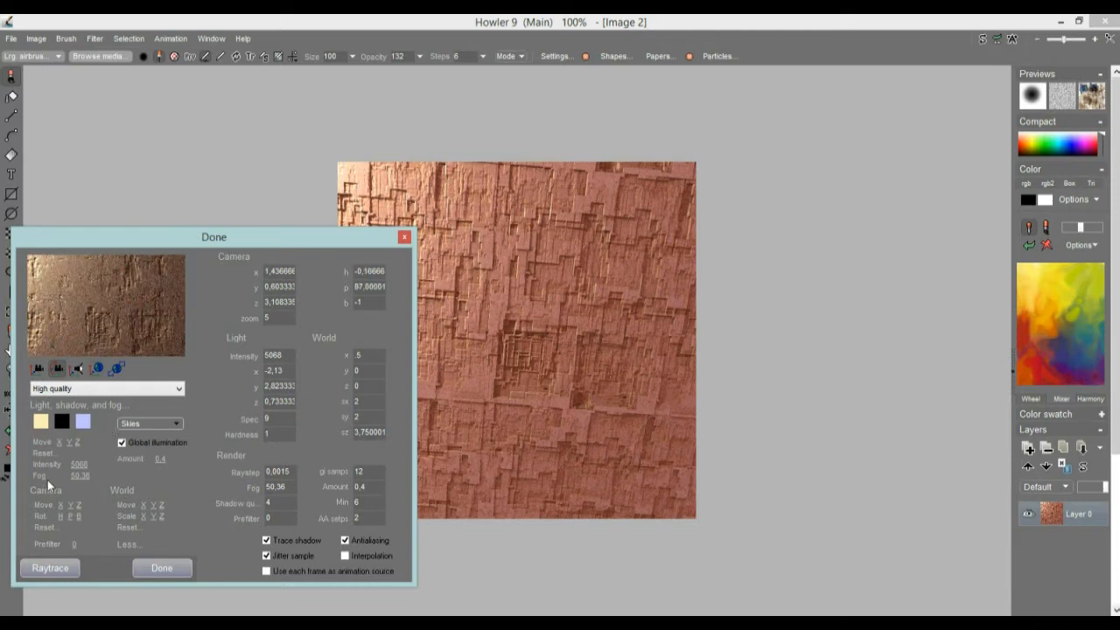
{"action": "left_click", "coordinate": [58, 570]}
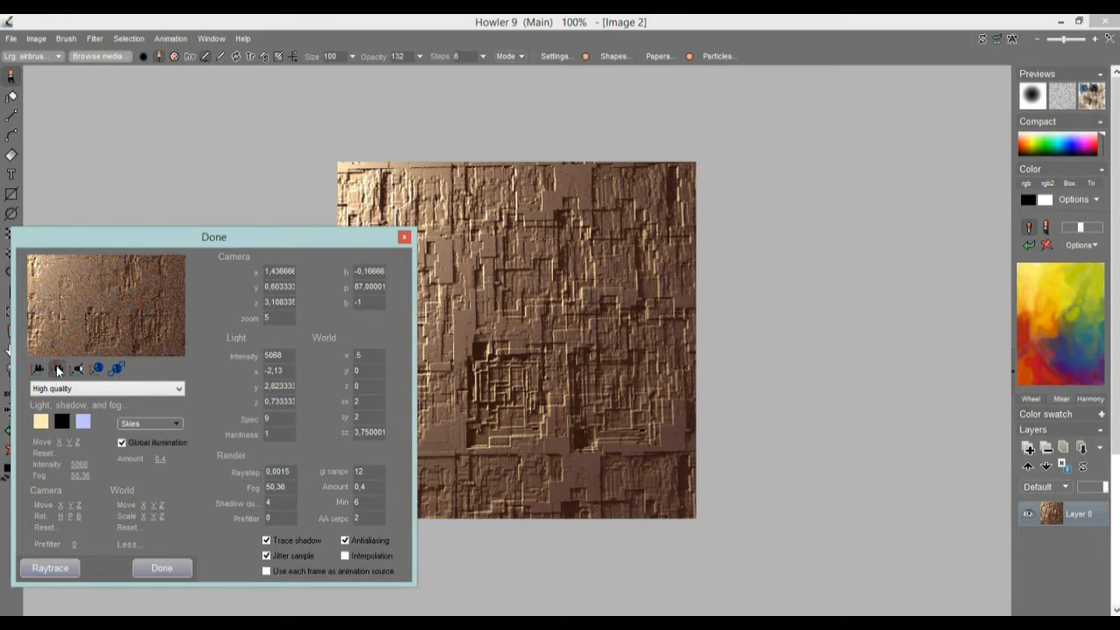
Step: Bank the camera to about 0.67, raytrace with the Final render preset, and finish the Puppy Ray session
{"action": "left_click_drag", "start_coordinate": [89, 306], "coordinate": [99, 302]}
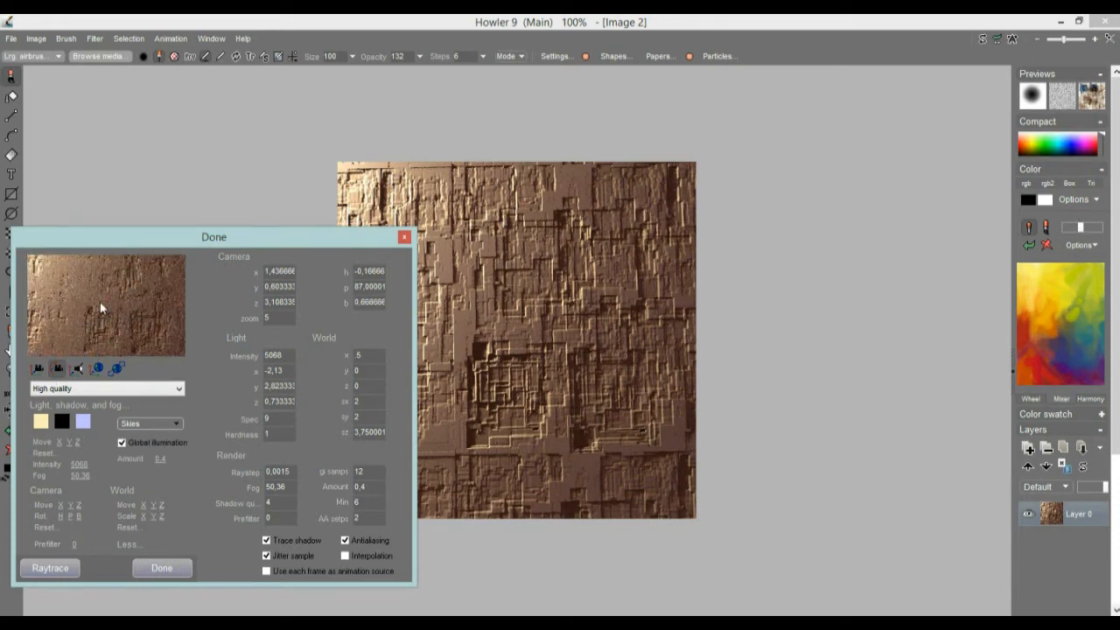
{"action": "left_click", "coordinate": [57, 388]}
{"action": "left_click", "coordinate": [52, 567]}
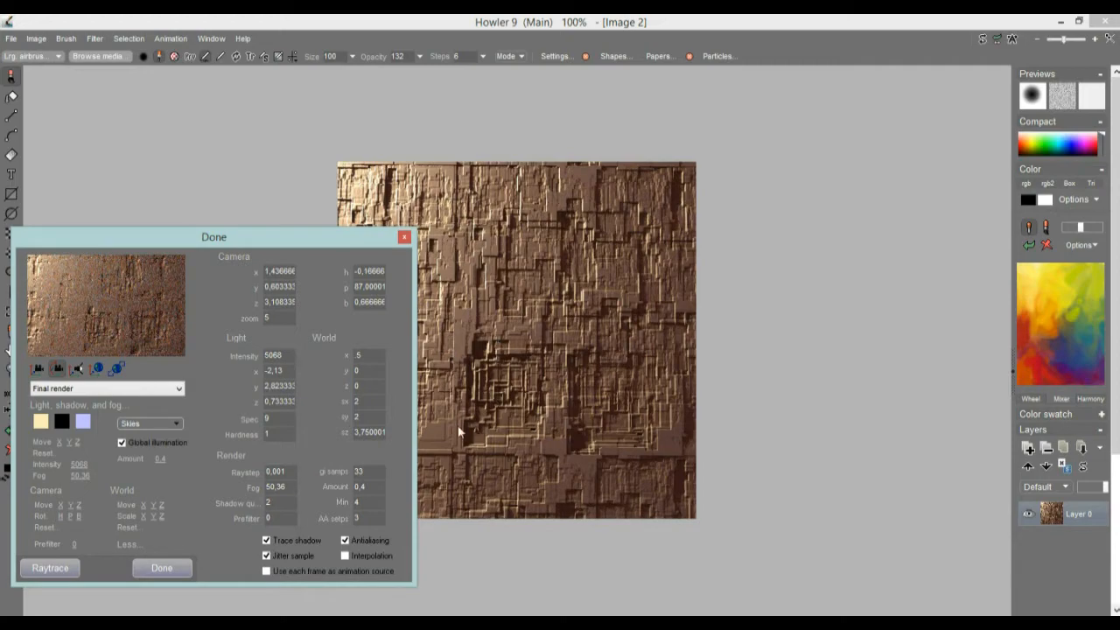
{"action": "left_click", "coordinate": [162, 568]}
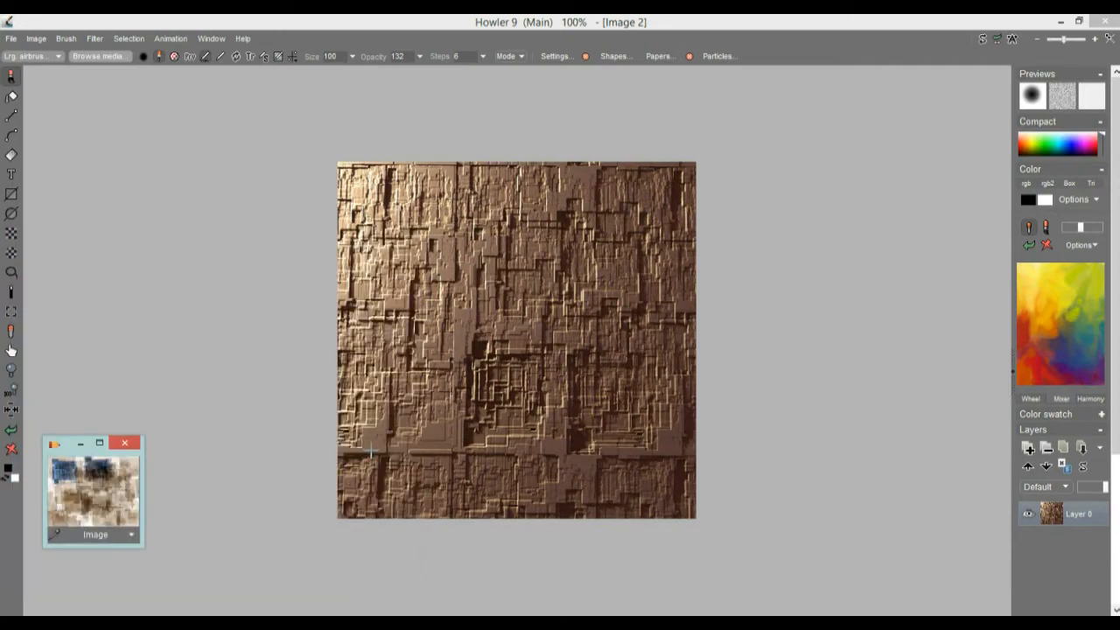
Step: Examine the surface detail of the rendered panel texture up close and as a whole
{"action": "scroll", "coordinate": [363, 329], "scroll_direction": "up", "scroll_amount": 7}
{"action": "left_click_drag", "start_coordinate": [415, 231], "coordinate": [641, 304]}
{"action": "scroll", "coordinate": [626, 312], "scroll_direction": "down", "scroll_amount": 4}
{"action": "scroll", "coordinate": [626, 312], "scroll_direction": "up", "scroll_amount": 8}
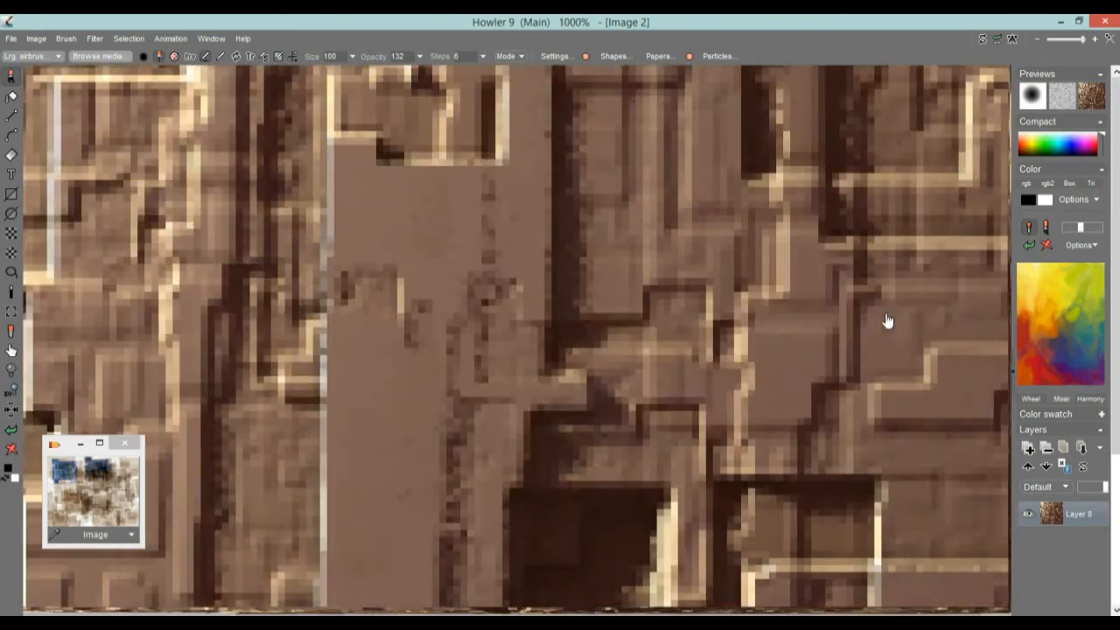
{"action": "scroll", "coordinate": [580, 324], "scroll_direction": "down", "scroll_amount": 6}
{"action": "scroll", "coordinate": [638, 325], "scroll_direction": "up", "scroll_amount": 2}
{"action": "left_click_drag", "start_coordinate": [638, 325], "coordinate": [647, 279]}
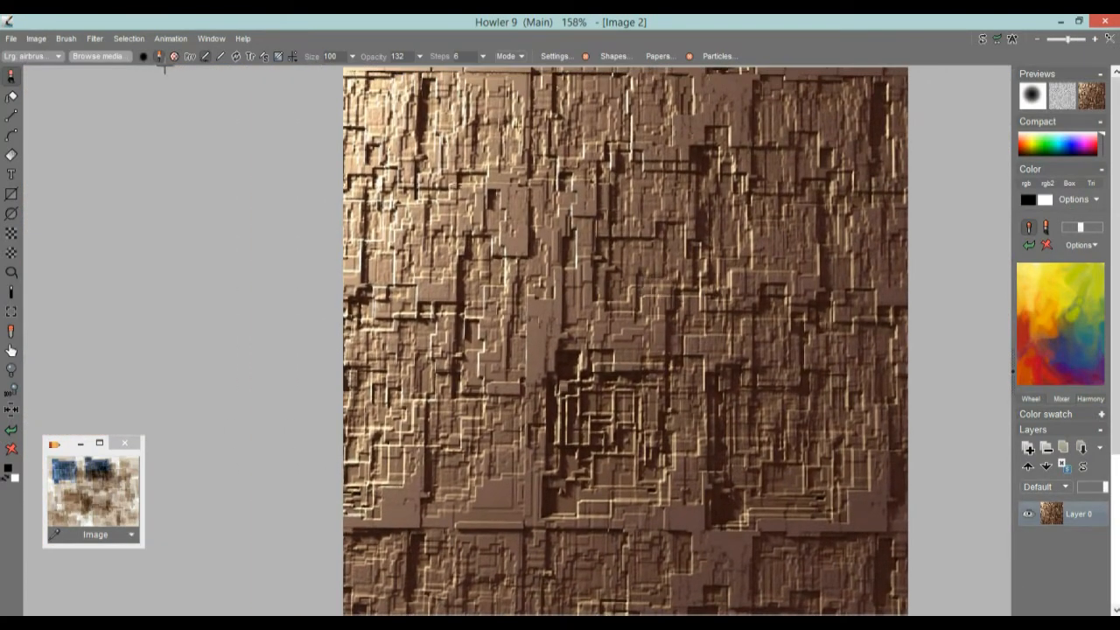
Step: Store a copy of the rendered image and place its thumbnail above the earlier stored image
{"action": "left_click", "coordinate": [36, 39]}
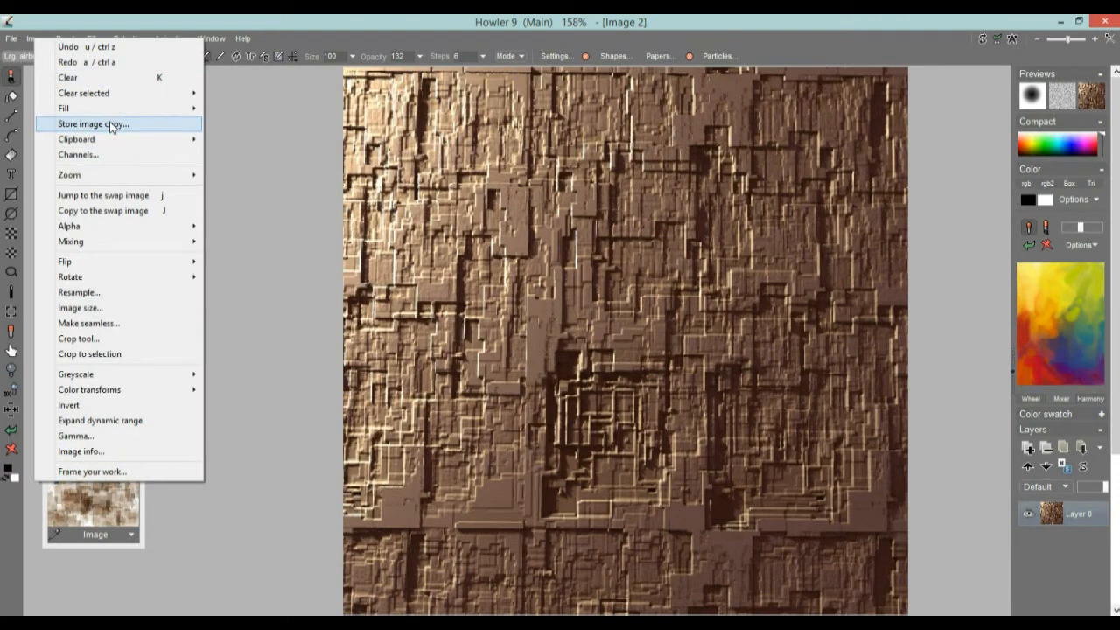
{"action": "left_click", "coordinate": [111, 128]}
{"action": "left_click_drag", "start_coordinate": [67, 501], "coordinate": [79, 308]}
Step: Restore the stored blue and brown source painting to the canvas
{"action": "left_click", "coordinate": [102, 486]}
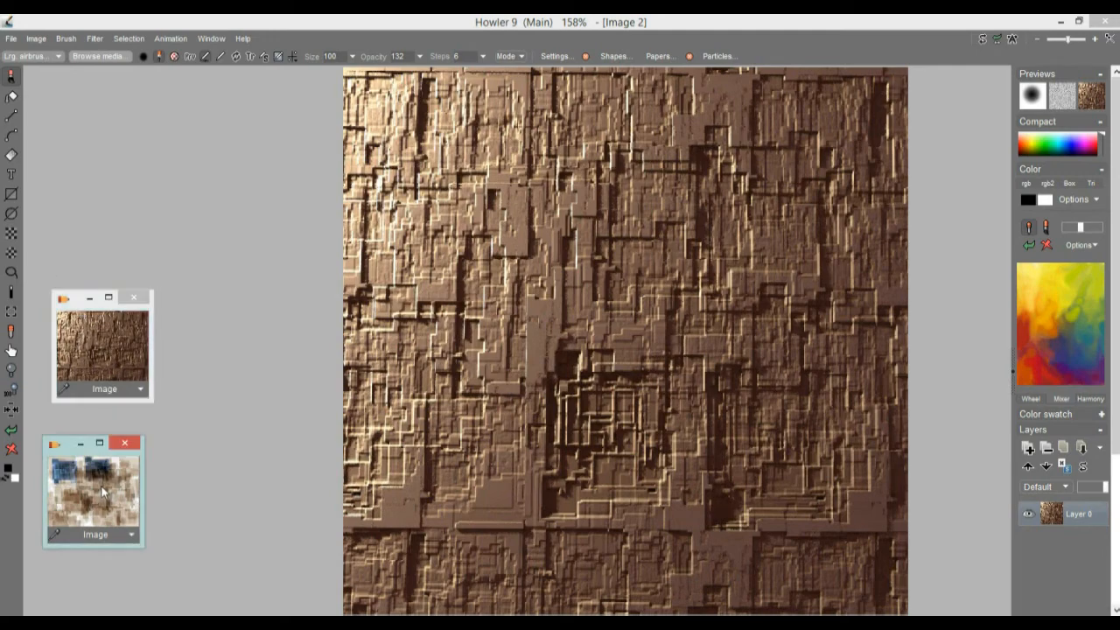
{"action": "left_click", "coordinate": [107, 343]}
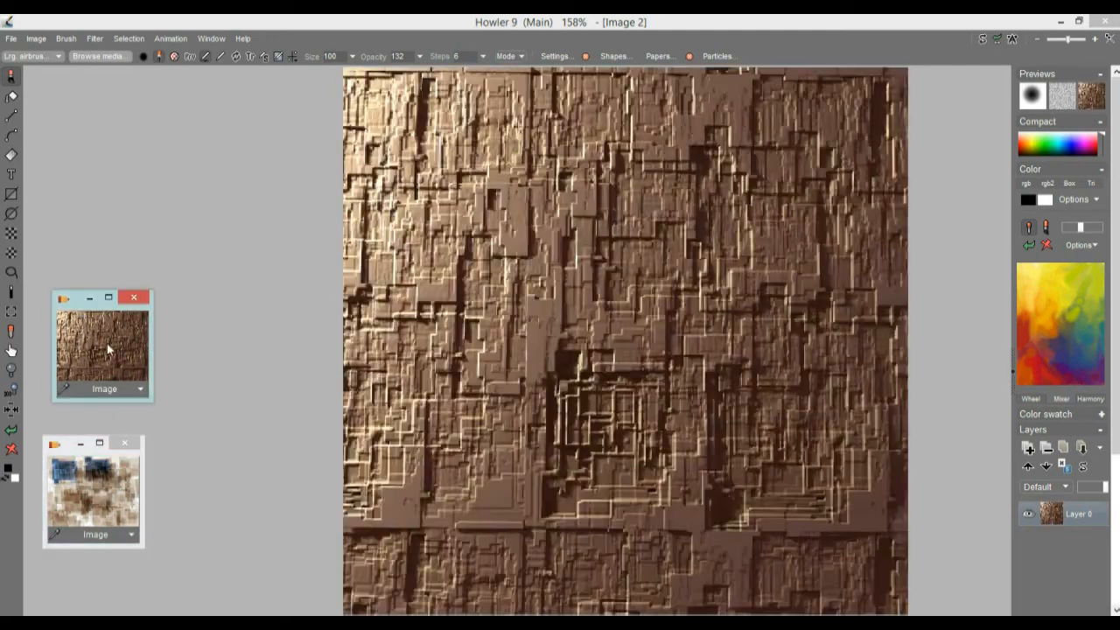
{"action": "left_click", "coordinate": [107, 481]}
{"action": "left_click", "coordinate": [123, 396]}
{"action": "left_click", "coordinate": [72, 475]}
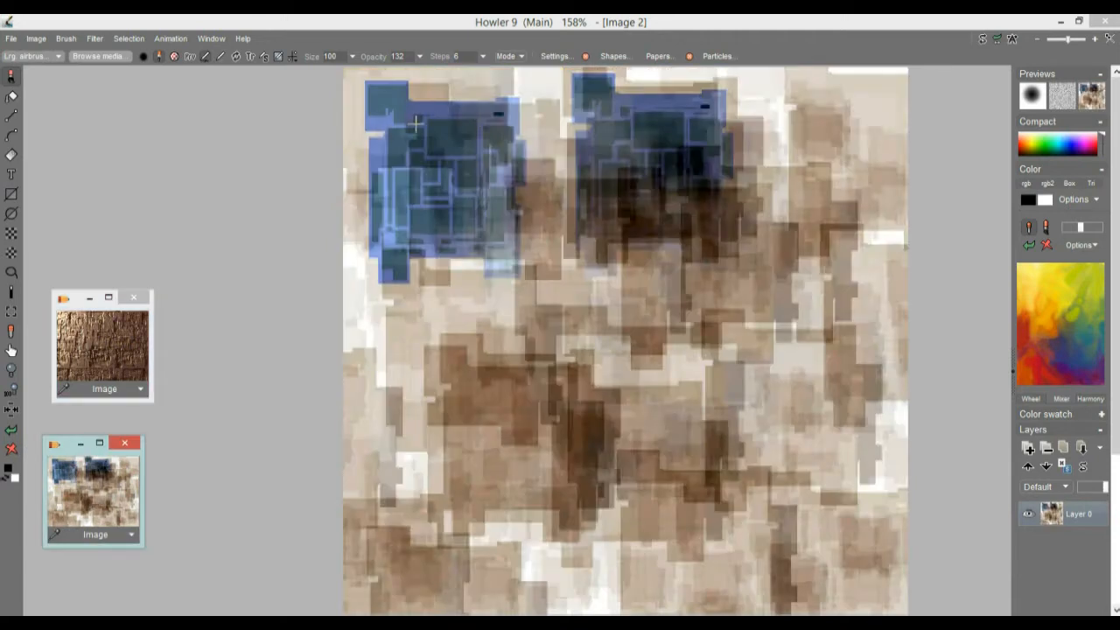
Step: Compare the stored 3D panel render with the source painting by restoring each to the canvas in turn
{"action": "left_click", "coordinate": [122, 329]}
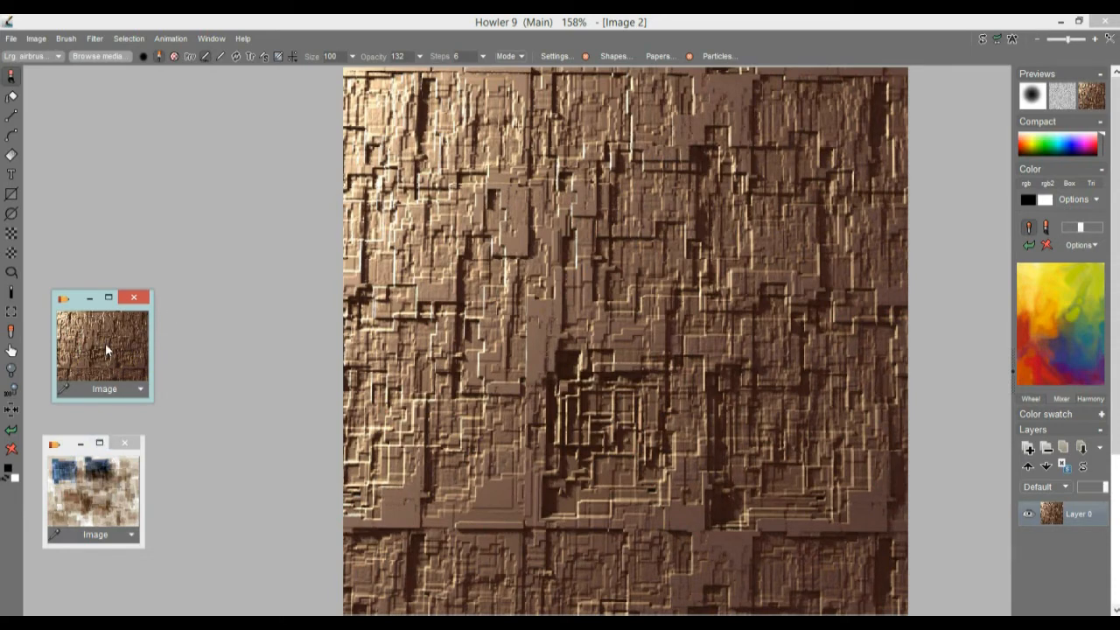
{"action": "left_click", "coordinate": [112, 489]}
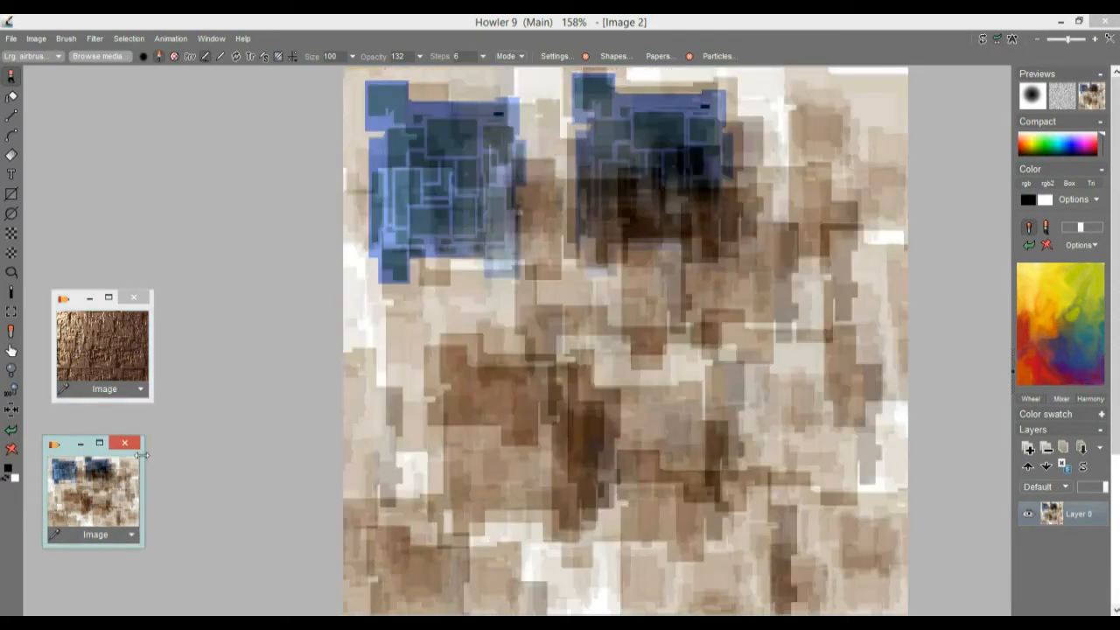
{"action": "left_click", "coordinate": [107, 363]}
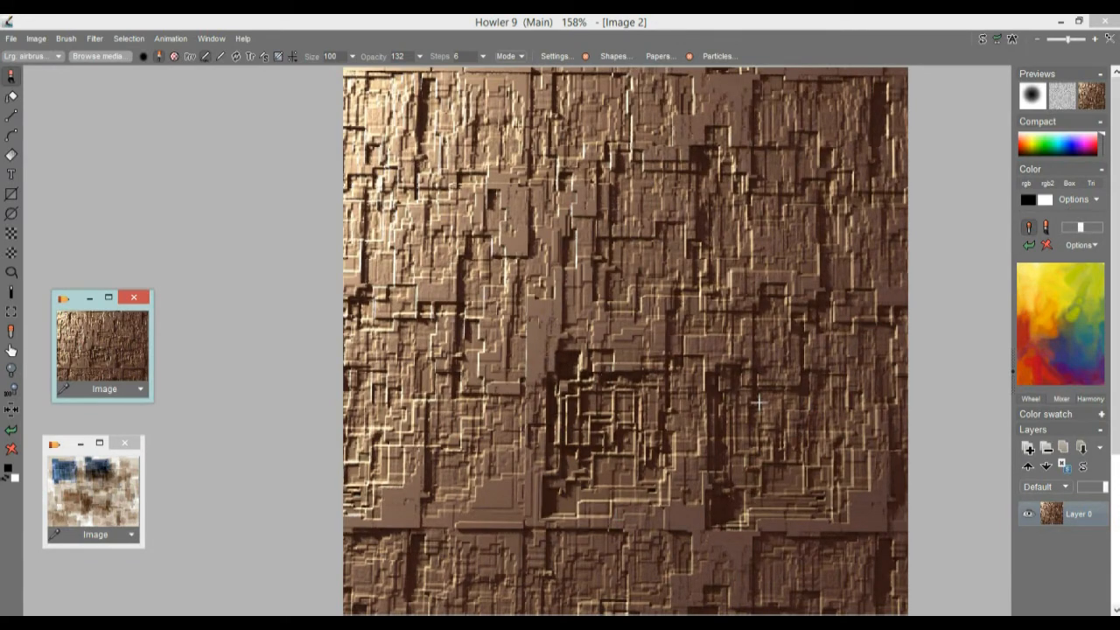
{"action": "left_click", "coordinate": [120, 489]}
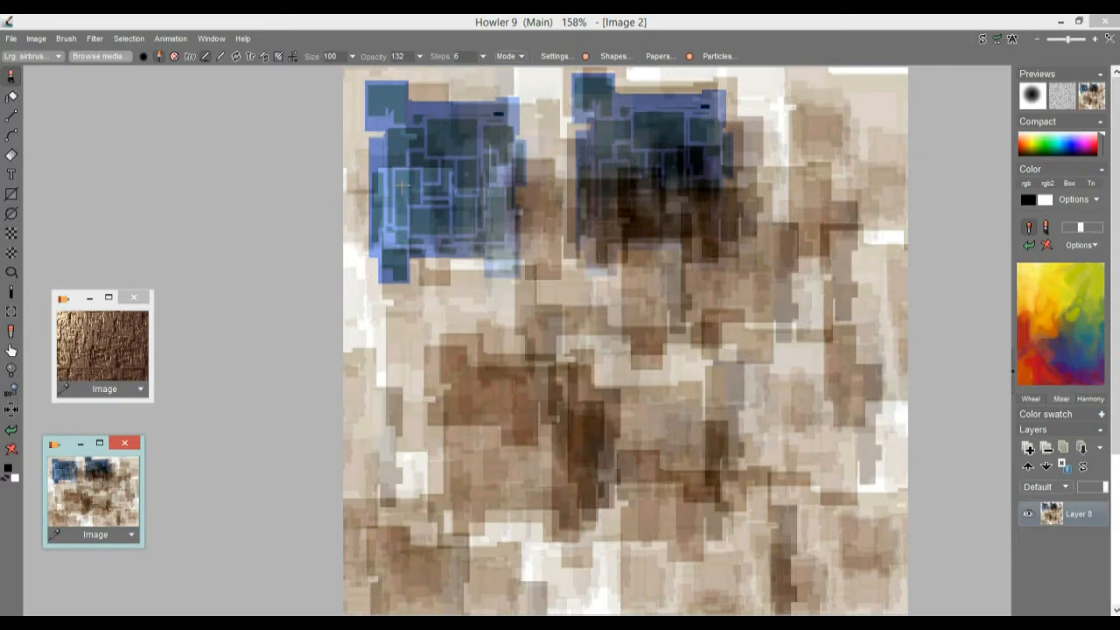
Step: Make the stored 3D render seamless with 15% trim in x and y, keeping the original size, and store a copy of the result
{"action": "left_click", "coordinate": [87, 355]}
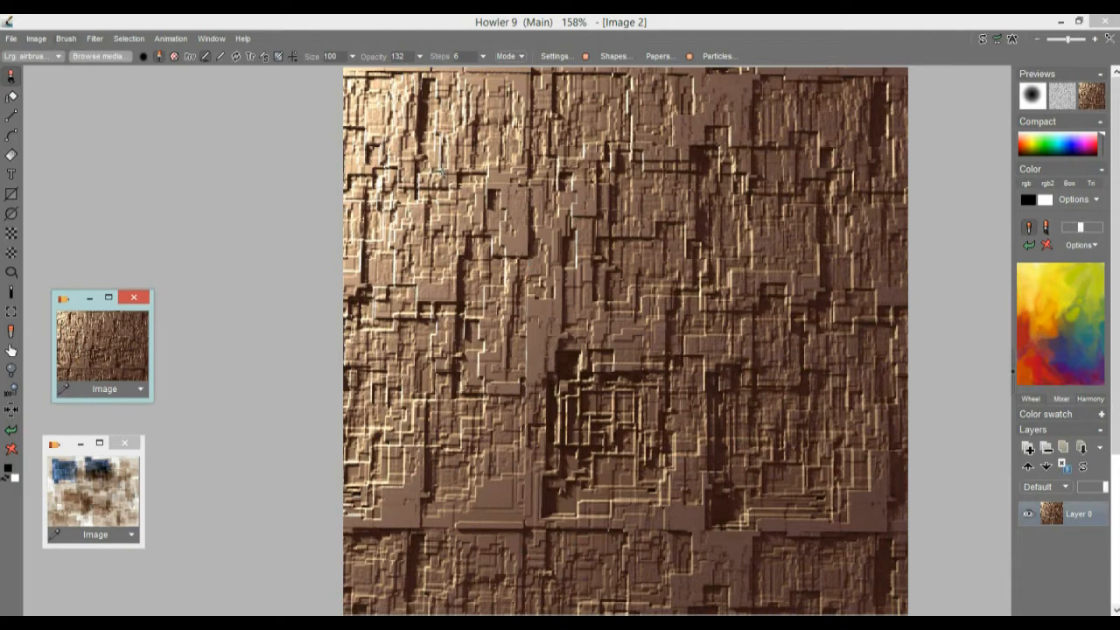
{"action": "left_click", "coordinate": [36, 38]}
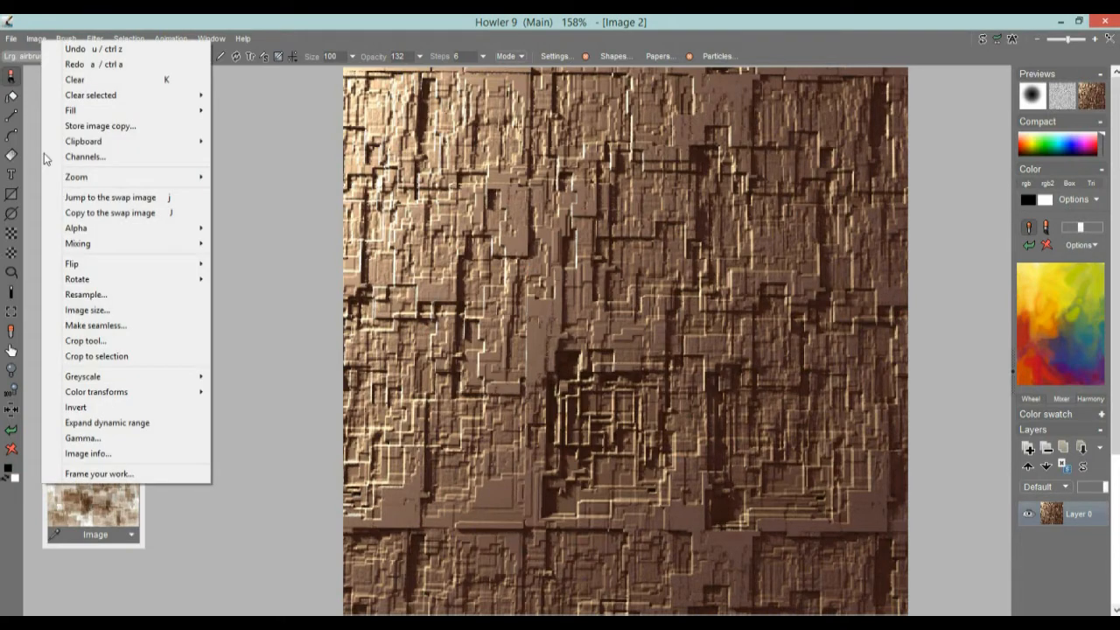
{"action": "left_click", "coordinate": [112, 327]}
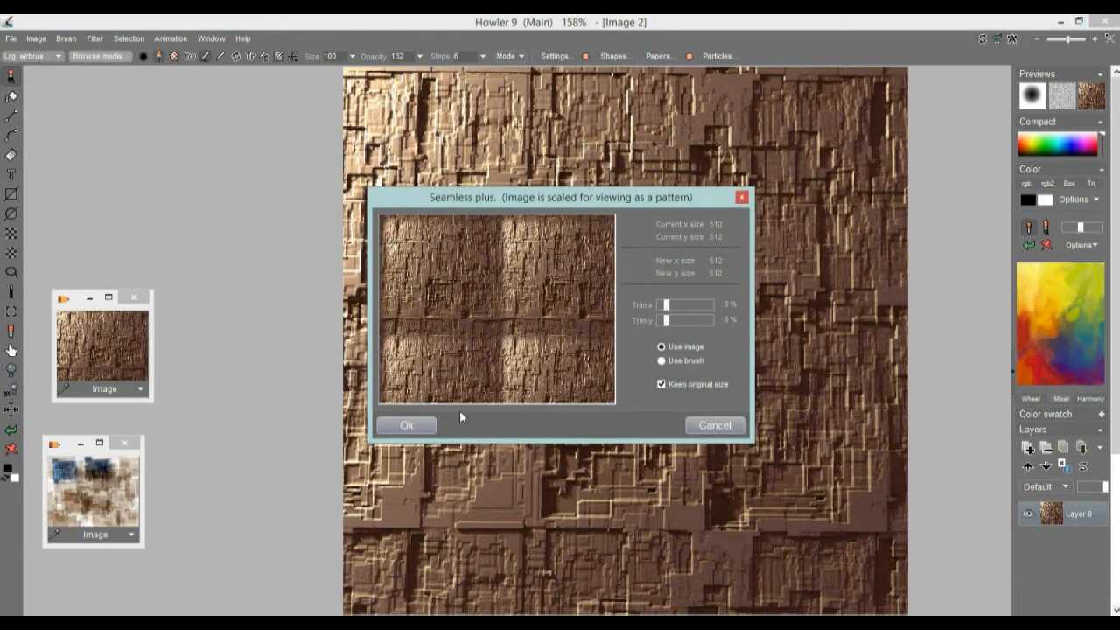
{"action": "left_click", "coordinate": [675, 306]}
{"action": "left_click", "coordinate": [674, 321]}
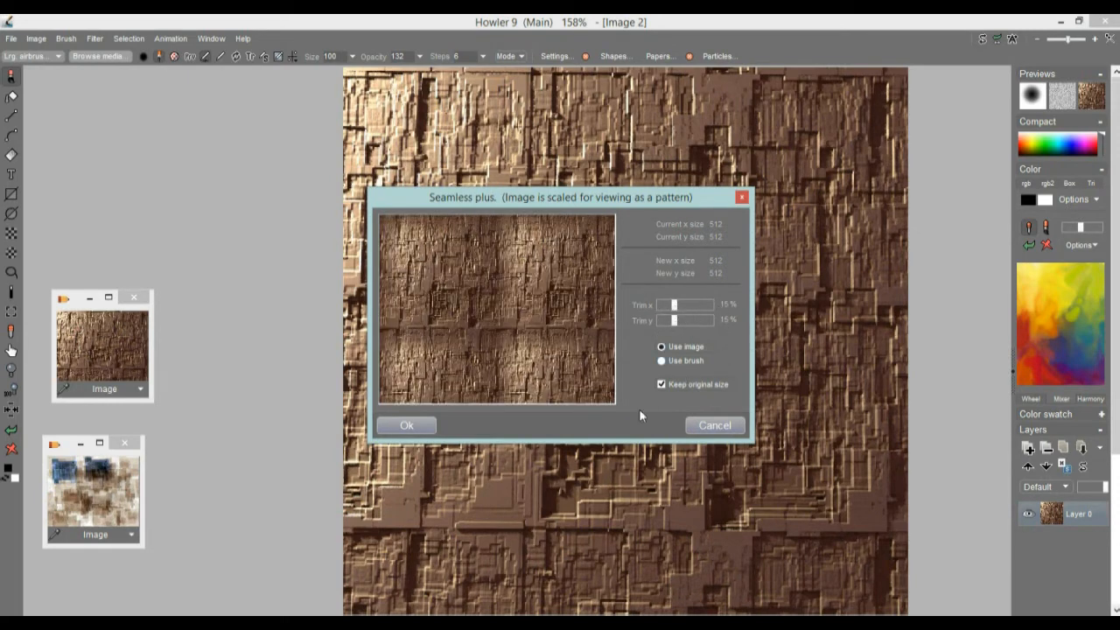
{"action": "left_click", "coordinate": [407, 425]}
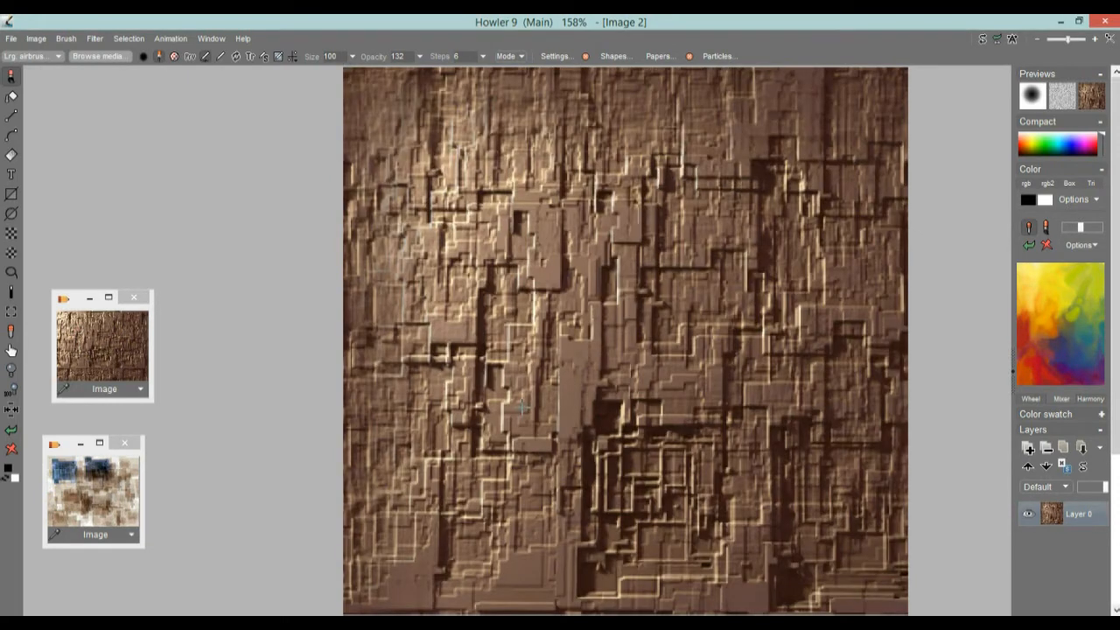
{"action": "left_click", "coordinate": [39, 40]}
{"action": "left_click", "coordinate": [101, 127]}
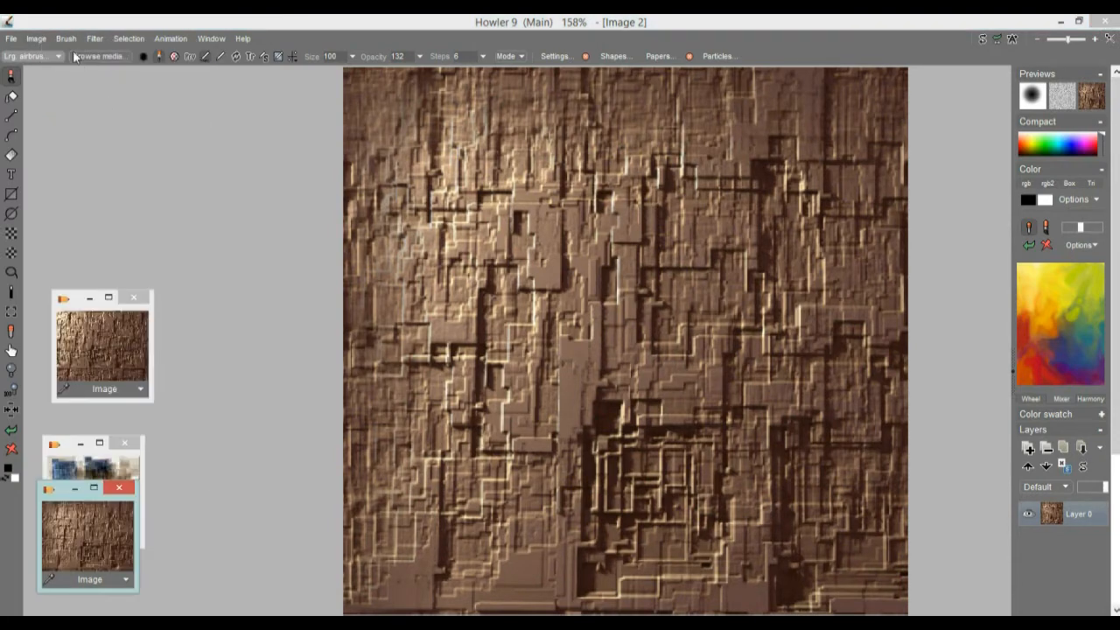
Step: Try Digital photo enhance on the seamless texture with Detail enhance at about three quarters in YUV mode
{"action": "left_click", "coordinate": [94, 40]}
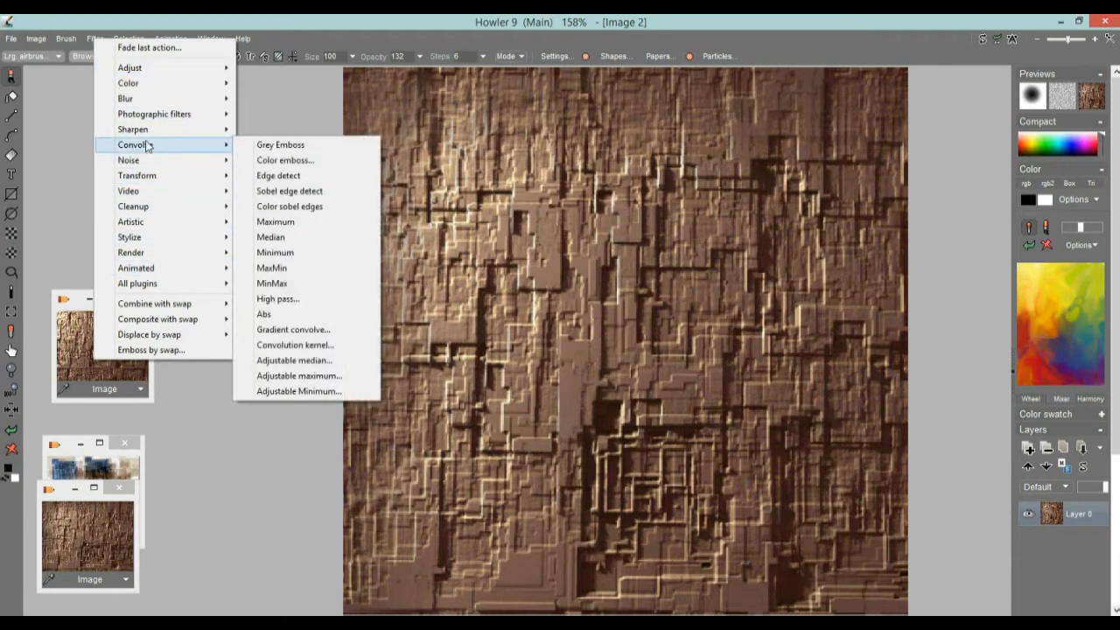
{"action": "mouse_move", "coordinate": [153, 130]}
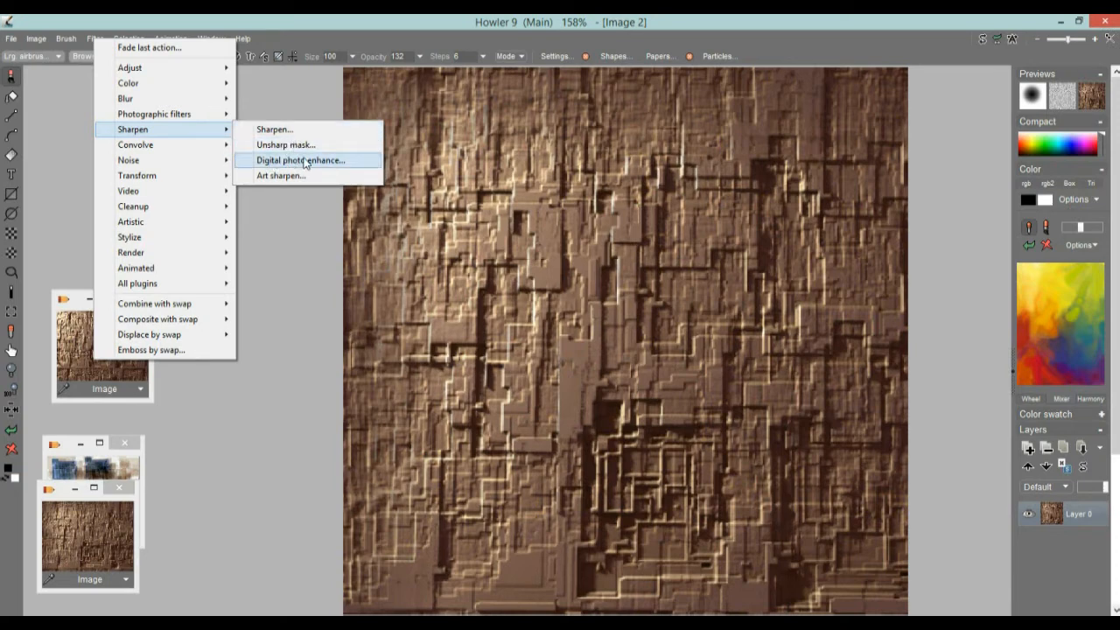
{"action": "left_click", "coordinate": [304, 162]}
{"action": "left_click_drag", "start_coordinate": [594, 293], "coordinate": [615, 295]}
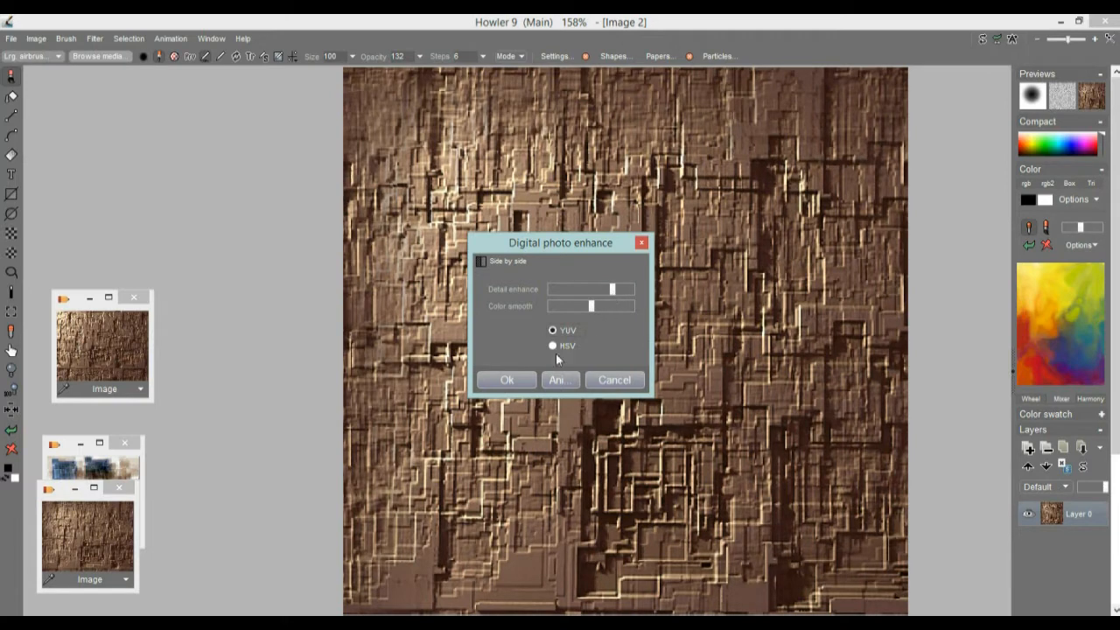
{"action": "left_click", "coordinate": [506, 381]}
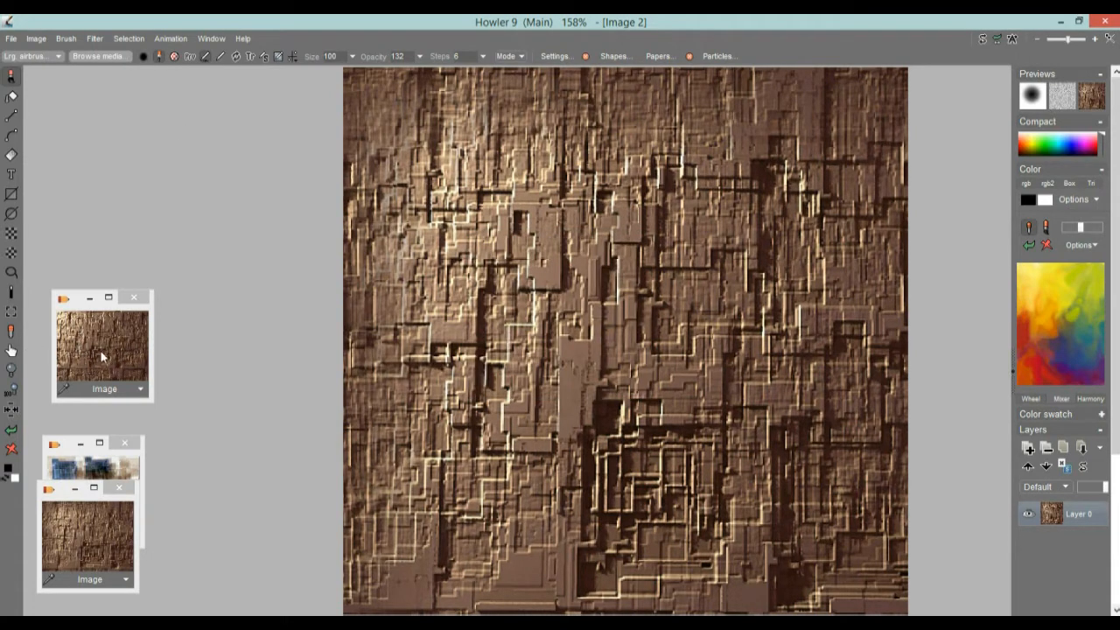
Step: Try Art sharpen with minimum window size, moderate threshold and reduced level, and restore the stored seamless texture
{"action": "left_click", "coordinate": [97, 38]}
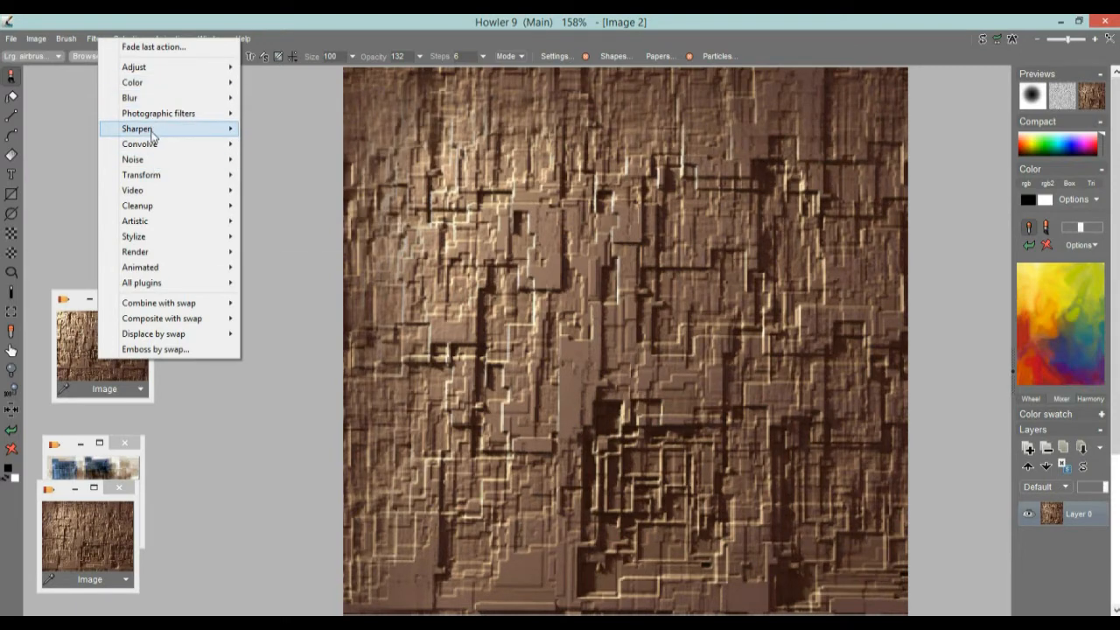
{"action": "mouse_move", "coordinate": [171, 133]}
{"action": "left_click", "coordinate": [306, 175]}
{"action": "left_click_drag", "start_coordinate": [552, 253], "coordinate": [188, 211]}
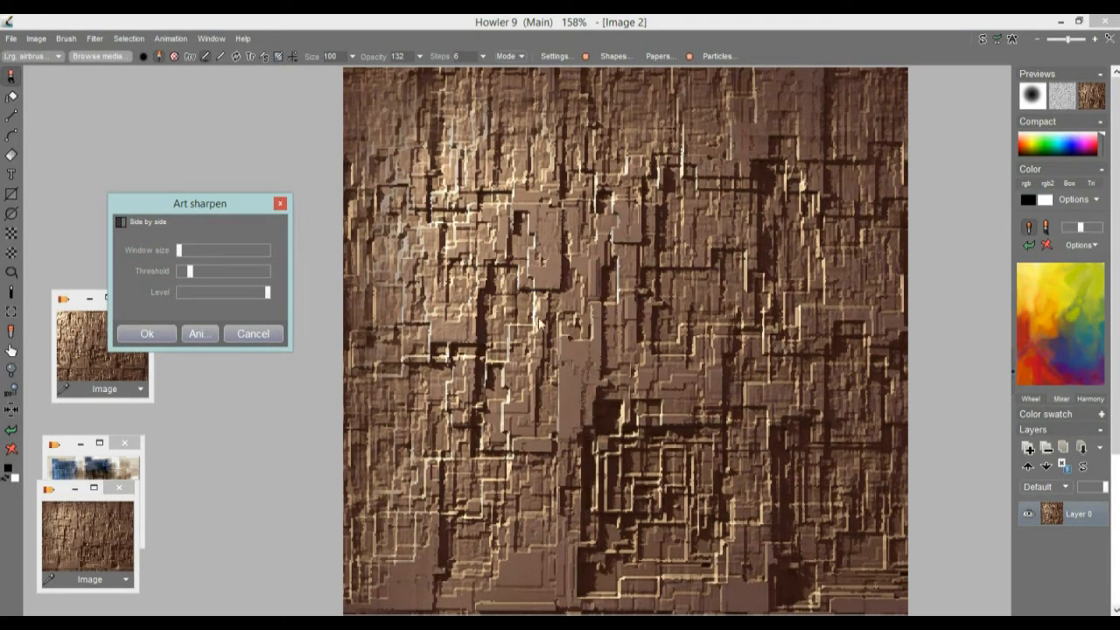
{"action": "left_click", "coordinate": [224, 251]}
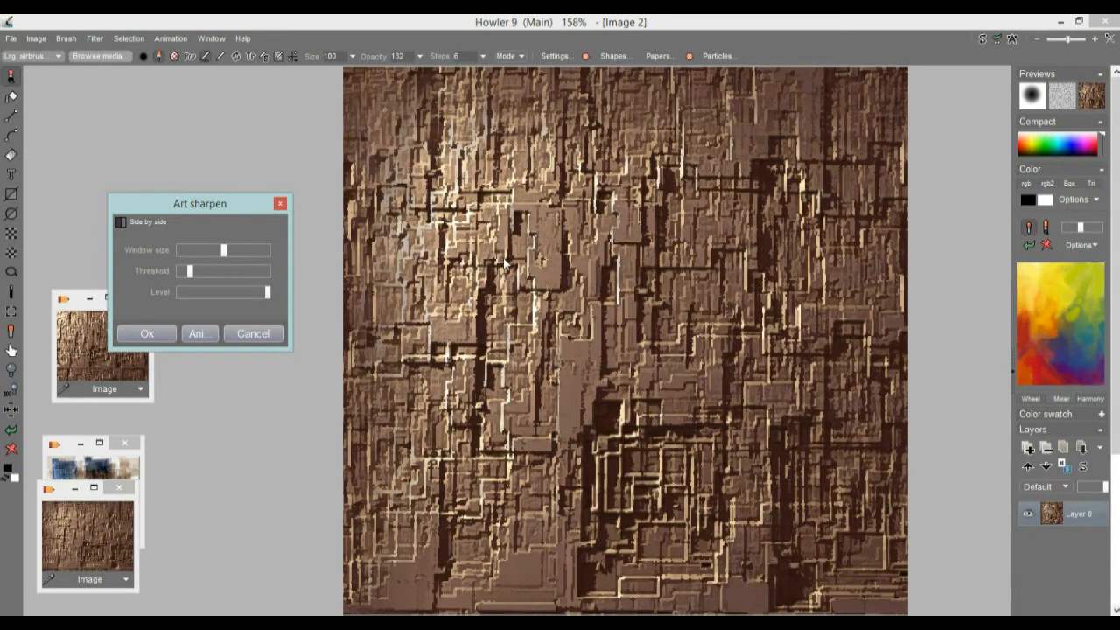
{"action": "left_click_drag", "start_coordinate": [216, 269], "coordinate": [179, 252]}
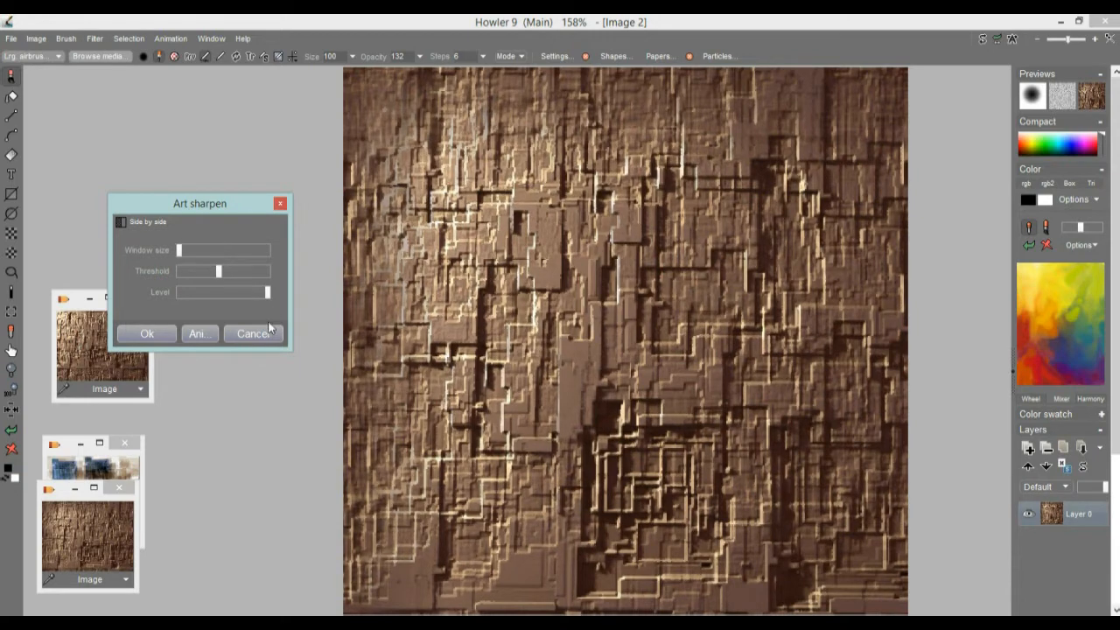
{"action": "left_click_drag", "start_coordinate": [218, 272], "coordinate": [213, 272]}
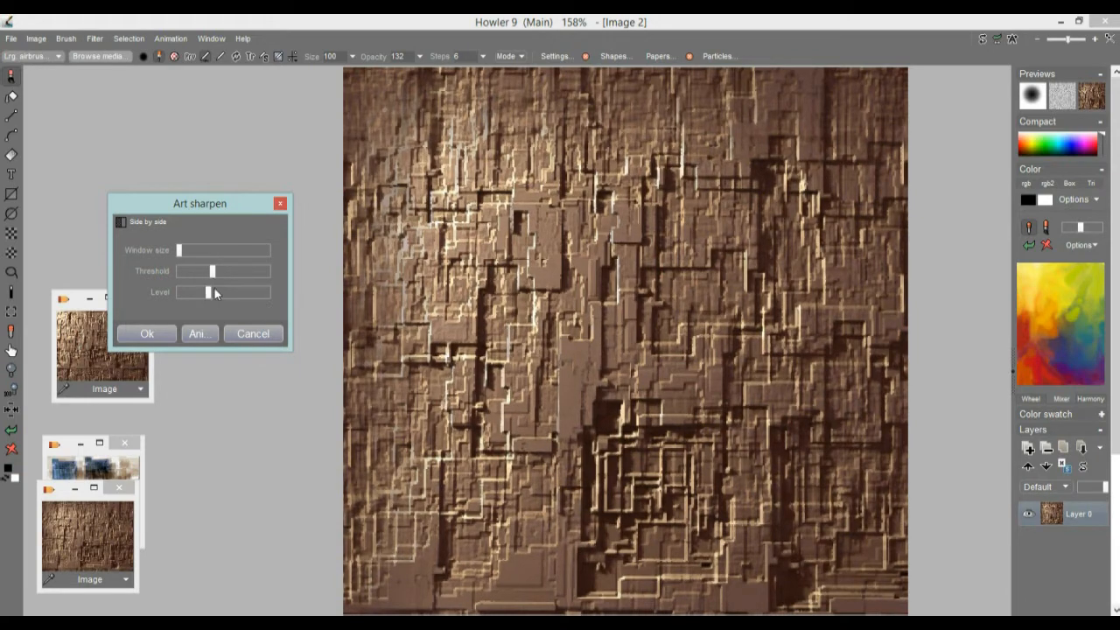
{"action": "left_click", "coordinate": [151, 333]}
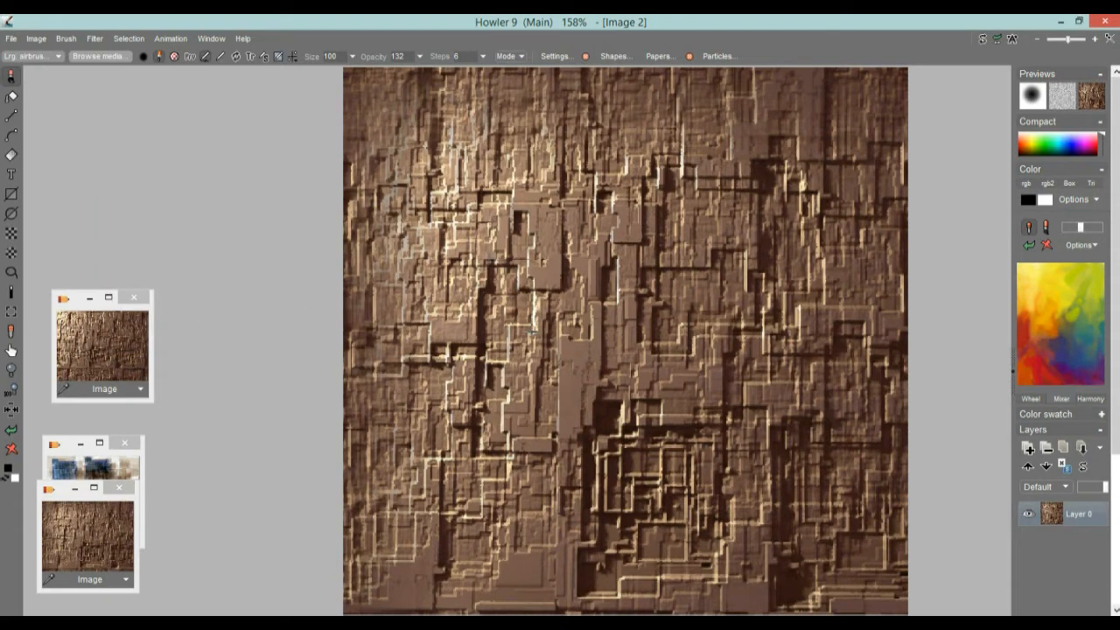
{"action": "left_click", "coordinate": [108, 518]}
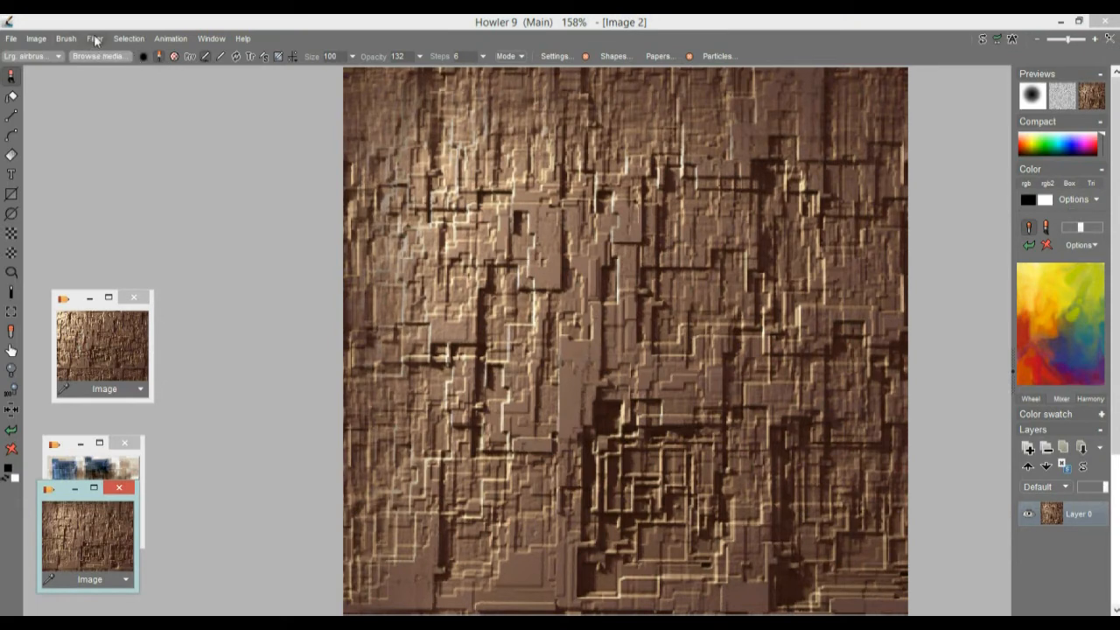
Step: Create a 120-frame animation at 24 fps, initialized with copies of the current frame
{"action": "left_click", "coordinate": [175, 39]}
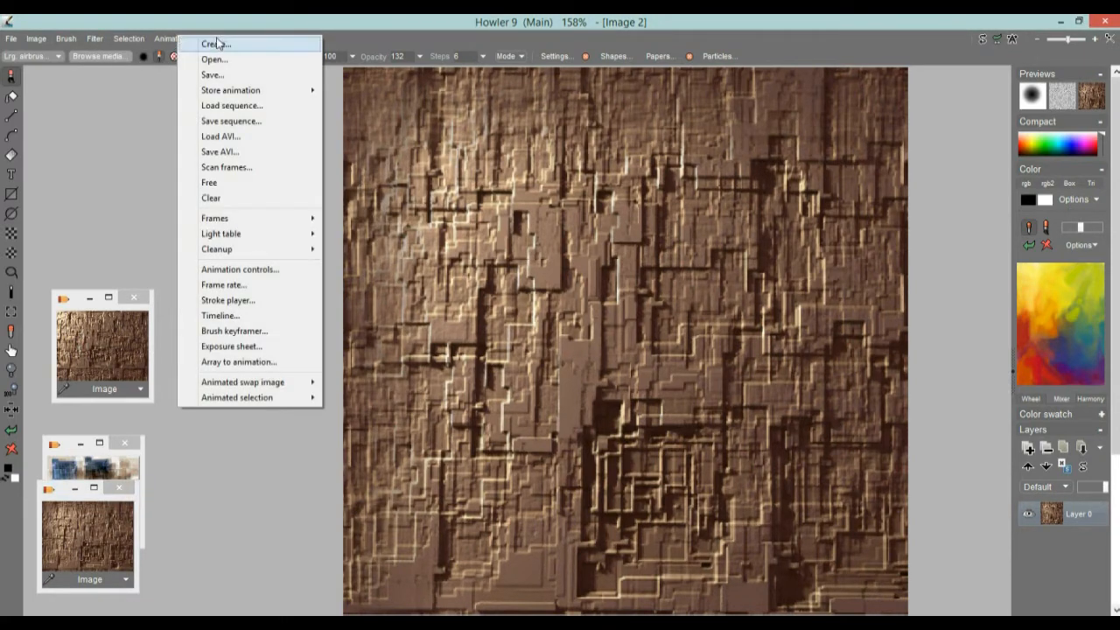
{"action": "left_click", "coordinate": [215, 45]}
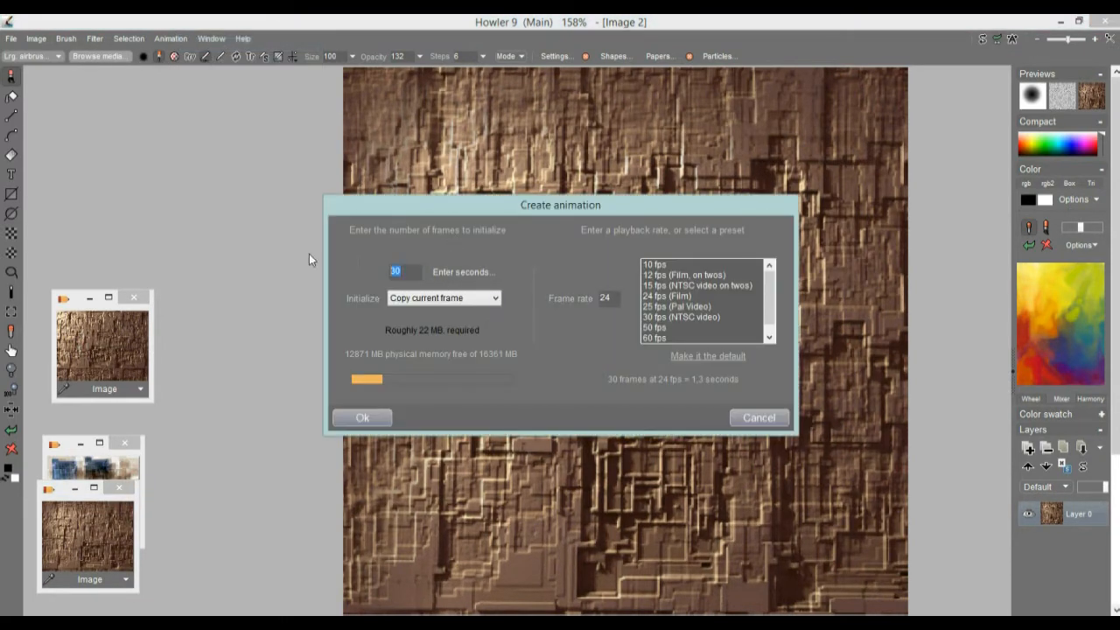
{"action": "type", "text": "123"}
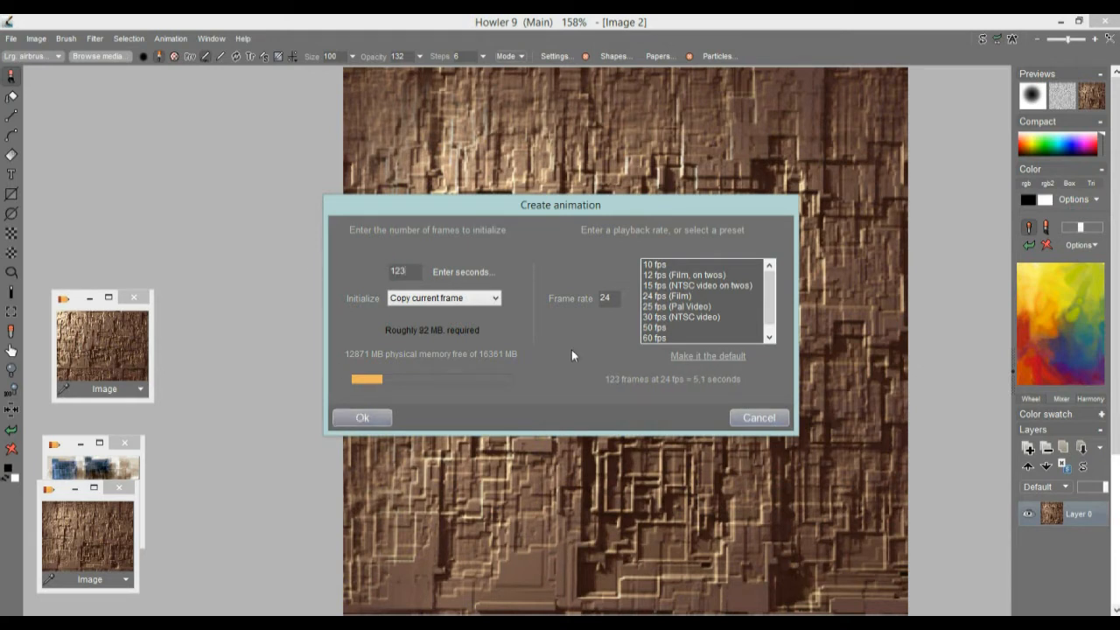
{"action": "type", "text": "30"}
{"action": "double_click", "coordinate": [409, 271]}
{"action": "type", "text": "120"}
{"action": "left_click", "coordinate": [362, 417]}
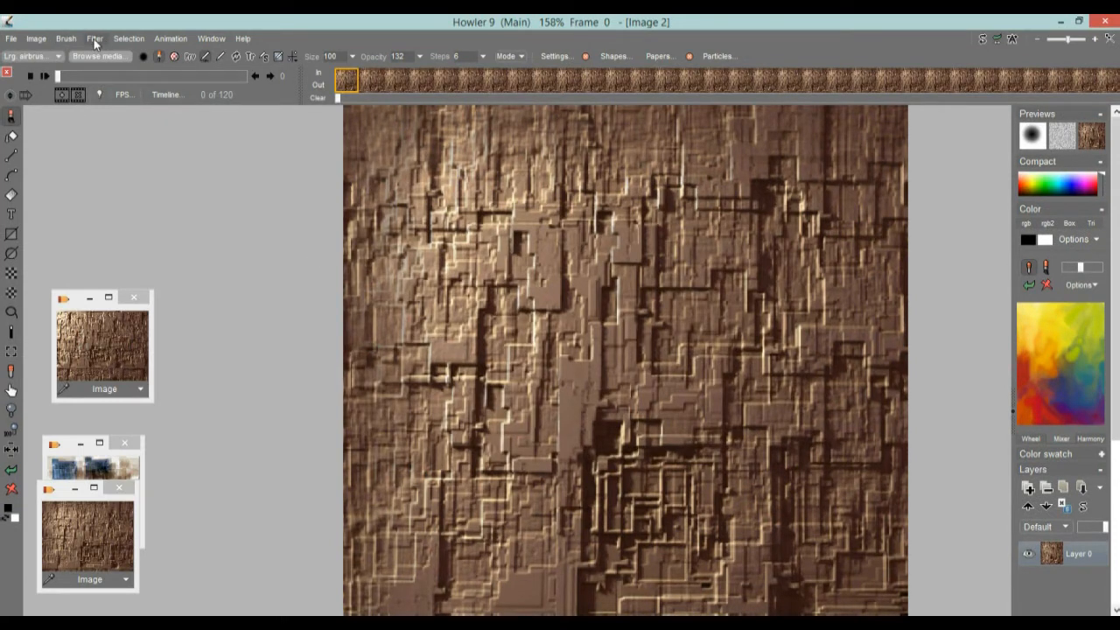
Step: Store the animation to disk and move its thumbnail to the lower part of the canvas
{"action": "left_click", "coordinate": [172, 38]}
{"action": "mouse_move", "coordinate": [238, 94]}
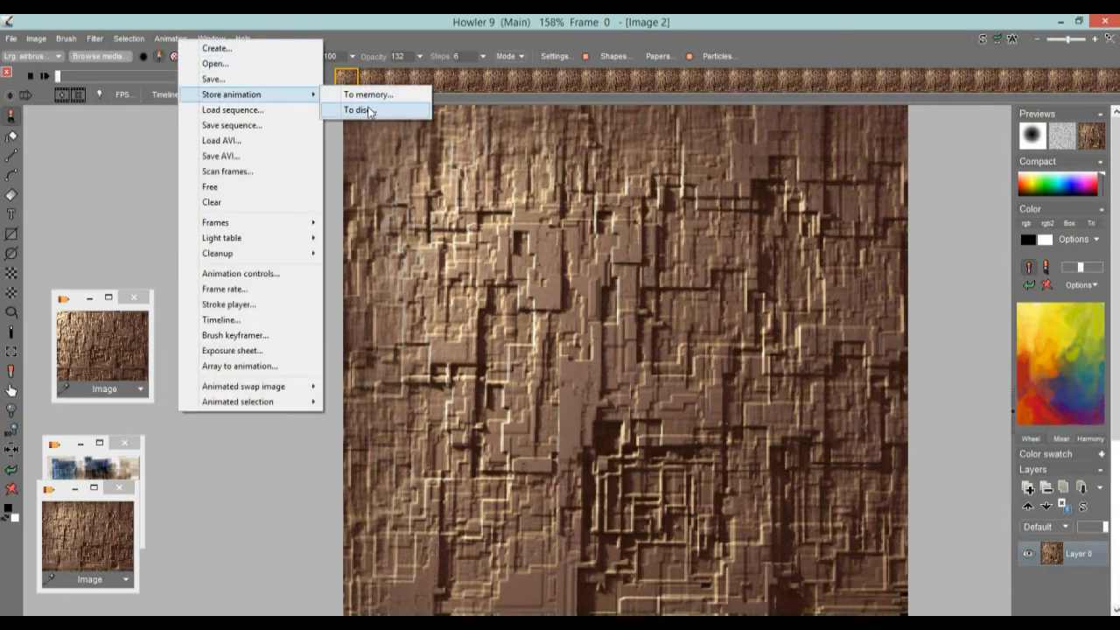
{"action": "left_click", "coordinate": [368, 110]}
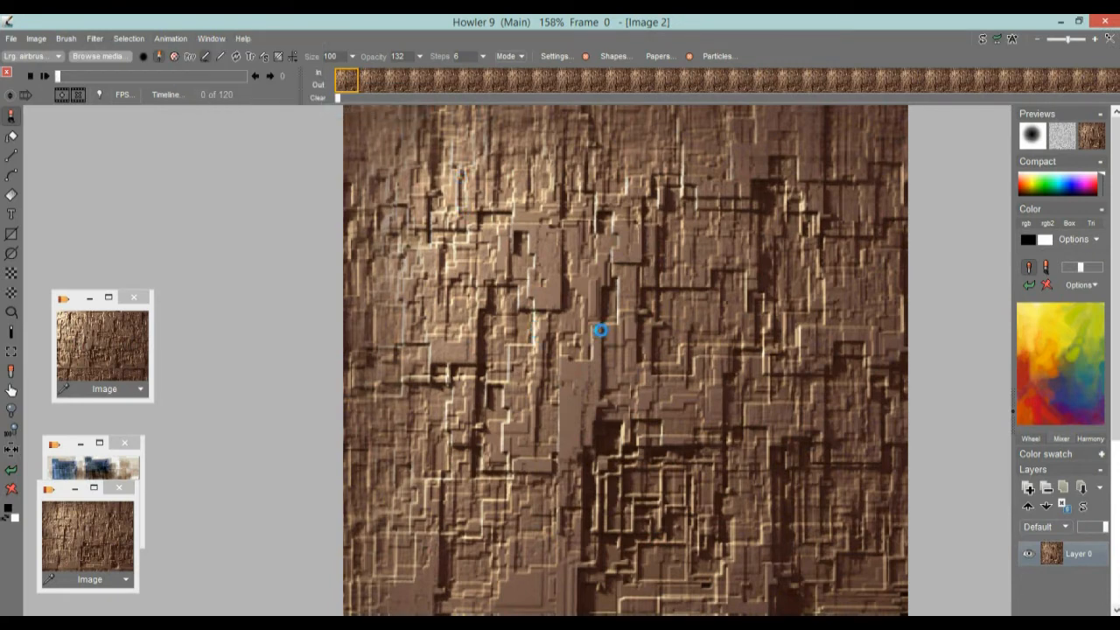
{"action": "left_click_drag", "start_coordinate": [849, 175], "coordinate": [723, 529]}
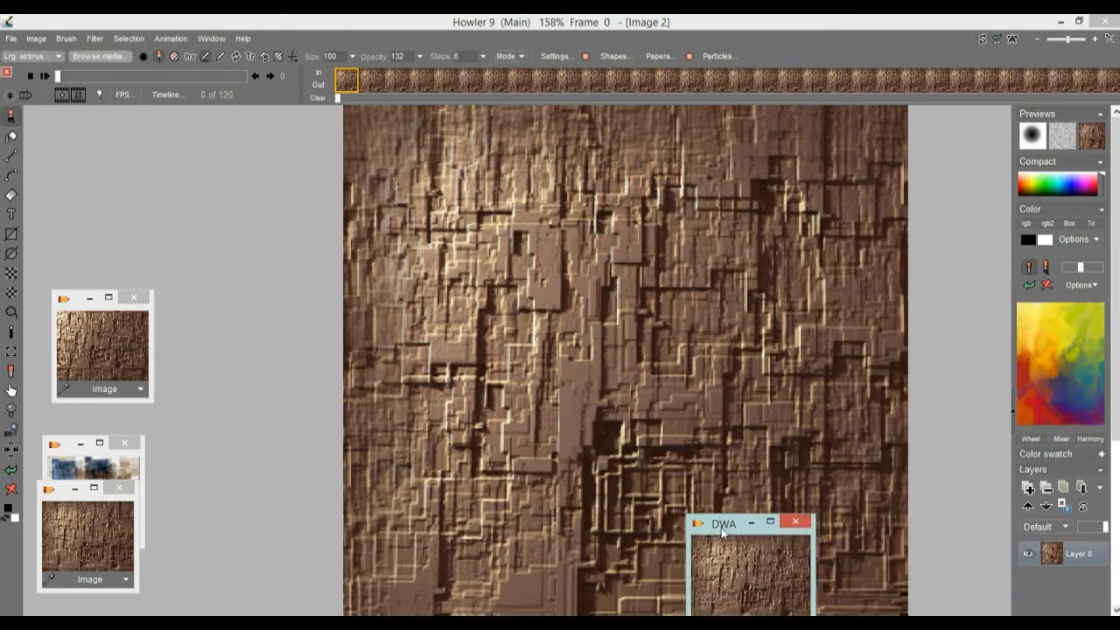
Step: Render the animated Tunnel effect from the seamless texture with Shift y at its minimum
{"action": "left_click", "coordinate": [94, 38]}
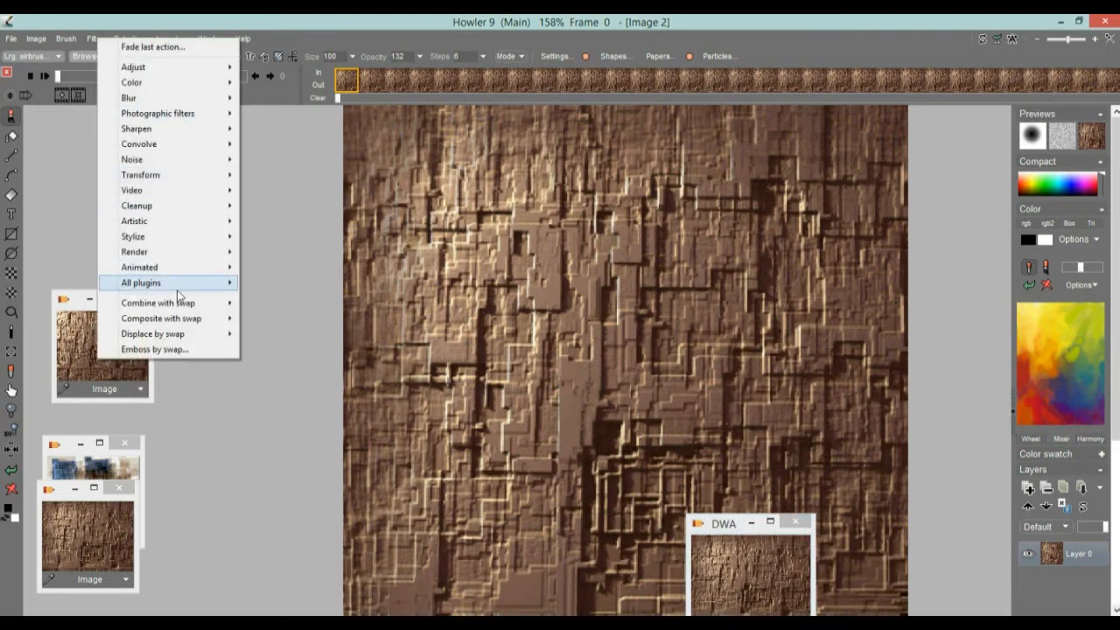
{"action": "mouse_move", "coordinate": [176, 275]}
{"action": "mouse_move", "coordinate": [210, 267]}
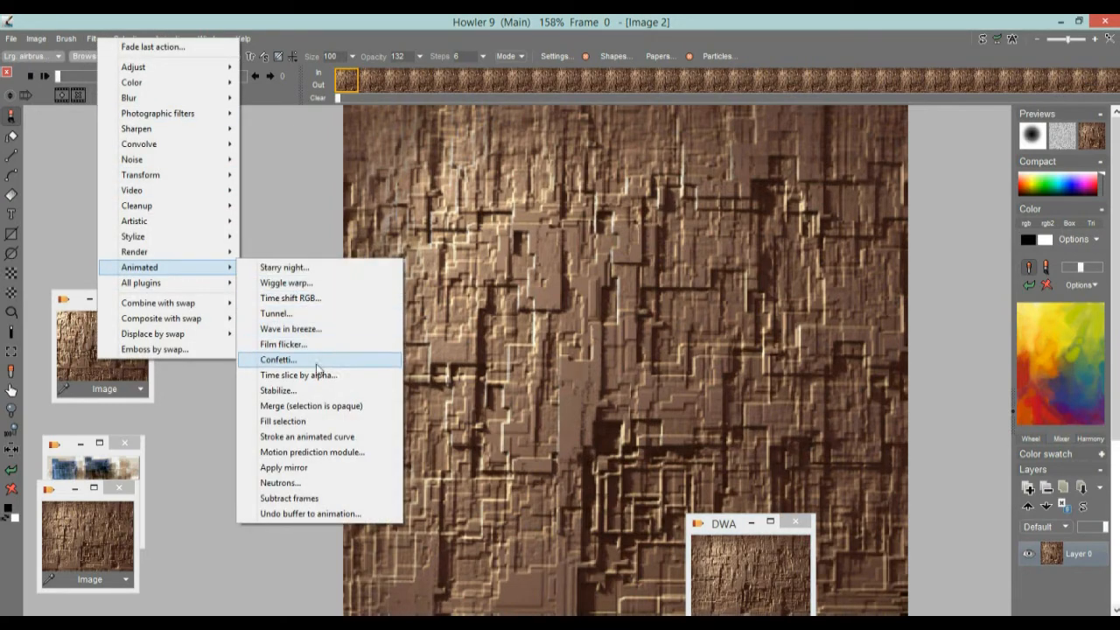
{"action": "left_click", "coordinate": [280, 313]}
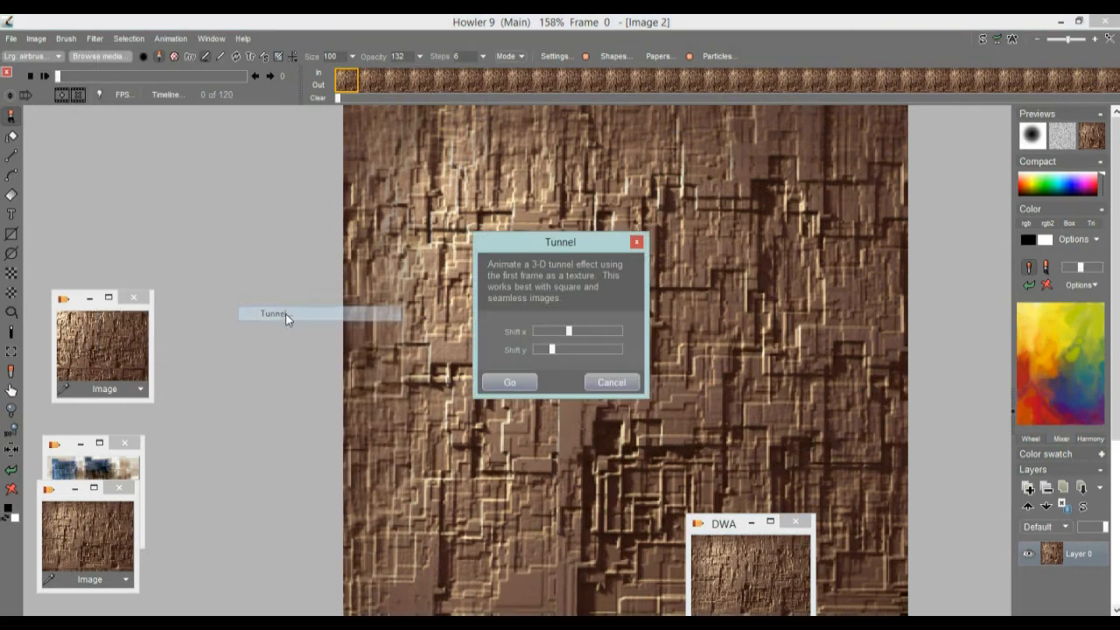
{"action": "left_click_drag", "start_coordinate": [554, 350], "coordinate": [538, 358]}
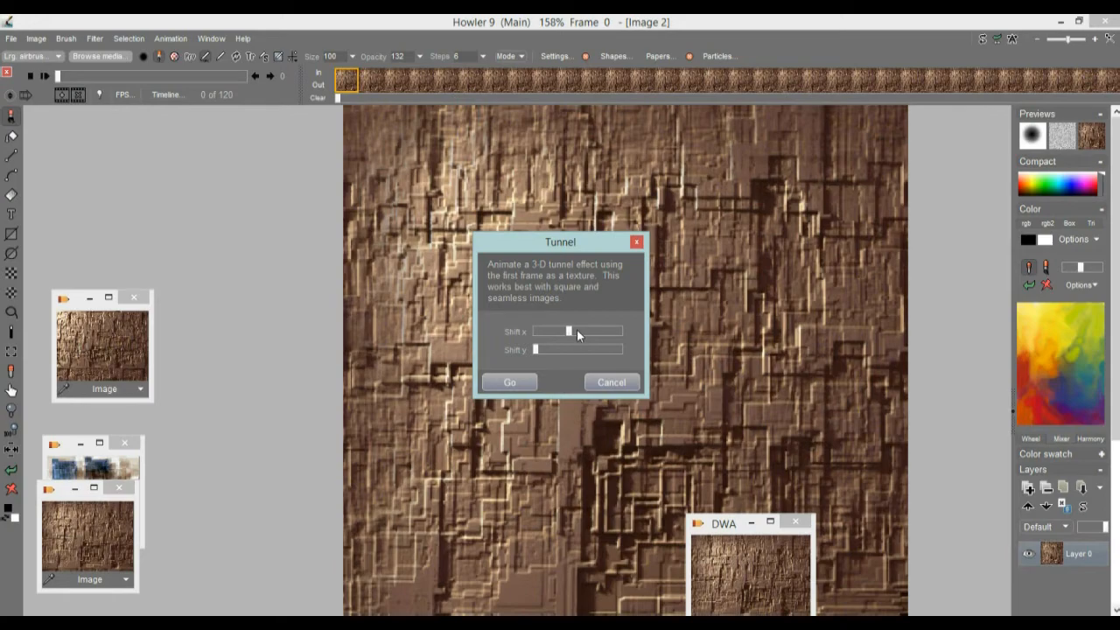
{"action": "left_click", "coordinate": [512, 383]}
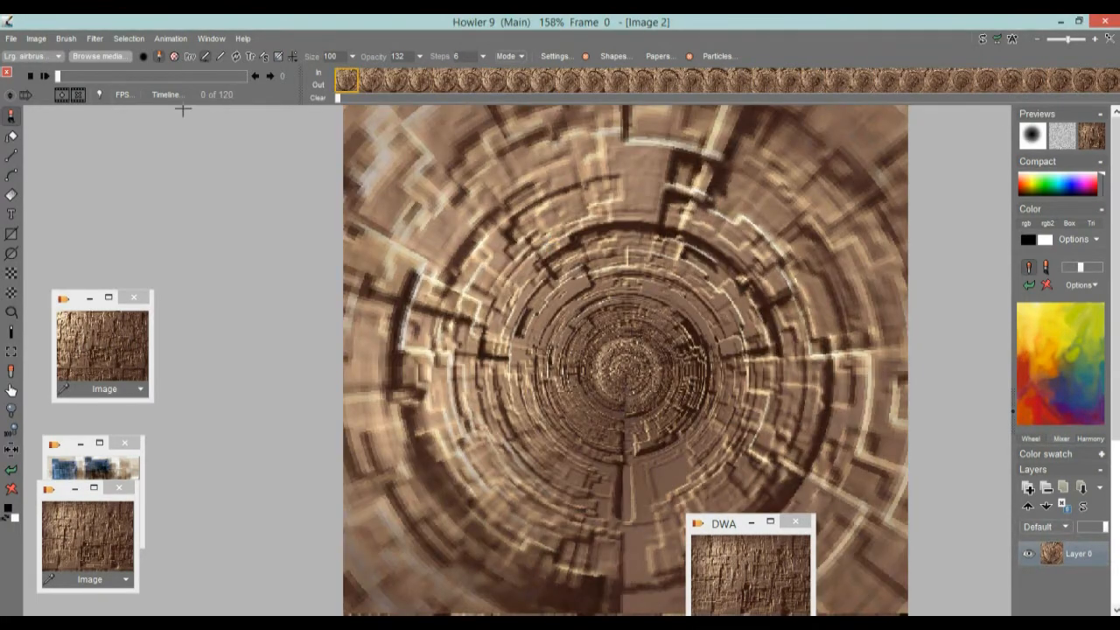
Step: Scrub the tunnel animation to frame 43 and enlarge the stored thumbnail of the original 3D render for viewing
{"action": "left_click_drag", "start_coordinate": [80, 77], "coordinate": [124, 77]}
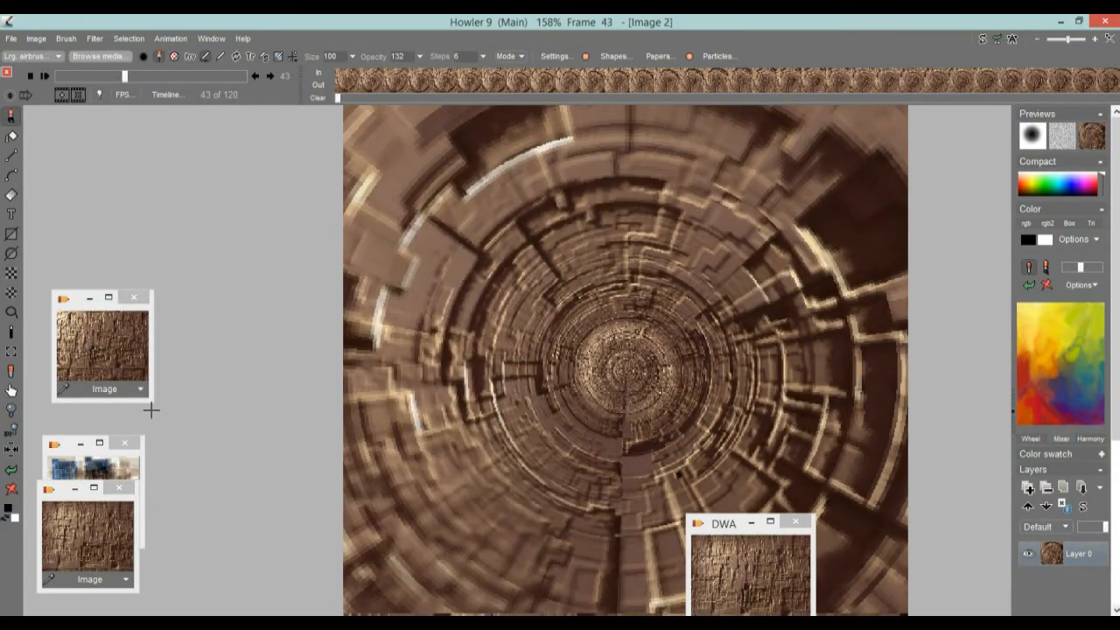
{"action": "left_click_drag", "start_coordinate": [145, 395], "coordinate": [298, 504]}
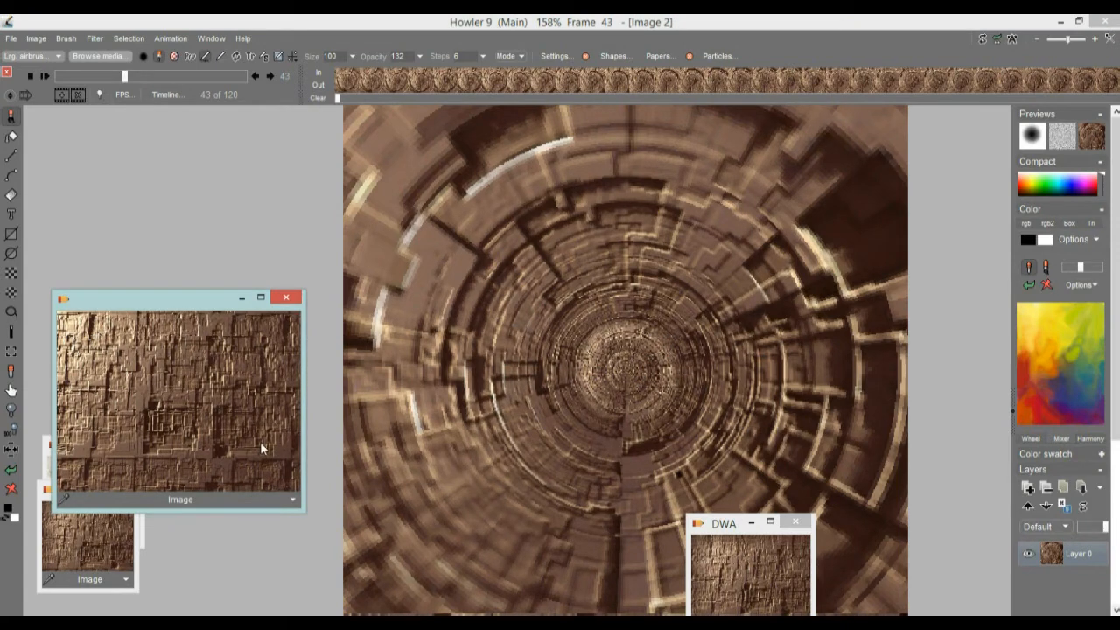
Step: Shrink the stored thumbnail of the 3D render and place it in the empty workspace beside the tunnel image's upper part
{"action": "left_click_drag", "start_coordinate": [305, 513], "coordinate": [190, 421]}
{"action": "left_click_drag", "start_coordinate": [96, 317], "coordinate": [83, 174]}
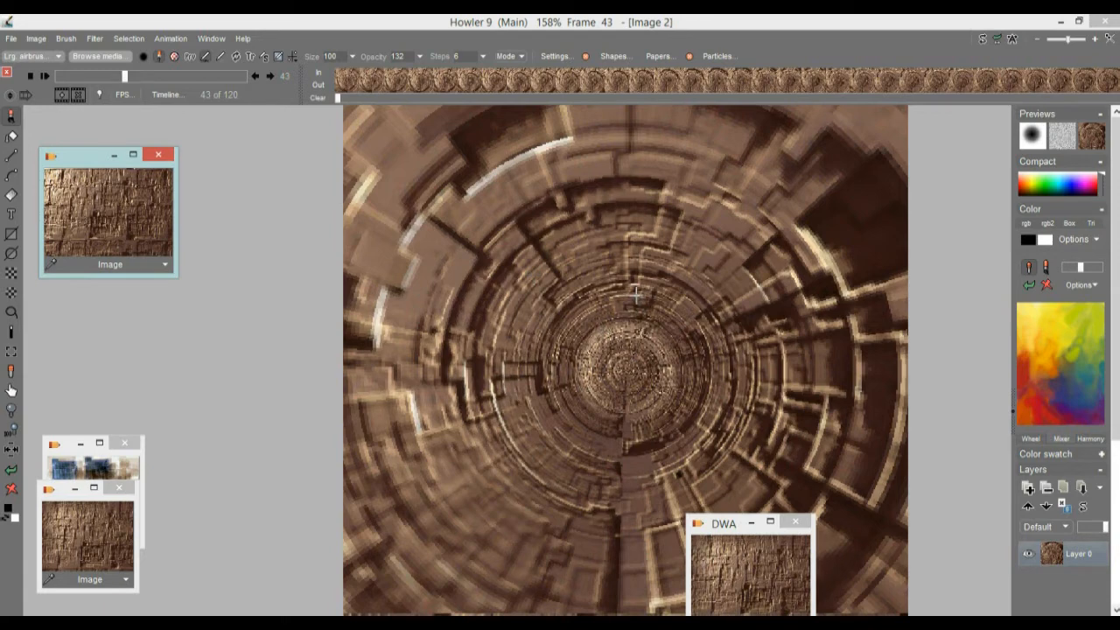
{"action": "mouse_move", "coordinate": [176, 275]}
{"action": "left_mouse_down"}
{"action": "mouse_move", "coordinate": [179, 299]}
{"action": "mouse_move", "coordinate": [168, 283]}
{"action": "left_mouse_up"}
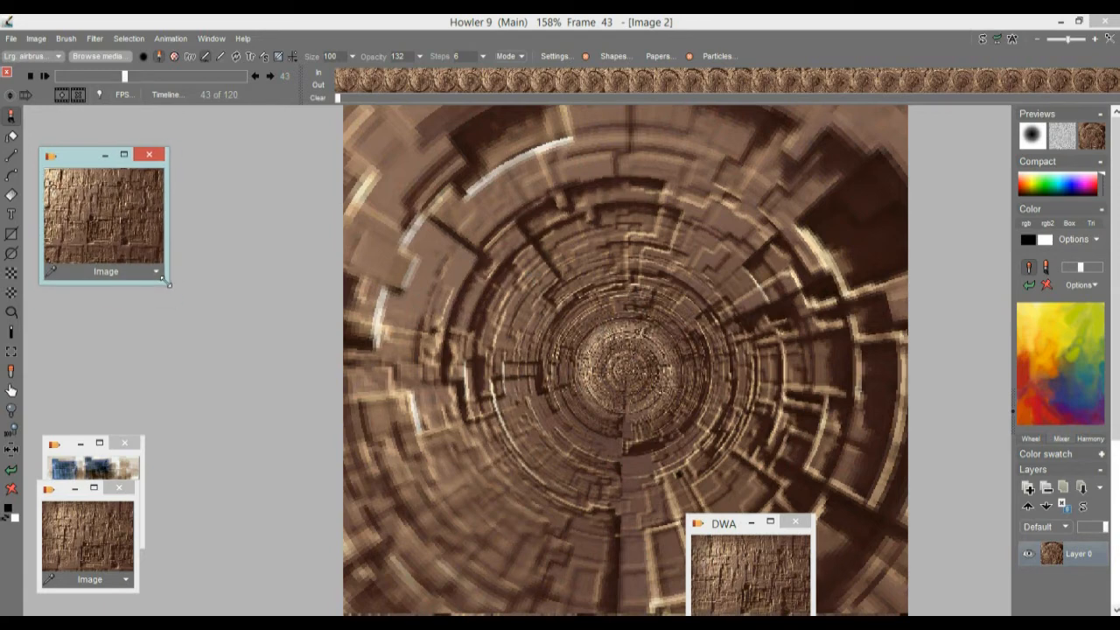
Step: Open the Lighting tool on the tunnel frame, raise the light intensity to about two thirds and shorten the light distance
{"action": "left_click", "coordinate": [96, 39]}
{"action": "left_click", "coordinate": [170, 425]}
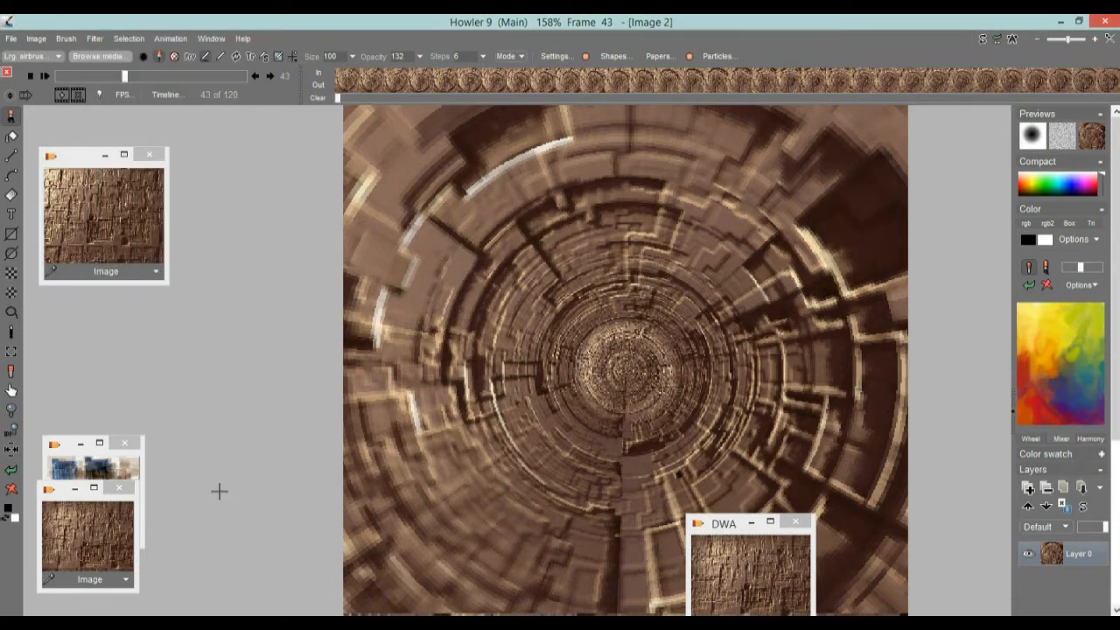
{"action": "left_click", "coordinate": [94, 38]}
{"action": "mouse_move", "coordinate": [163, 234]}
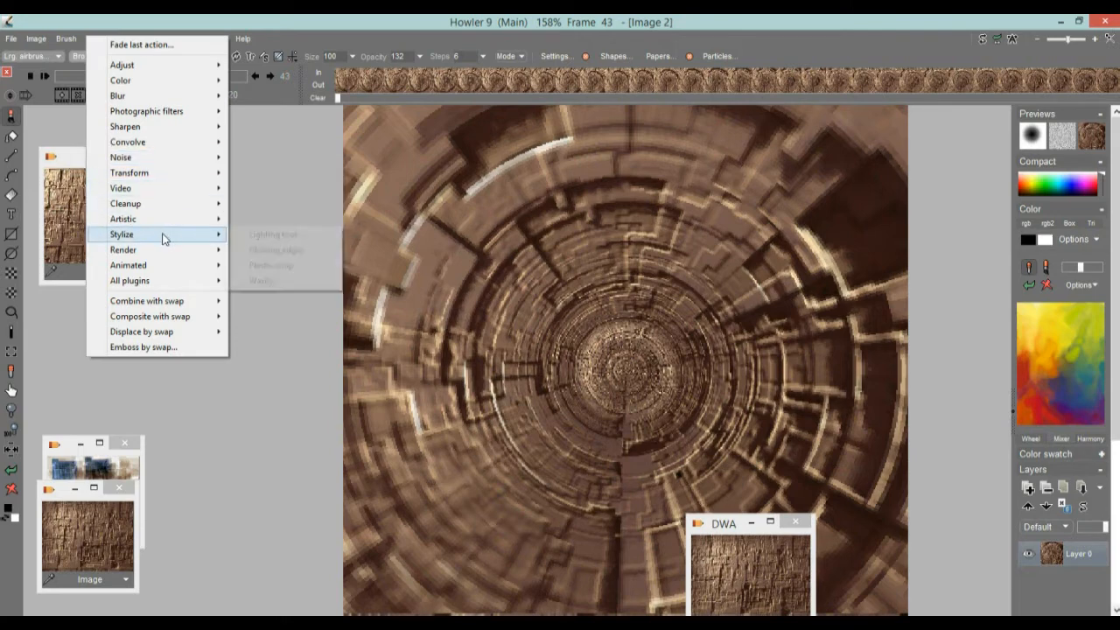
{"action": "left_click", "coordinate": [297, 237]}
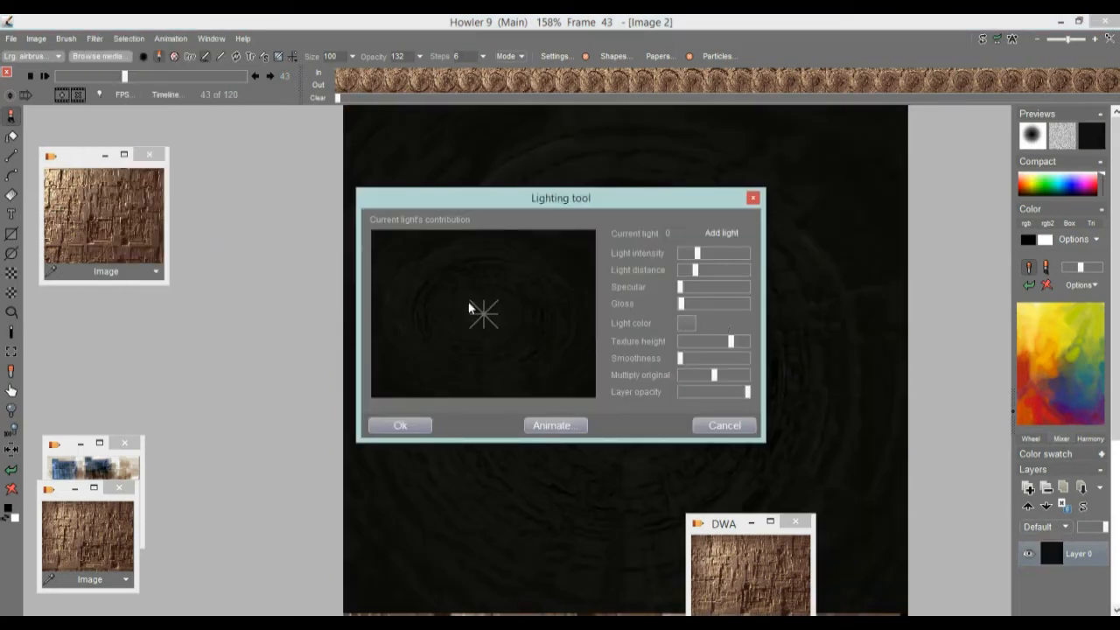
{"action": "left_click_drag", "start_coordinate": [697, 254], "coordinate": [687, 275]}
{"action": "left_click_drag", "start_coordinate": [547, 203], "coordinate": [188, 170]}
Step: Position the light above the tunnel's center, near the upper edge of the image
{"action": "mouse_move", "coordinate": [127, 282]}
{"action": "left_mouse_down"}
{"action": "mouse_move", "coordinate": [70, 210]}
{"action": "mouse_move", "coordinate": [80, 245]}
{"action": "mouse_move", "coordinate": [28, 288]}
{"action": "mouse_move", "coordinate": [46, 352]}
{"action": "mouse_move", "coordinate": [182, 219]}
{"action": "mouse_move", "coordinate": [198, 226]}
{"action": "mouse_move", "coordinate": [132, 208]}
{"action": "left_mouse_up"}
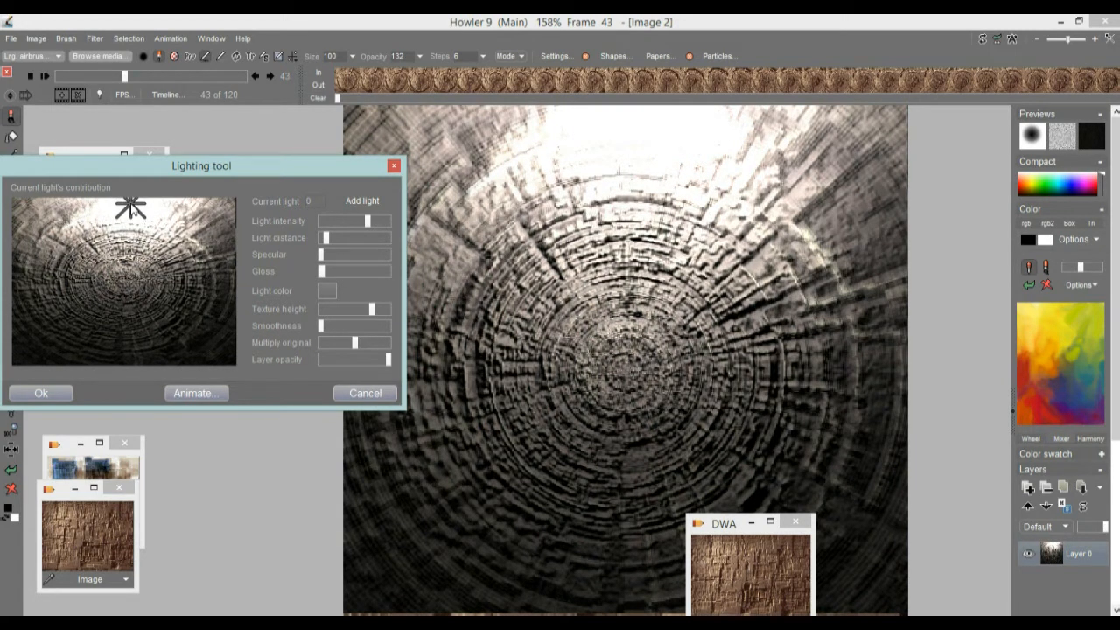
{"action": "mouse_move", "coordinate": [131, 208]}
{"action": "left_mouse_down"}
{"action": "mouse_move", "coordinate": [123, 217]}
{"action": "mouse_move", "coordinate": [133, 218]}
{"action": "left_mouse_up"}
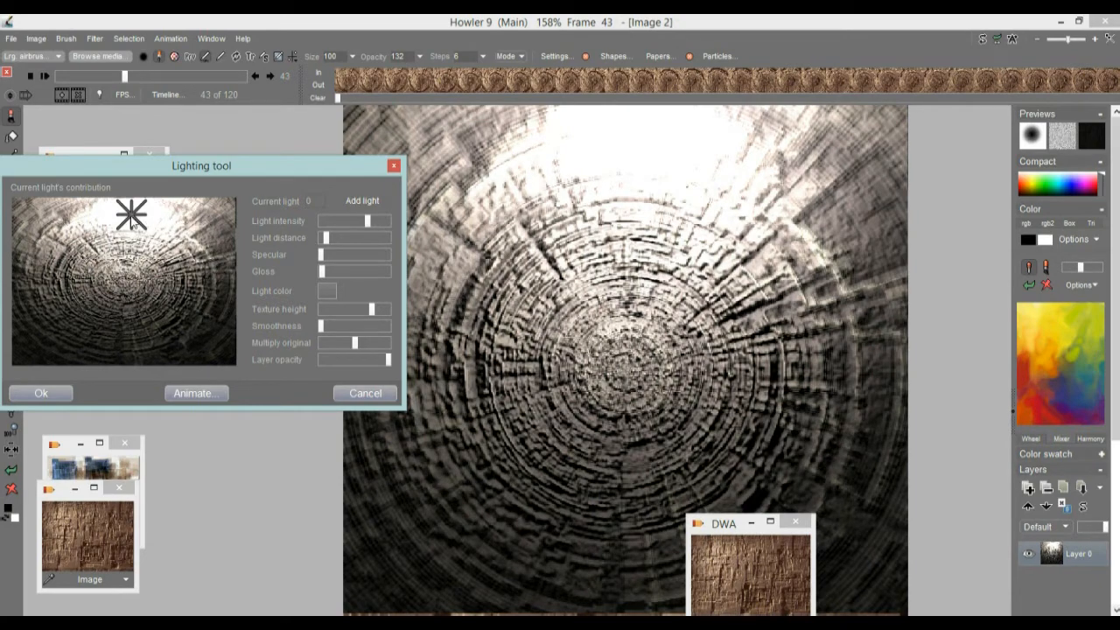
{"action": "left_click_drag", "start_coordinate": [133, 221], "coordinate": [125, 219]}
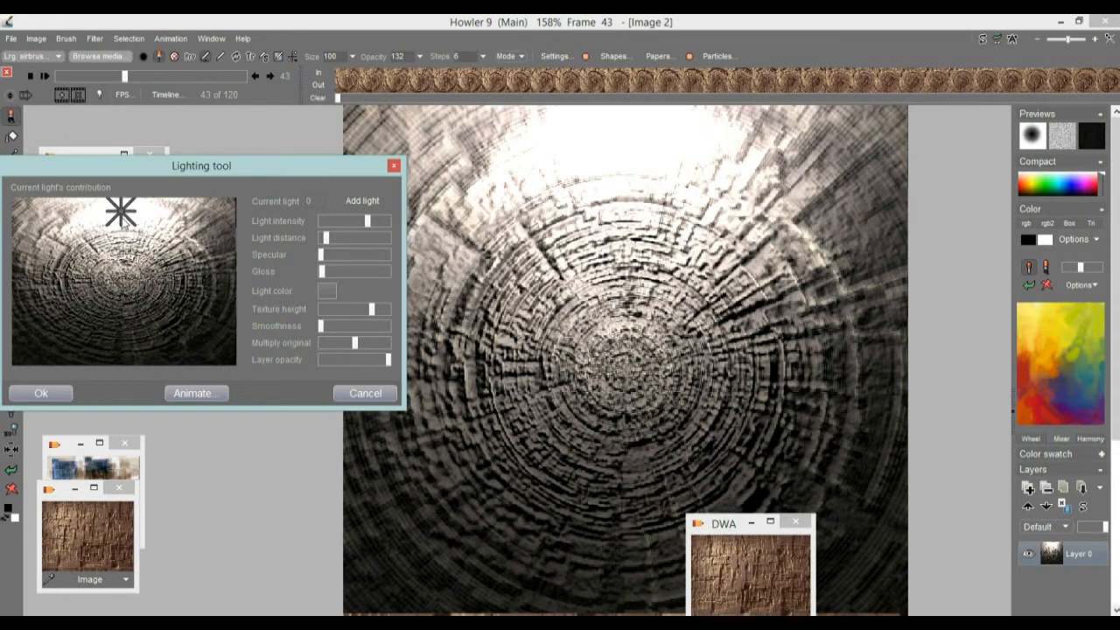
Step: Change the light color to a dark orange-brown
{"action": "left_click", "coordinate": [331, 293]}
{"action": "left_click", "coordinate": [250, 224]}
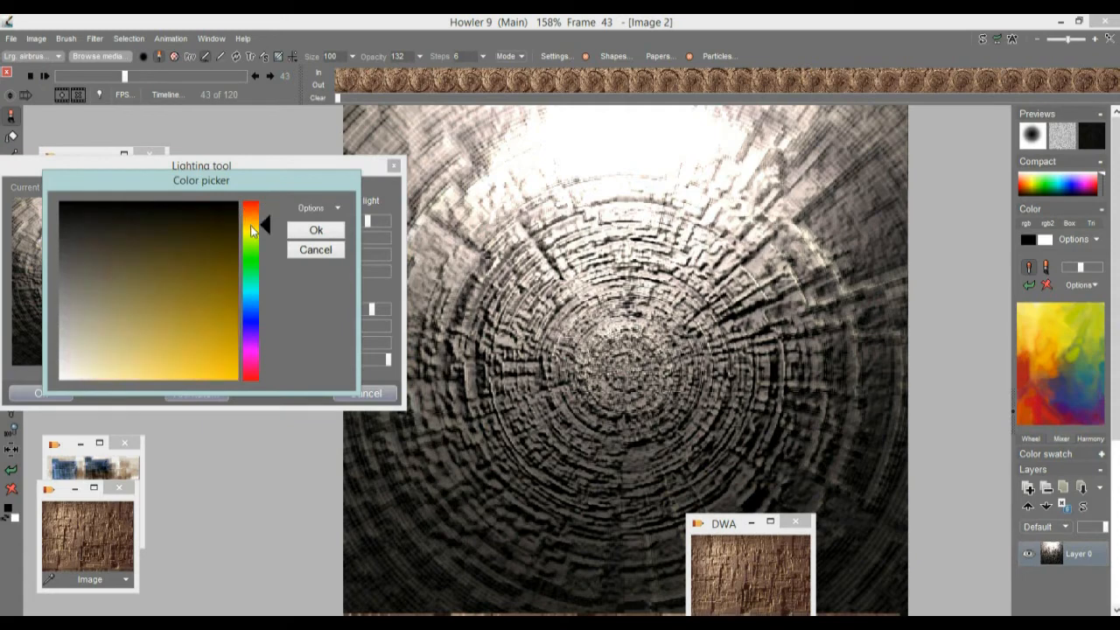
{"action": "left_click", "coordinate": [159, 263]}
{"action": "left_click_drag", "start_coordinate": [258, 231], "coordinate": [254, 220]}
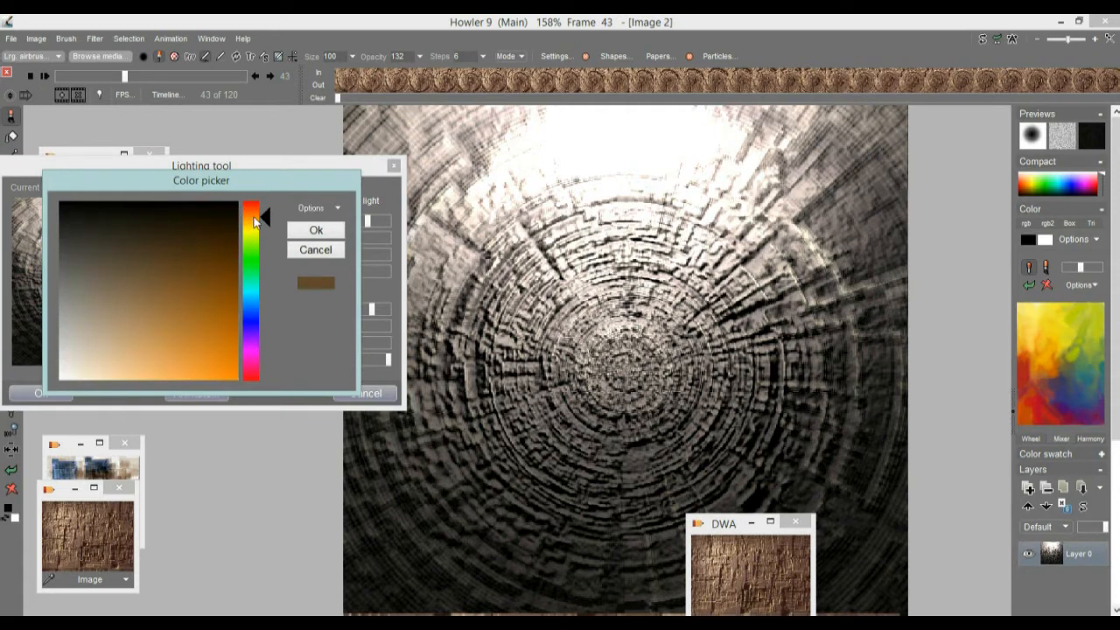
{"action": "left_click", "coordinate": [308, 232]}
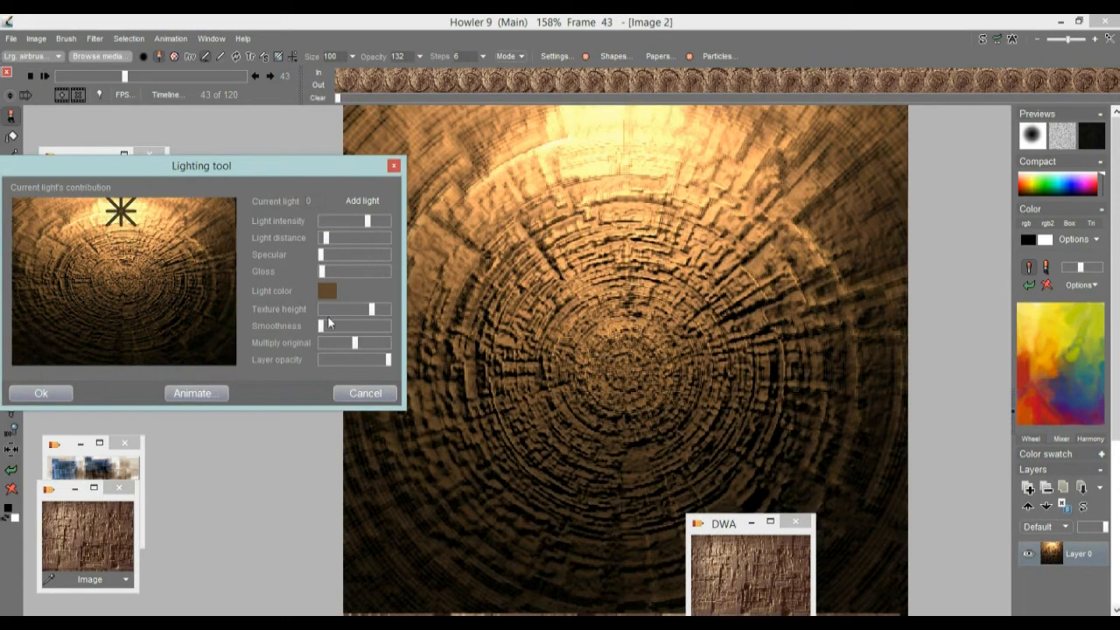
Step: Move the light just beyond the image's upper edge, with intensity near maximum and a shorter light distance
{"action": "left_click_drag", "start_coordinate": [120, 212], "coordinate": [127, 159]}
{"action": "left_click_drag", "start_coordinate": [369, 221], "coordinate": [386, 222]}
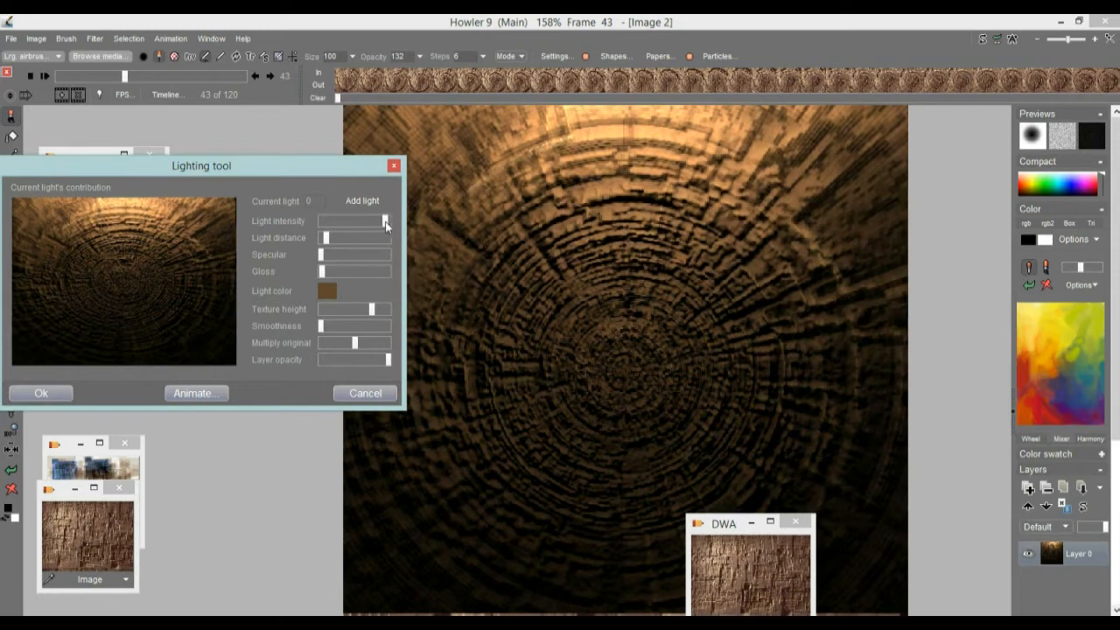
{"action": "left_click_drag", "start_coordinate": [324, 242], "coordinate": [323, 244]}
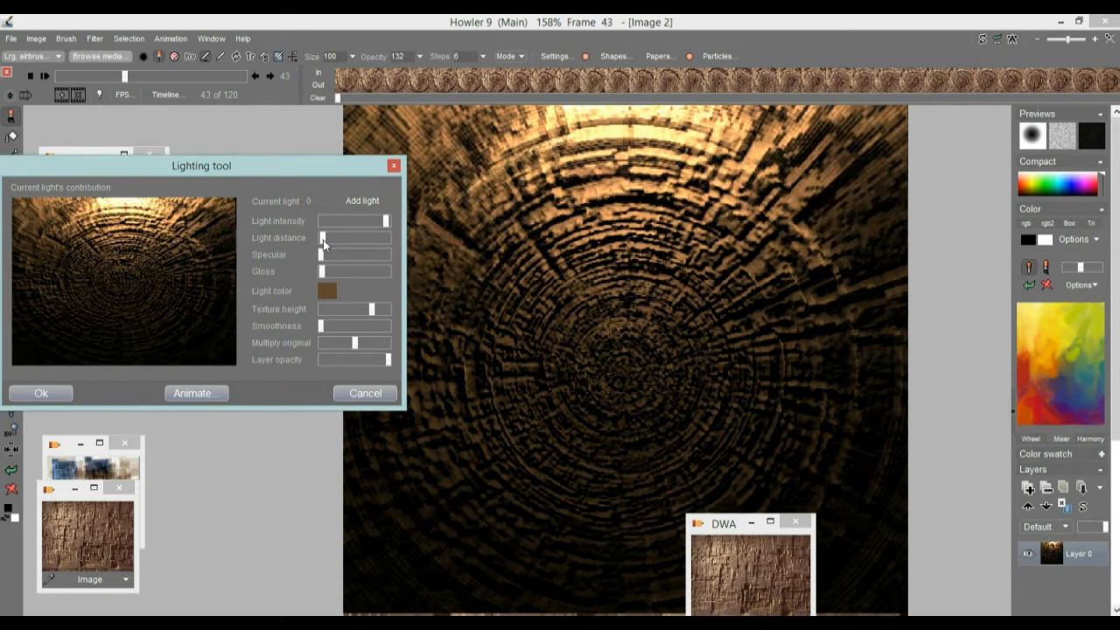
{"action": "left_click_drag", "start_coordinate": [147, 212], "coordinate": [123, 187]}
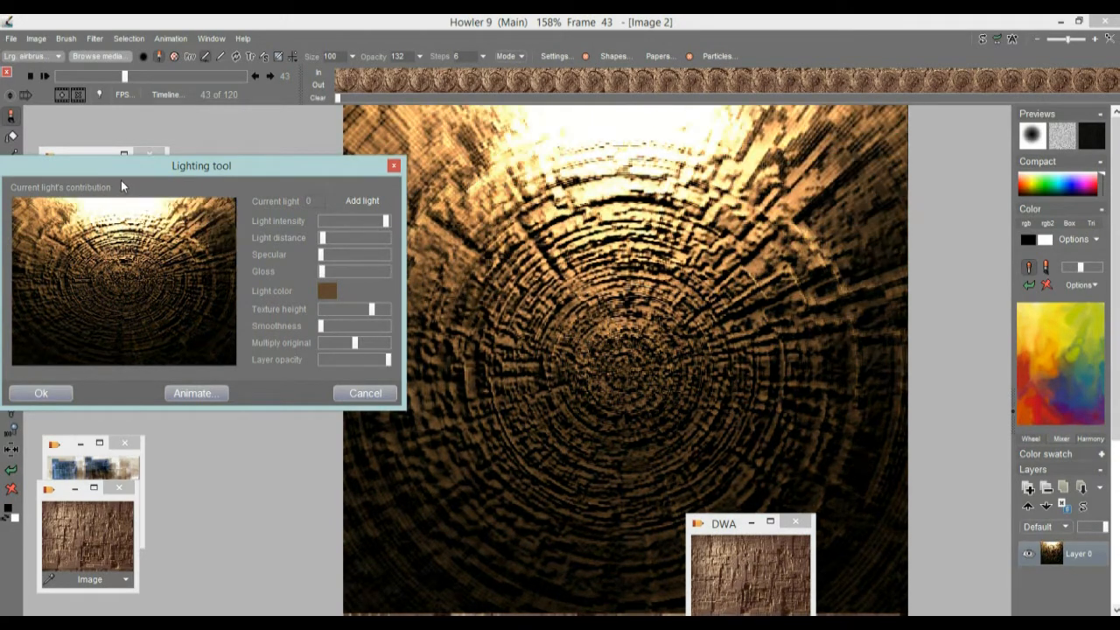
{"action": "left_click", "coordinate": [194, 394]}
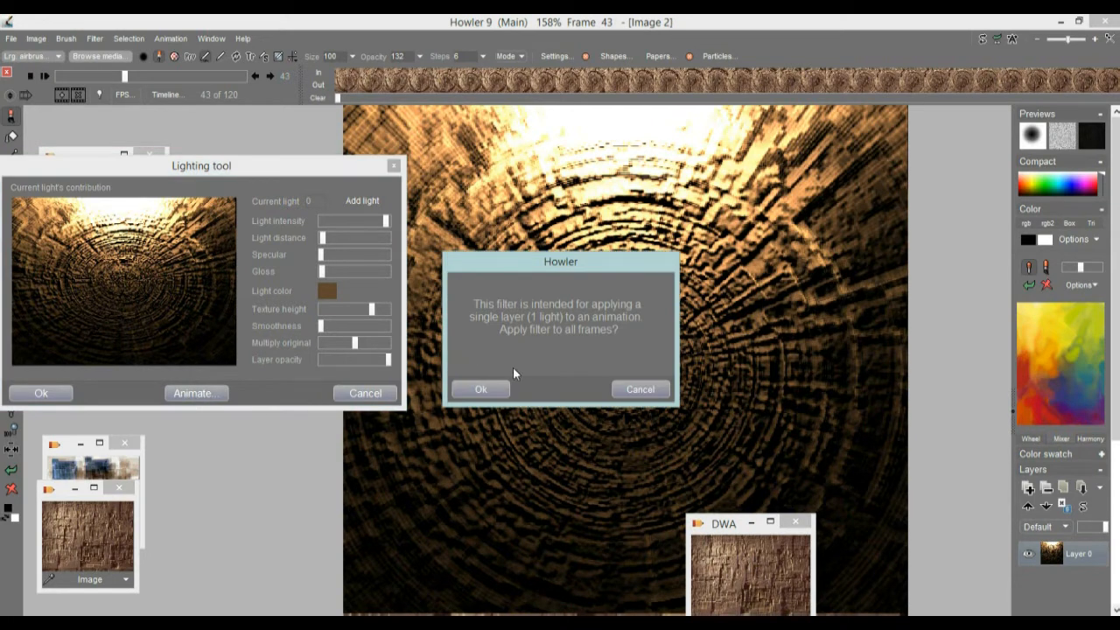
{"action": "left_click", "coordinate": [638, 389]}
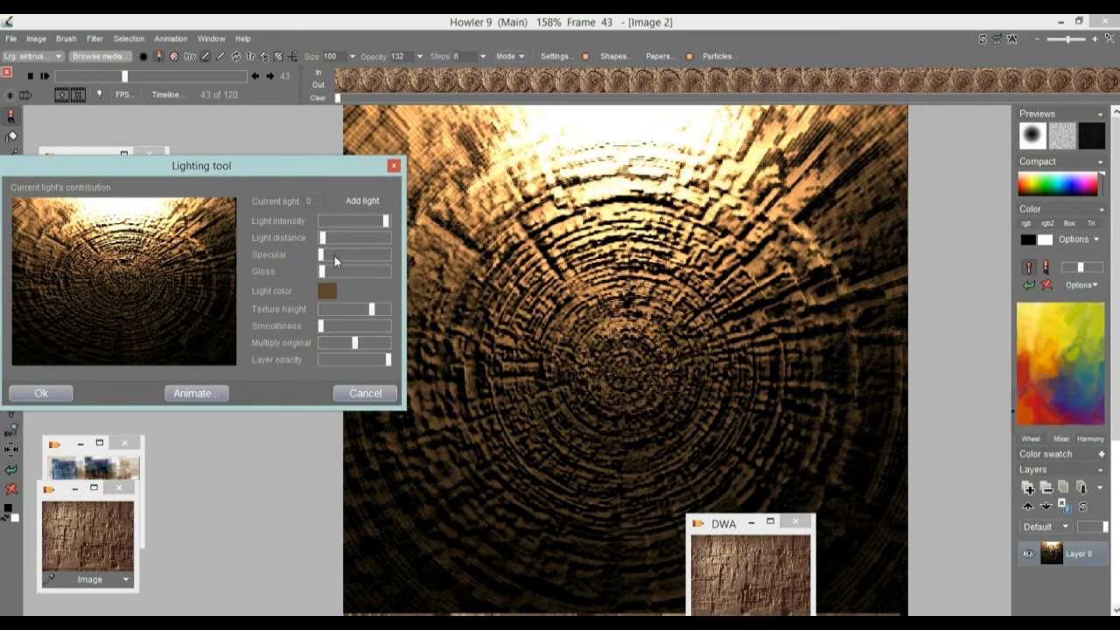
Step: Add slight specular to the light, lower the texture height to about half and reduce Multiply original to a low setting
{"action": "left_click_drag", "start_coordinate": [321, 261], "coordinate": [326, 261]}
{"action": "left_click_drag", "start_coordinate": [370, 312], "coordinate": [342, 352]}
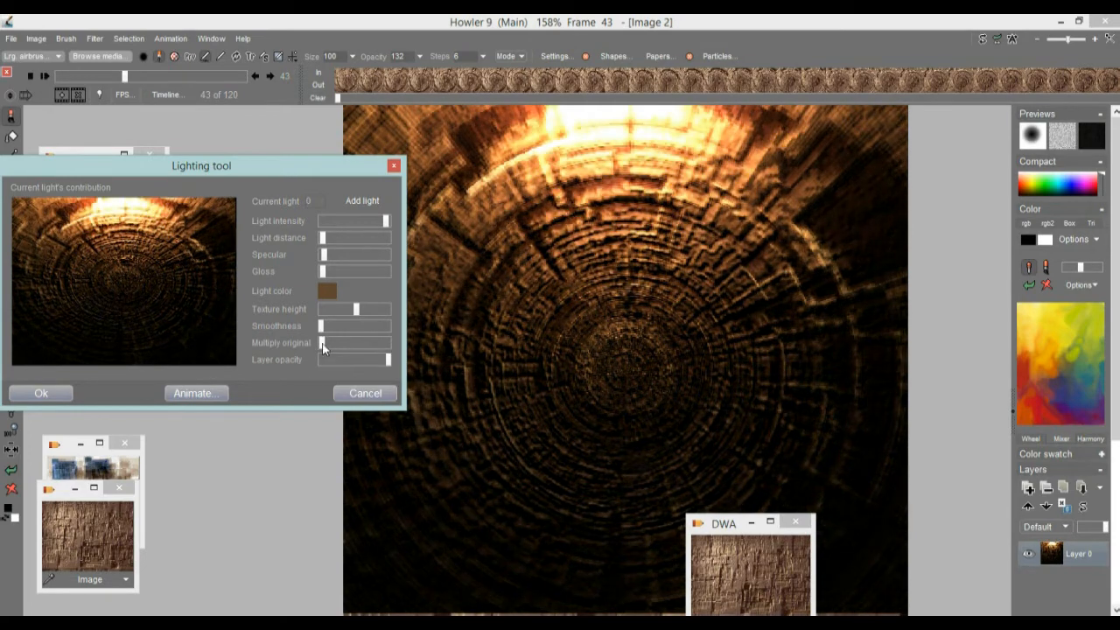
{"action": "left_click_drag", "start_coordinate": [322, 345], "coordinate": [332, 344]}
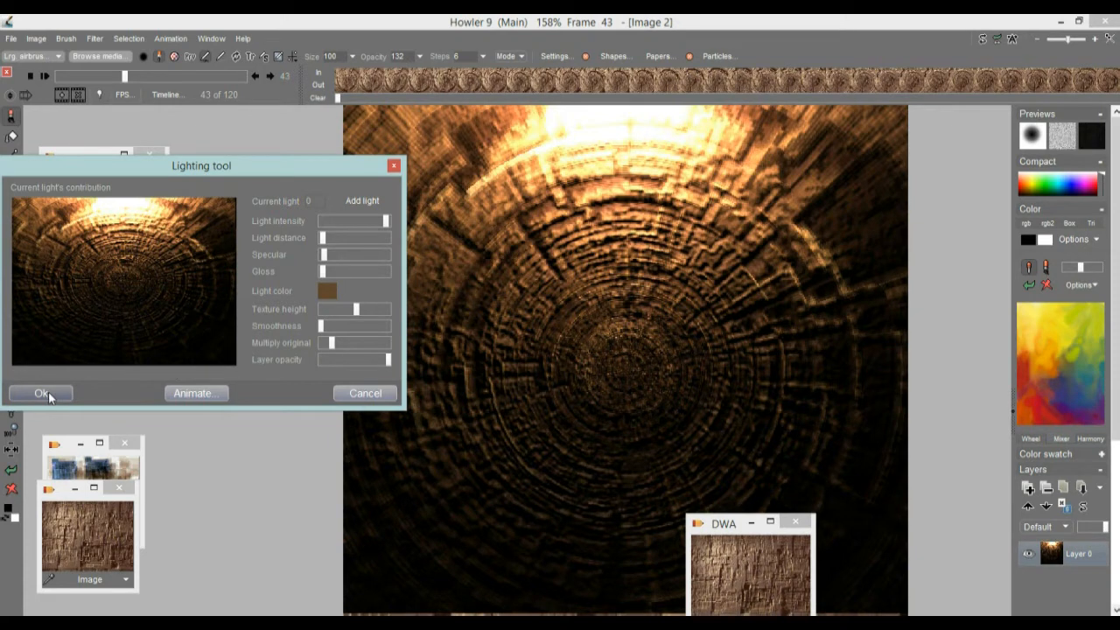
Step: Apply the lighting to all animation frames and scrub to frame 13
{"action": "left_click", "coordinate": [194, 393]}
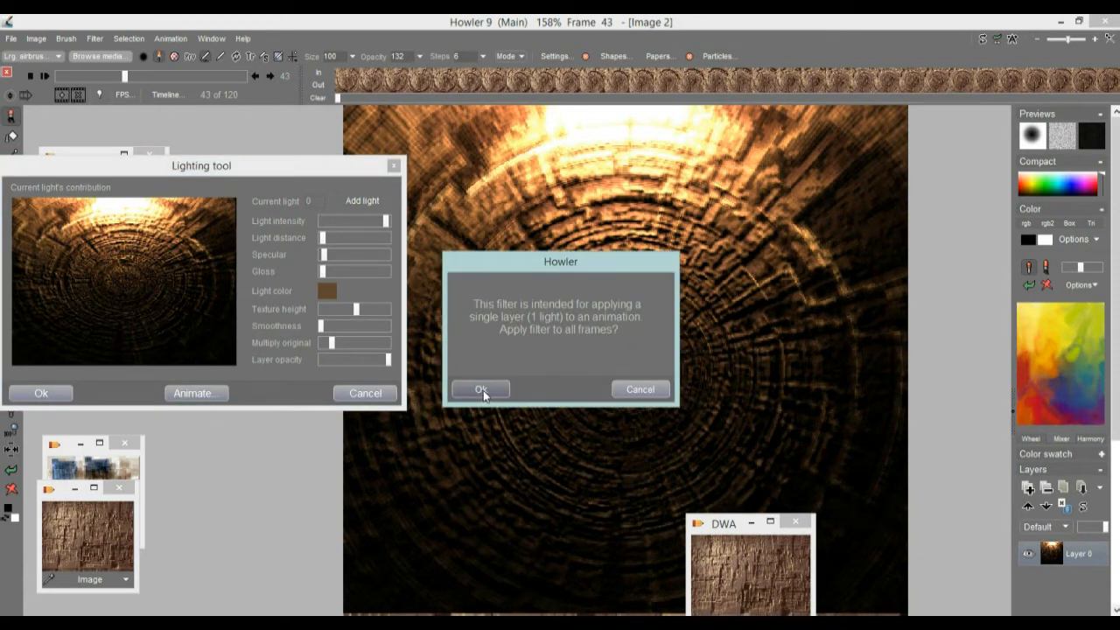
{"action": "left_click", "coordinate": [482, 389]}
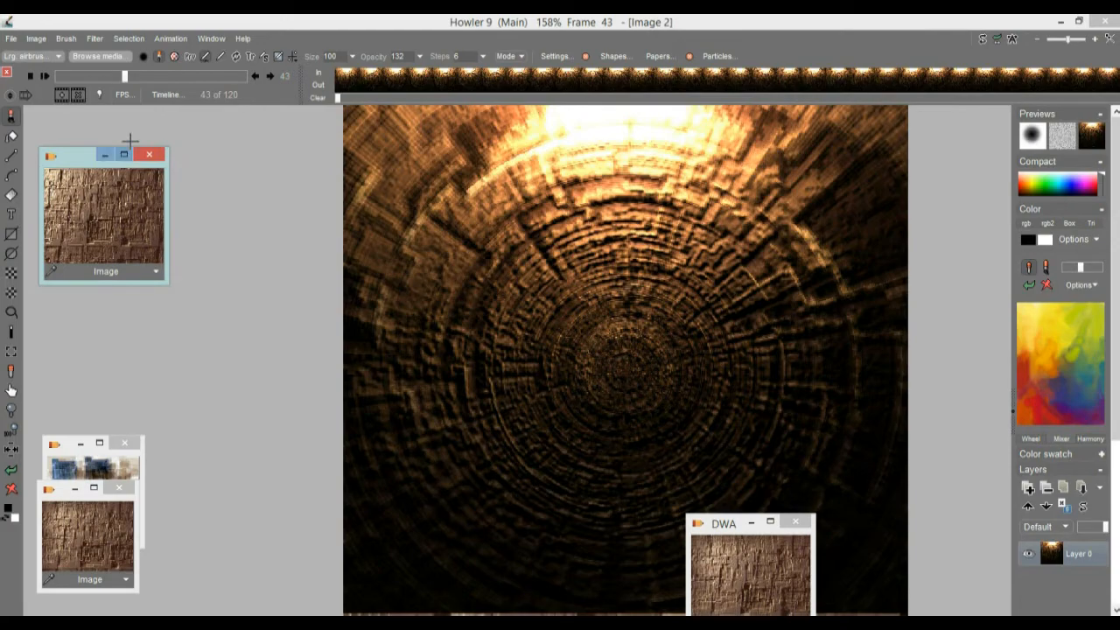
{"action": "mouse_move", "coordinate": [70, 76]}
{"action": "left_mouse_down"}
{"action": "mouse_move", "coordinate": [172, 79]}
{"action": "mouse_move", "coordinate": [77, 77]}
{"action": "left_mouse_up"}
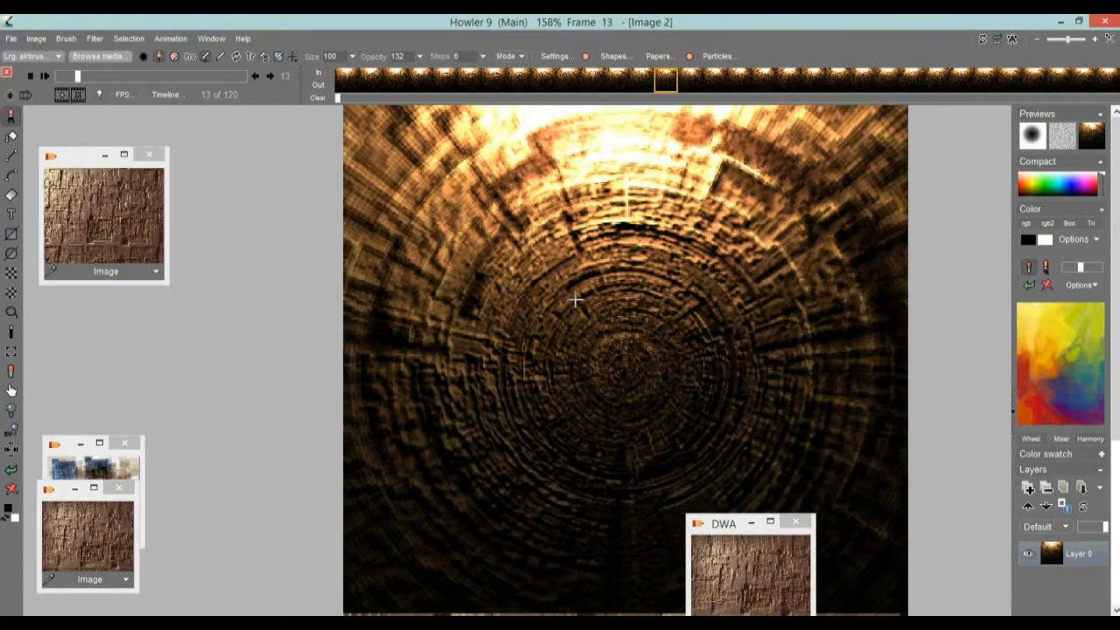
Step: Load the "soft black center" brush from My Brushes and switch to the swap image
{"action": "left_click", "coordinate": [86, 57]}
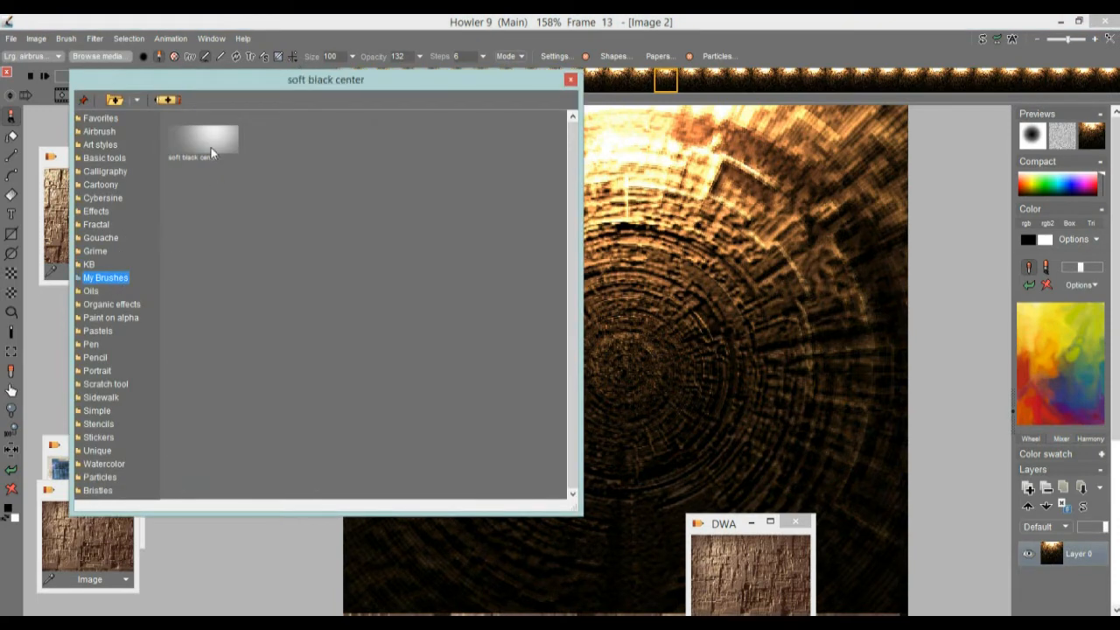
{"action": "double_click", "coordinate": [213, 137]}
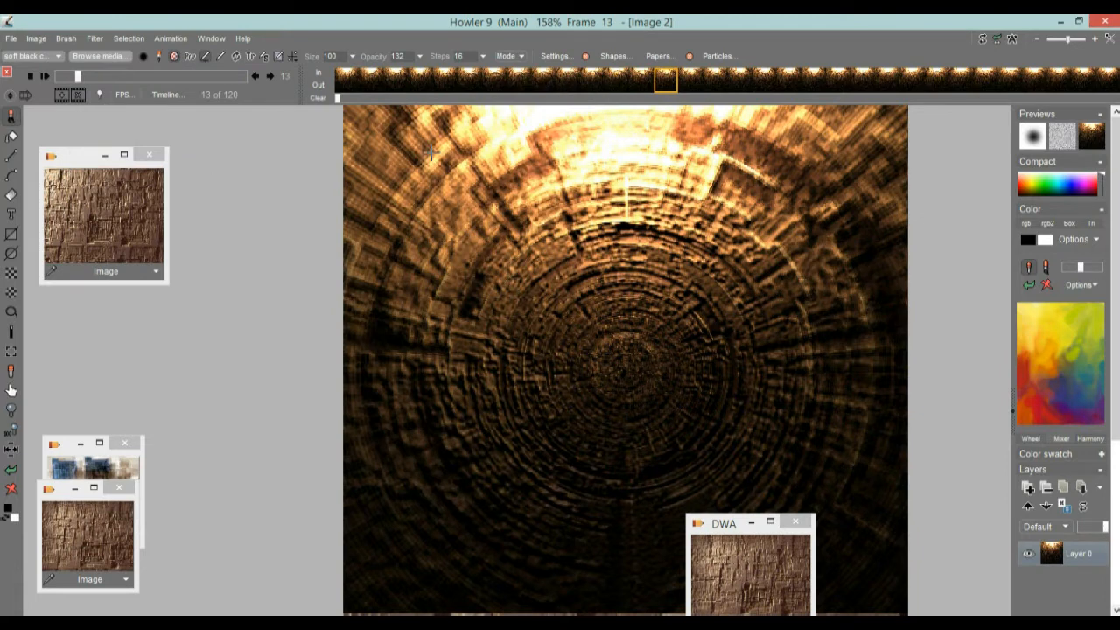
{"action": "left_click", "coordinate": [984, 41]}
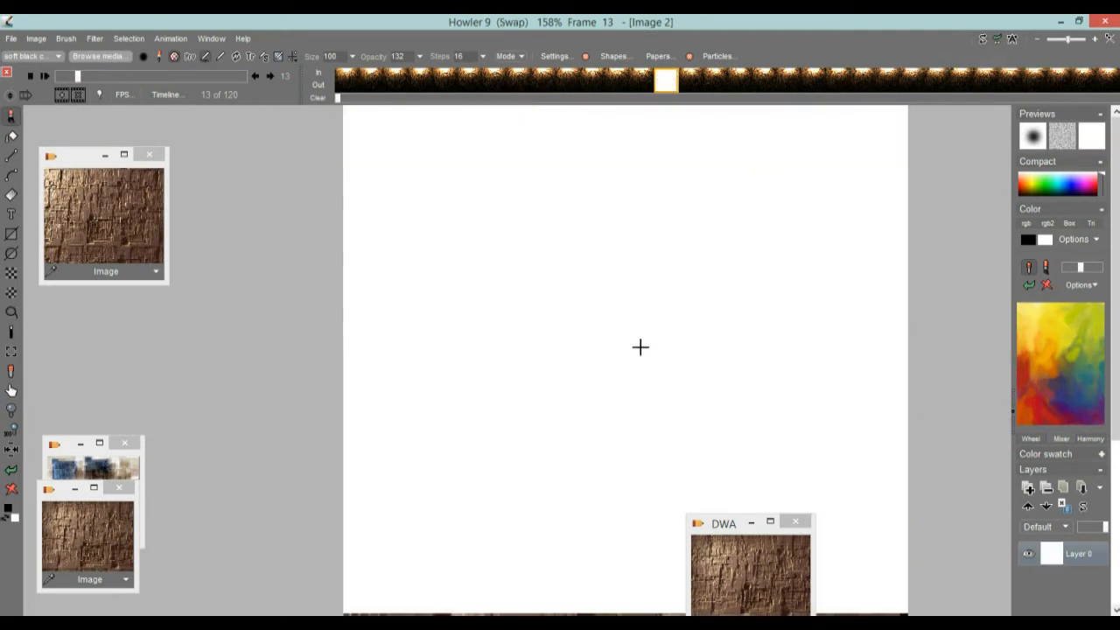
Step: Set the soft black brush's opacity to 255
{"action": "left_click", "coordinate": [190, 57]}
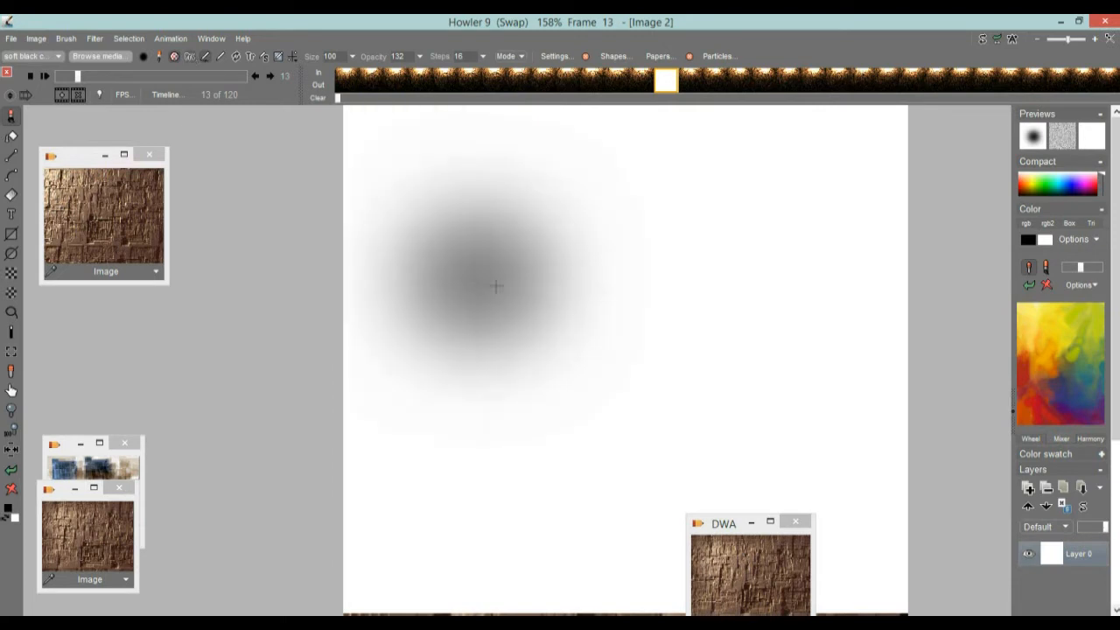
{"action": "left_click", "coordinate": [419, 56]}
{"action": "left_click", "coordinate": [419, 75]}
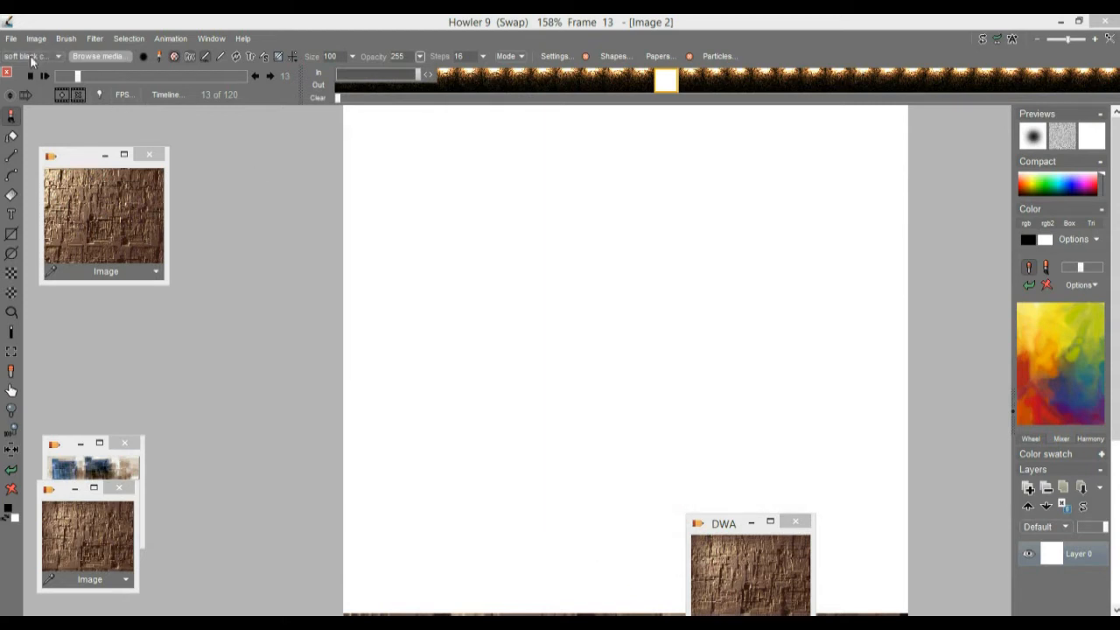
Step: Resample the brush up to roughly cover the canvas and stamp it once at the center of the white swap image
{"action": "left_click", "coordinate": [70, 39]}
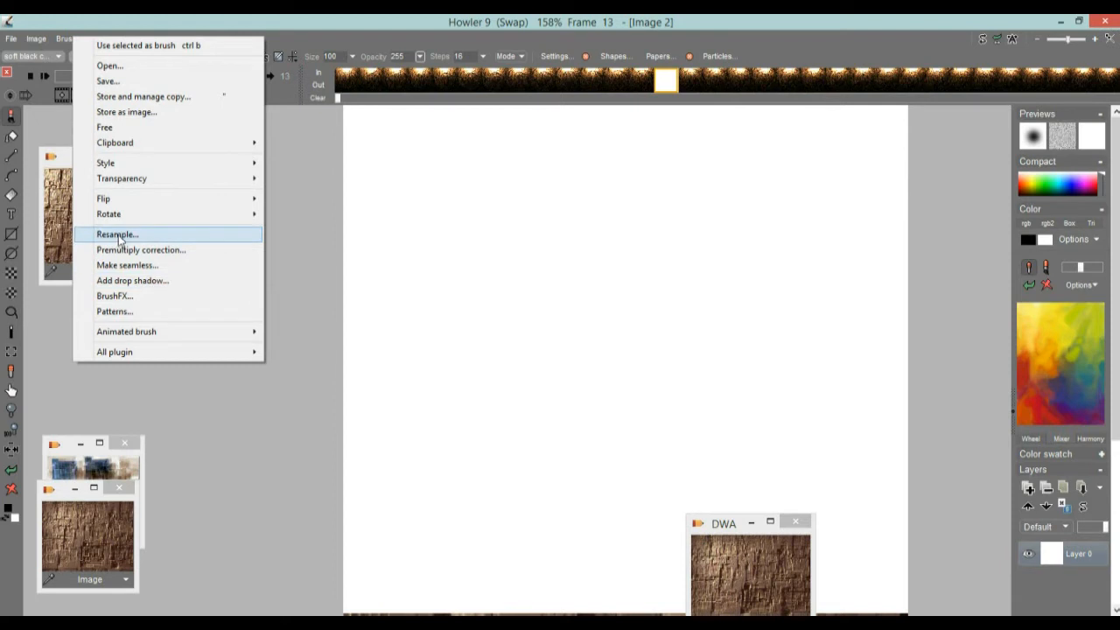
{"action": "left_click", "coordinate": [118, 235]}
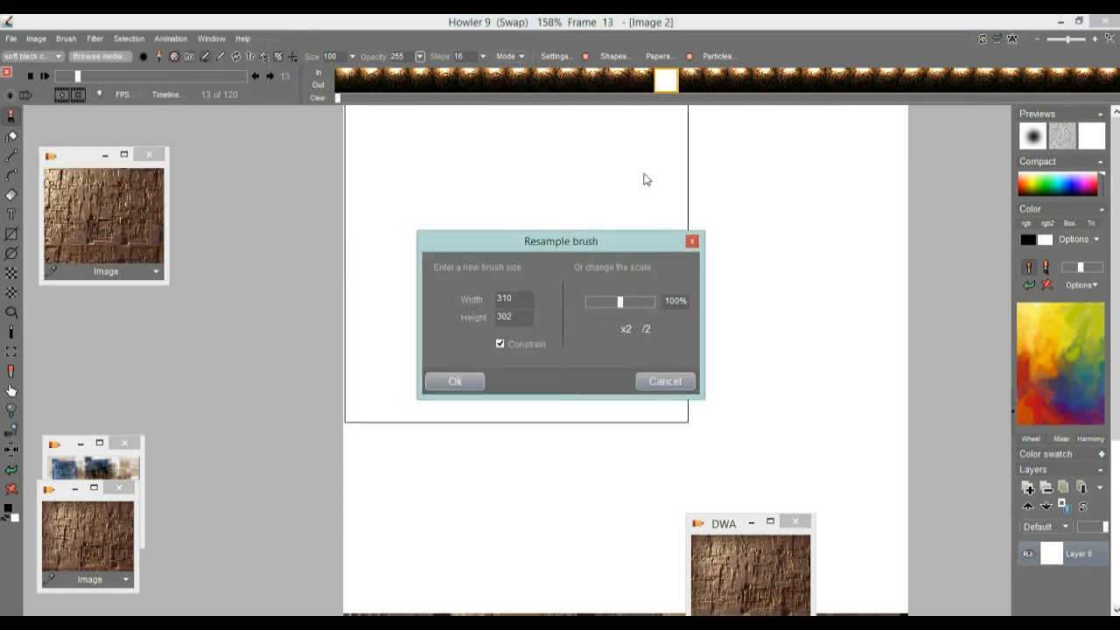
{"action": "mouse_move", "coordinate": [478, 245]}
{"action": "left_mouse_down"}
{"action": "mouse_move", "coordinate": [212, 181]}
{"action": "mouse_move", "coordinate": [451, 175]}
{"action": "mouse_move", "coordinate": [496, 195]}
{"action": "mouse_move", "coordinate": [785, 226]}
{"action": "mouse_move", "coordinate": [504, 192]}
{"action": "left_mouse_up"}
{"action": "left_click_drag", "start_coordinate": [636, 255], "coordinate": [654, 252]}
{"action": "left_click", "coordinate": [499, 326]}
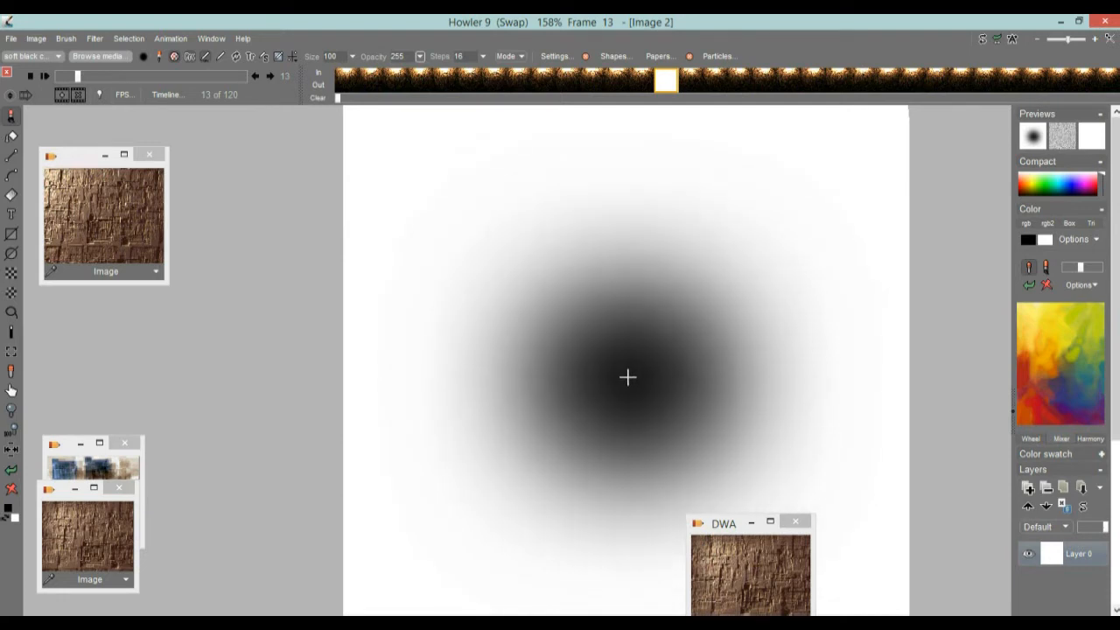
{"action": "left_click", "coordinate": [625, 376]}
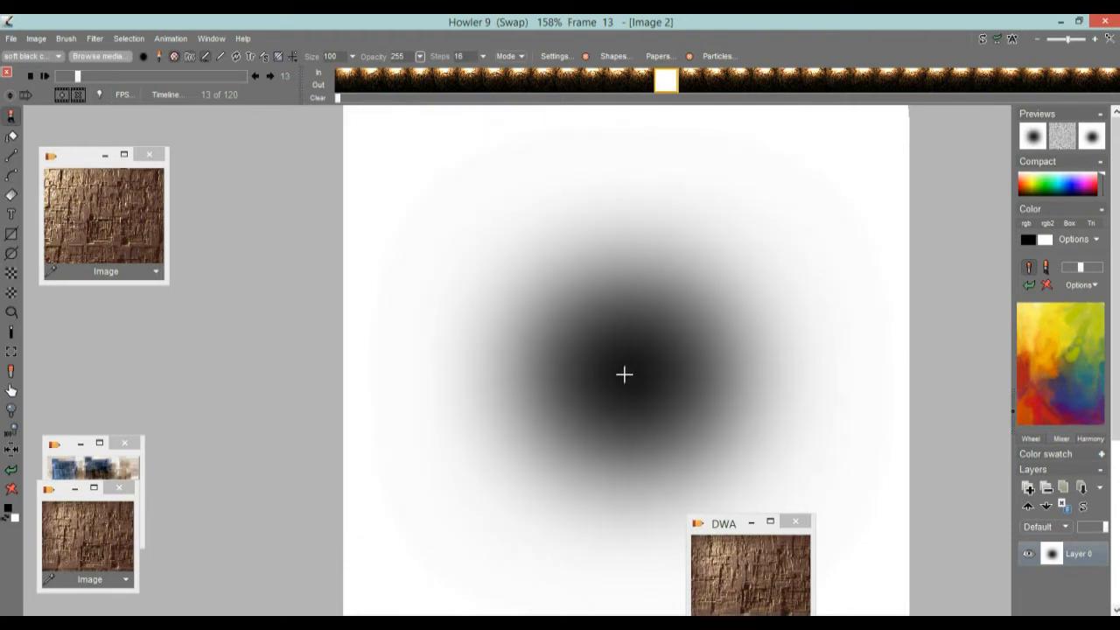
Step: Check the black spot's centering with the Artist guides, hide them again and return to the main image
{"action": "scroll", "coordinate": [1066, 584], "scroll_direction": "down", "scroll_amount": 3}
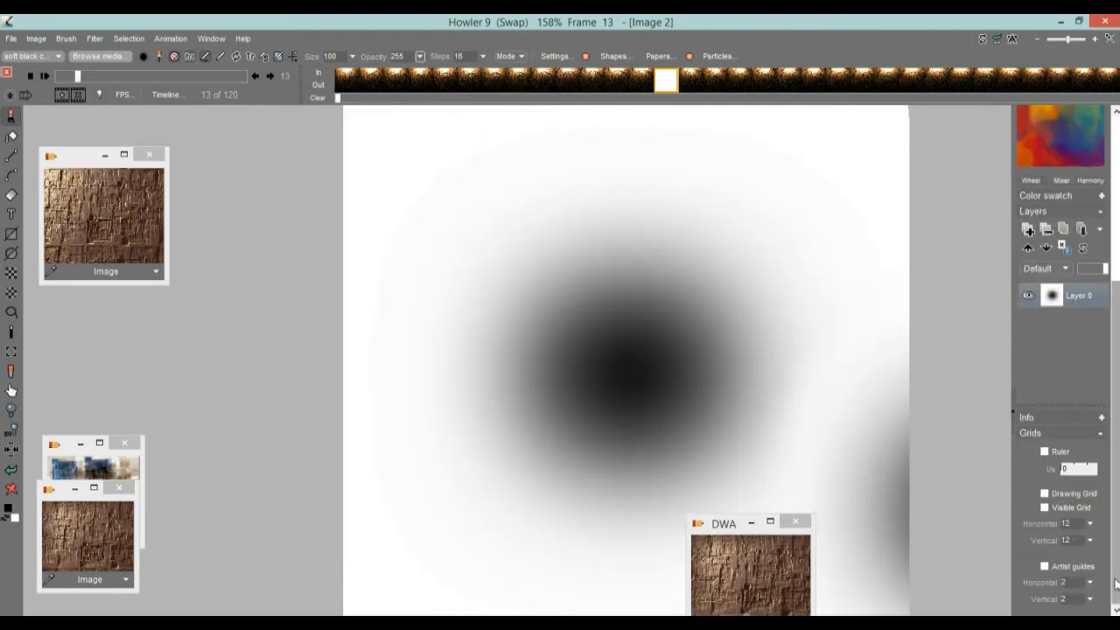
{"action": "left_click", "coordinate": [1045, 567]}
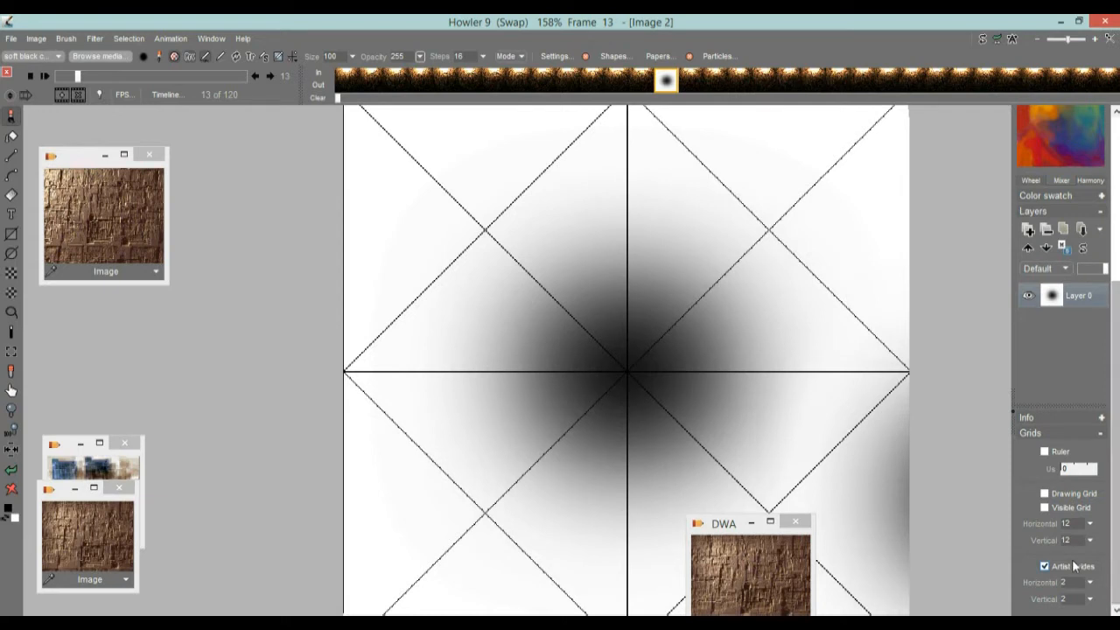
{"action": "left_click", "coordinate": [1045, 566]}
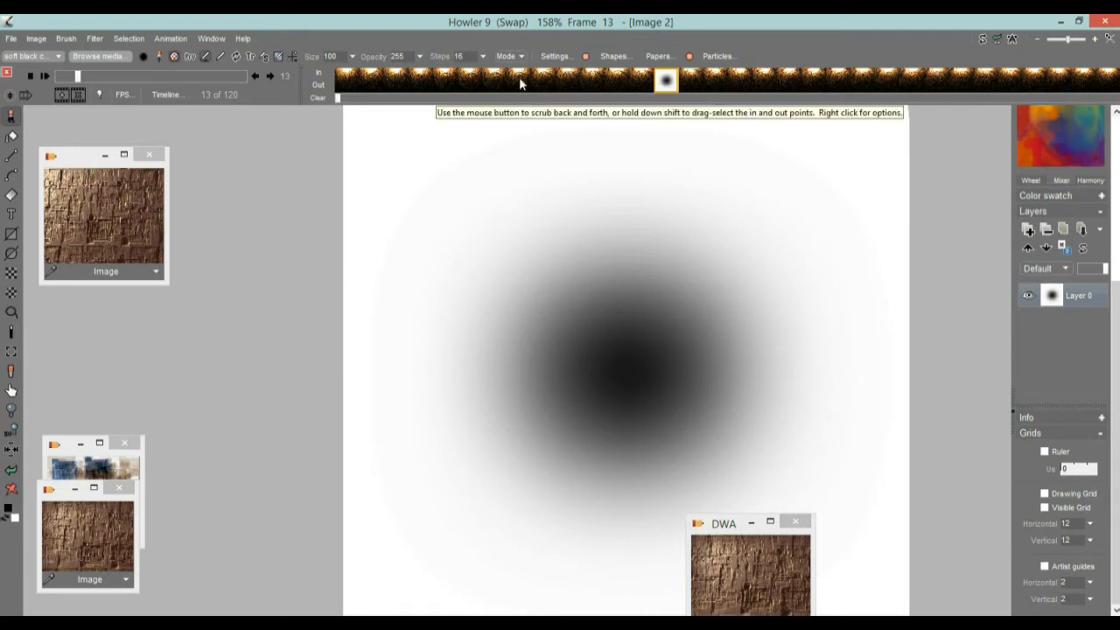
{"action": "left_click", "coordinate": [983, 41]}
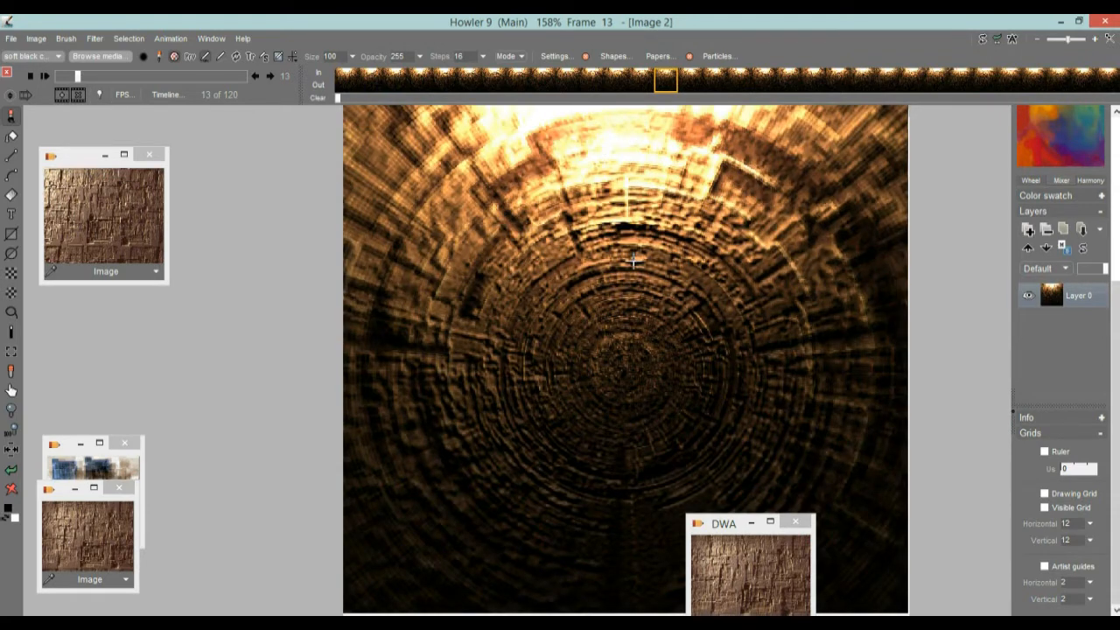
{"action": "left_click_drag", "start_coordinate": [1115, 437], "coordinate": [1116, 274]}
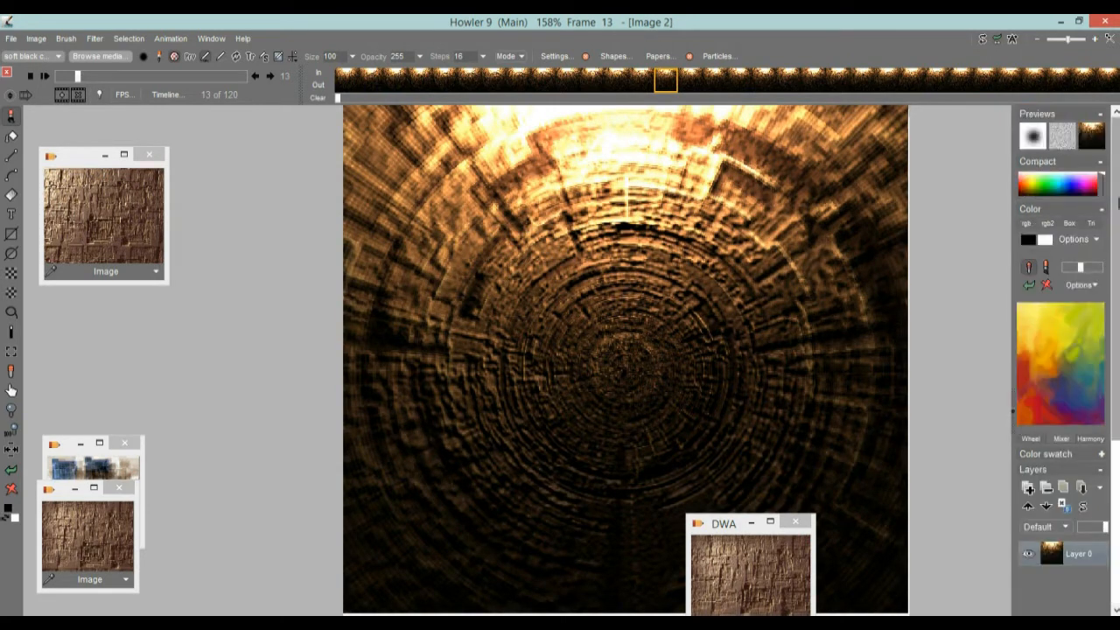
Step: Turn on swap mixing to preview the black center over the tunnel and set the current layer's mode to Multiply
{"action": "left_click", "coordinate": [1096, 136]}
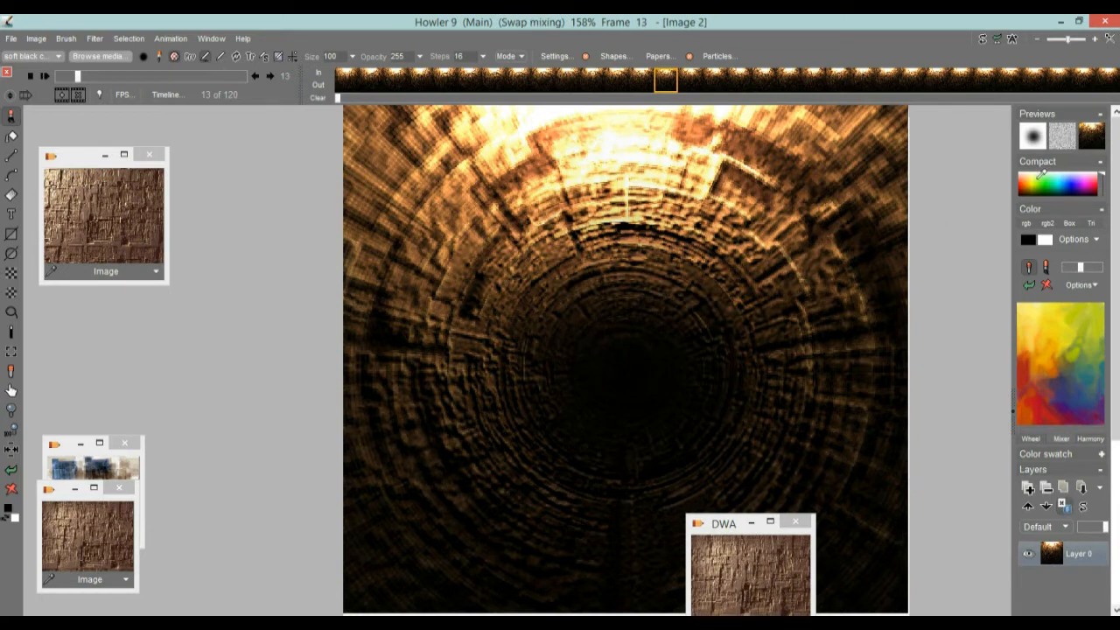
{"action": "left_click", "coordinate": [1092, 134]}
{"action": "left_click", "coordinate": [1099, 134]}
{"action": "left_click", "coordinate": [1099, 133]}
{"action": "left_click", "coordinate": [1099, 134]}
{"action": "right_click", "coordinate": [1096, 135]}
{"action": "mouse_move", "coordinate": [1083, 191]}
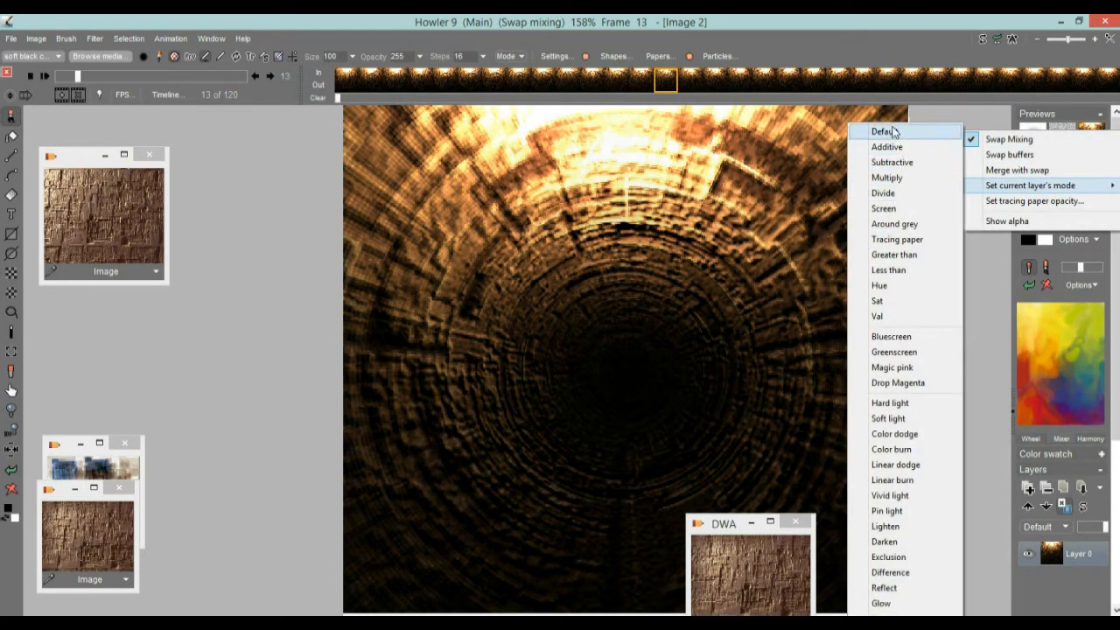
{"action": "left_click", "coordinate": [886, 178]}
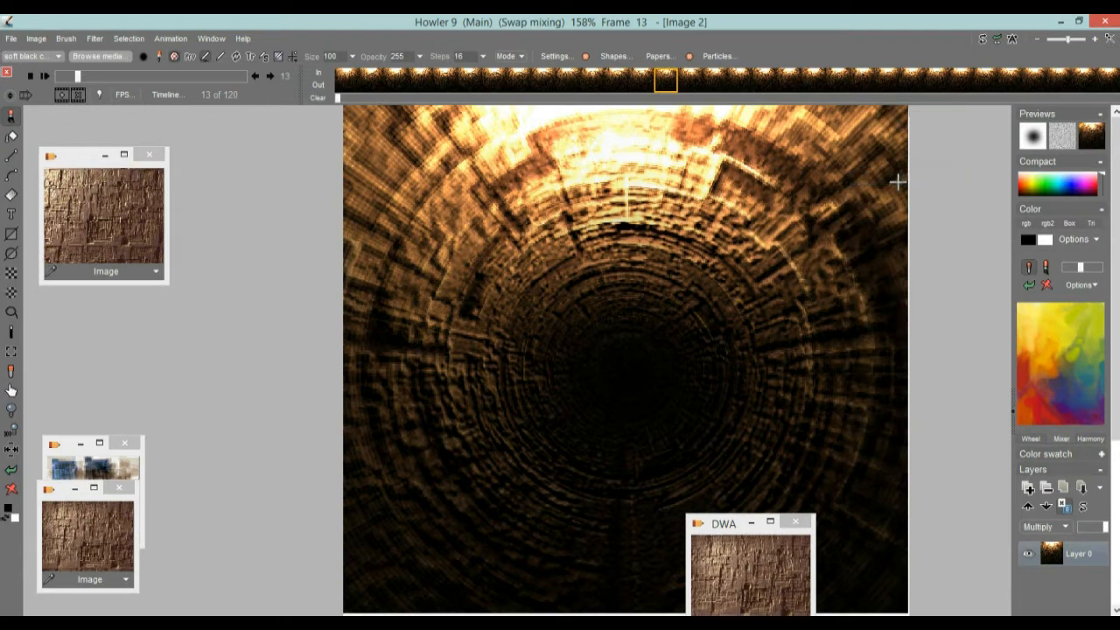
Step: Set the current layer's mode to Screen to compare the mix, and turn swap mixing off
{"action": "right_click", "coordinate": [1094, 142]}
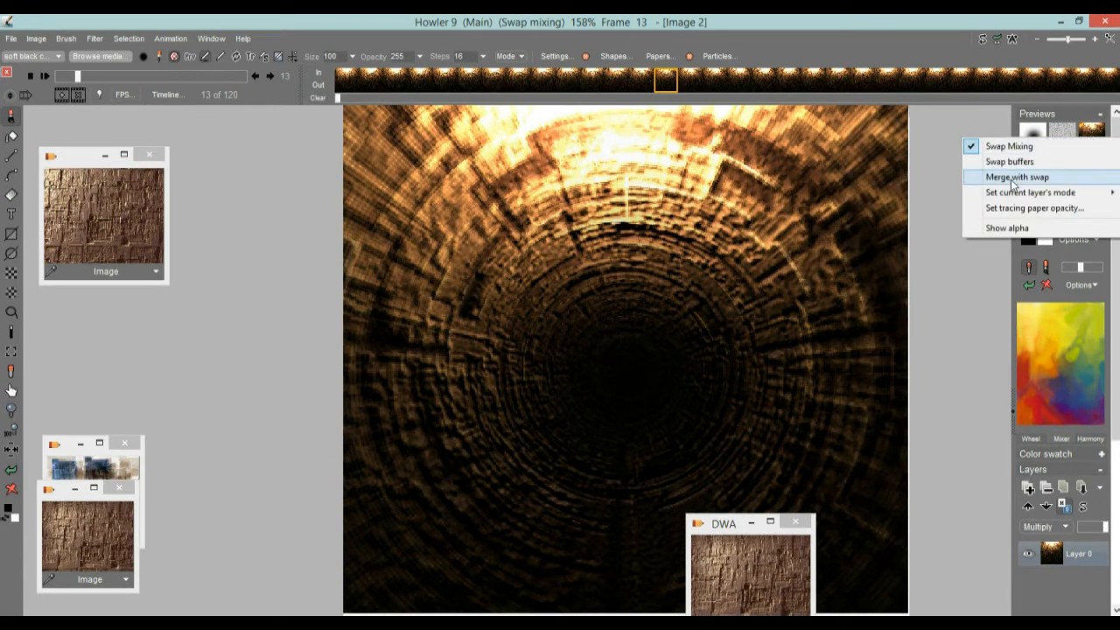
{"action": "mouse_move", "coordinate": [1021, 194]}
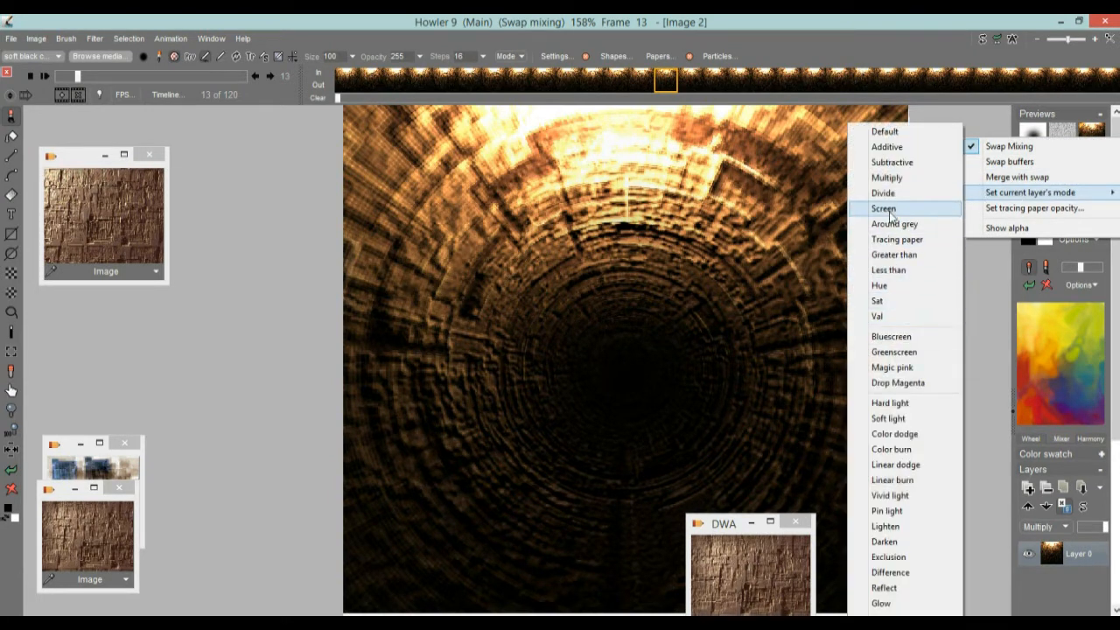
{"action": "left_click", "coordinate": [884, 208]}
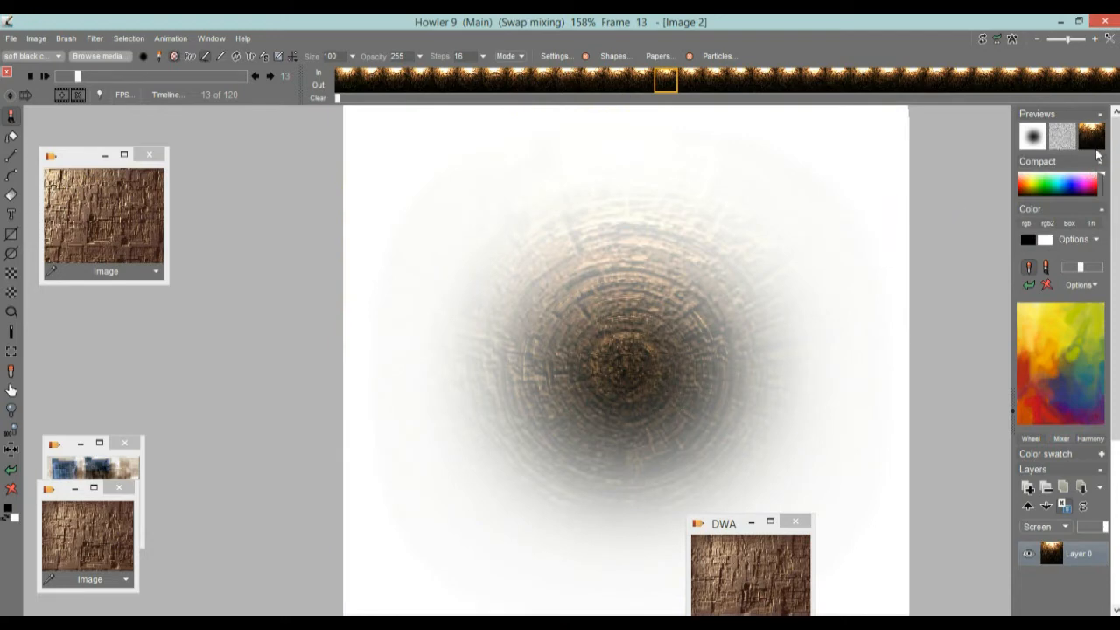
{"action": "left_click", "coordinate": [1098, 141]}
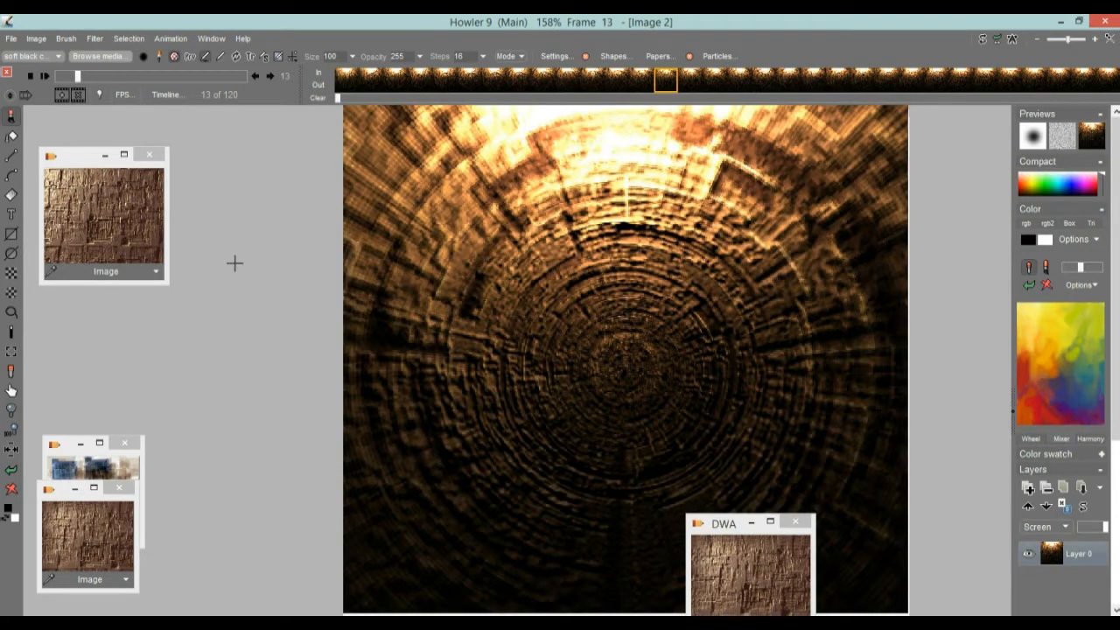
Step: Choose the Combine multiply filter in the Timeline editor, preview it on several frames and apply it to the animation
{"action": "left_click", "coordinate": [166, 94]}
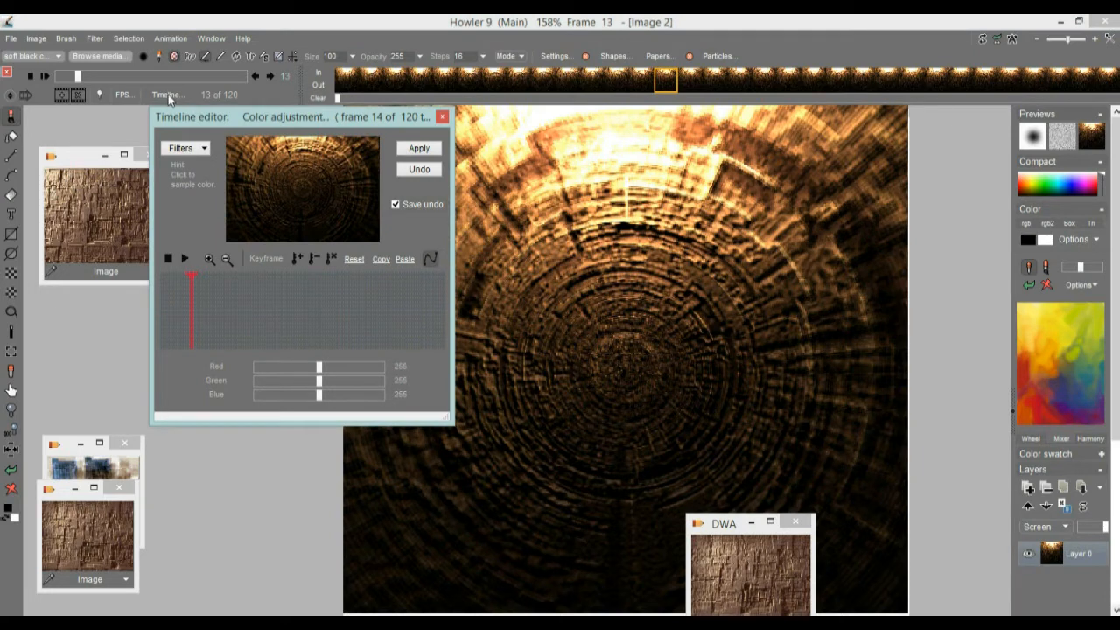
{"action": "left_click", "coordinate": [186, 149]}
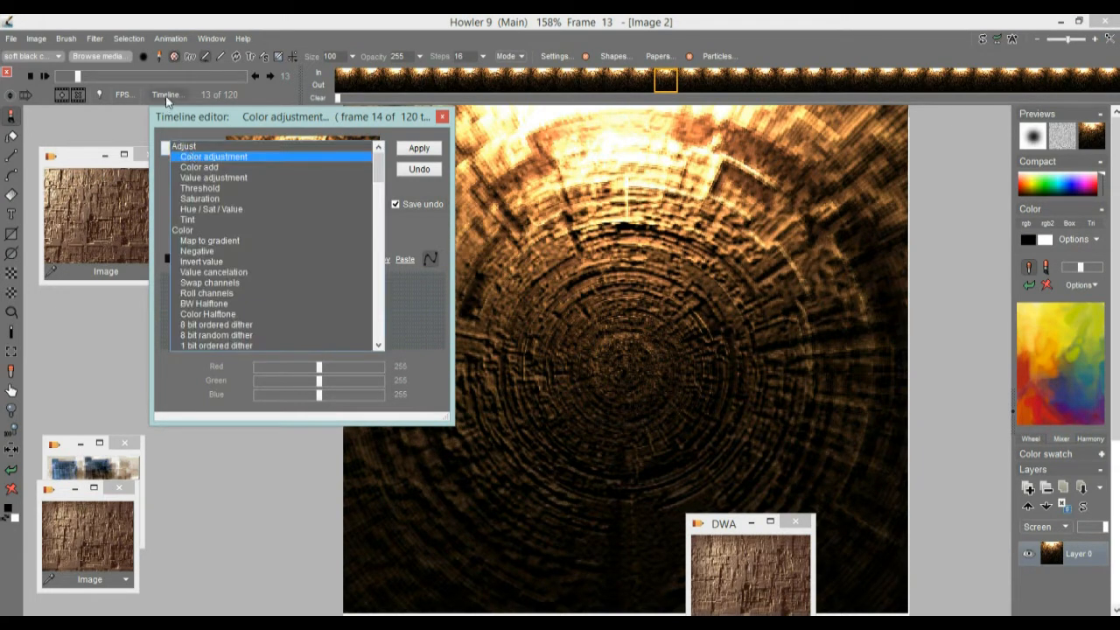
{"action": "left_click_drag", "start_coordinate": [378, 168], "coordinate": [378, 273]}
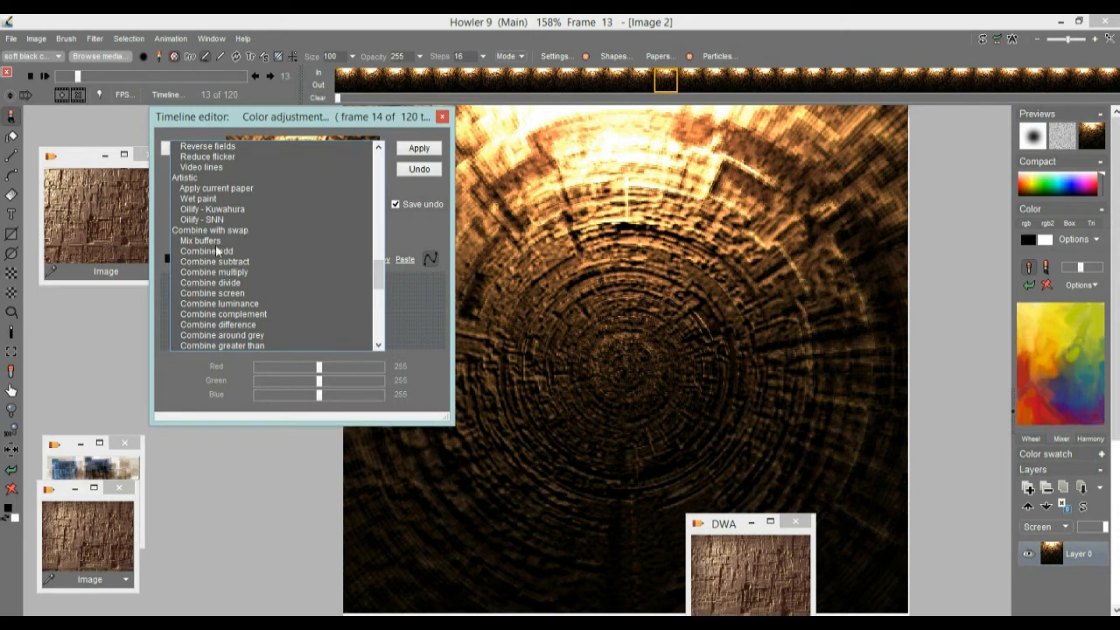
{"action": "left_click", "coordinate": [233, 273]}
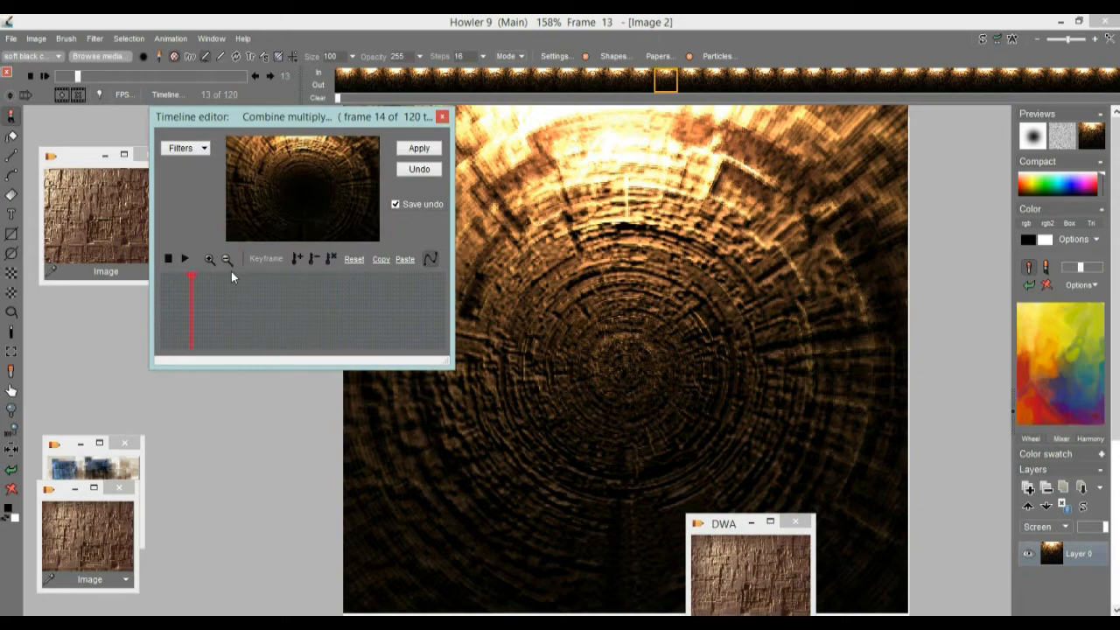
{"action": "mouse_move", "coordinate": [330, 299]}
{"action": "left_mouse_down"}
{"action": "mouse_move", "coordinate": [238, 303]}
{"action": "mouse_move", "coordinate": [357, 299]}
{"action": "mouse_move", "coordinate": [198, 306]}
{"action": "left_mouse_up"}
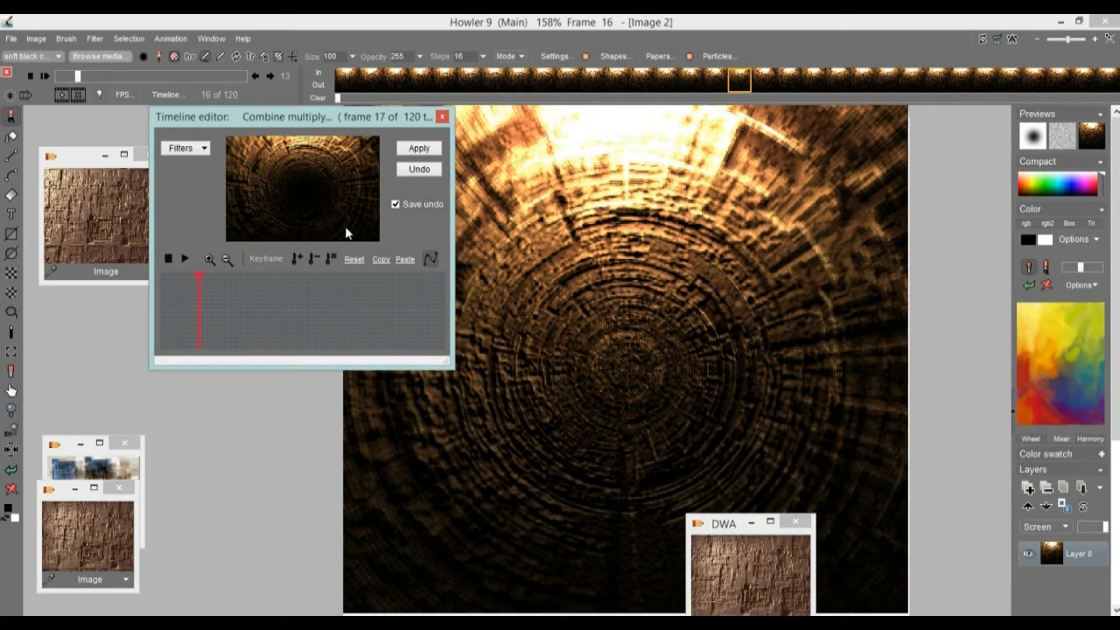
{"action": "mouse_move", "coordinate": [207, 305]}
{"action": "left_mouse_down"}
{"action": "mouse_move", "coordinate": [392, 289]}
{"action": "mouse_move", "coordinate": [190, 302]}
{"action": "mouse_move", "coordinate": [223, 301]}
{"action": "left_mouse_up"}
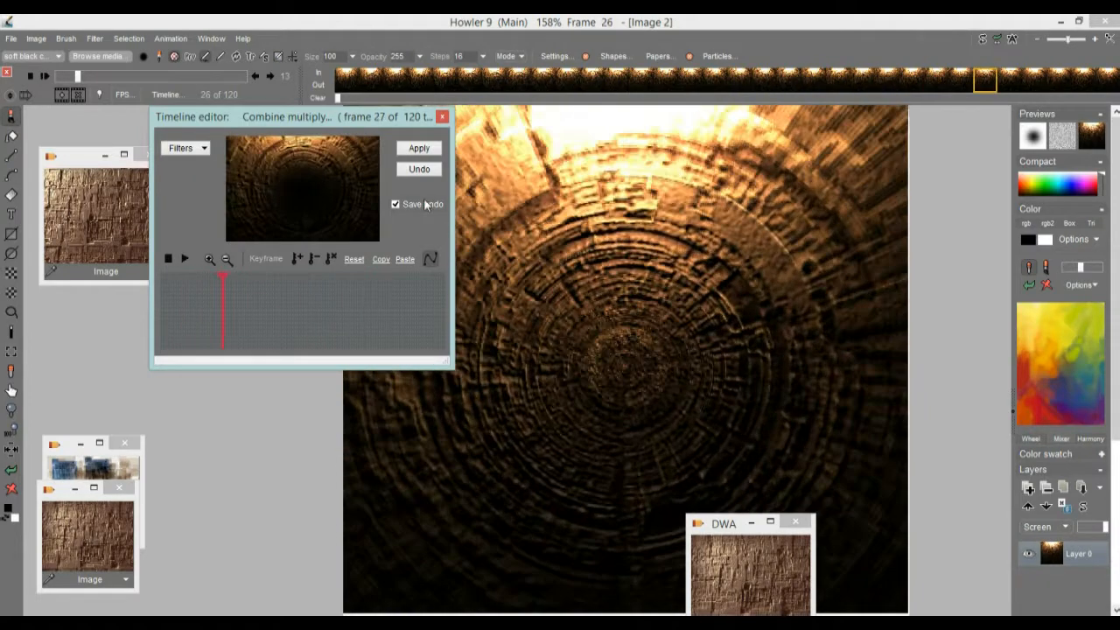
{"action": "left_click", "coordinate": [420, 148]}
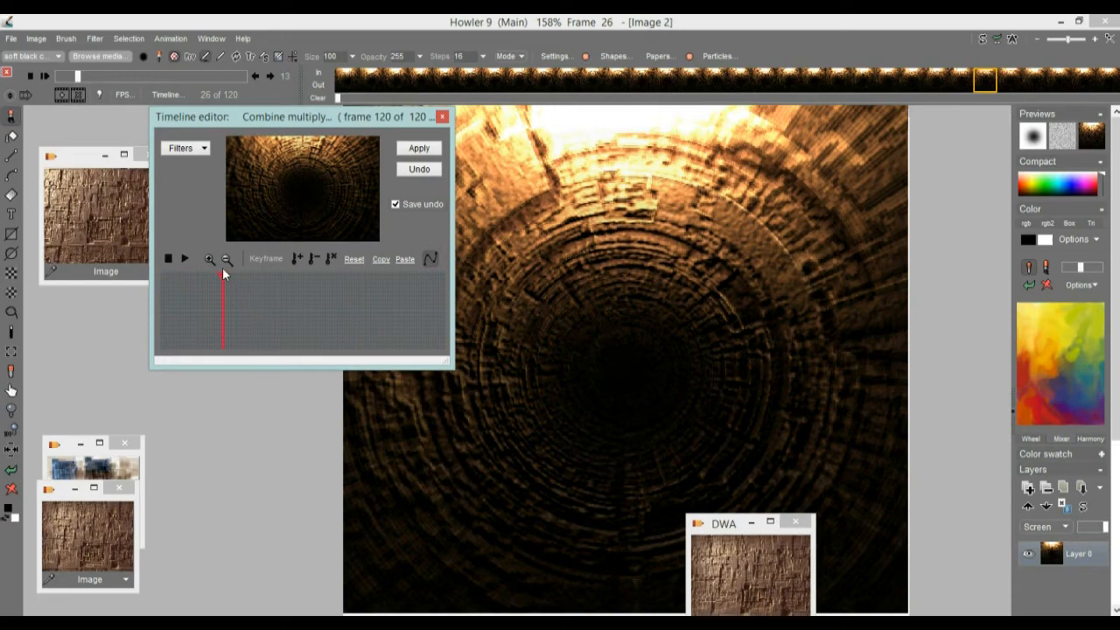
Step: Apply Combine multiply to the animation a second time, check the tunnel center on other frames and close the Timeline editor
{"action": "left_click_drag", "start_coordinate": [77, 76], "coordinate": [172, 75]}
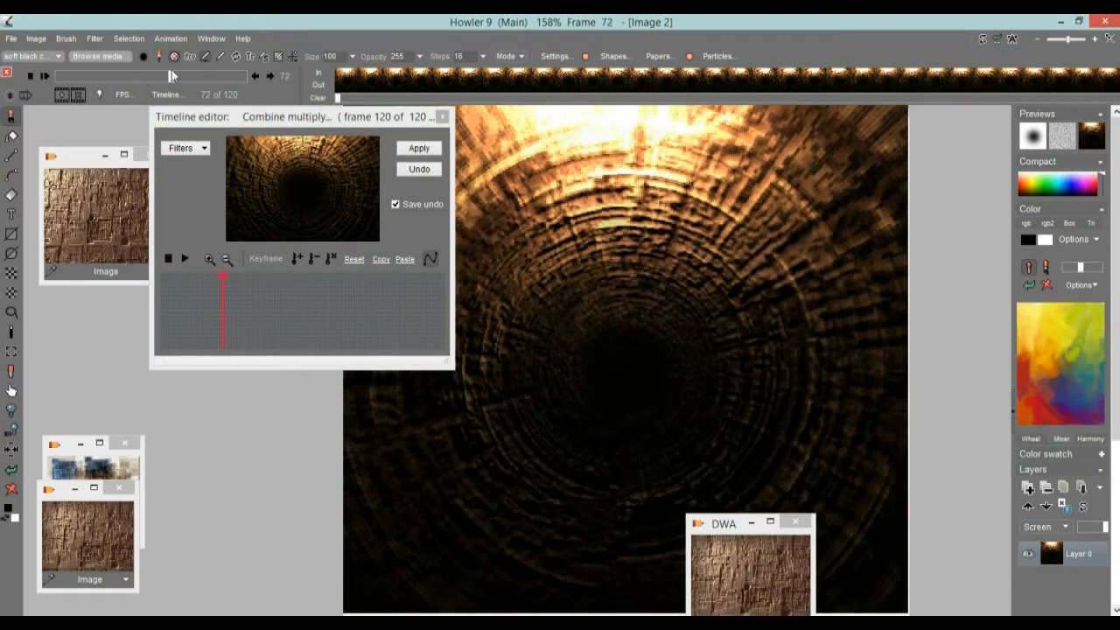
{"action": "left_click", "coordinate": [420, 150]}
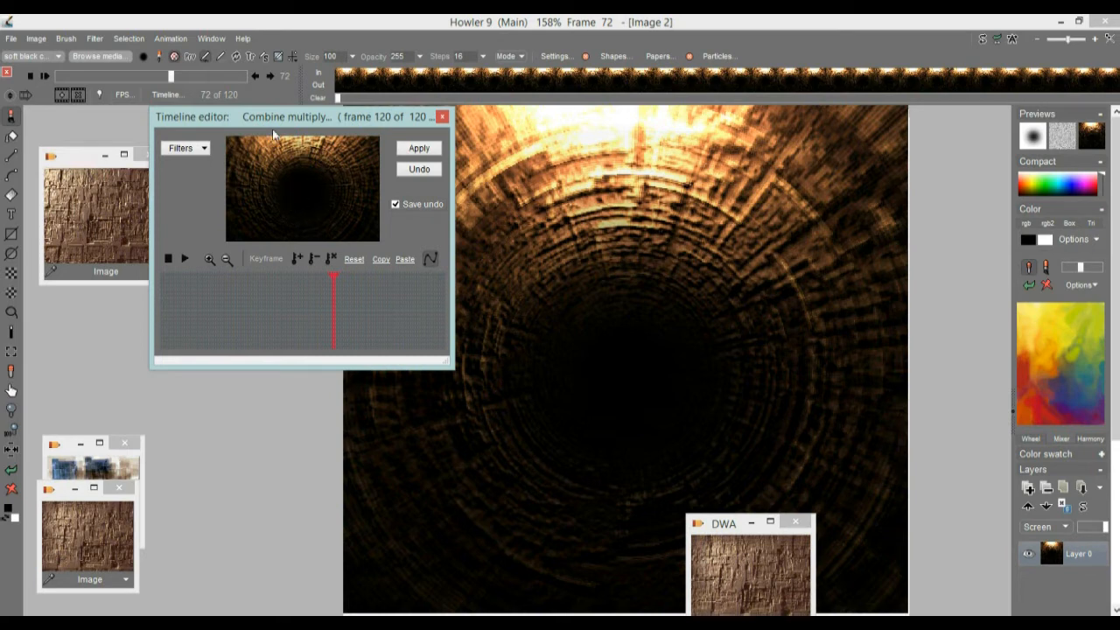
{"action": "mouse_move", "coordinate": [236, 315]}
{"action": "left_mouse_down"}
{"action": "mouse_move", "coordinate": [241, 303]}
{"action": "mouse_move", "coordinate": [295, 289]}
{"action": "left_mouse_up"}
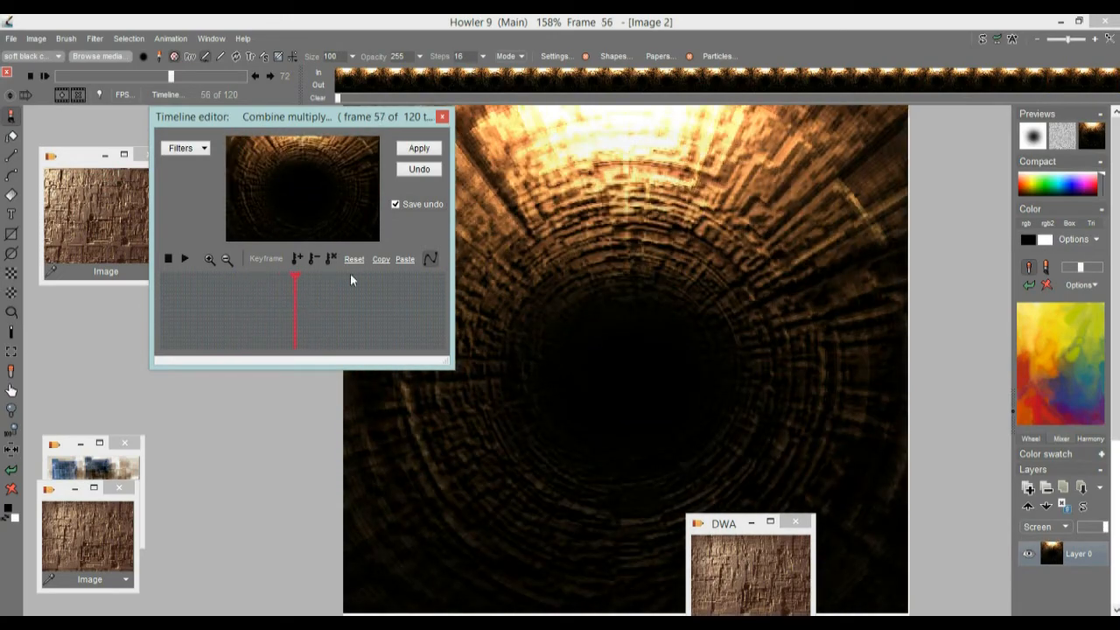
{"action": "left_click", "coordinate": [442, 116]}
{"action": "left_click_drag", "start_coordinate": [170, 76], "coordinate": [84, 78]}
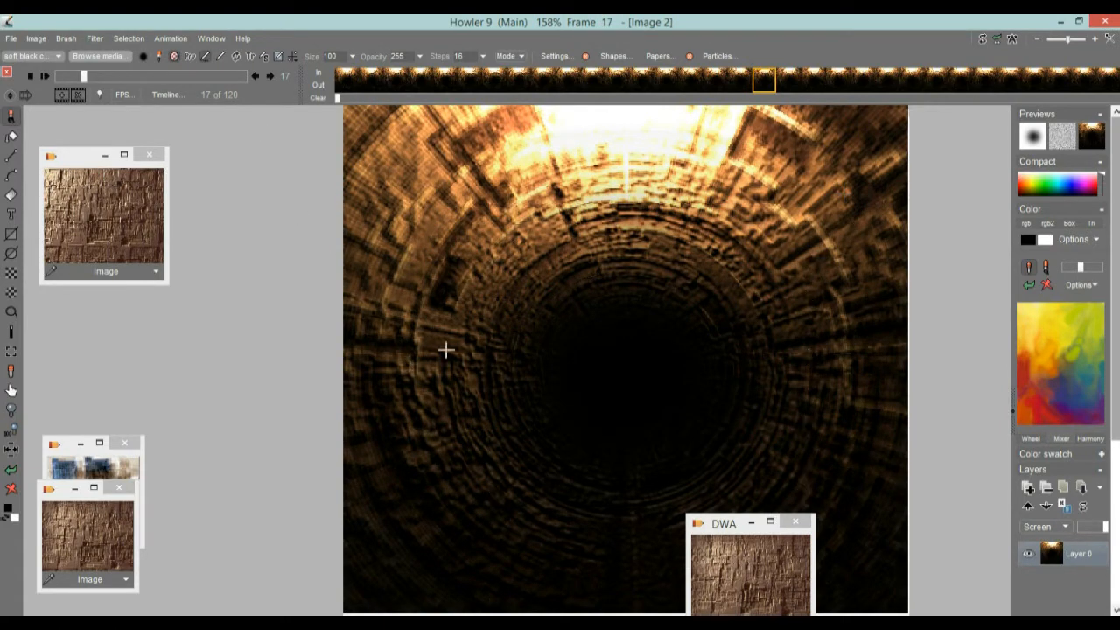
Step: Try copying the stored wall texture onto frame 17 and then frame 60, undoing each replacement
{"action": "left_click", "coordinate": [92, 542]}
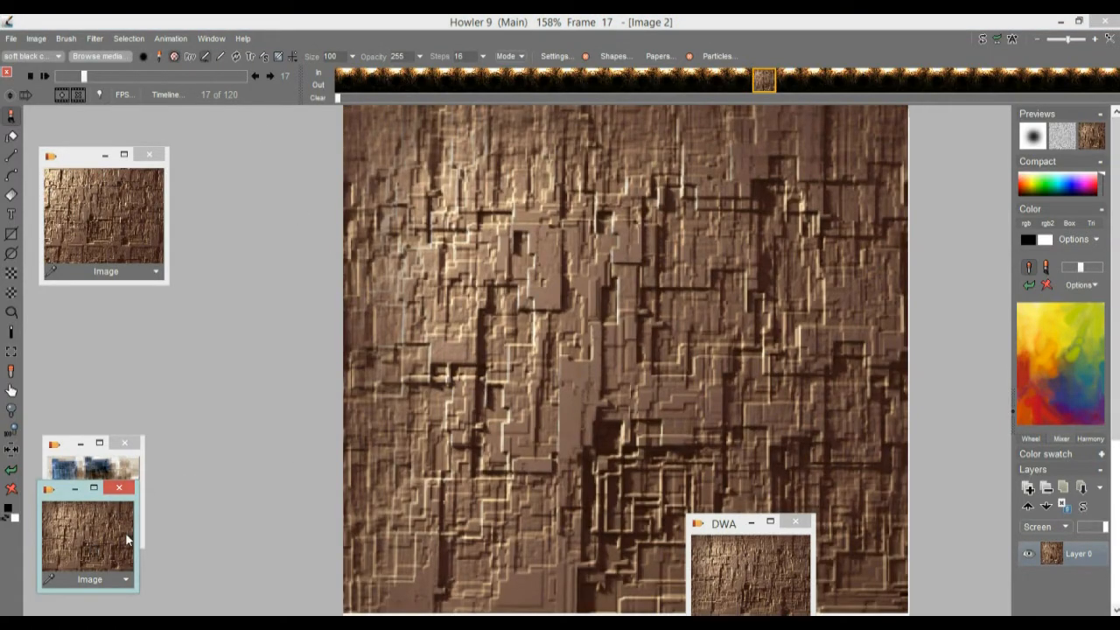
{"action": "left_click", "coordinate": [11, 470]}
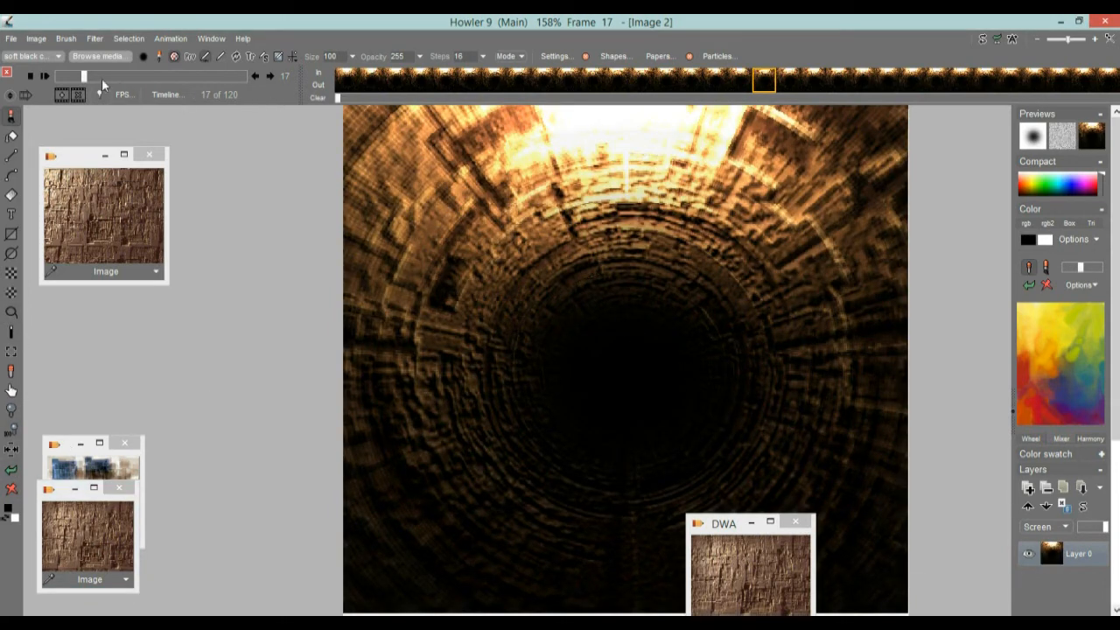
{"action": "left_click", "coordinate": [70, 76]}
{"action": "left_click_drag", "start_coordinate": [70, 77], "coordinate": [151, 77]}
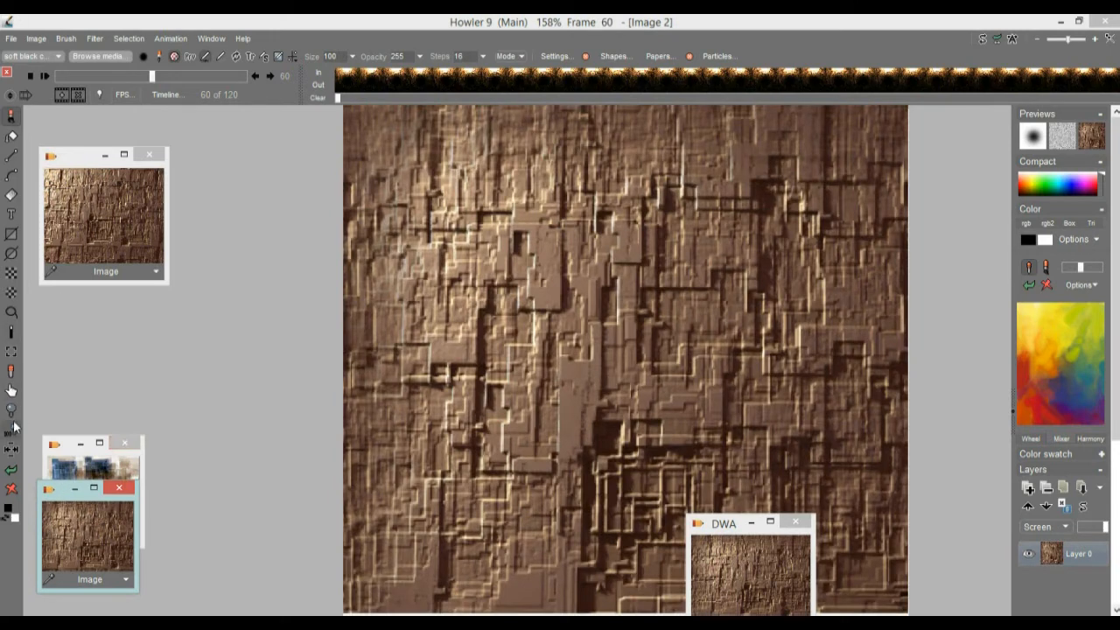
{"action": "left_click", "coordinate": [10, 473]}
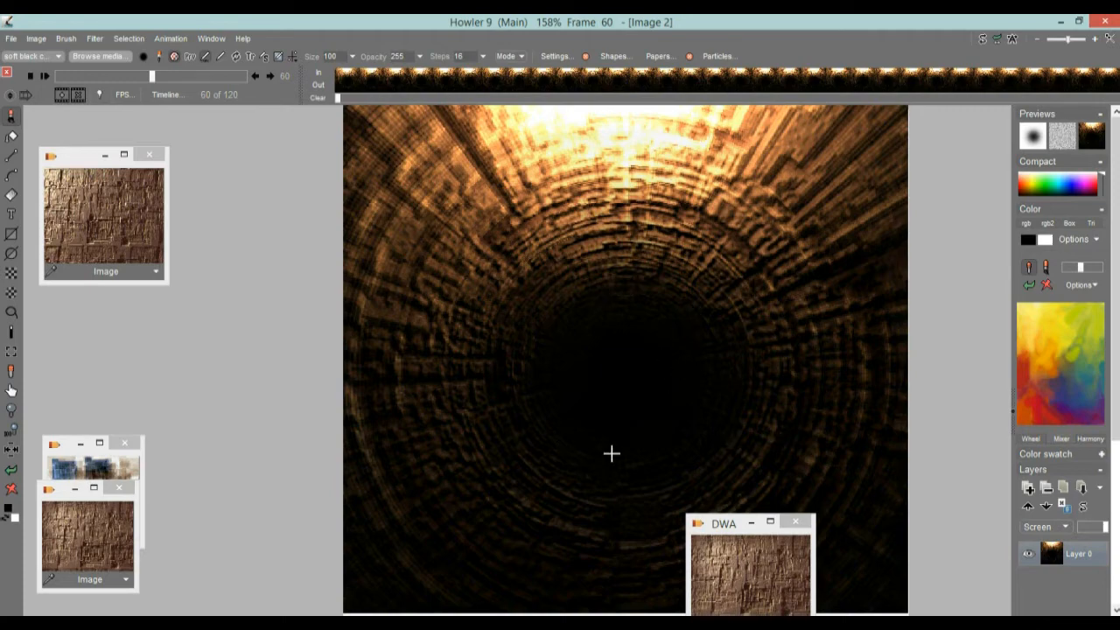
Step: Review the animation up to frame 72, go to frame 8 and invert only its swap image
{"action": "left_click_drag", "start_coordinate": [92, 77], "coordinate": [172, 93]}
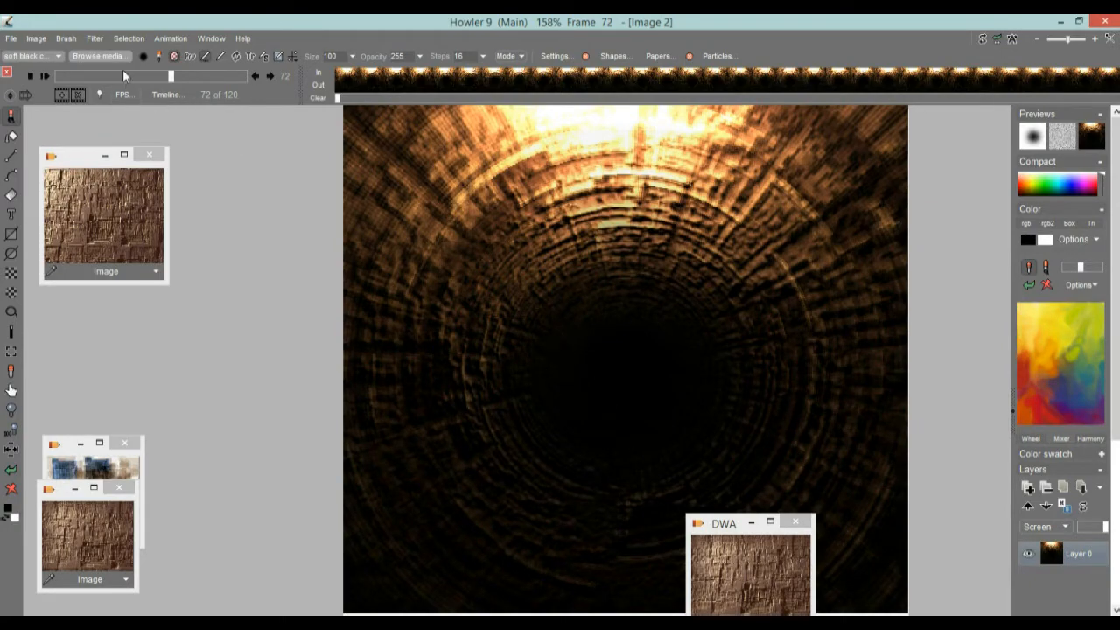
{"action": "mouse_move", "coordinate": [131, 79]}
{"action": "left_mouse_down"}
{"action": "mouse_move", "coordinate": [90, 79]}
{"action": "mouse_move", "coordinate": [267, 79]}
{"action": "mouse_move", "coordinate": [35, 77]}
{"action": "mouse_move", "coordinate": [133, 76]}
{"action": "left_mouse_up"}
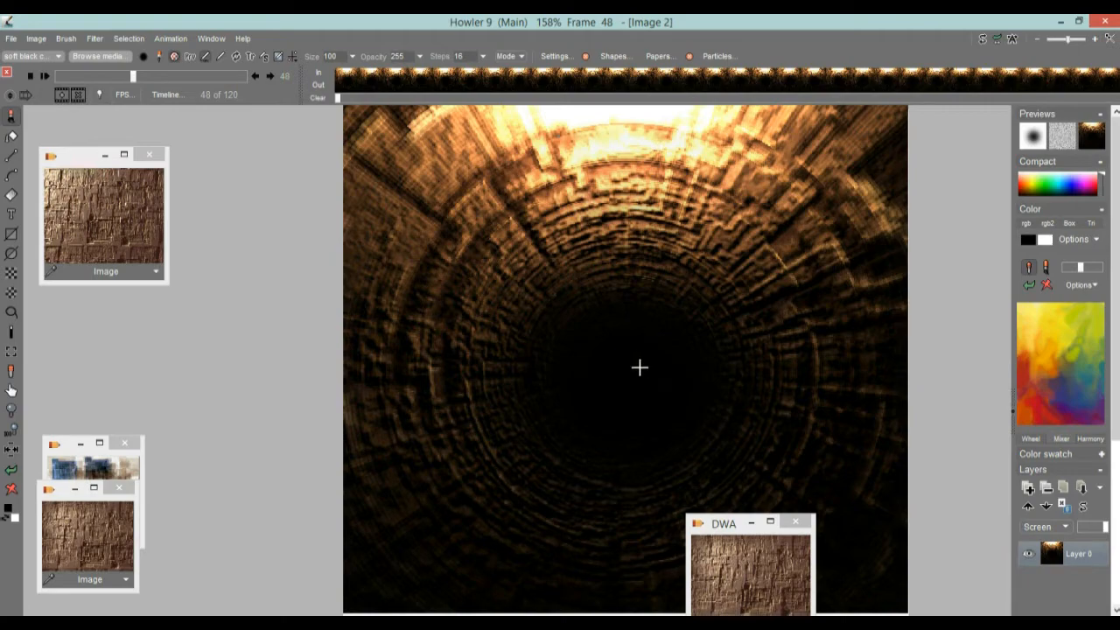
{"action": "left_click_drag", "start_coordinate": [142, 77], "coordinate": [57, 75]}
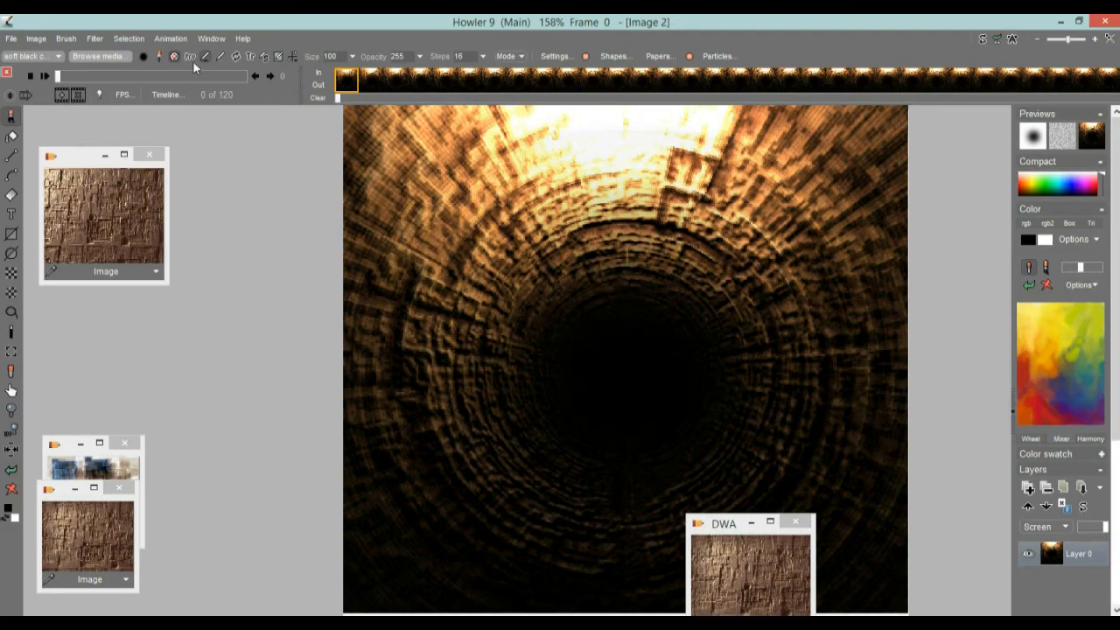
{"action": "left_click_drag", "start_coordinate": [128, 79], "coordinate": [72, 75]}
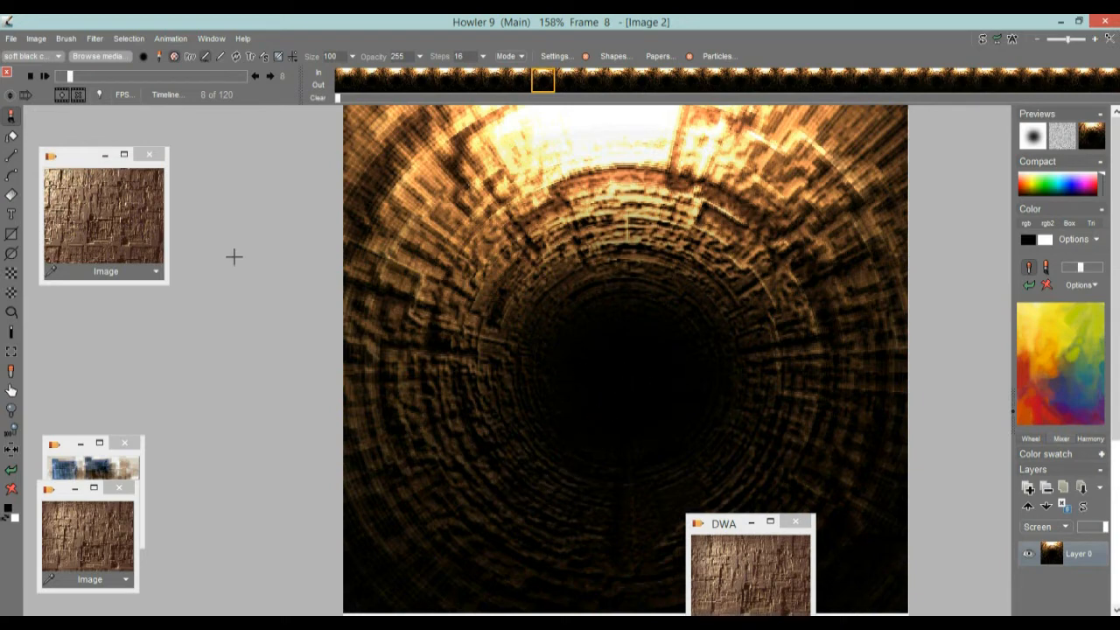
{"action": "left_click", "coordinate": [980, 40]}
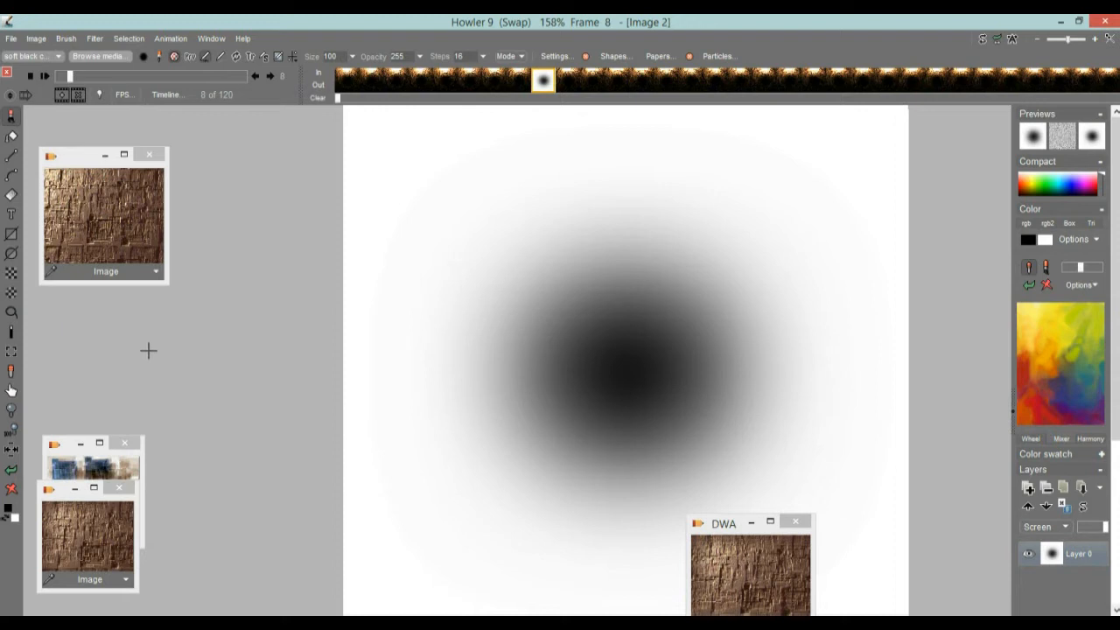
{"action": "left_click", "coordinate": [36, 40]}
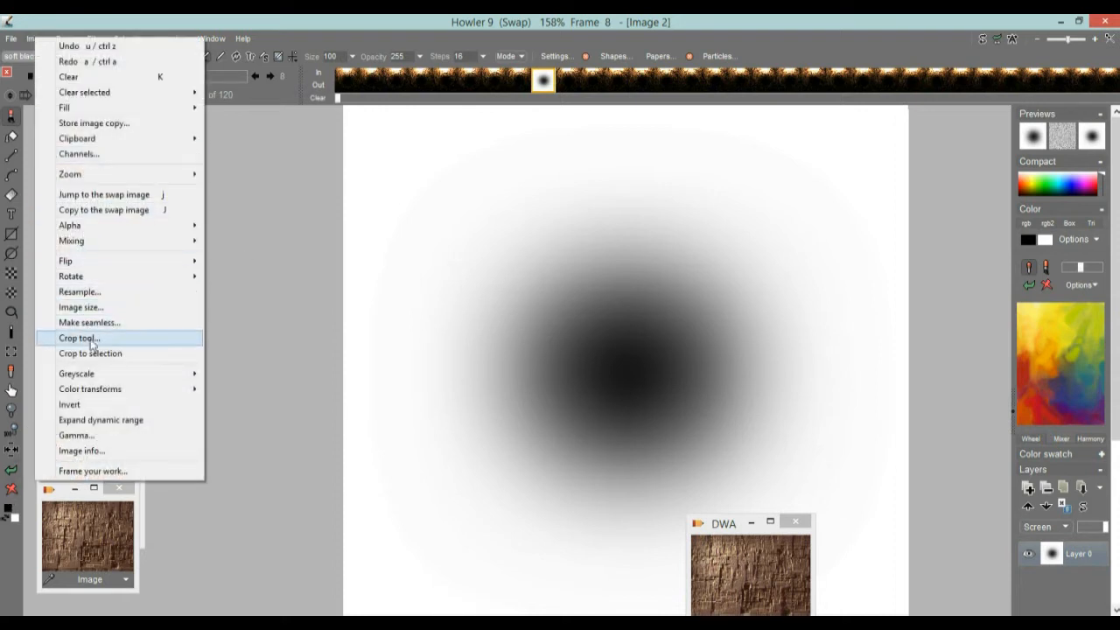
{"action": "left_click", "coordinate": [96, 404]}
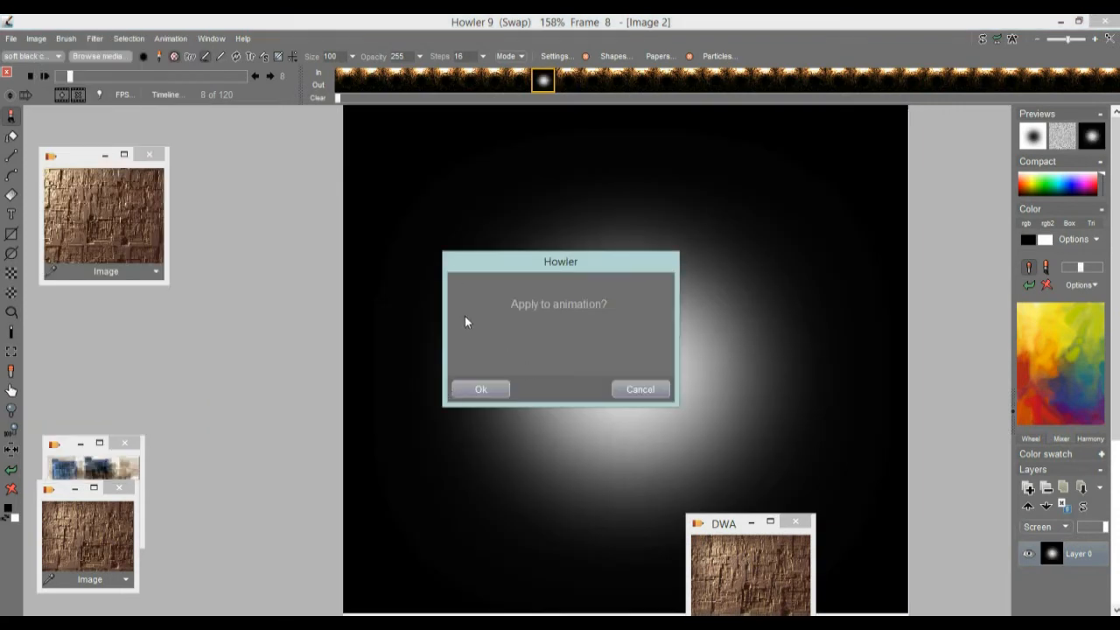
{"action": "left_click", "coordinate": [643, 389]}
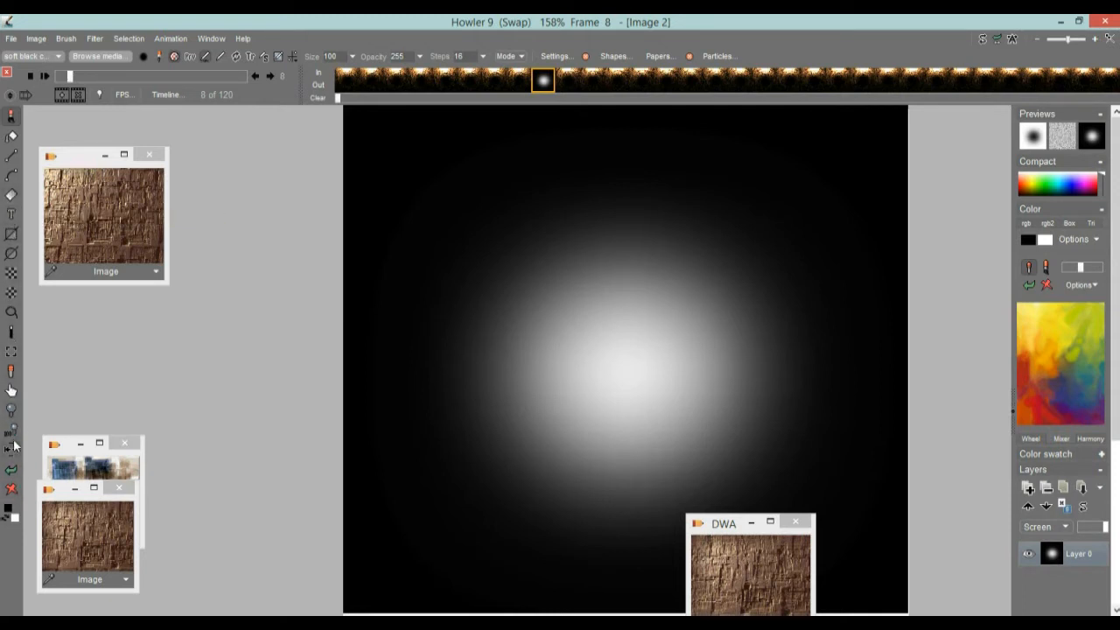
Step: Draw a yellow nova with 16 star elements and medium bloom at the center of the inverted swap image
{"action": "right_click", "coordinate": [11, 196]}
{"action": "mouse_move", "coordinate": [83, 324]}
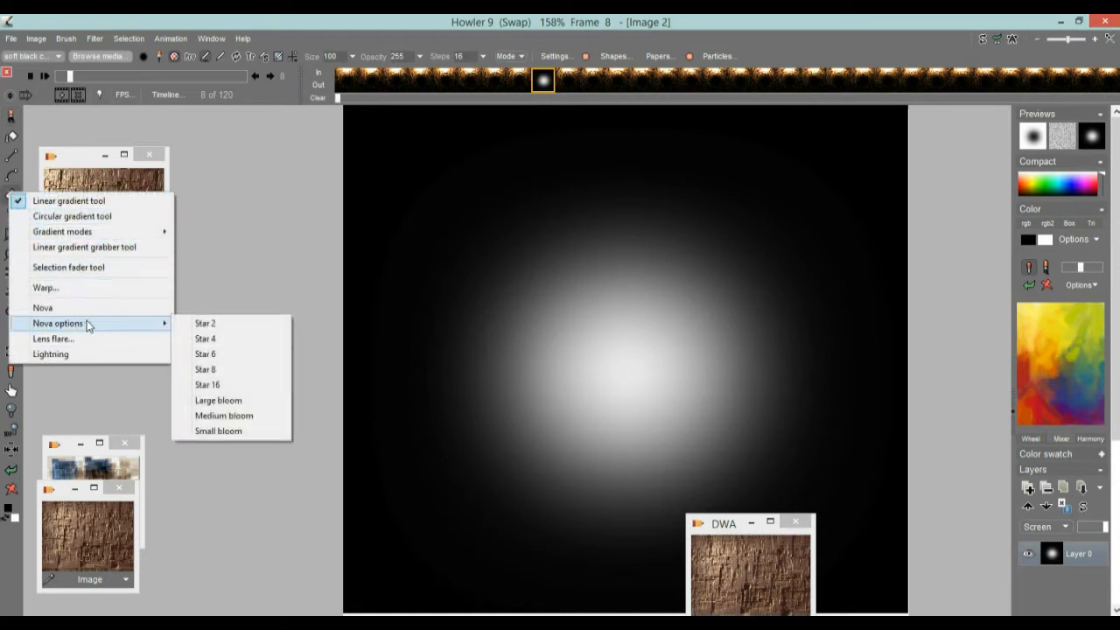
{"action": "left_click", "coordinate": [218, 383]}
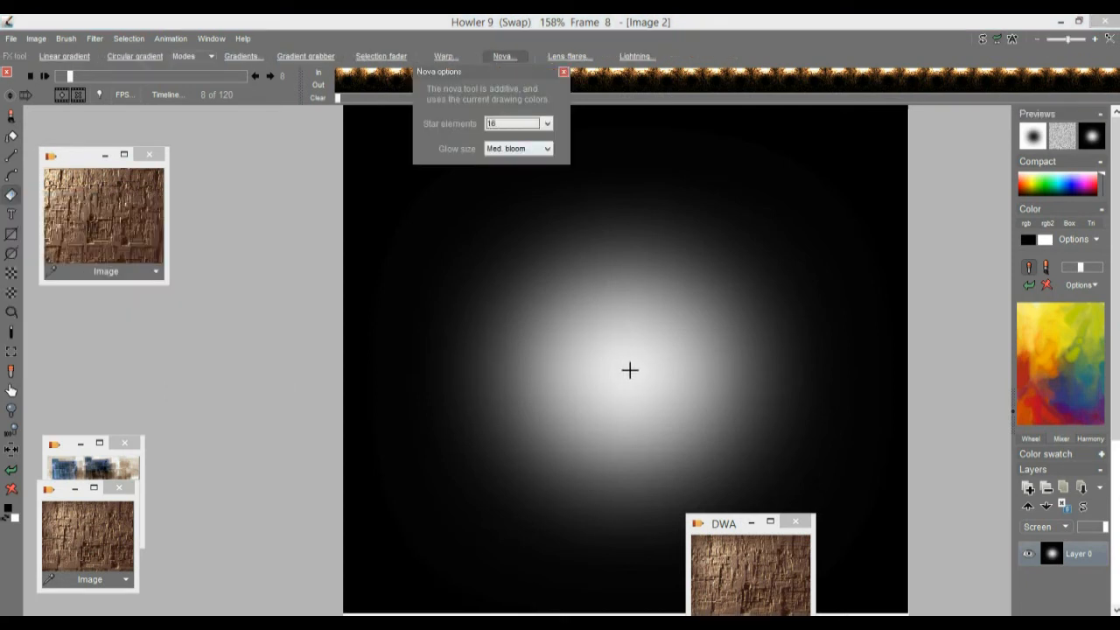
{"action": "left_click", "coordinate": [1055, 316]}
{"action": "left_click", "coordinate": [1040, 310]}
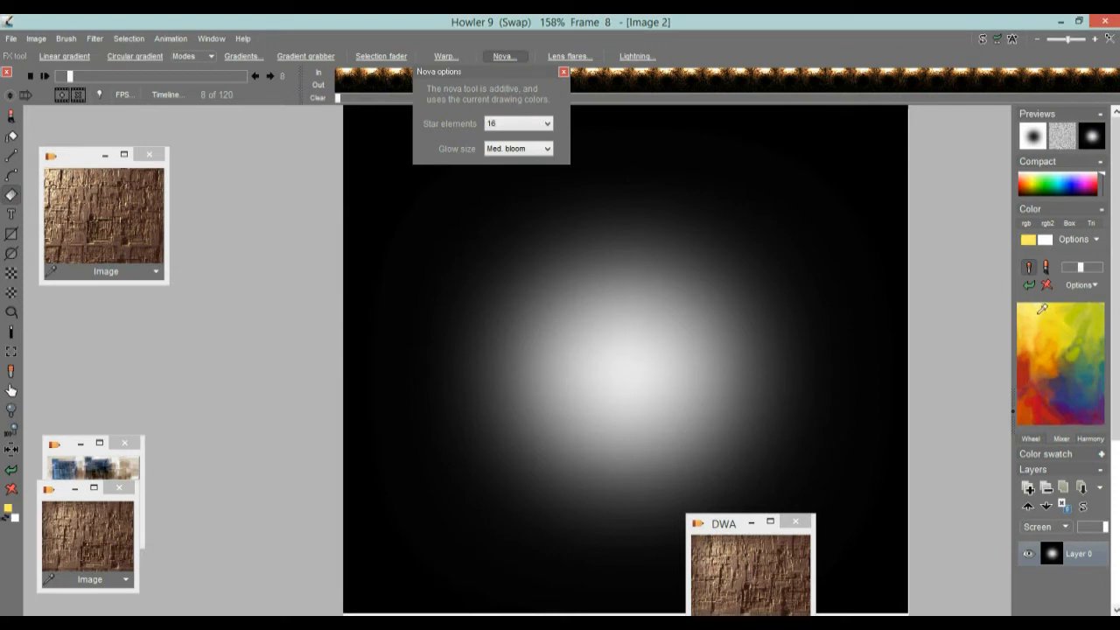
{"action": "left_click_drag", "start_coordinate": [625, 366], "coordinate": [670, 306]}
Step: Set the nova glow size to Small bloom and add a larger blue nova over the center glow
{"action": "left_click", "coordinate": [504, 150]}
{"action": "left_click", "coordinate": [510, 182]}
{"action": "left_click", "coordinate": [1099, 388]}
{"action": "left_click", "coordinate": [1085, 381]}
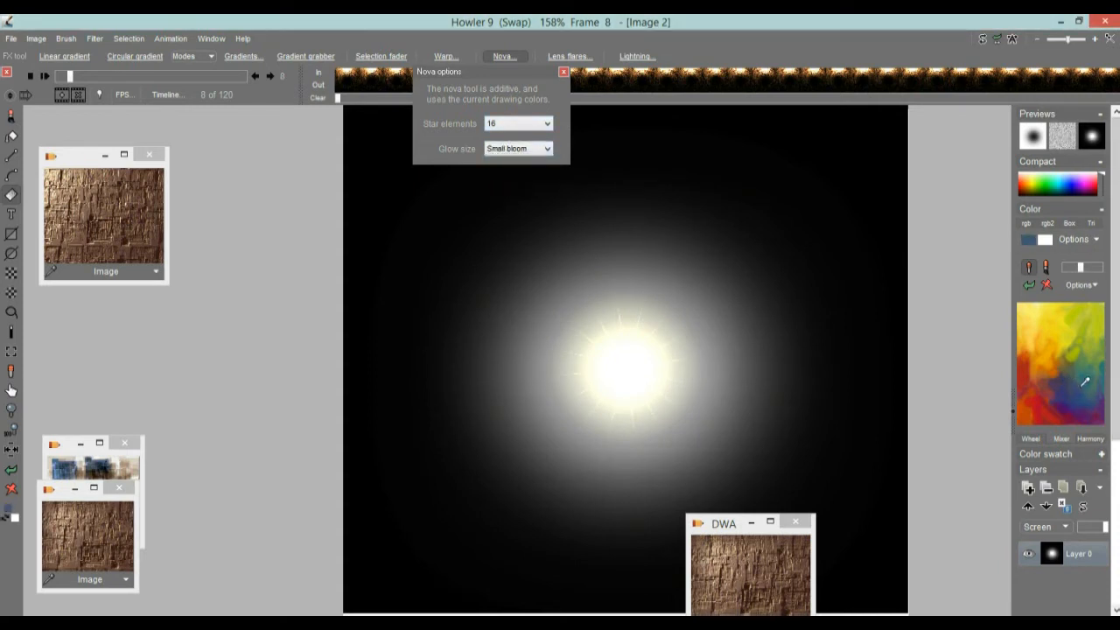
{"action": "left_click_drag", "start_coordinate": [650, 279], "coordinate": [769, 172]}
Step: Draw another large nova over the center glow and overlay a wider red nova from the same center
{"action": "left_click", "coordinate": [1088, 331]}
{"action": "left_click_drag", "start_coordinate": [625, 365], "coordinate": [733, 260]}
{"action": "left_click", "coordinate": [1047, 404]}
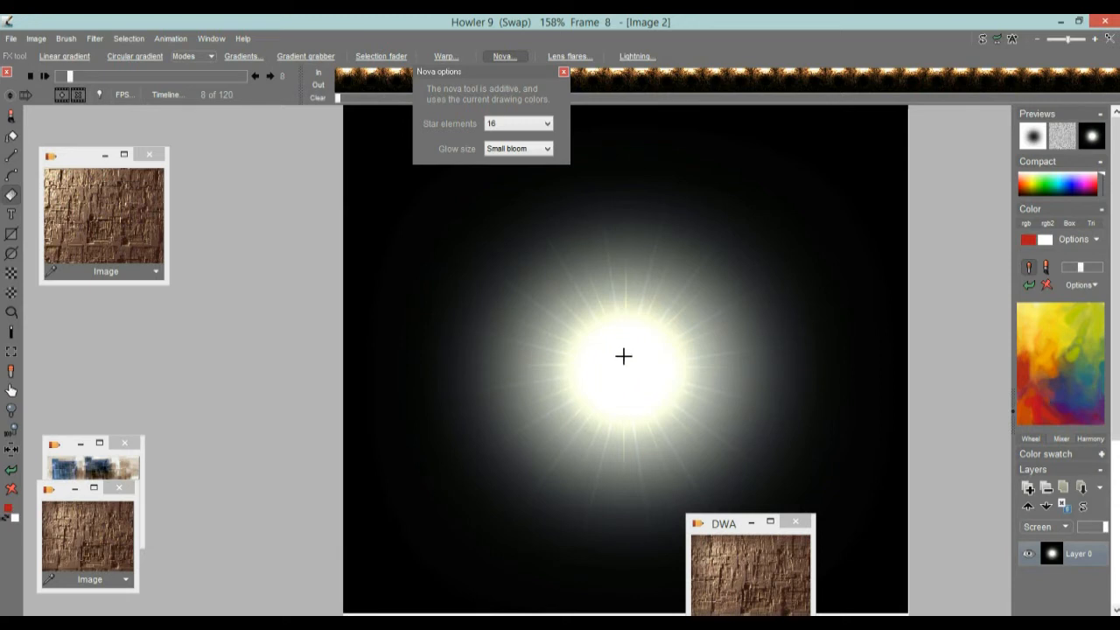
{"action": "left_click_drag", "start_coordinate": [625, 361], "coordinate": [813, 500]}
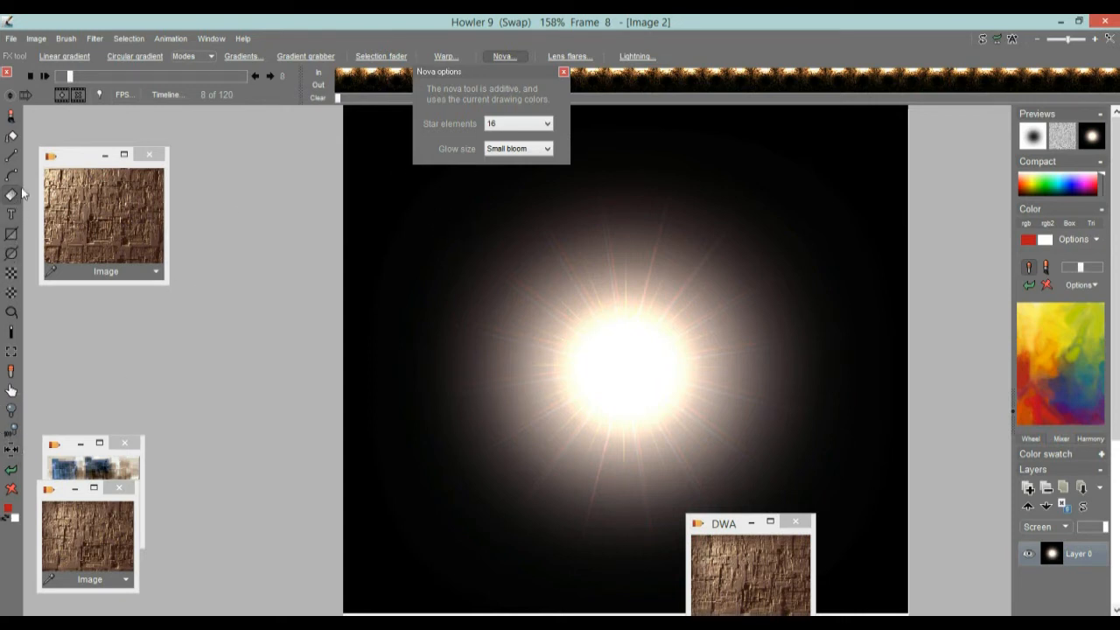
Step: Make an elliptical alpha selection centered on the glow, enclosing its outer halo, and enable the alpha overlay
{"action": "left_click", "coordinate": [11, 297]}
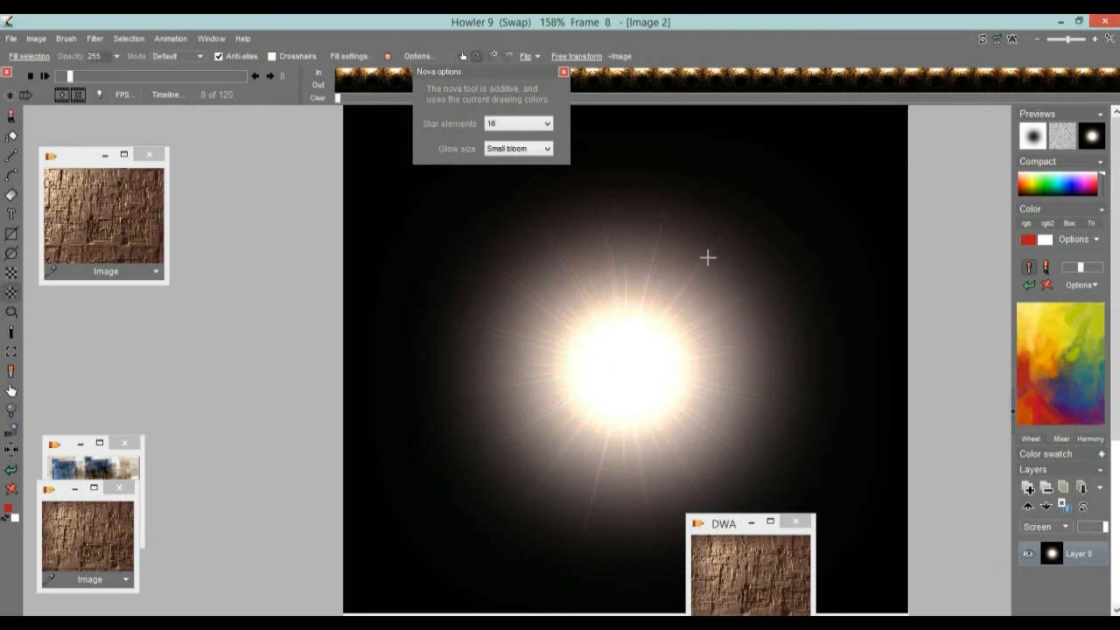
{"action": "left_click_drag", "start_coordinate": [730, 287], "coordinate": [828, 183]}
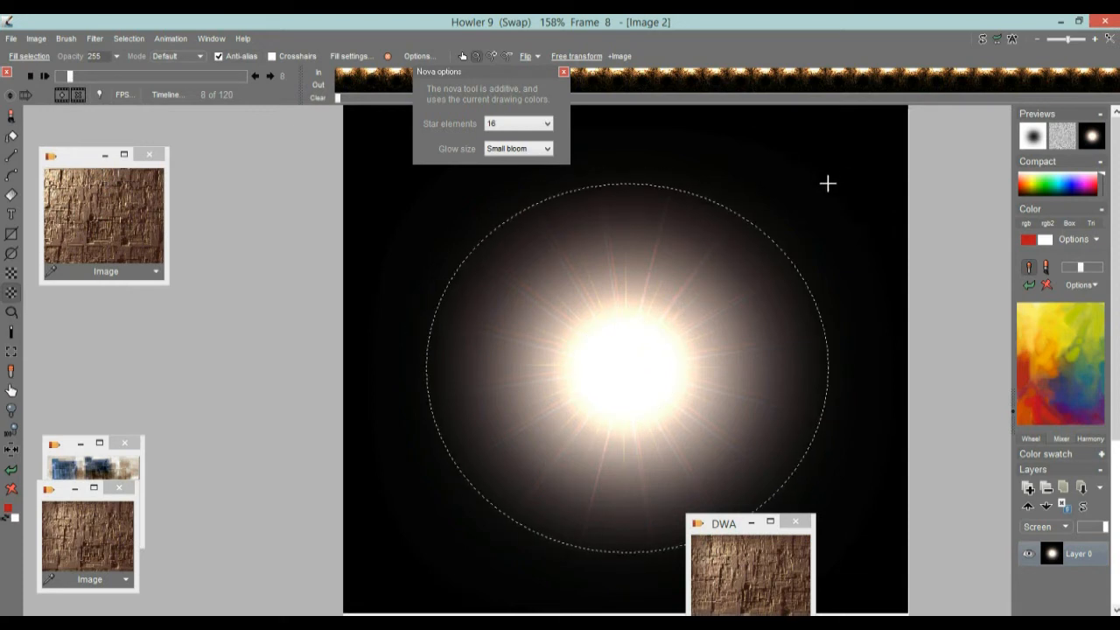
{"action": "left_click", "coordinate": [128, 39]}
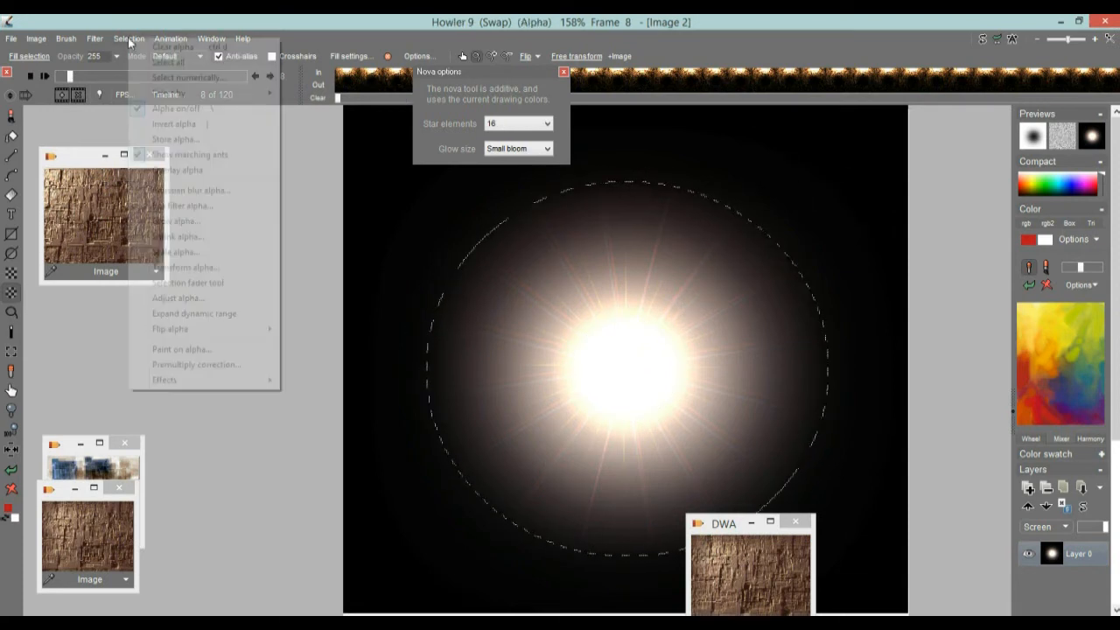
{"action": "left_click", "coordinate": [200, 170]}
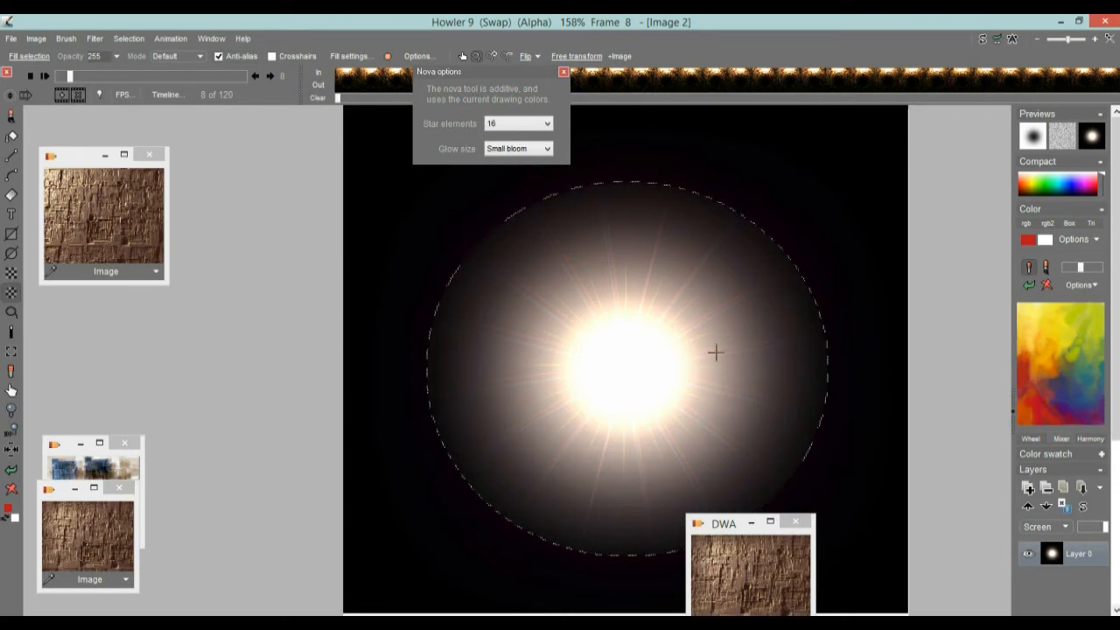
Step: Store the elliptical alpha in its own window, then move and enlarge that window beside the image
{"action": "left_click", "coordinate": [140, 40]}
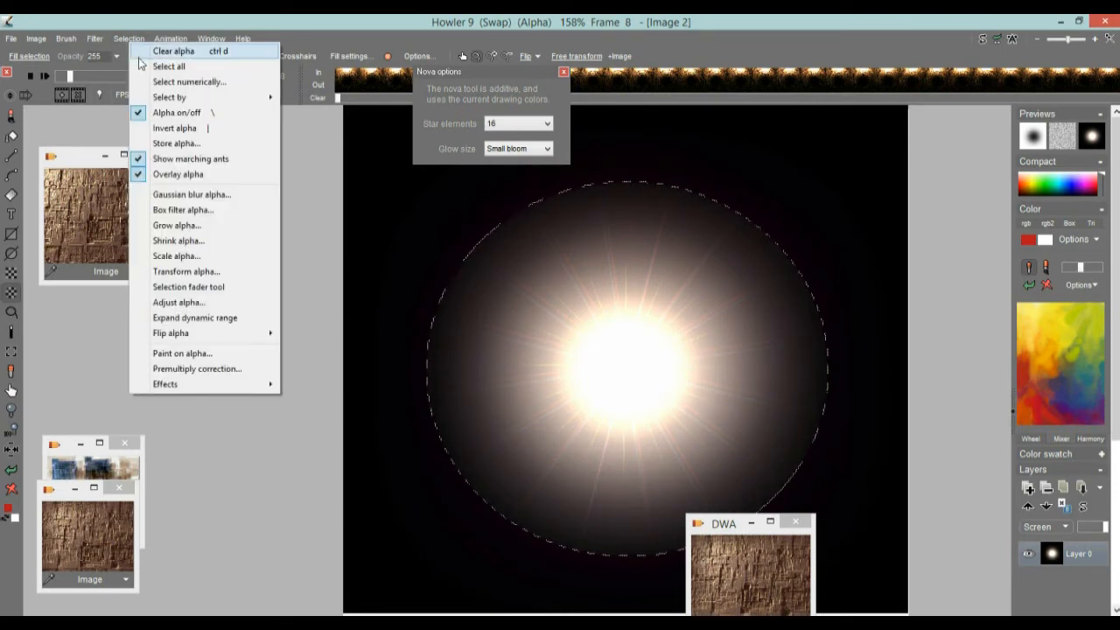
{"action": "left_click", "coordinate": [184, 143]}
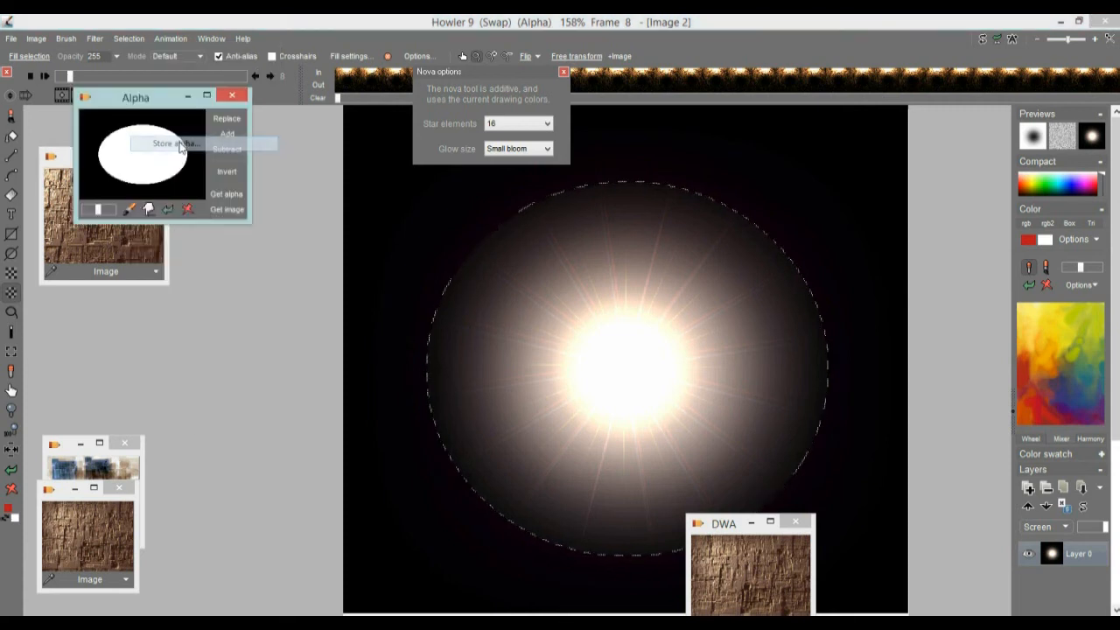
{"action": "left_click_drag", "start_coordinate": [127, 103], "coordinate": [188, 283]}
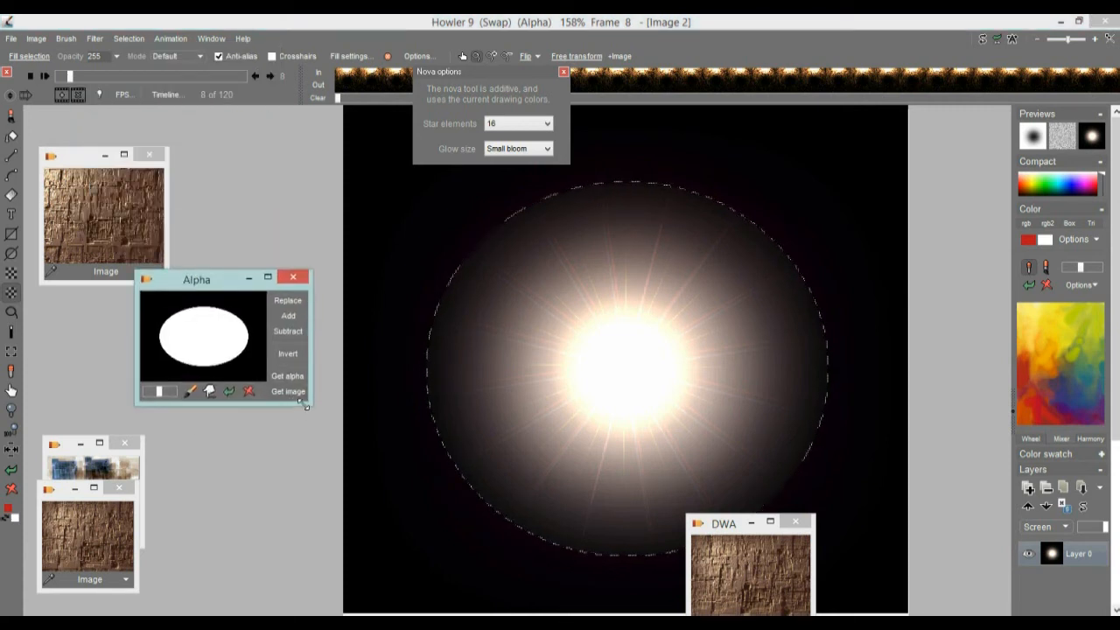
{"action": "left_click_drag", "start_coordinate": [306, 405], "coordinate": [376, 506]}
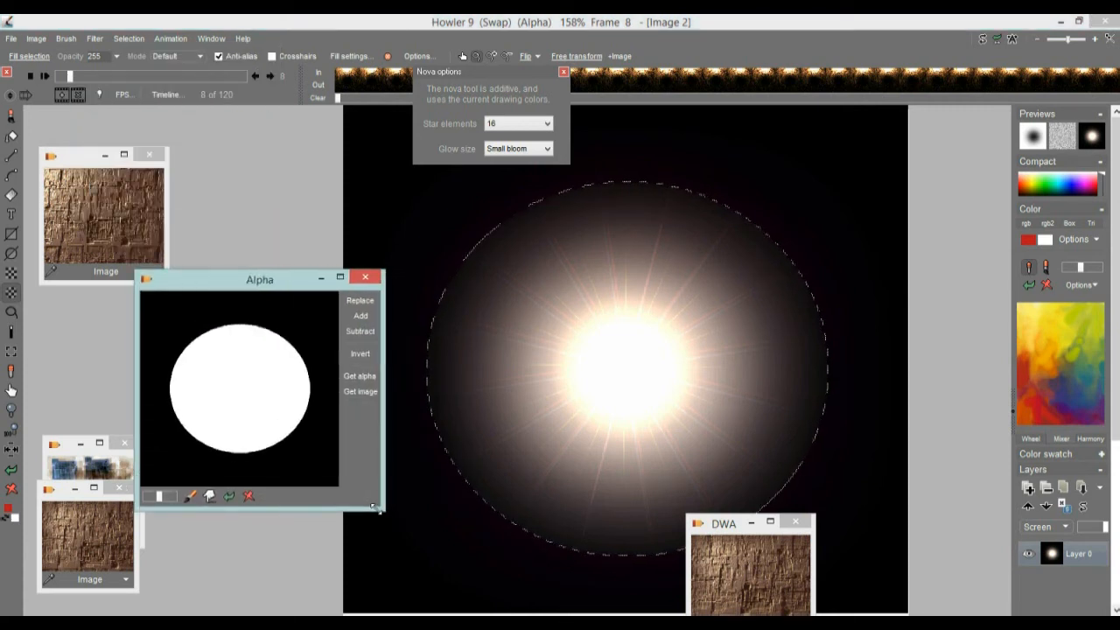
Step: Soften the elliptical selection with a moderate Gaussian blur using the Approximate algorithm and load the blurred alpha into the stored alpha window
{"action": "left_click", "coordinate": [129, 39]}
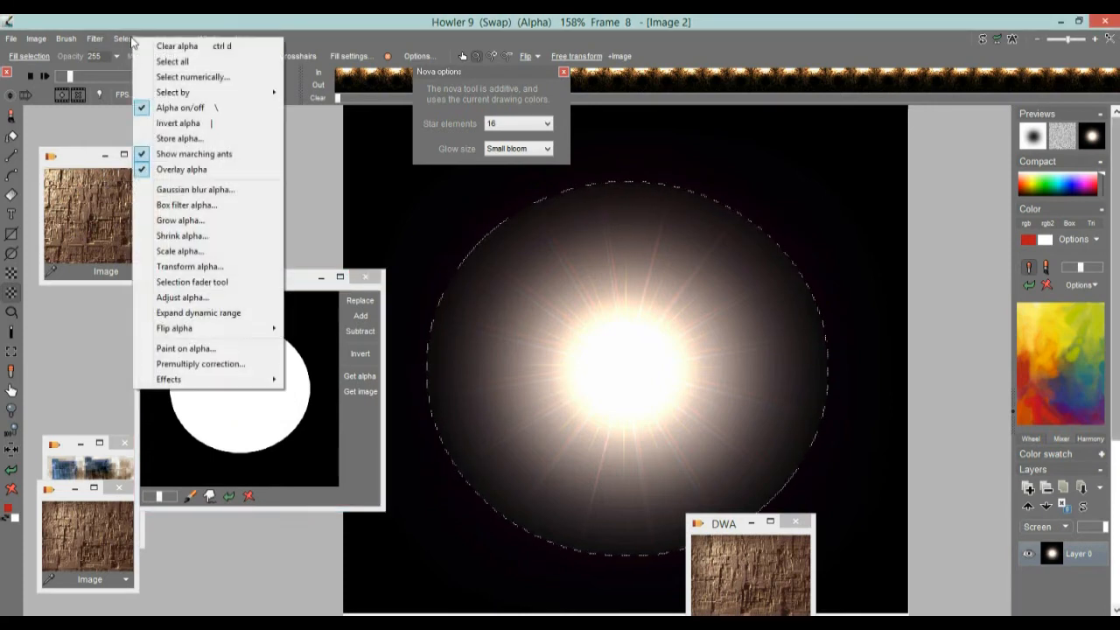
{"action": "left_click", "coordinate": [178, 194]}
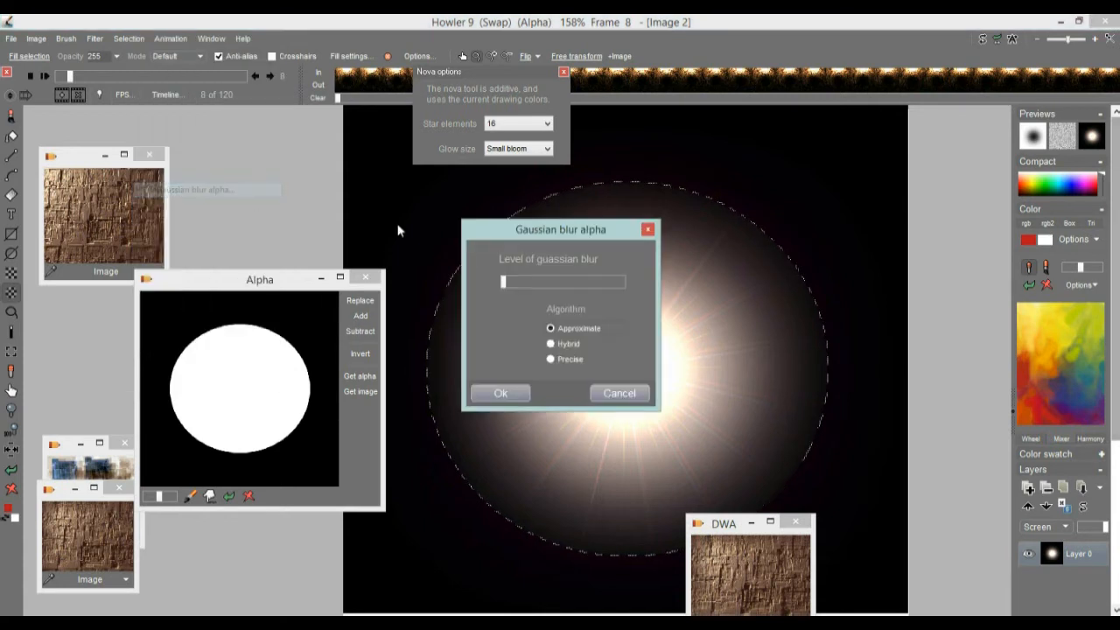
{"action": "left_click_drag", "start_coordinate": [505, 283], "coordinate": [549, 287]}
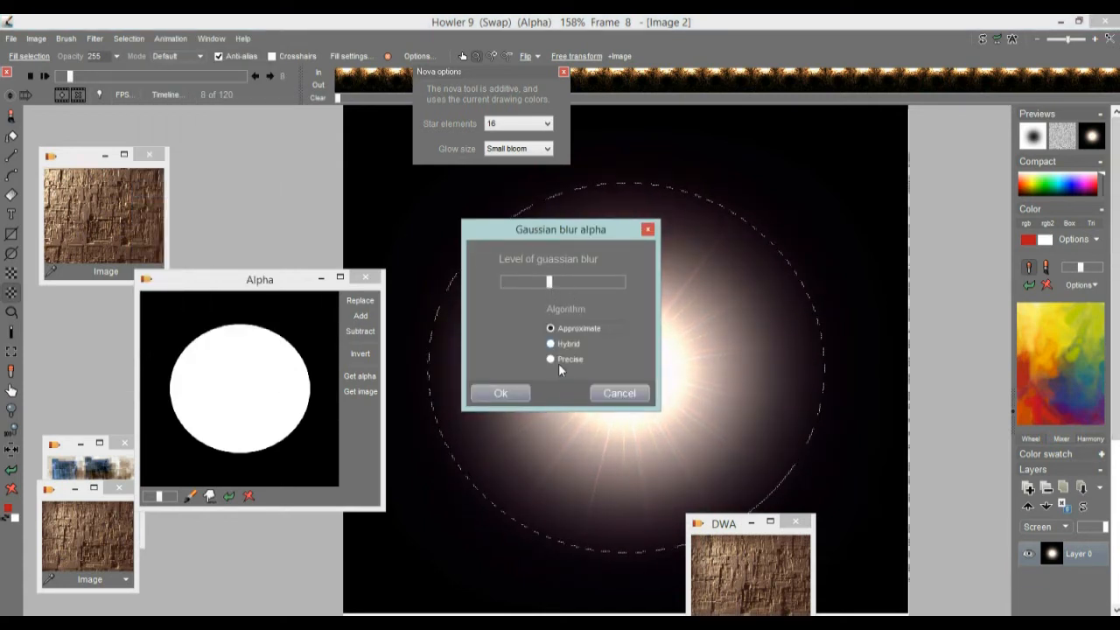
{"action": "left_click", "coordinate": [506, 393]}
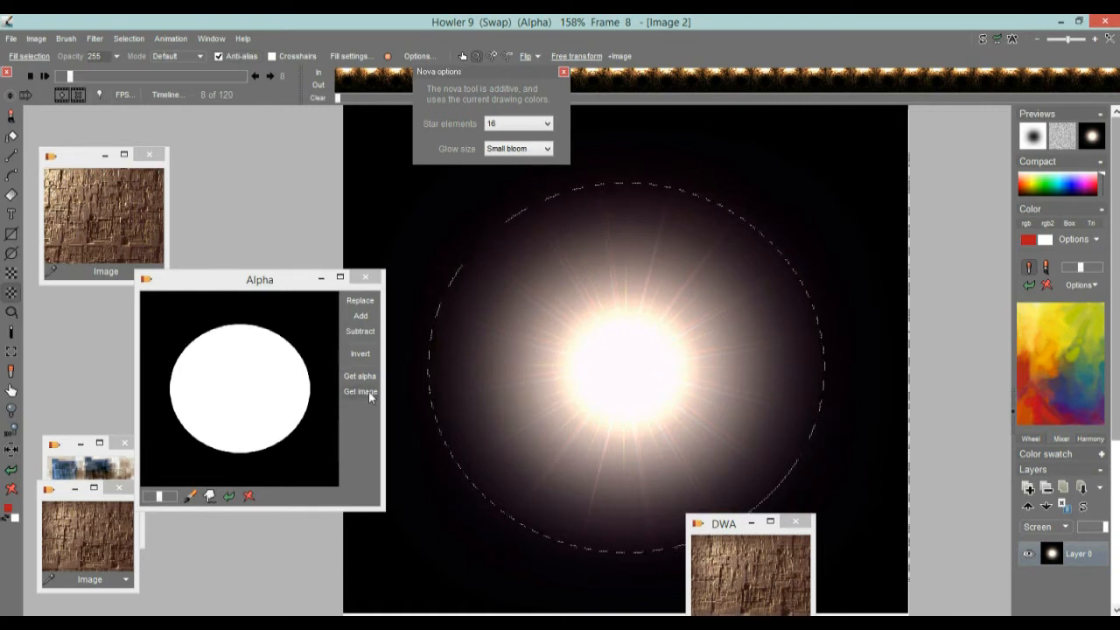
{"action": "left_click", "coordinate": [360, 376]}
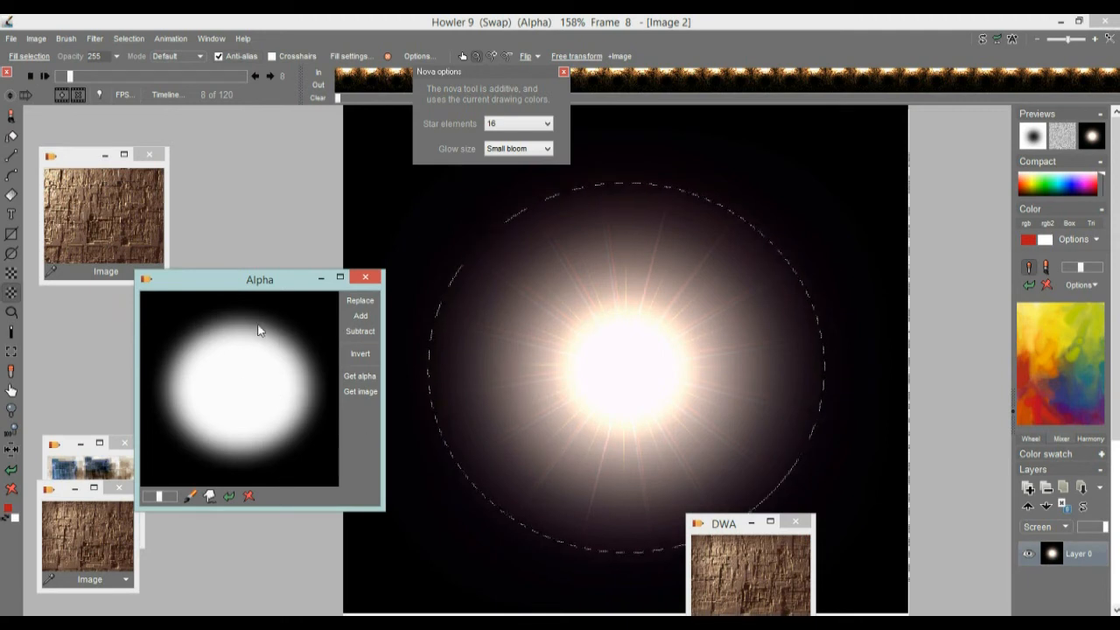
Step: Turn the soft-edged glow selection into a brush and store a managed copy of it beside the image
{"action": "left_click", "coordinate": [71, 40]}
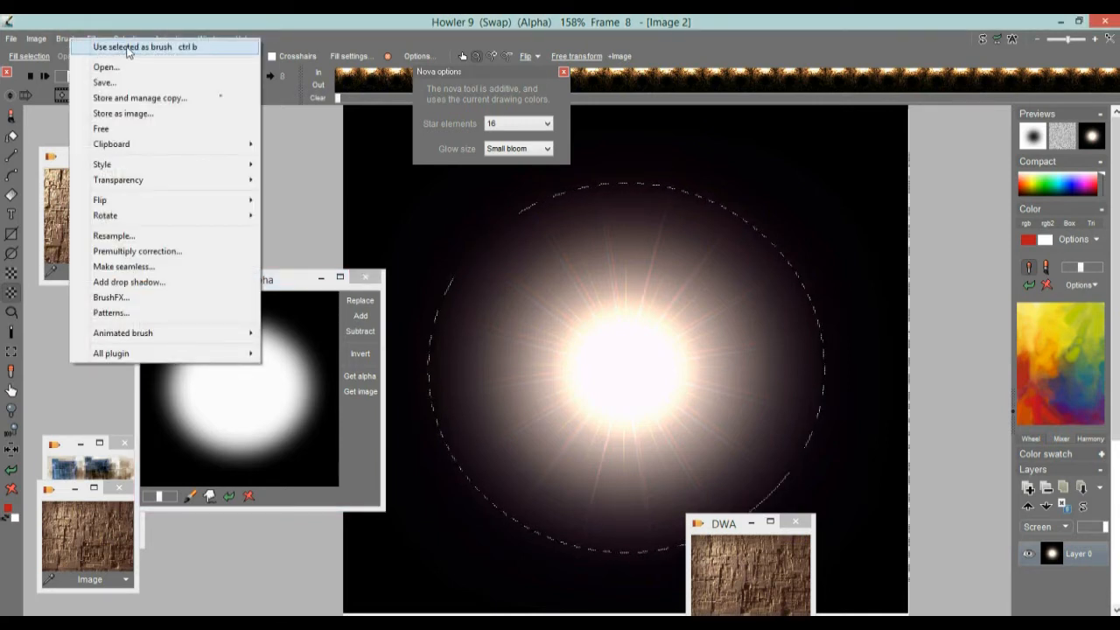
{"action": "left_click", "coordinate": [128, 49]}
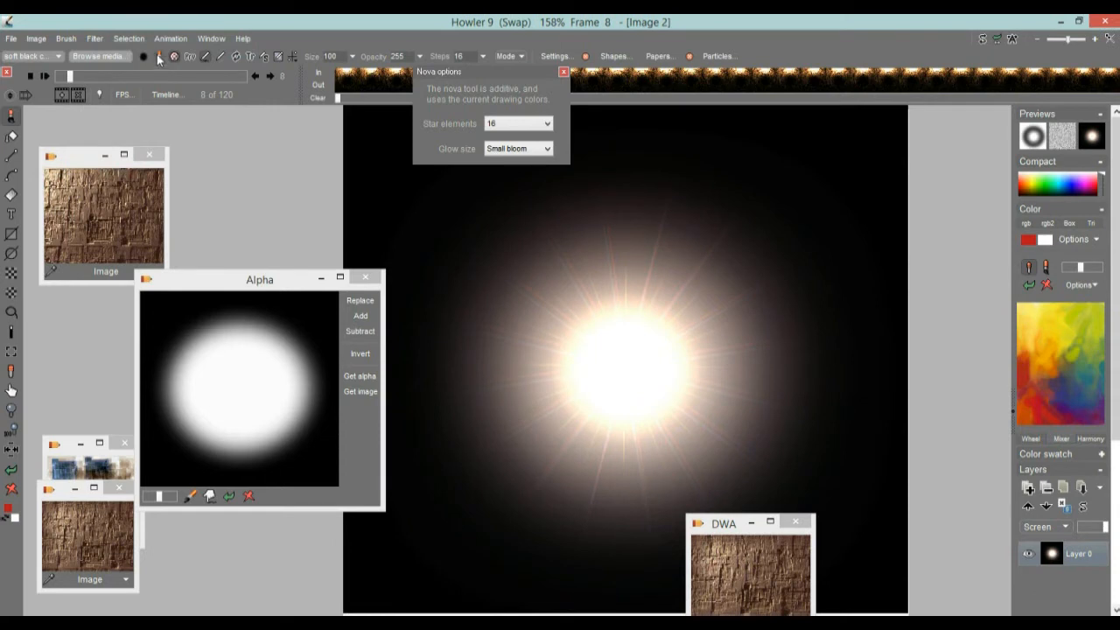
{"action": "left_click_drag", "start_coordinate": [249, 282], "coordinate": [214, 275]}
{"action": "left_click", "coordinate": [65, 39]}
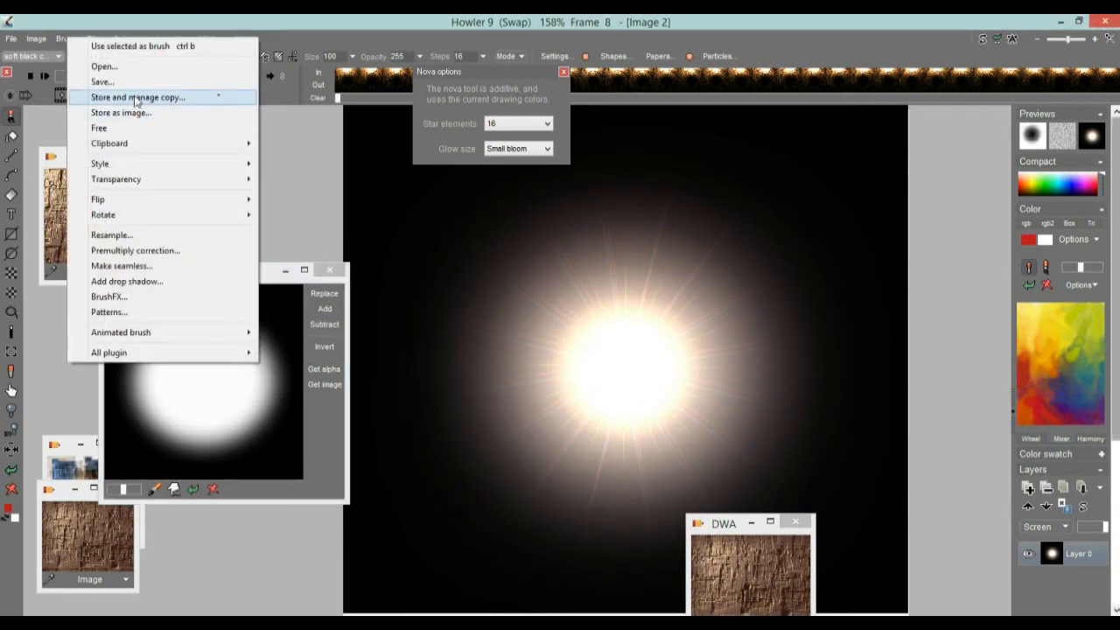
{"action": "left_click", "coordinate": [169, 98]}
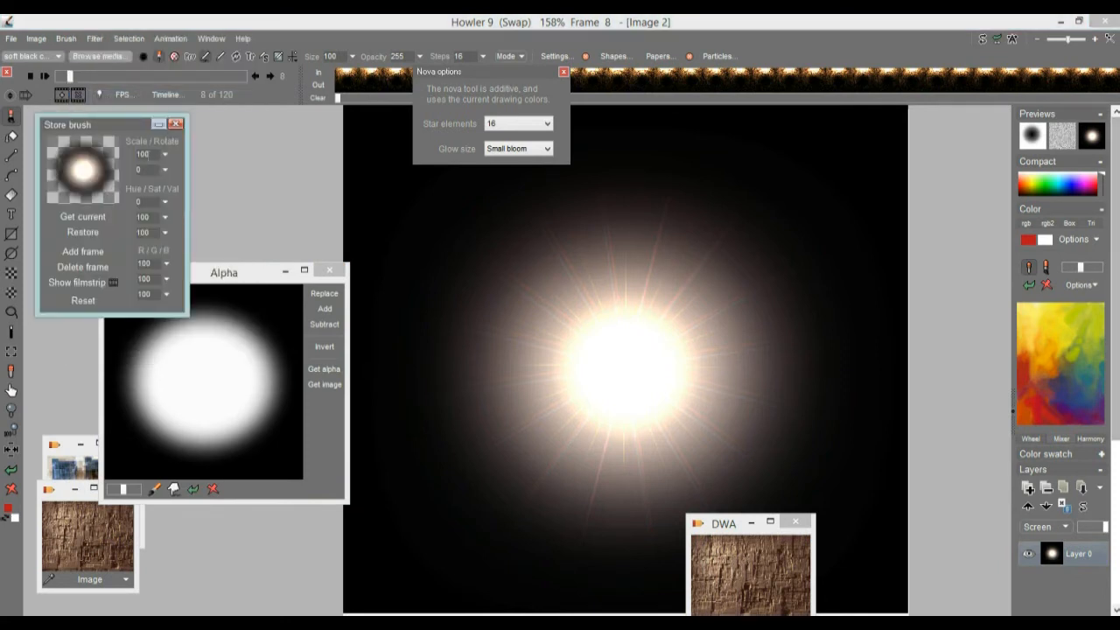
{"action": "mouse_move", "coordinate": [96, 124]}
{"action": "left_mouse_down"}
{"action": "mouse_move", "coordinate": [139, 121]}
{"action": "mouse_move", "coordinate": [237, 162]}
{"action": "left_mouse_up"}
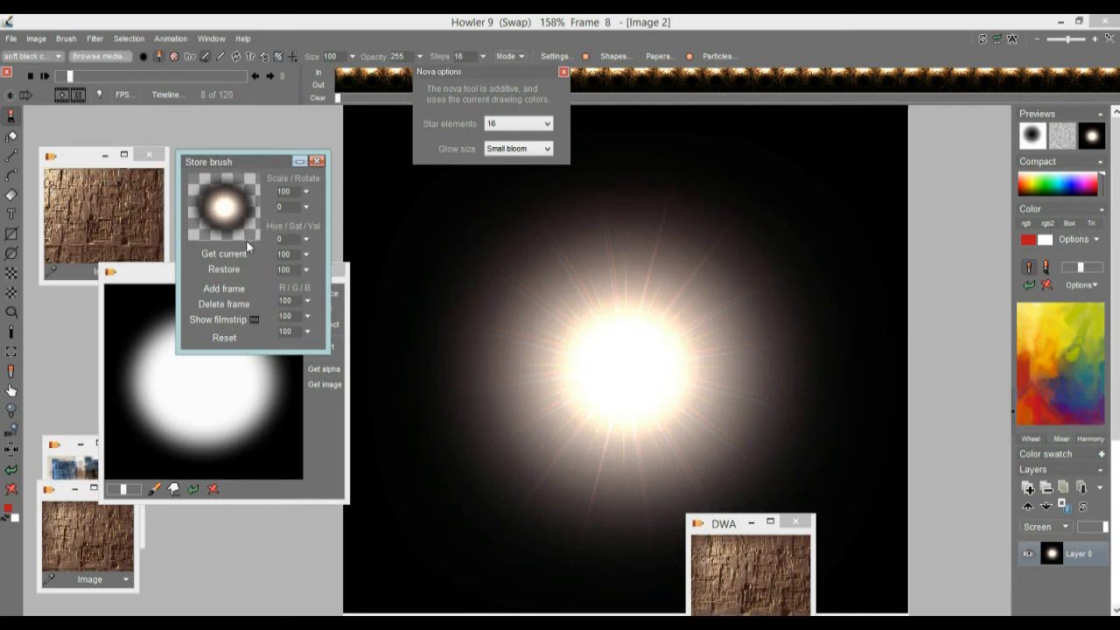
{"action": "left_click_drag", "start_coordinate": [259, 161], "coordinate": [153, 158]}
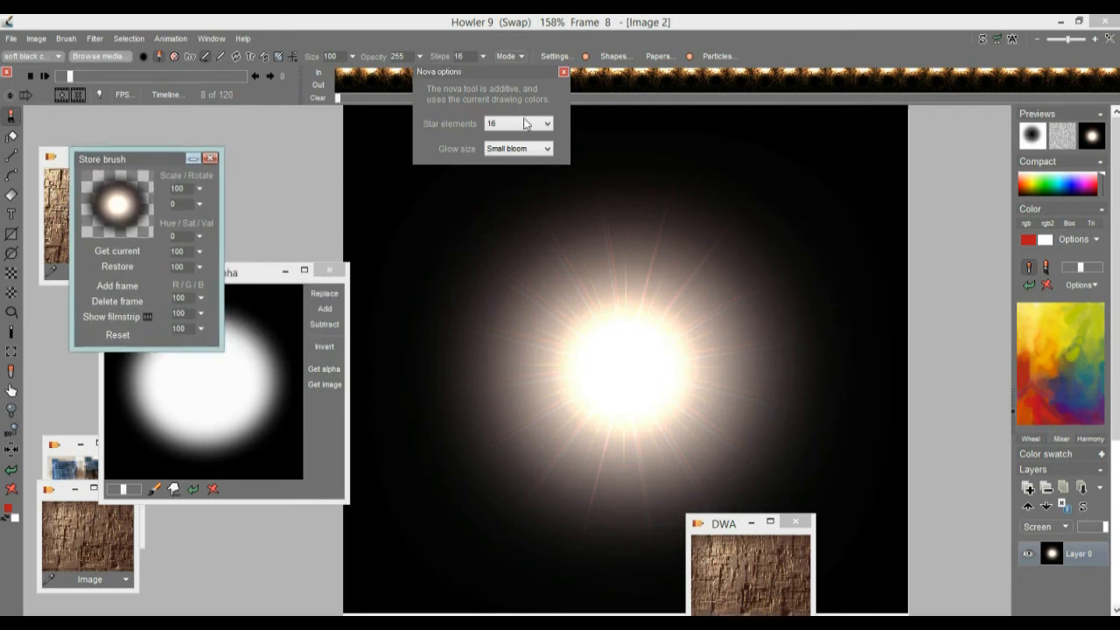
Step: Close the nova options, switch from the swap image to the main image and go to frame 3
{"action": "left_click", "coordinate": [564, 71]}
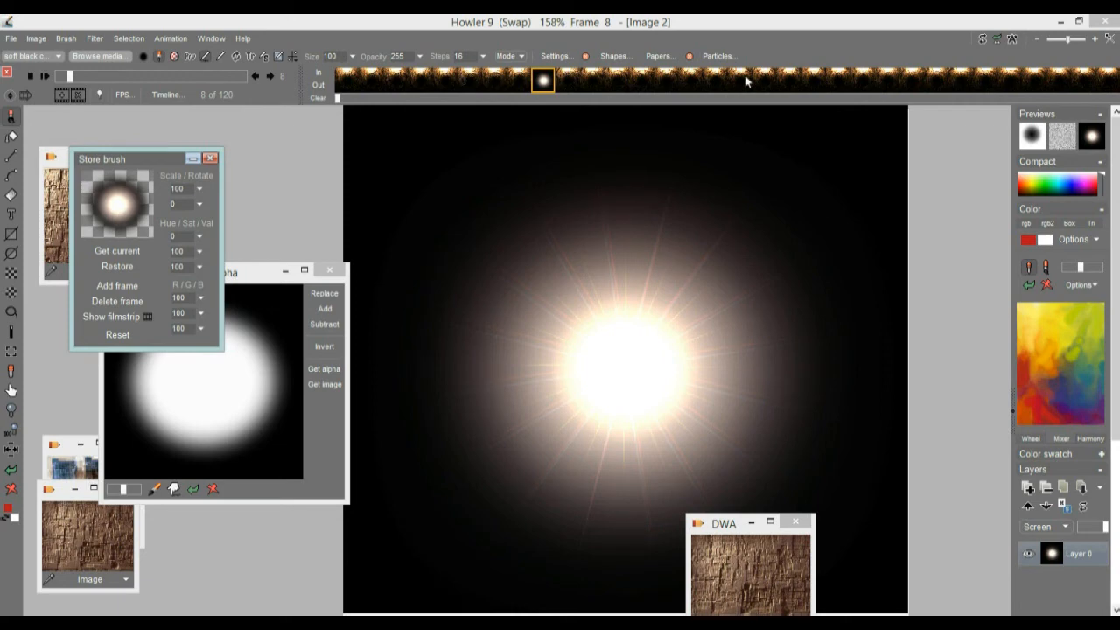
{"action": "left_click", "coordinate": [984, 41]}
{"action": "mouse_move", "coordinate": [411, 83]}
{"action": "left_mouse_down"}
{"action": "mouse_move", "coordinate": [613, 83]}
{"action": "mouse_move", "coordinate": [426, 82]}
{"action": "left_mouse_up"}
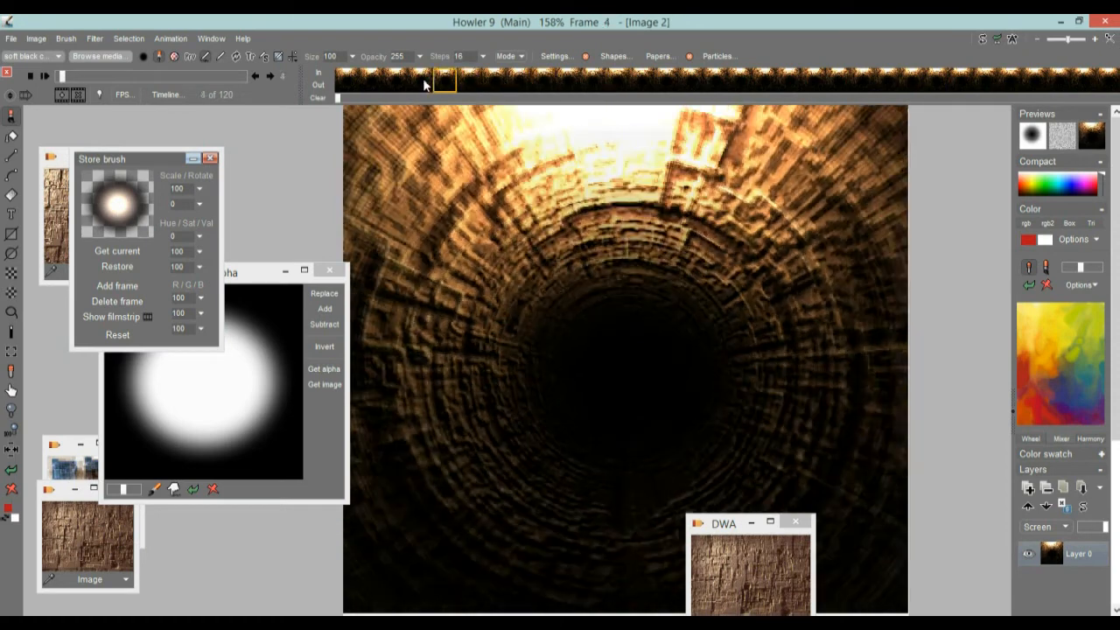
Step: Try stamping the stored glow brush onto the upper-left tunnel wall of frame 3, then undo the stamp
{"action": "left_click", "coordinate": [125, 208]}
{"action": "left_click", "coordinate": [390, 197]}
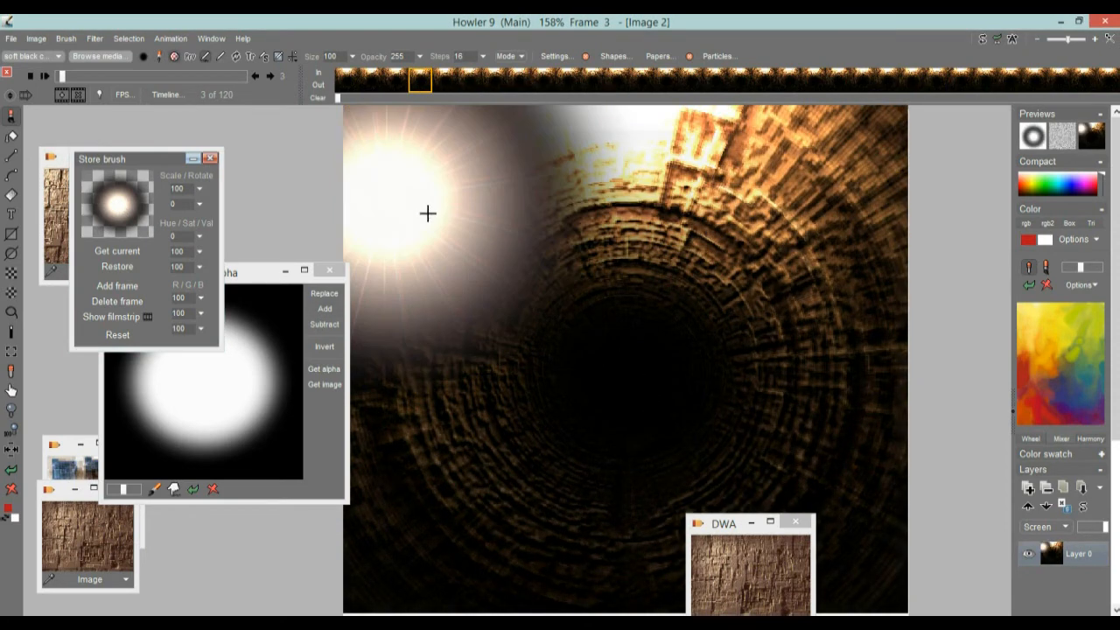
{"action": "left_click", "coordinate": [13, 470]}
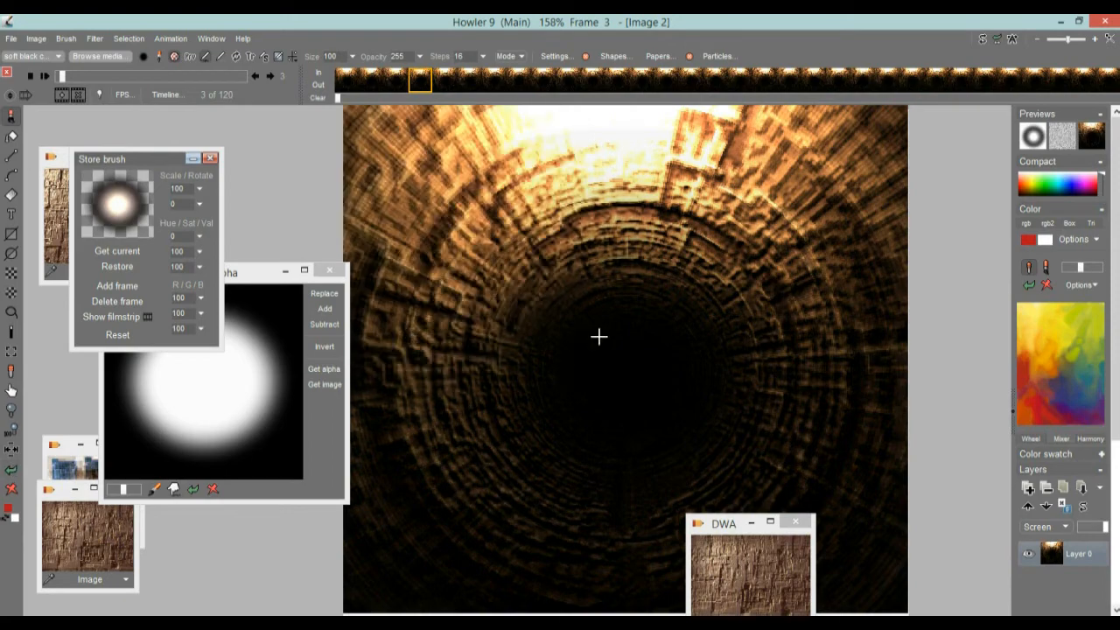
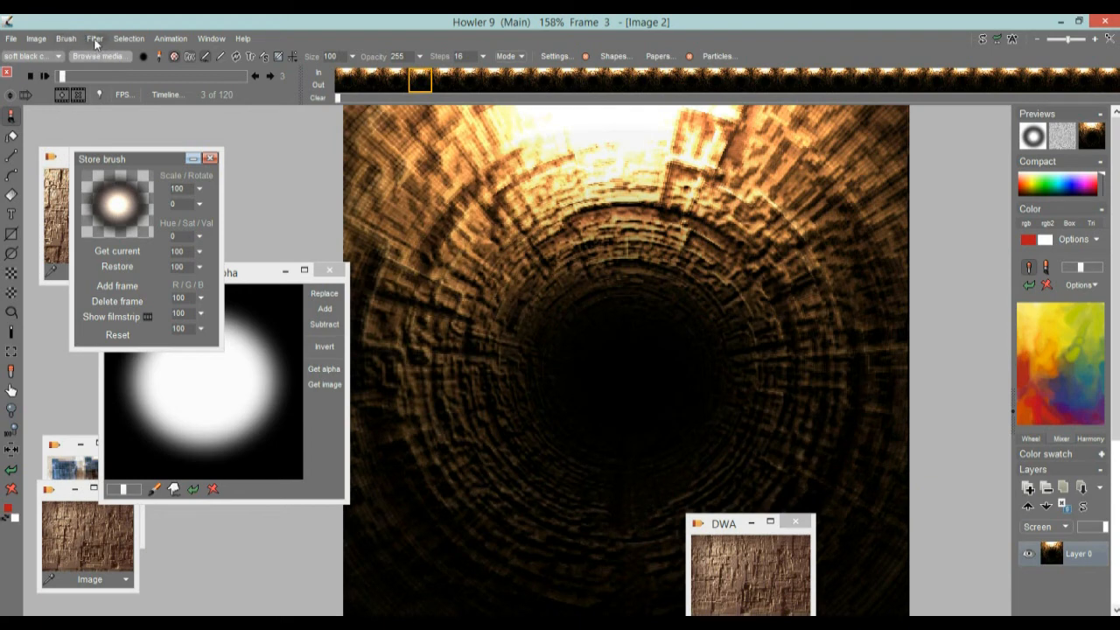
Step: Store the 120-frame tunnel animation to disc before compositing the glow onto it
{"action": "left_click", "coordinate": [182, 39]}
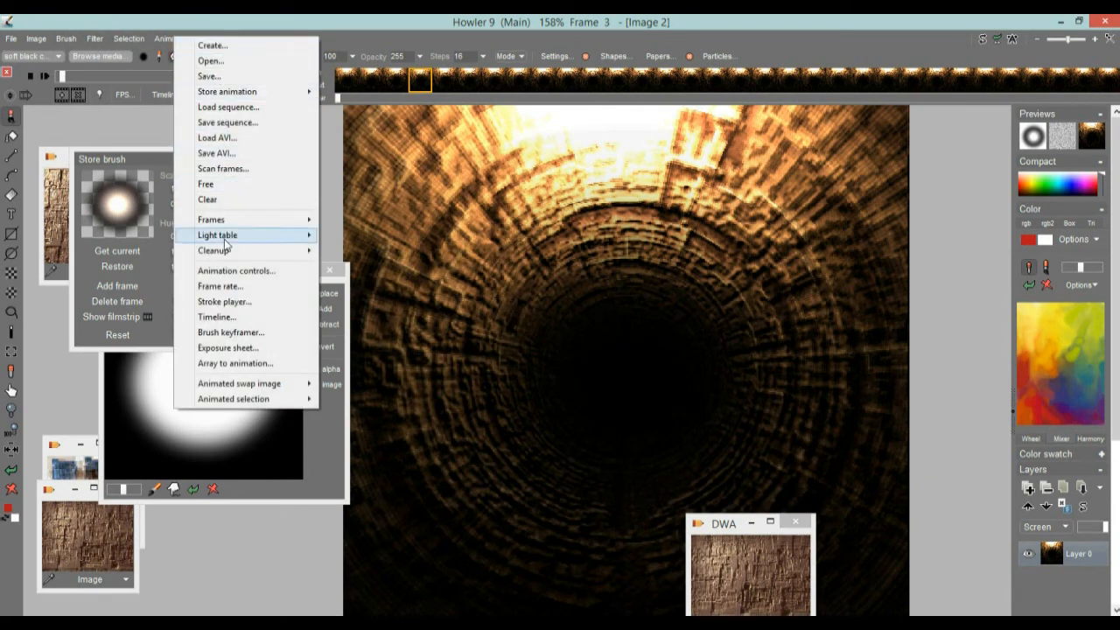
{"action": "left_click", "coordinate": [243, 336]}
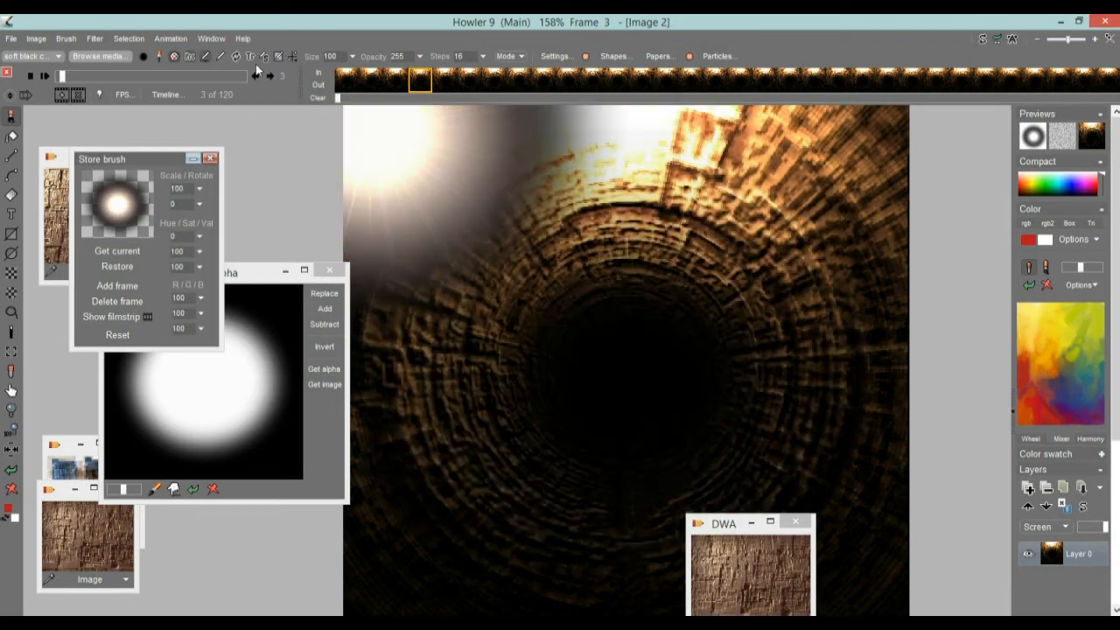
{"action": "left_click", "coordinate": [182, 39]}
{"action": "mouse_move", "coordinate": [267, 92]}
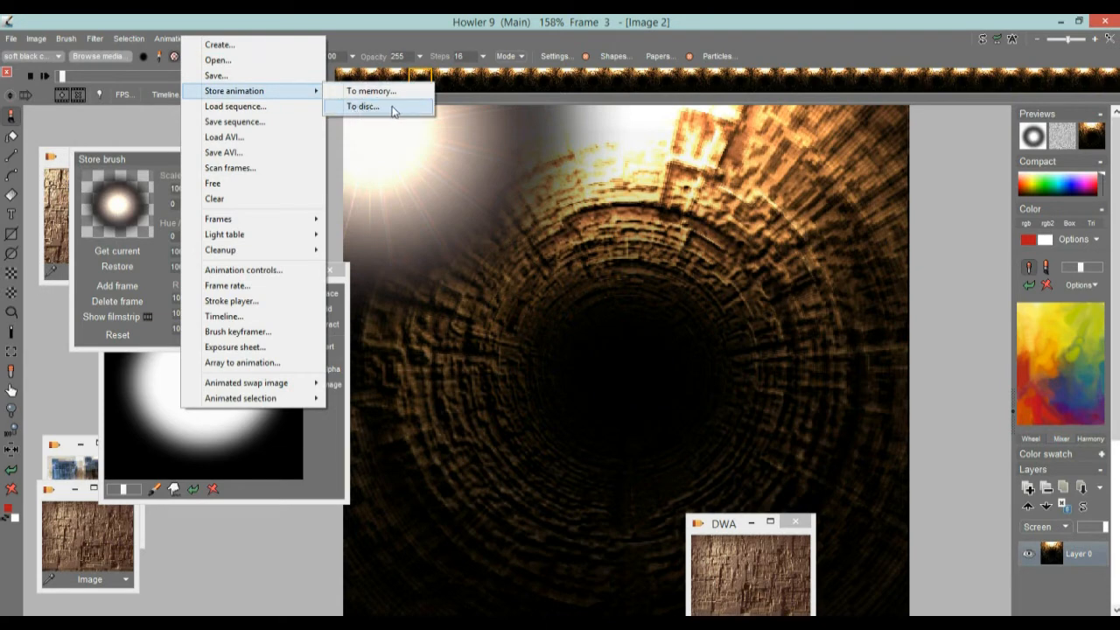
{"action": "left_click", "coordinate": [356, 107]}
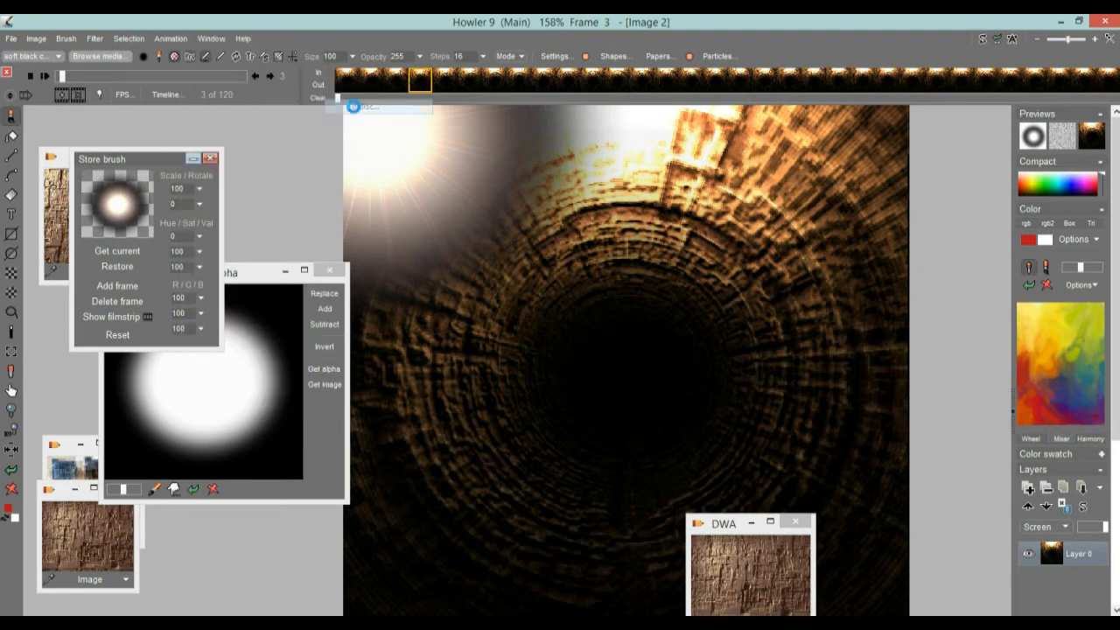
Step: Move the stored tunnel animation's window clear of the image and close the old stored DWA texture window
{"action": "left_click_drag", "start_coordinate": [853, 174], "coordinate": [918, 519]}
{"action": "left_click_drag", "start_coordinate": [727, 525], "coordinate": [722, 439]}
{"action": "left_click", "coordinate": [792, 436]}
{"action": "mouse_move", "coordinate": [918, 522]}
{"action": "left_mouse_down"}
{"action": "mouse_move", "coordinate": [905, 533]}
{"action": "mouse_move", "coordinate": [922, 512]}
{"action": "mouse_move", "coordinate": [951, 510]}
{"action": "mouse_move", "coordinate": [938, 533]}
{"action": "mouse_move", "coordinate": [933, 521]}
{"action": "left_mouse_up"}
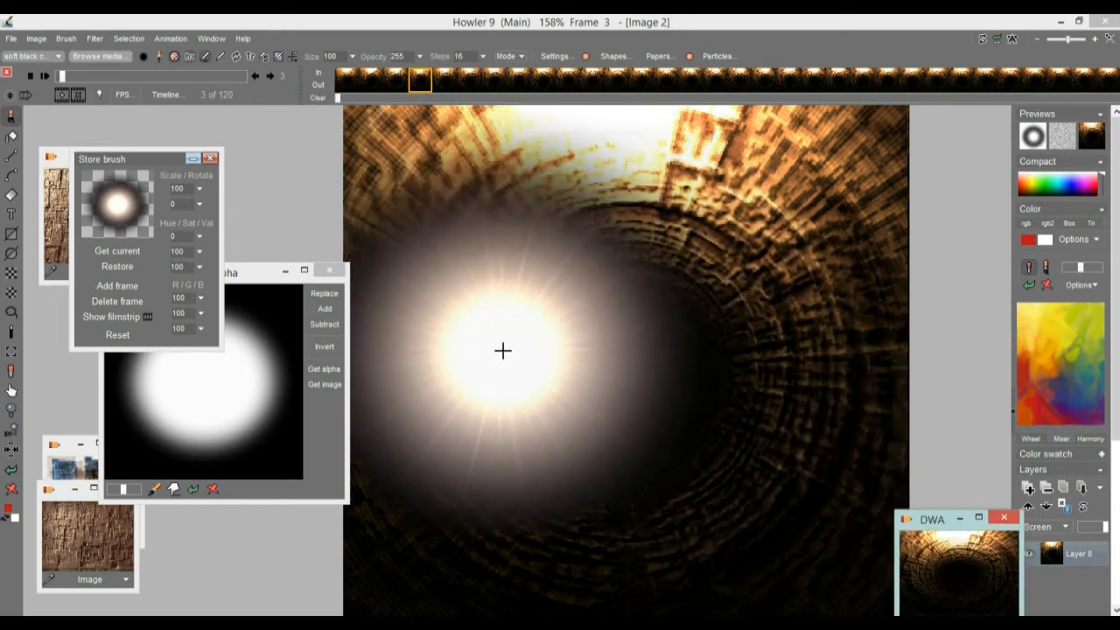
Step: Go to frame 0, open the Brush keyframer and enlarge its window to cover most of the workspace
{"action": "left_click", "coordinate": [169, 38]}
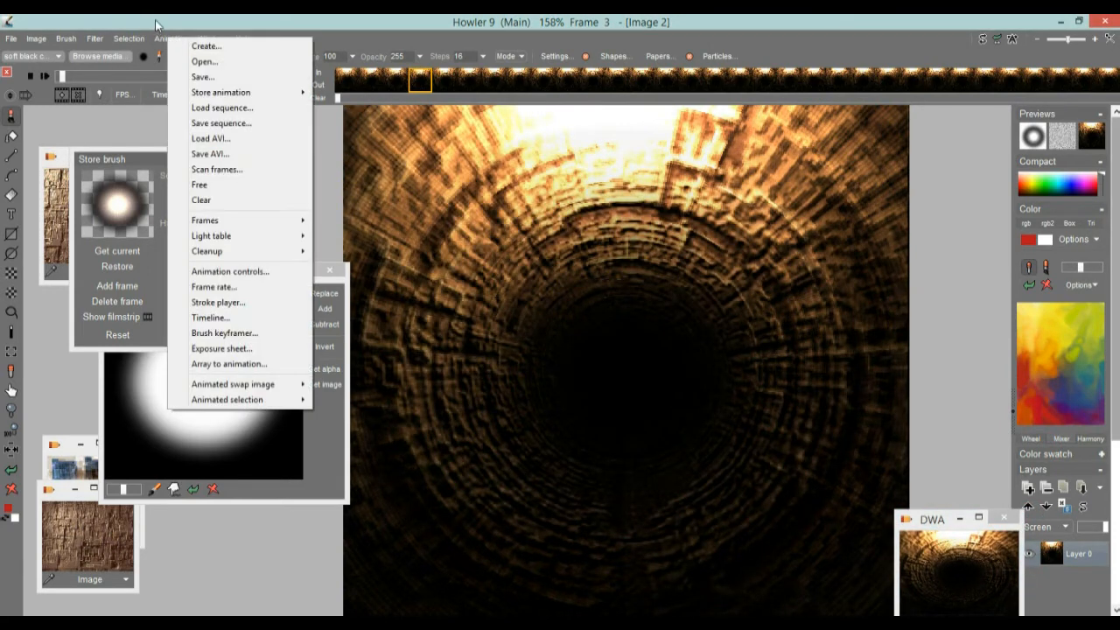
{"action": "left_click", "coordinate": [156, 25]}
{"action": "left_click_drag", "start_coordinate": [134, 73], "coordinate": [54, 75]}
{"action": "left_click", "coordinate": [173, 39]}
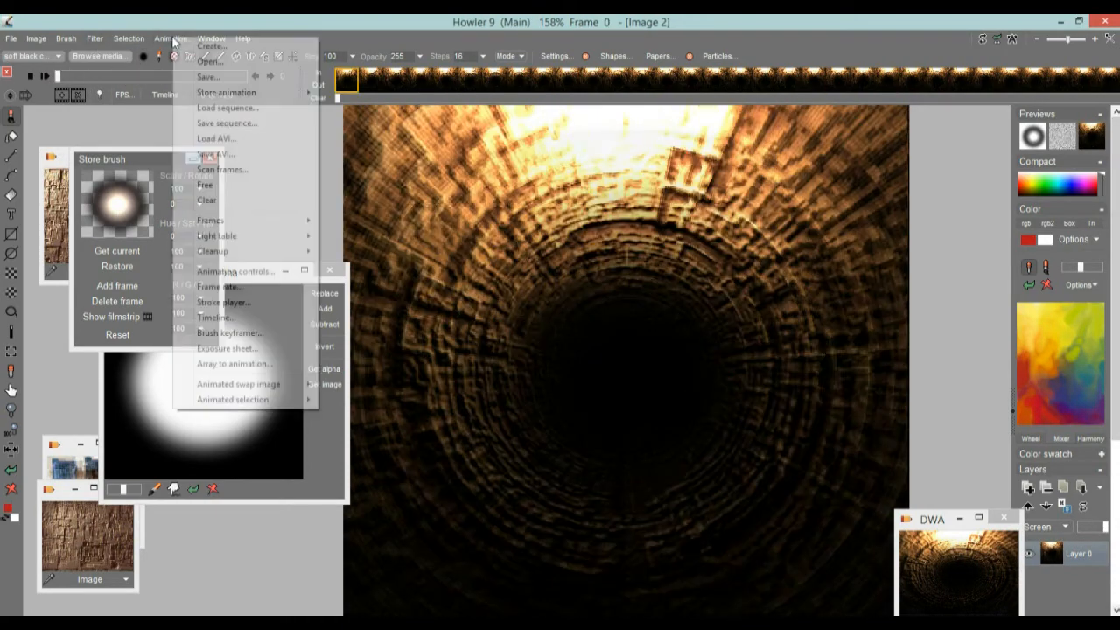
{"action": "left_click", "coordinate": [308, 330]}
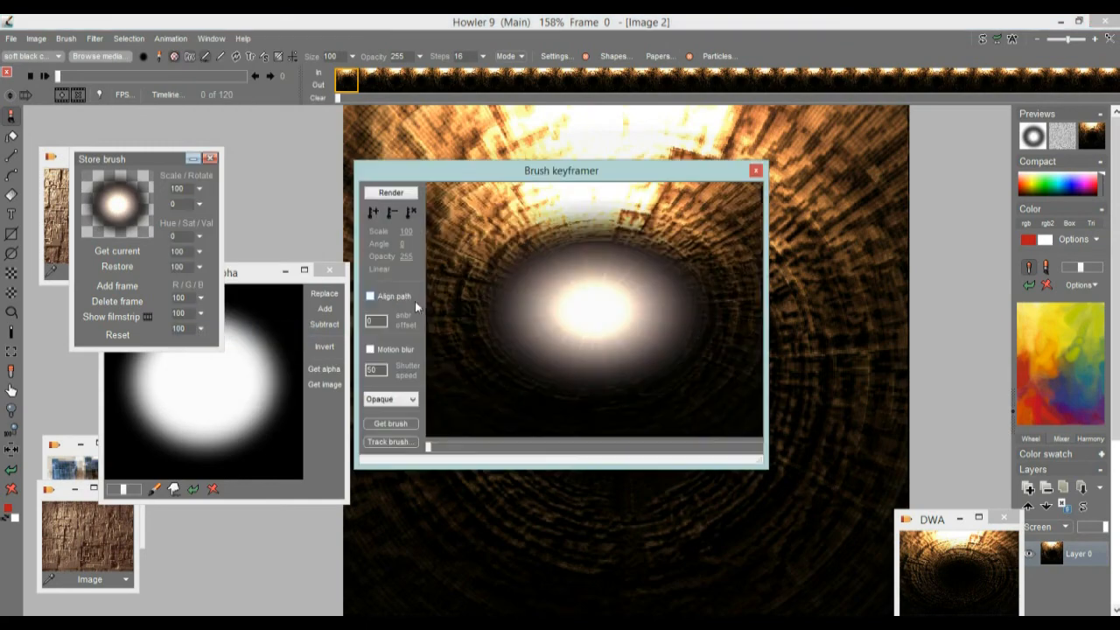
{"action": "mouse_move", "coordinate": [492, 166]}
{"action": "left_mouse_down"}
{"action": "mouse_move", "coordinate": [340, 124]}
{"action": "mouse_move", "coordinate": [237, 63]}
{"action": "left_mouse_up"}
{"action": "mouse_move", "coordinate": [512, 354]}
{"action": "left_mouse_down"}
{"action": "mouse_move", "coordinate": [743, 500]}
{"action": "mouse_move", "coordinate": [940, 583]}
{"action": "left_mouse_up"}
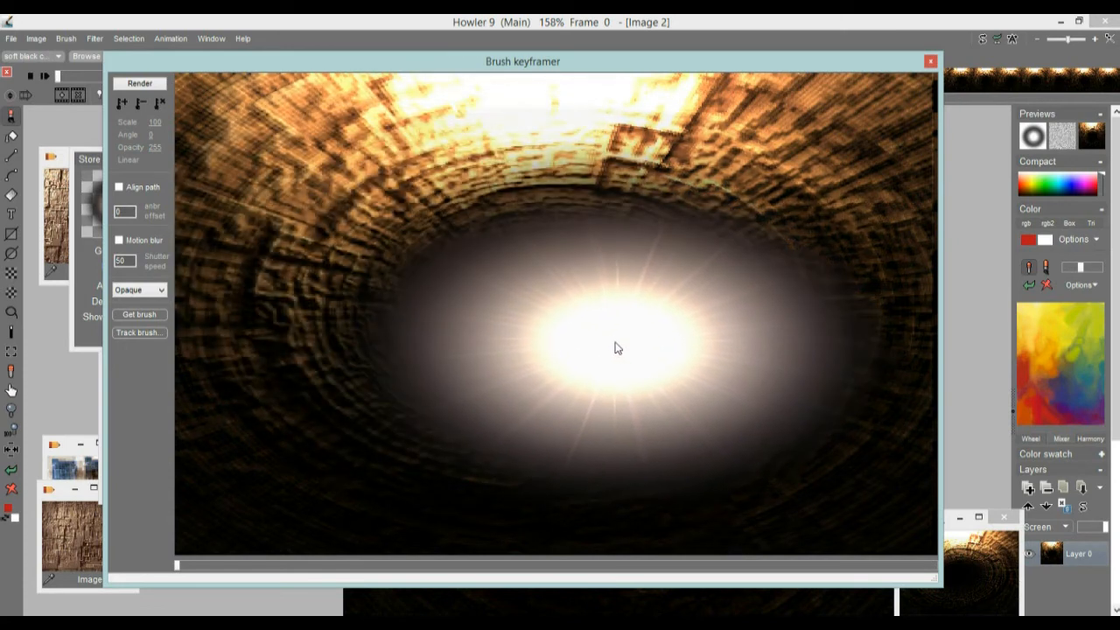
Step: Set the keyframer's blend mode to Add and place the glow over the tunnel's dark center at full opacity
{"action": "left_click", "coordinate": [159, 292]}
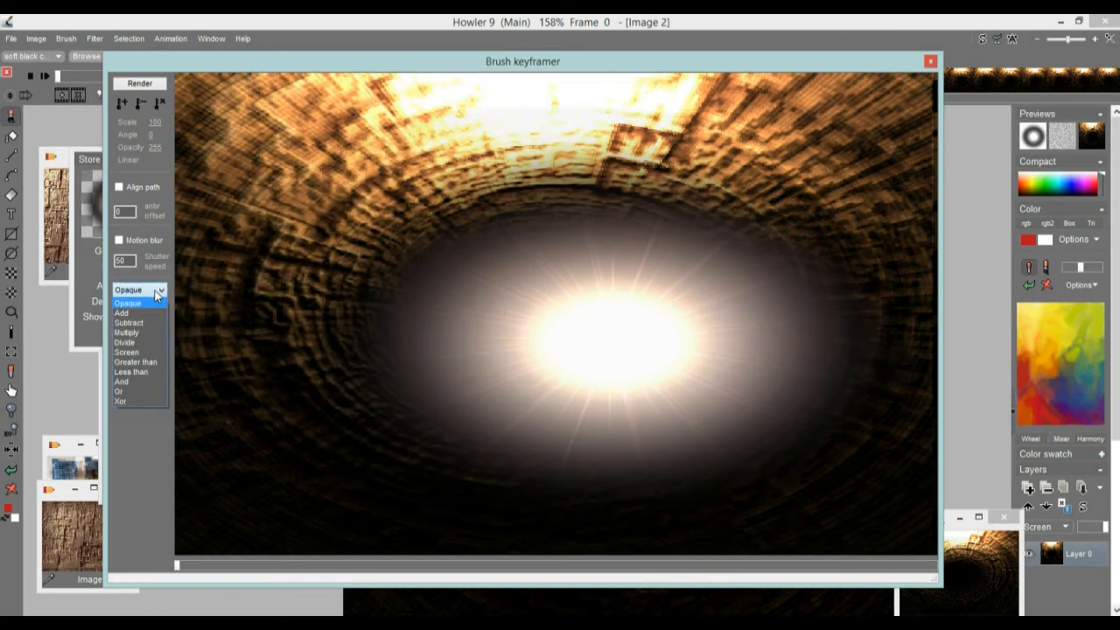
{"action": "left_click", "coordinate": [122, 312]}
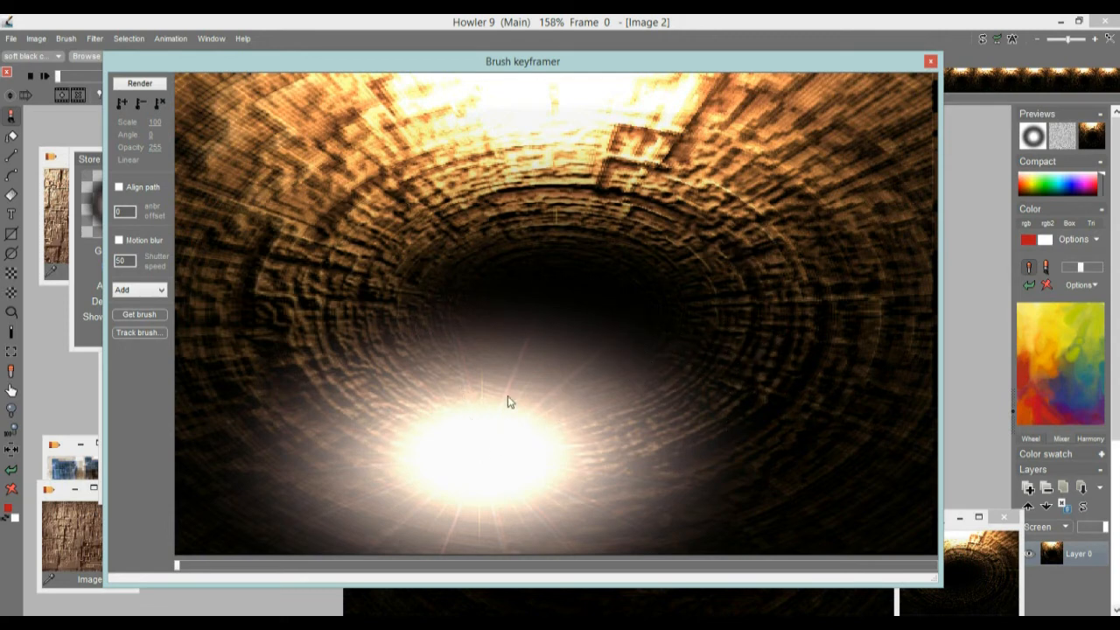
{"action": "mouse_move", "coordinate": [511, 437]}
{"action": "left_mouse_down"}
{"action": "mouse_move", "coordinate": [560, 315]}
{"action": "mouse_move", "coordinate": [720, 288]}
{"action": "mouse_move", "coordinate": [603, 327]}
{"action": "mouse_move", "coordinate": [513, 403]}
{"action": "mouse_move", "coordinate": [460, 374]}
{"action": "left_mouse_up"}
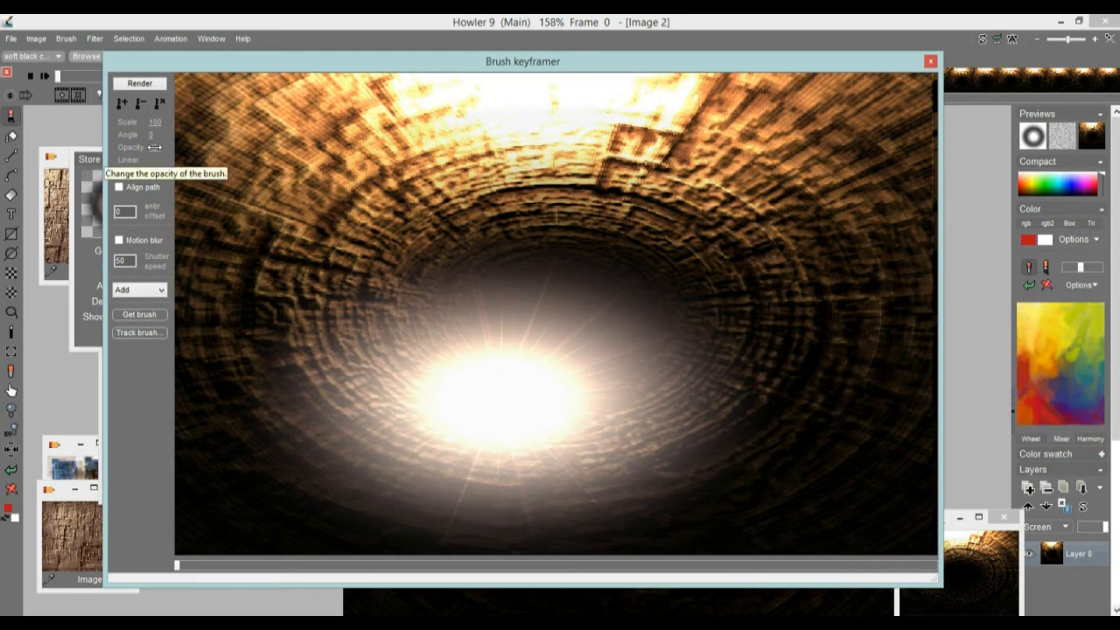
{"action": "left_click_drag", "start_coordinate": [154, 147], "coordinate": [241, 144]}
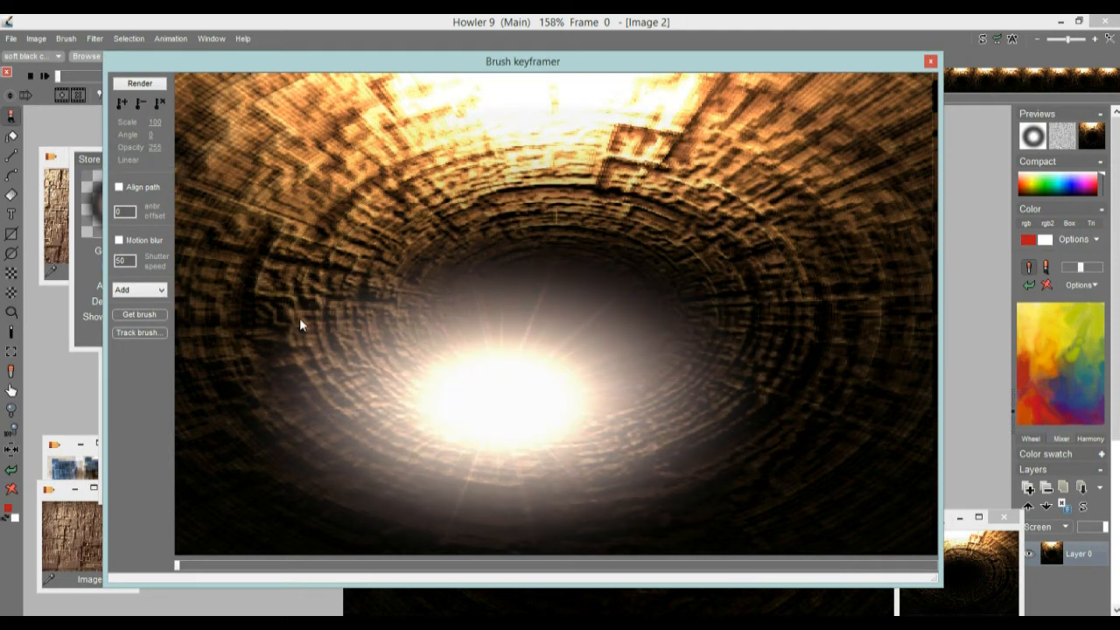
{"action": "left_click_drag", "start_coordinate": [497, 398], "coordinate": [558, 340]}
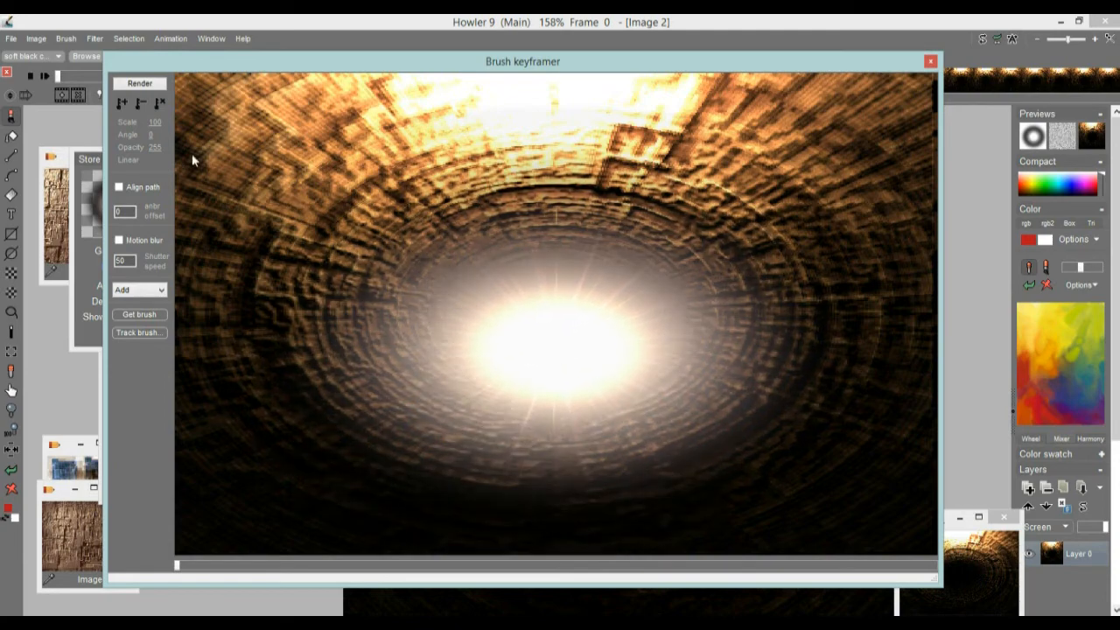
Step: Shift the stored glow brush toward blue with hue -157, saturation 145 and value 125
{"action": "left_click", "coordinate": [66, 39]}
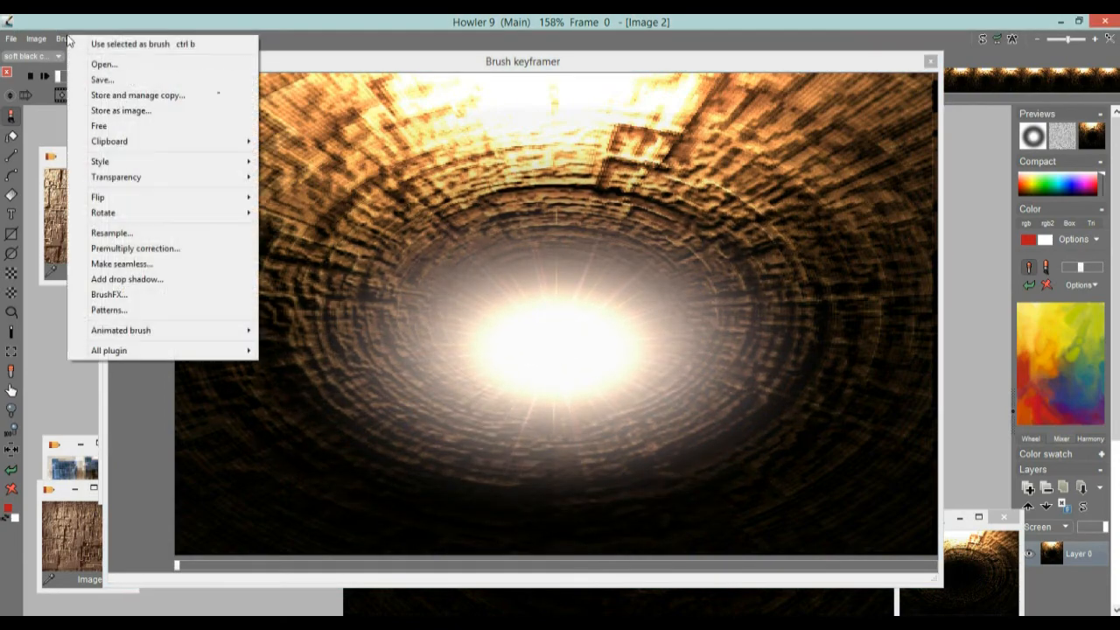
{"action": "left_click", "coordinate": [90, 95]}
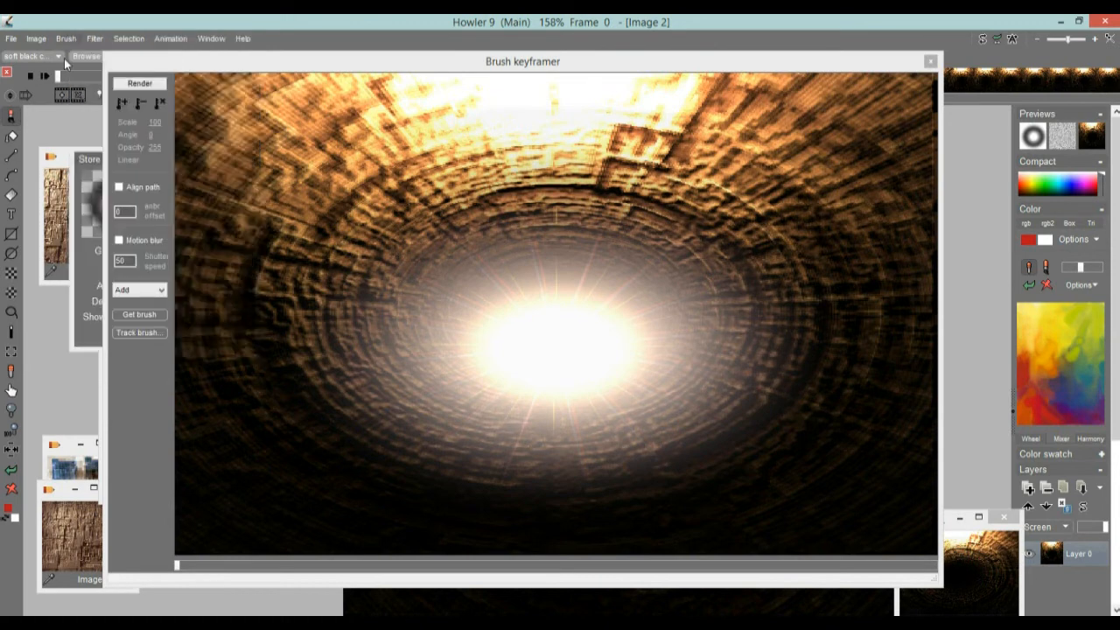
{"action": "left_click", "coordinate": [89, 161]}
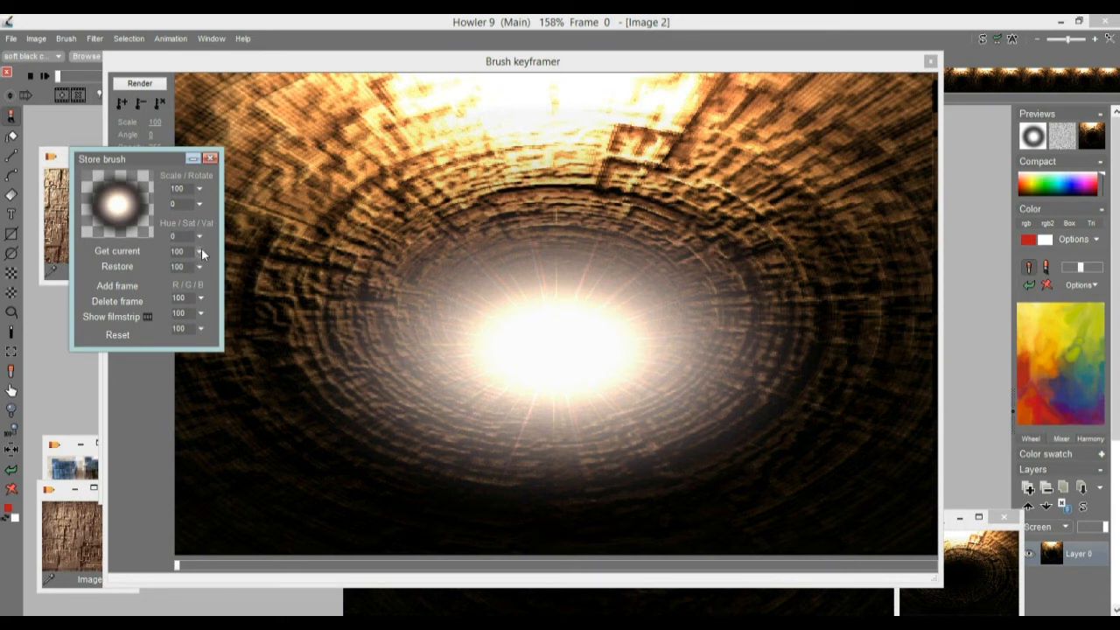
{"action": "mouse_move", "coordinate": [199, 236]}
{"action": "left_mouse_down"}
{"action": "mouse_move", "coordinate": [161, 256]}
{"action": "mouse_move", "coordinate": [133, 253]}
{"action": "mouse_move", "coordinate": [182, 252]}
{"action": "mouse_move", "coordinate": [116, 253]}
{"action": "left_mouse_up"}
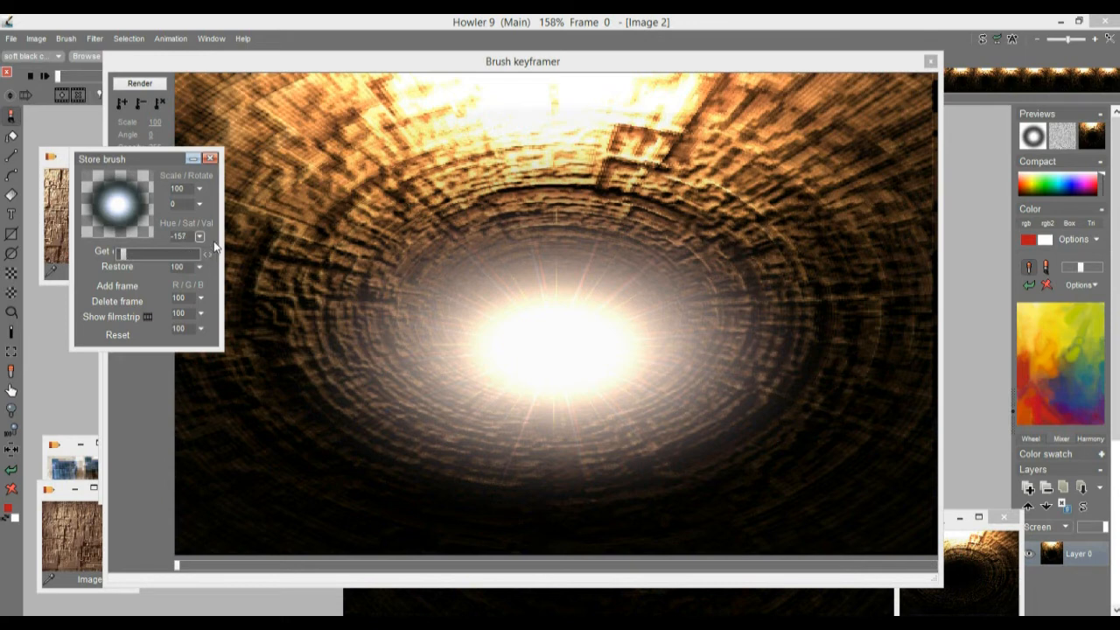
{"action": "left_click", "coordinate": [216, 236]}
{"action": "left_click", "coordinate": [199, 251]}
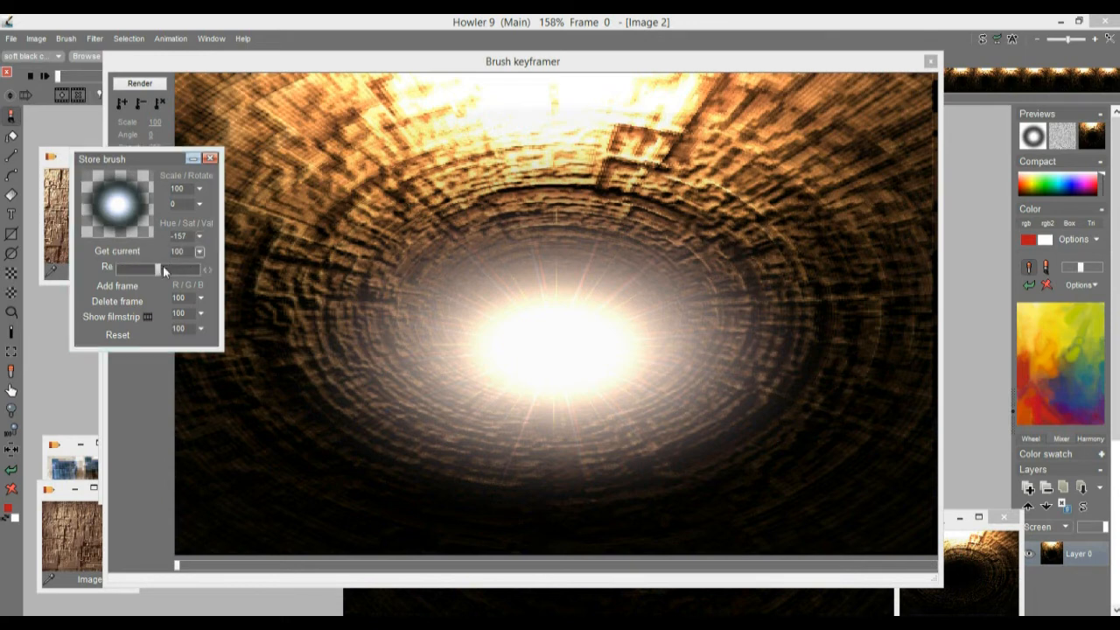
{"action": "mouse_move", "coordinate": [163, 268]}
{"action": "left_mouse_down"}
{"action": "mouse_move", "coordinate": [192, 269]}
{"action": "mouse_move", "coordinate": [131, 269]}
{"action": "mouse_move", "coordinate": [175, 273]}
{"action": "left_mouse_up"}
{"action": "left_click", "coordinate": [211, 255]}
{"action": "left_click", "coordinate": [199, 267]}
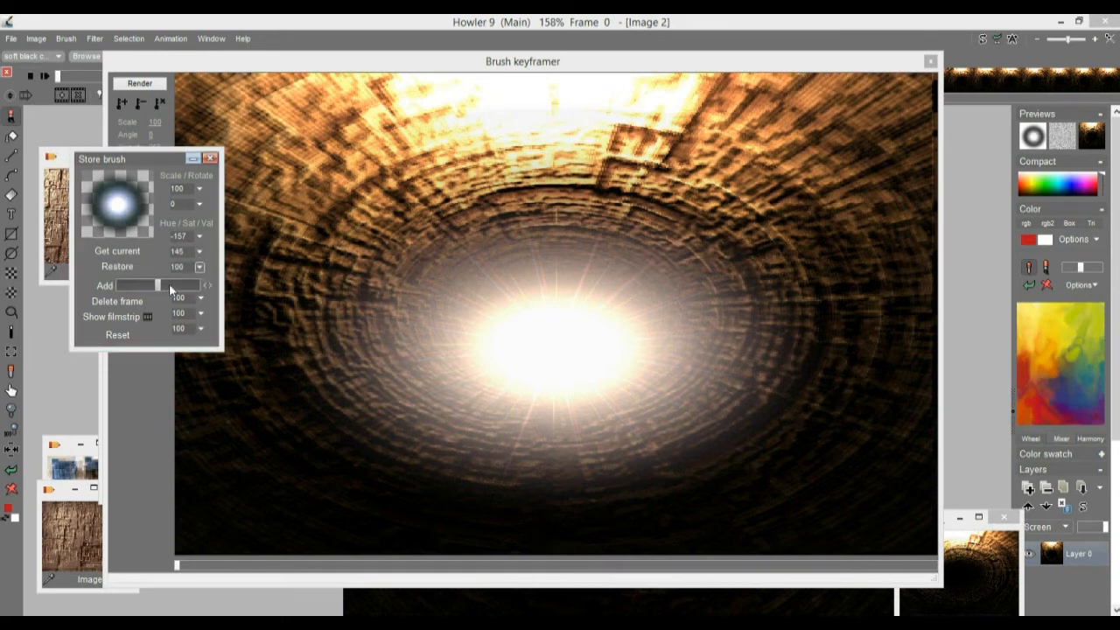
{"action": "mouse_move", "coordinate": [168, 283]}
{"action": "left_mouse_down"}
{"action": "mouse_move", "coordinate": [149, 286]}
{"action": "mouse_move", "coordinate": [170, 289]}
{"action": "left_mouse_up"}
{"action": "left_click", "coordinate": [216, 254]}
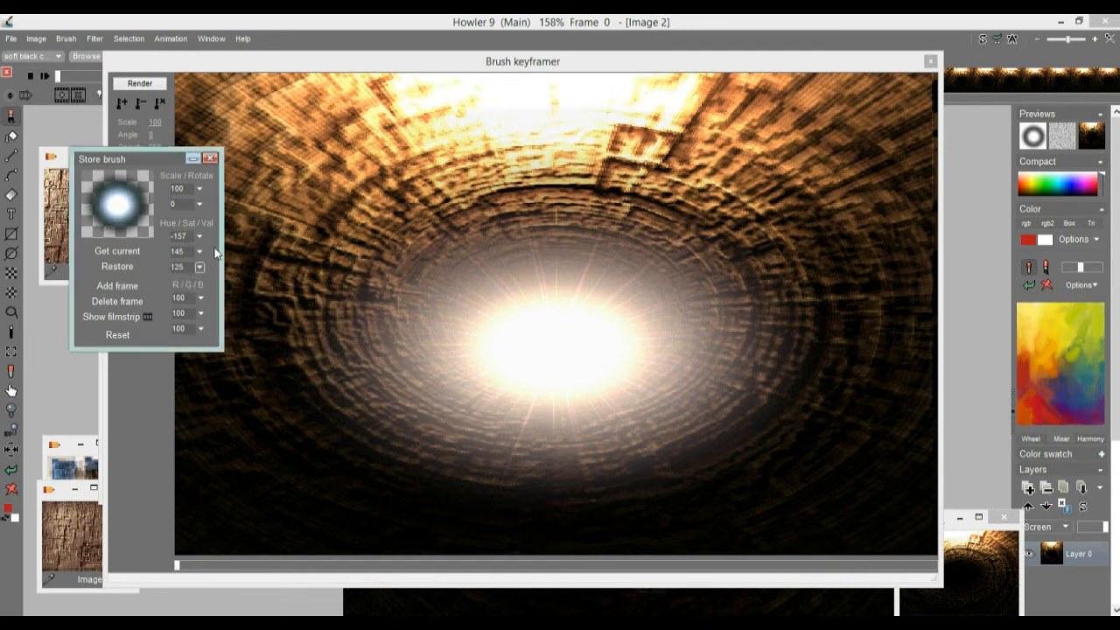
Step: Tint the stored glow brush a stronger blue with red 56 and green 74, and set its value to 127
{"action": "left_click", "coordinate": [201, 330]}
{"action": "left_click", "coordinate": [202, 299]}
{"action": "left_click", "coordinate": [200, 299]}
{"action": "left_click_drag", "start_coordinate": [159, 317], "coordinate": [143, 316]}
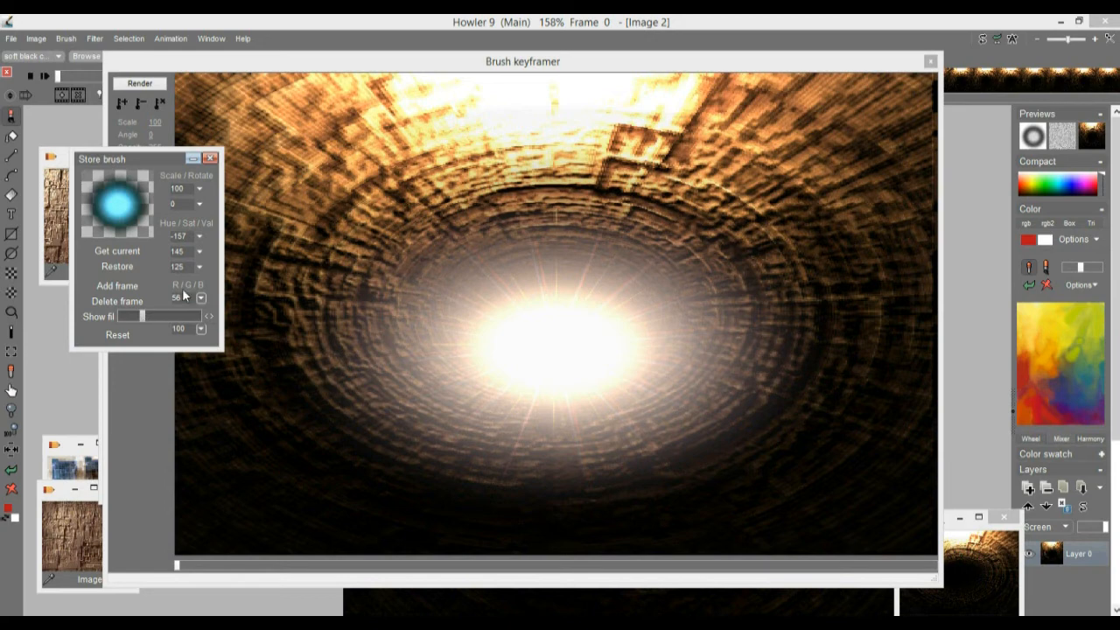
{"action": "left_click", "coordinate": [208, 272]}
{"action": "left_click", "coordinate": [200, 313]}
{"action": "mouse_move", "coordinate": [158, 331]}
{"action": "left_mouse_down"}
{"action": "mouse_move", "coordinate": [143, 334]}
{"action": "mouse_move", "coordinate": [155, 333]}
{"action": "left_mouse_up"}
{"action": "left_click", "coordinate": [199, 267]}
{"action": "left_click", "coordinate": [199, 268]}
{"action": "left_click_drag", "start_coordinate": [184, 285], "coordinate": [170, 287]}
{"action": "left_click", "coordinate": [214, 264]}
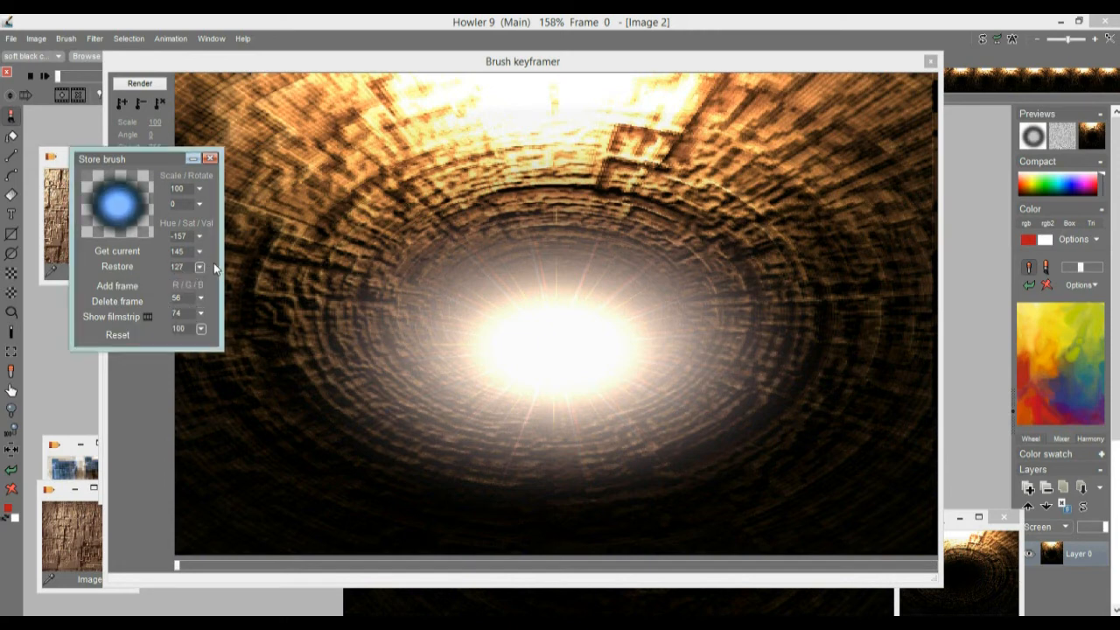
Step: Uncover the keyframer controls, load the recolored blue brush into the keyframer and place it over the tunnel center
{"action": "left_click_drag", "start_coordinate": [130, 155], "coordinate": [80, 222]}
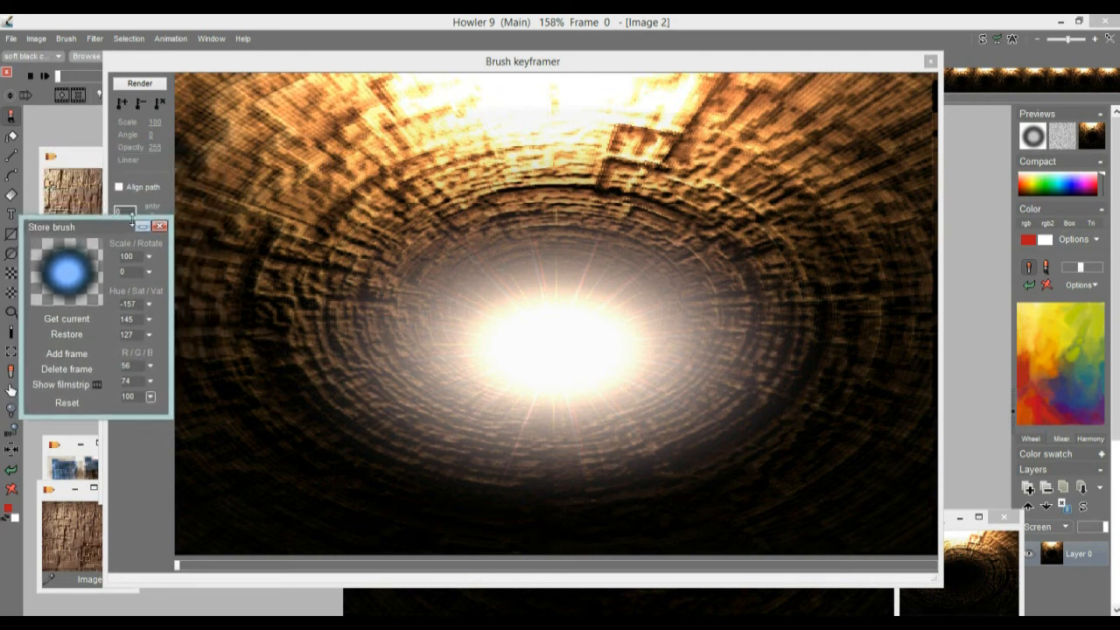
{"action": "left_click", "coordinate": [159, 62]}
{"action": "left_click_drag", "start_coordinate": [160, 61], "coordinate": [171, 58]}
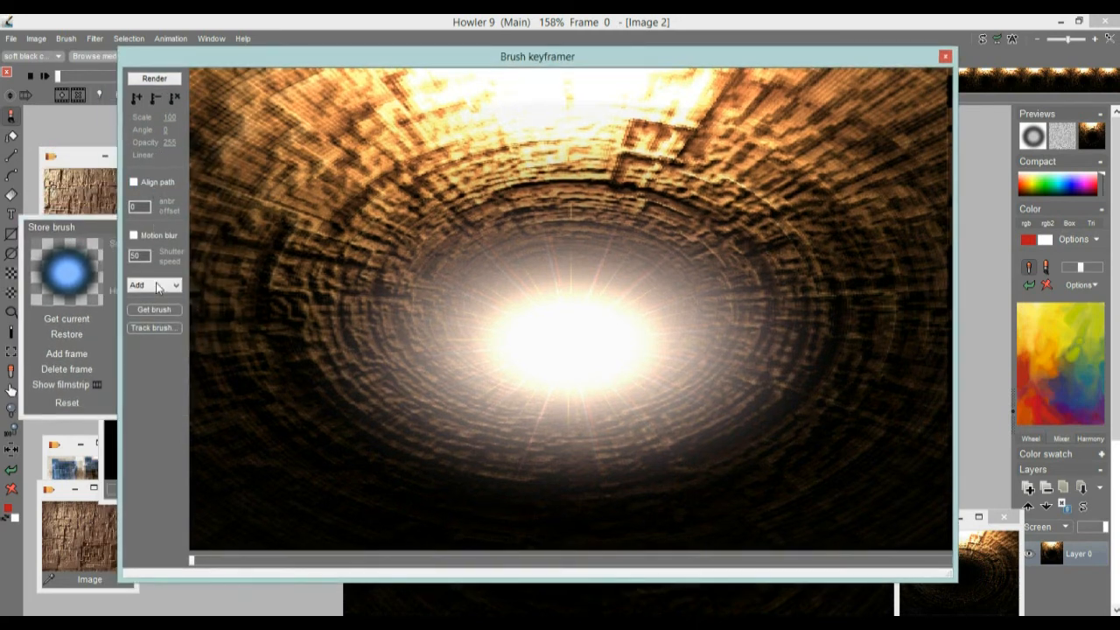
{"action": "left_click", "coordinate": [161, 310]}
{"action": "mouse_move", "coordinate": [580, 331]}
{"action": "left_mouse_down"}
{"action": "mouse_move", "coordinate": [518, 307]}
{"action": "mouse_move", "coordinate": [569, 466]}
{"action": "mouse_move", "coordinate": [556, 359]}
{"action": "left_mouse_up"}
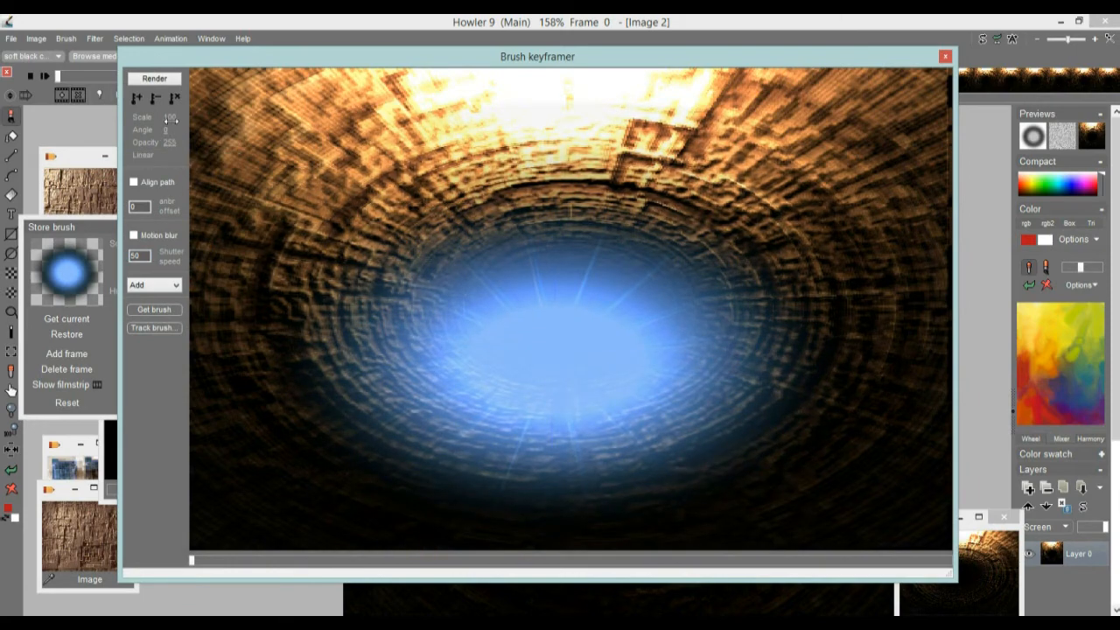
Step: For frame 0, scale the blue glow to 2, place it inside the dark tunnel center and dim its opacity to 48
{"action": "left_click_drag", "start_coordinate": [162, 117], "coordinate": [149, 124]}
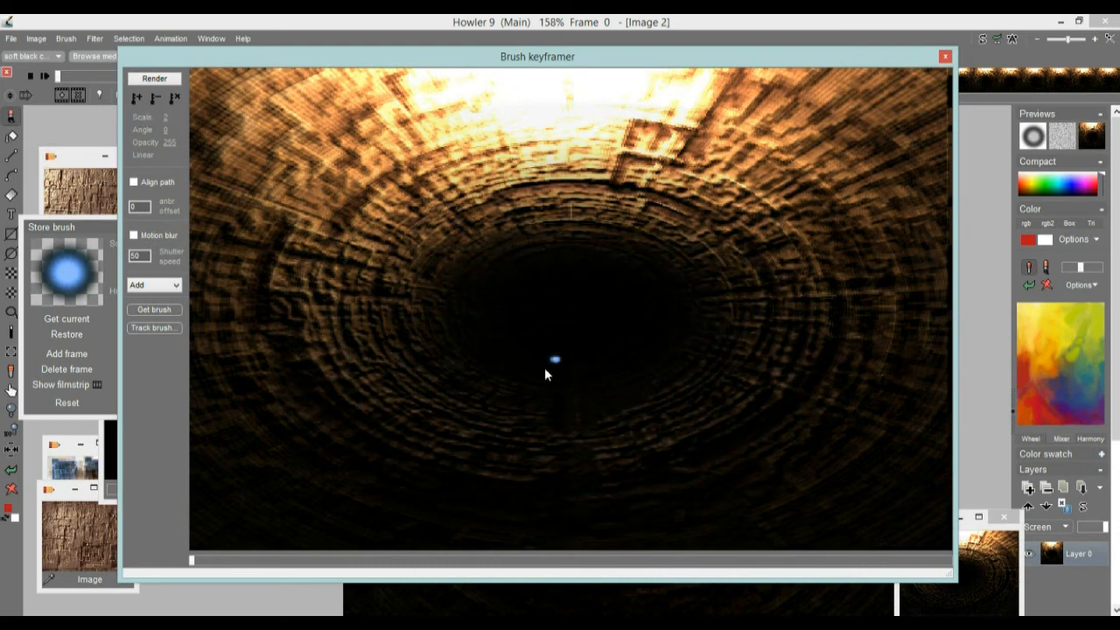
{"action": "mouse_move", "coordinate": [571, 349]}
{"action": "left_mouse_down"}
{"action": "mouse_move", "coordinate": [575, 334]}
{"action": "mouse_move", "coordinate": [565, 338]}
{"action": "left_mouse_up"}
{"action": "left_click_drag", "start_coordinate": [194, 560], "coordinate": [217, 531]}
{"action": "left_click_drag", "start_coordinate": [192, 560], "coordinate": [315, 542]}
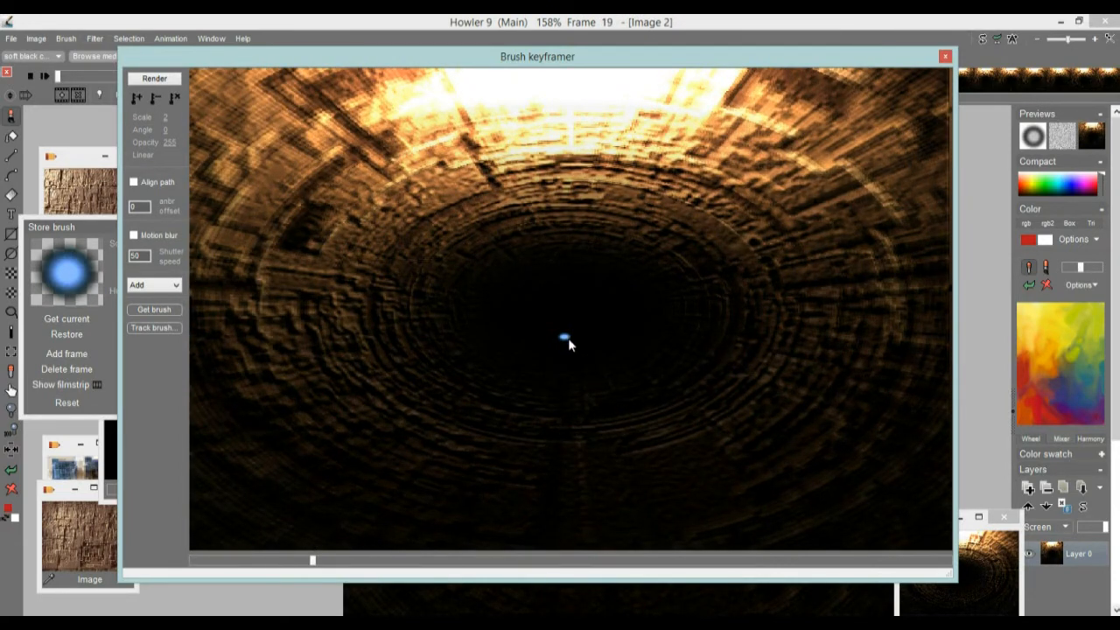
{"action": "left_click_drag", "start_coordinate": [568, 340], "coordinate": [576, 333]}
{"action": "left_click_drag", "start_coordinate": [295, 564], "coordinate": [183, 559]}
{"action": "left_click_drag", "start_coordinate": [564, 328], "coordinate": [566, 331]}
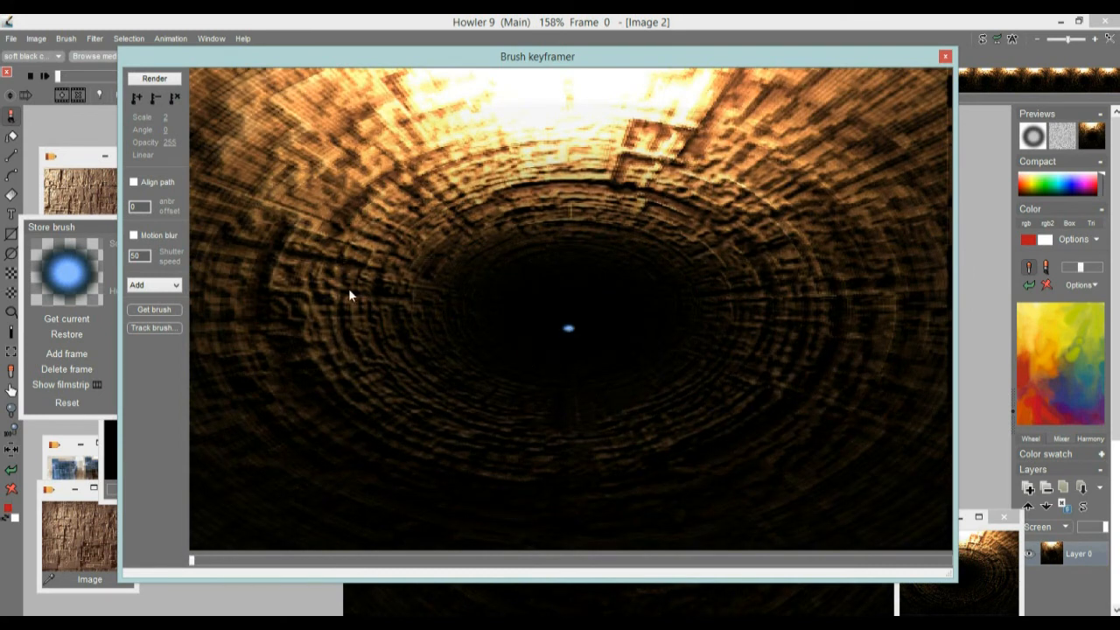
{"action": "left_click_drag", "start_coordinate": [166, 116], "coordinate": [163, 142]}
{"action": "left_click_drag", "start_coordinate": [72, 146], "coordinate": [113, 143]}
Step: Add a keyframe at frame 51 with the glow low on the tunnel floor, at scale 41 and opacity 255
{"action": "left_click_drag", "start_coordinate": [198, 561], "coordinate": [518, 564]}
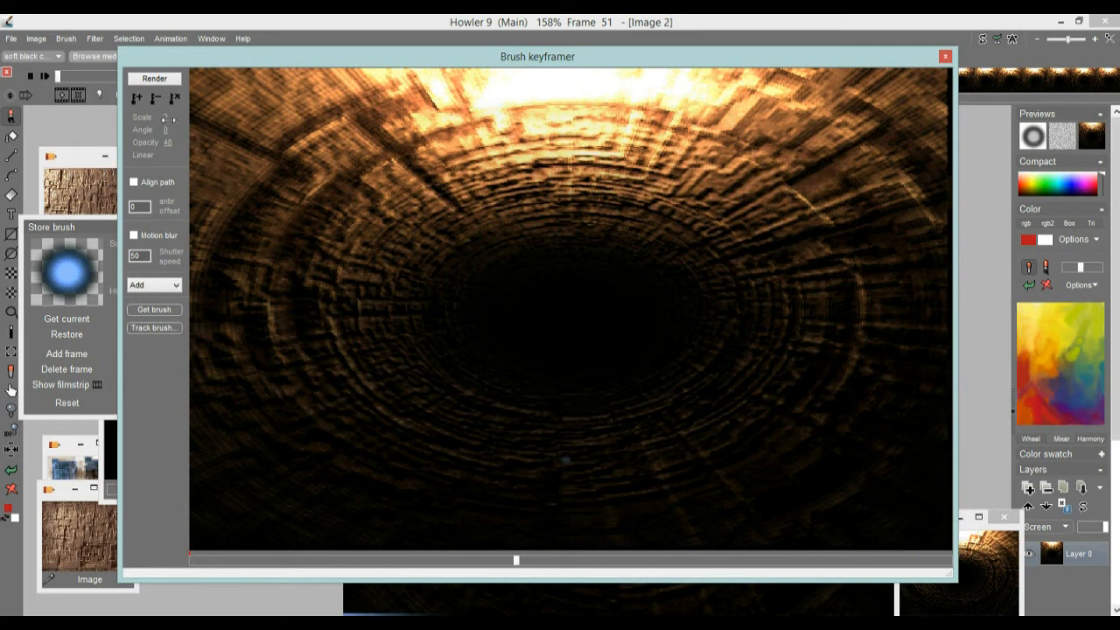
{"action": "left_click_drag", "start_coordinate": [169, 119], "coordinate": [322, 144]}
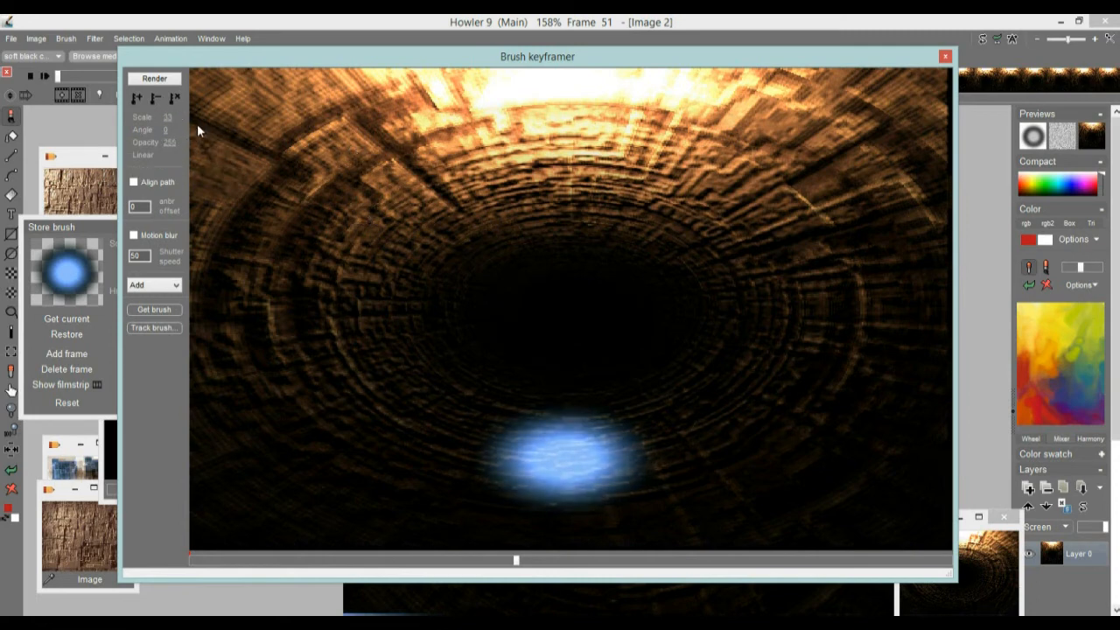
{"action": "left_click_drag", "start_coordinate": [169, 116], "coordinate": [171, 116]}
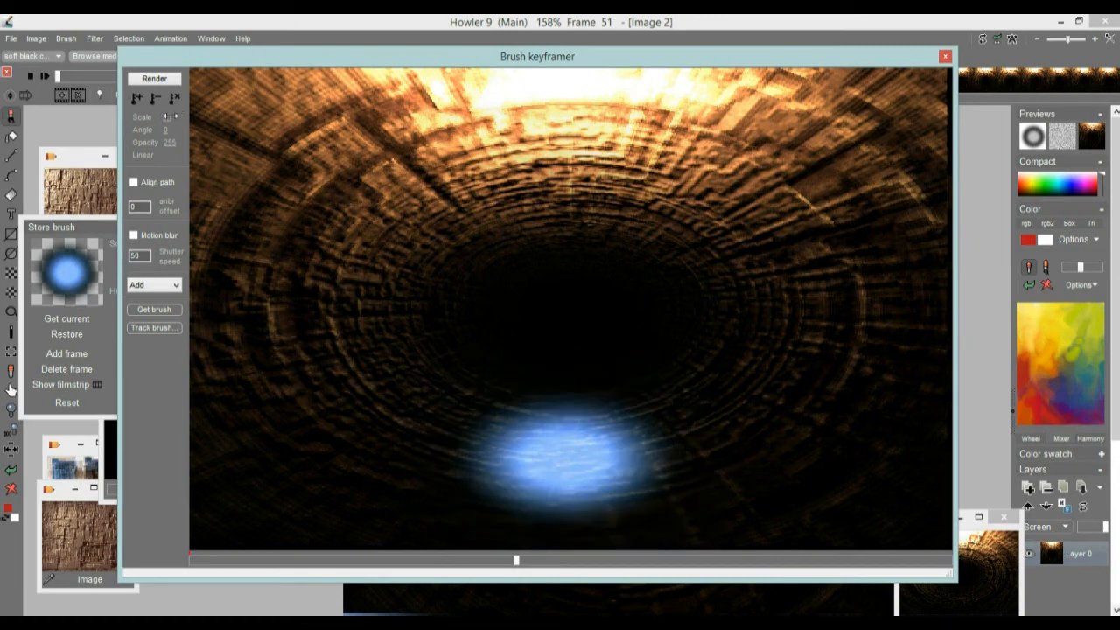
{"action": "left_click", "coordinate": [135, 98]}
Step: Add a keyframe at frame 64 with the glow pushed past the tunnel's lower edge and scaled to 110
{"action": "mouse_move", "coordinate": [522, 565]}
{"action": "left_mouse_down"}
{"action": "mouse_move", "coordinate": [620, 563]}
{"action": "mouse_move", "coordinate": [520, 567]}
{"action": "mouse_move", "coordinate": [586, 565]}
{"action": "left_mouse_up"}
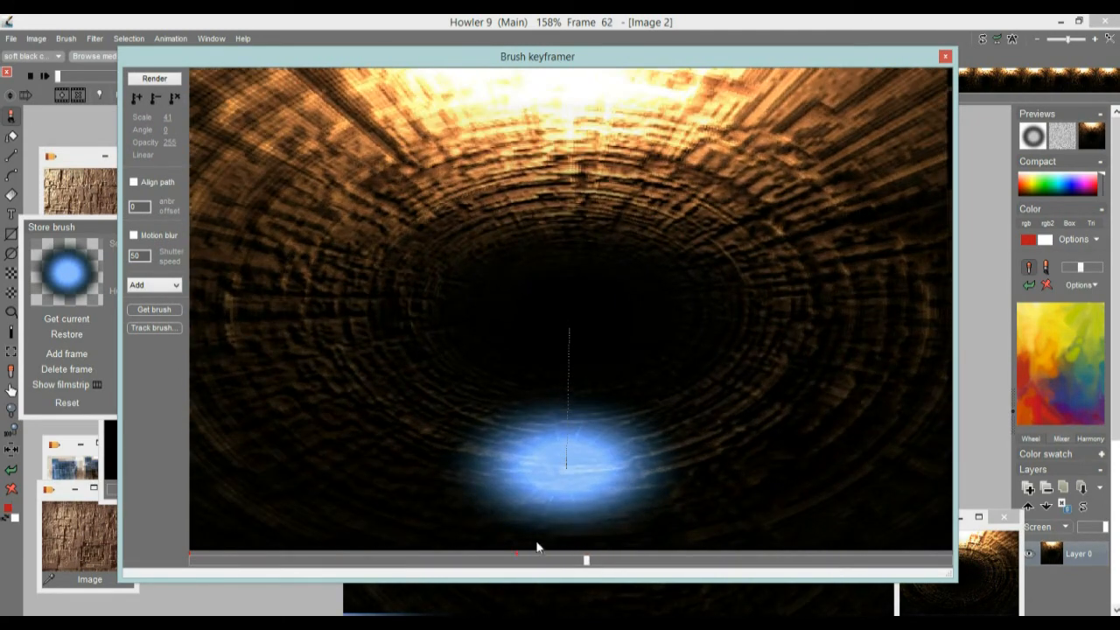
{"action": "left_click_drag", "start_coordinate": [586, 564], "coordinate": [516, 564]}
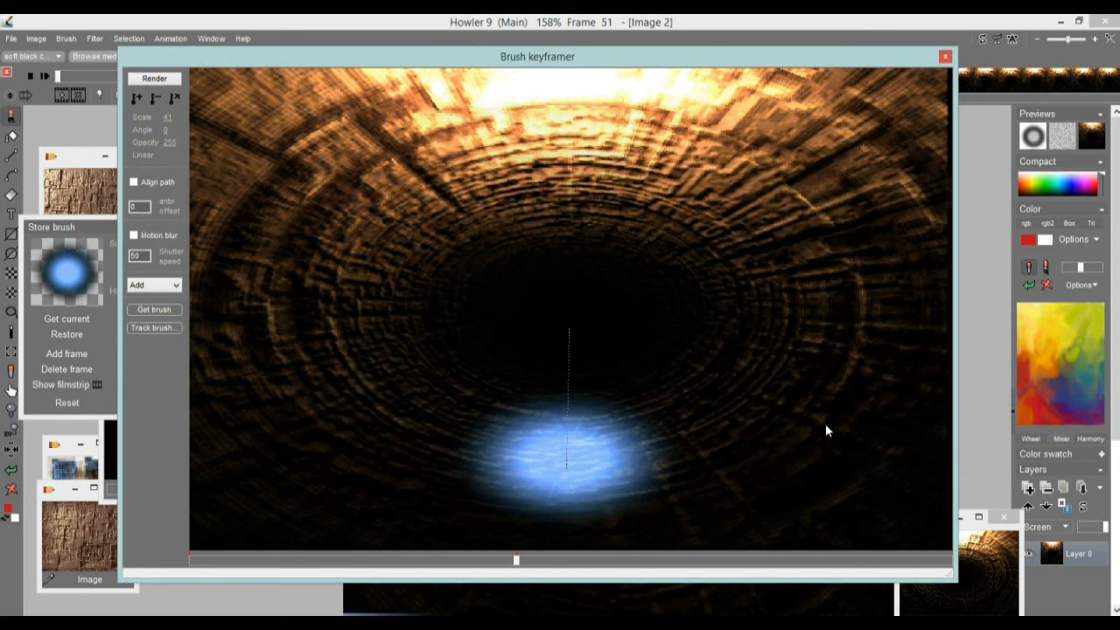
{"action": "left_click_drag", "start_coordinate": [517, 567], "coordinate": [602, 566]}
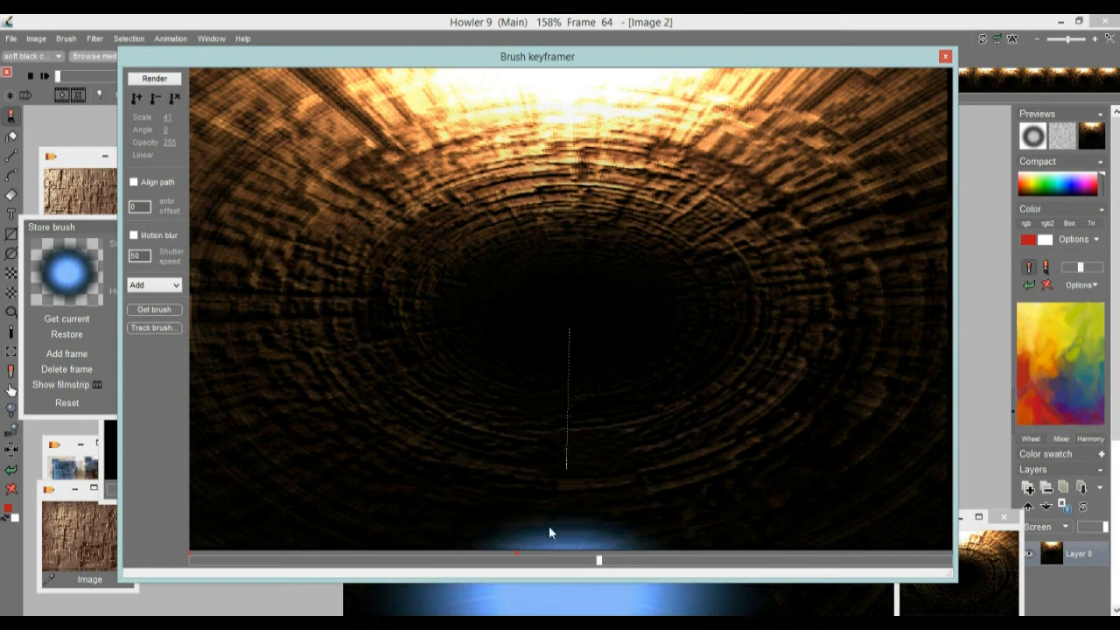
{"action": "left_click_drag", "start_coordinate": [179, 124], "coordinate": [186, 121]}
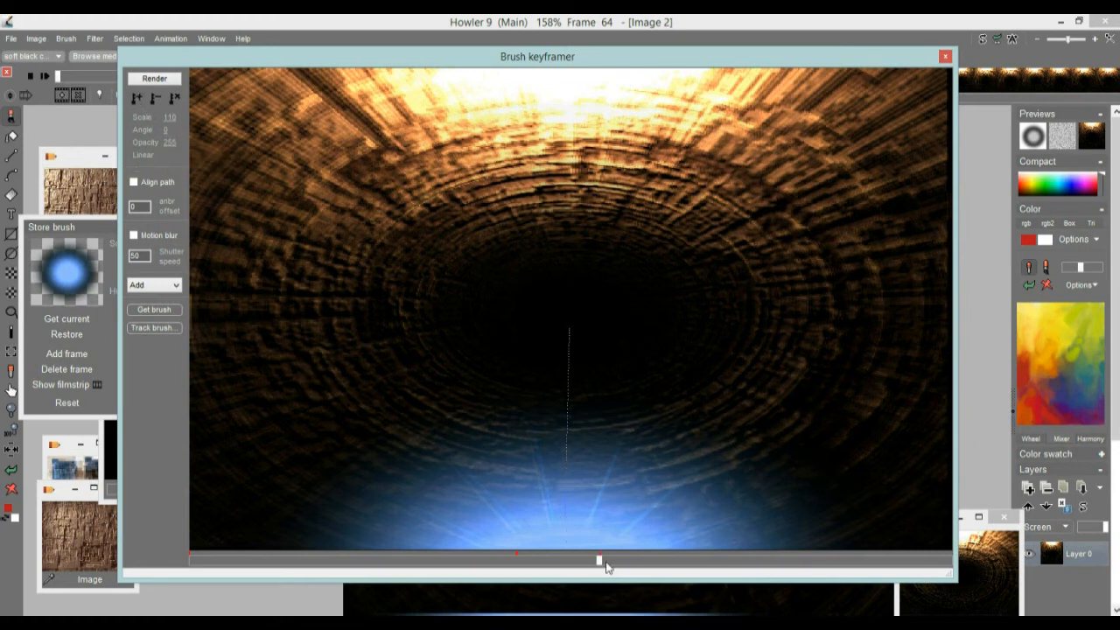
Step: Add a keyframe at frame 67 with the glow's opacity at 0, and check the path by scrubbing between frames 119 and 0
{"action": "left_click_drag", "start_coordinate": [607, 565], "coordinate": [618, 560]}
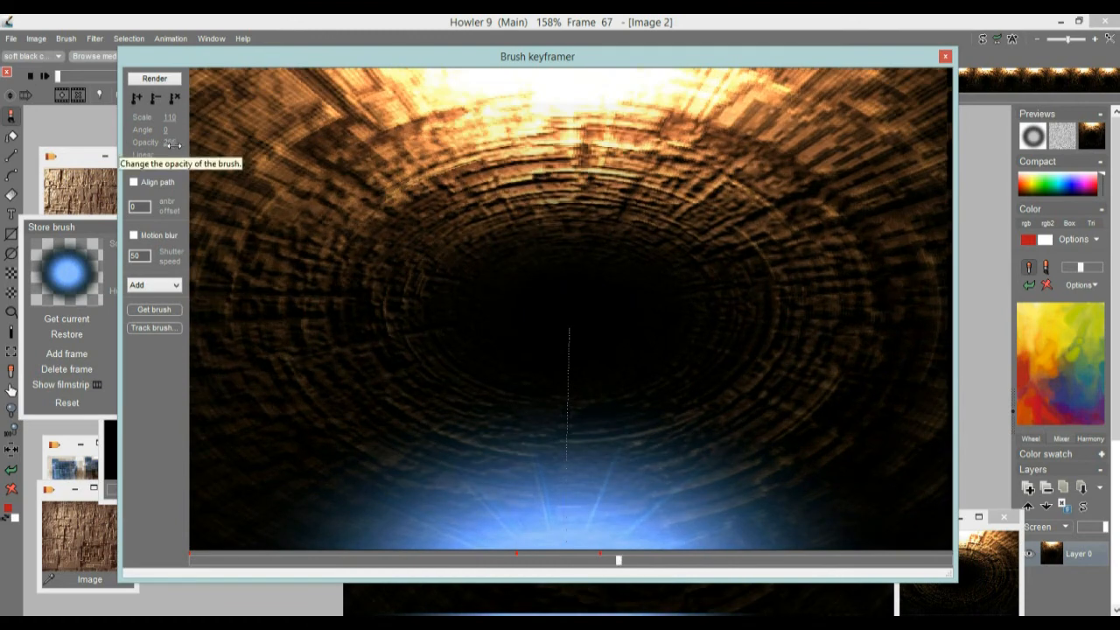
{"action": "left_click_drag", "start_coordinate": [175, 144], "coordinate": [68, 142]}
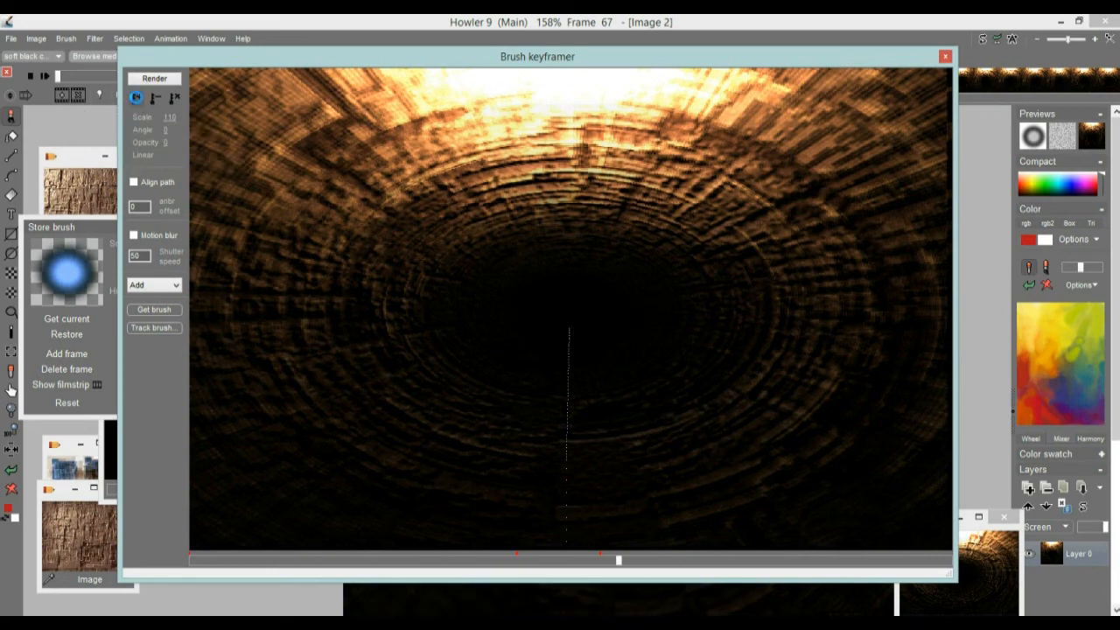
{"action": "left_click_drag", "start_coordinate": [645, 564], "coordinate": [952, 564]}
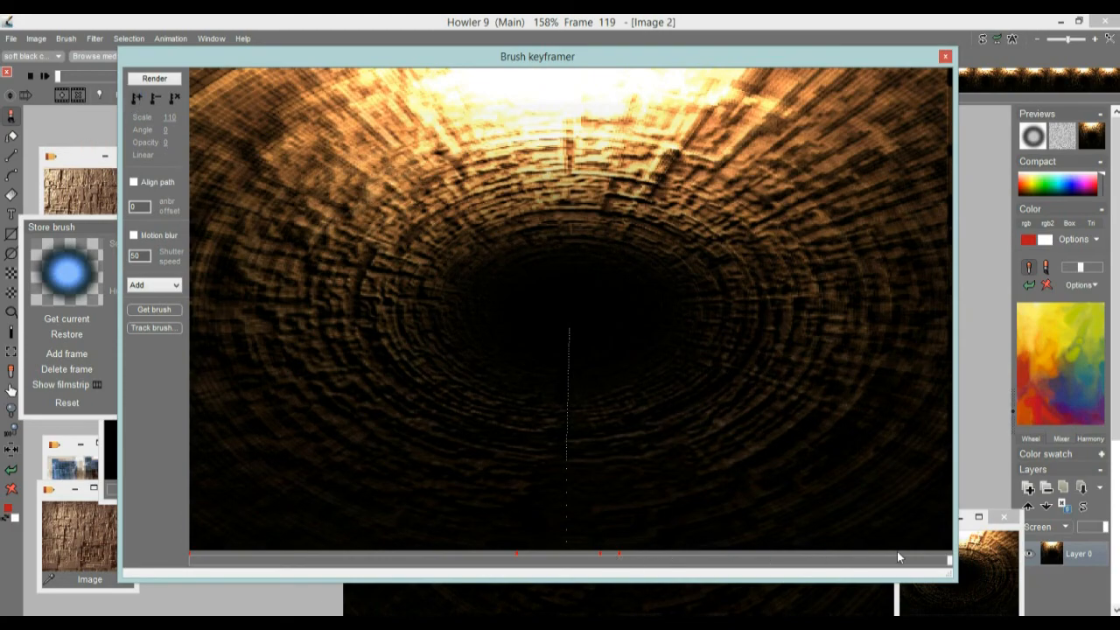
{"action": "mouse_move", "coordinate": [480, 567]}
{"action": "left_mouse_down"}
{"action": "mouse_move", "coordinate": [258, 550]}
{"action": "mouse_move", "coordinate": [670, 562]}
{"action": "mouse_move", "coordinate": [300, 555]}
{"action": "mouse_move", "coordinate": [487, 560]}
{"action": "mouse_move", "coordinate": [177, 533]}
{"action": "left_mouse_up"}
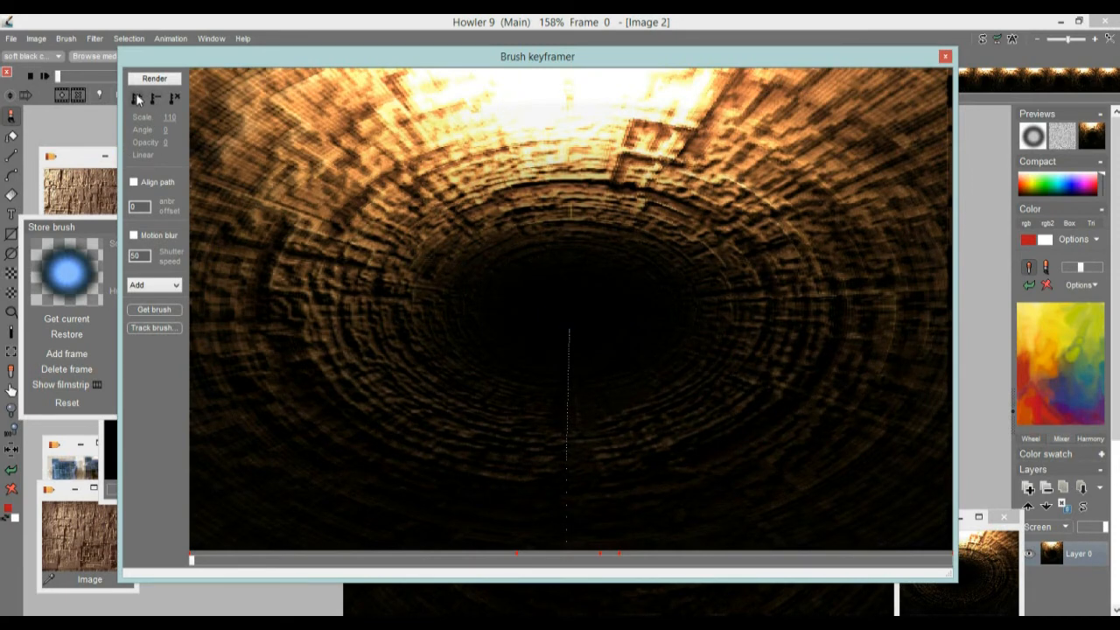
{"action": "mouse_move", "coordinate": [218, 563]}
{"action": "left_mouse_down"}
{"action": "mouse_move", "coordinate": [639, 565]}
{"action": "mouse_move", "coordinate": [250, 555]}
{"action": "mouse_move", "coordinate": [359, 564]}
{"action": "mouse_move", "coordinate": [528, 551]}
{"action": "mouse_move", "coordinate": [417, 532]}
{"action": "mouse_move", "coordinate": [195, 533]}
{"action": "left_mouse_up"}
Step: Render the keyframed glow into the tunnel animation twice so its core brightens
{"action": "left_click", "coordinate": [151, 79]}
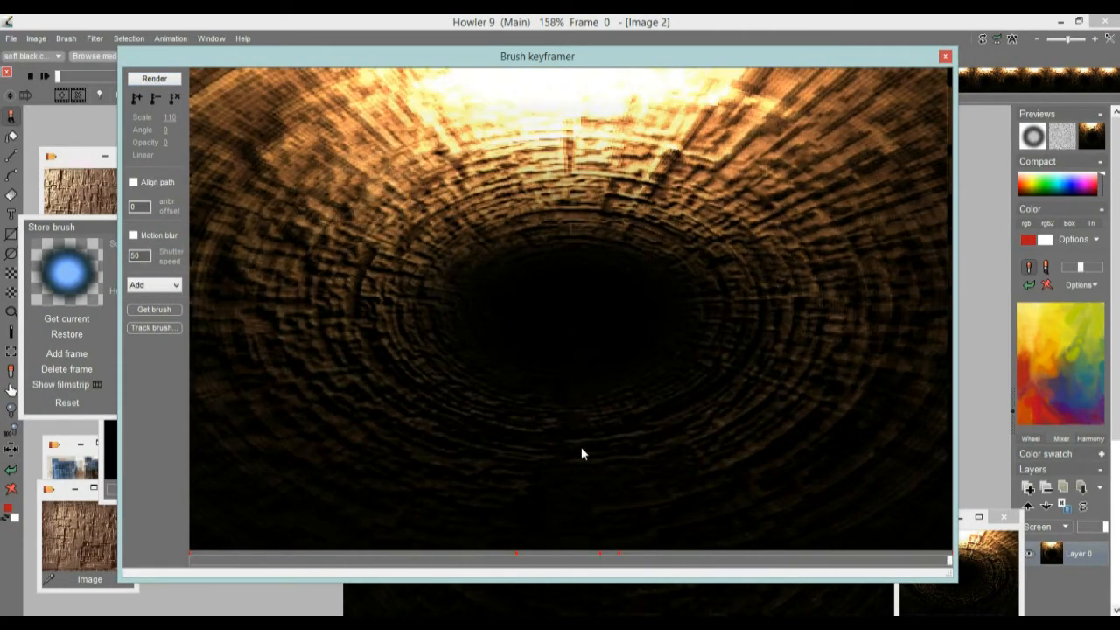
{"action": "left_click_drag", "start_coordinate": [210, 561], "coordinate": [200, 458]}
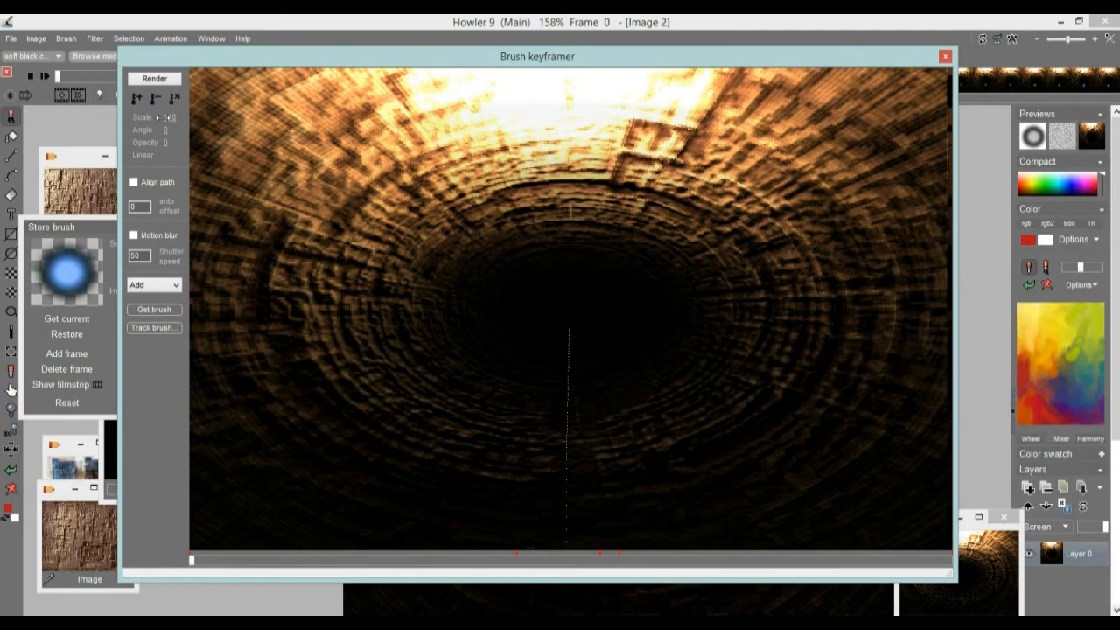
{"action": "left_click", "coordinate": [154, 78]}
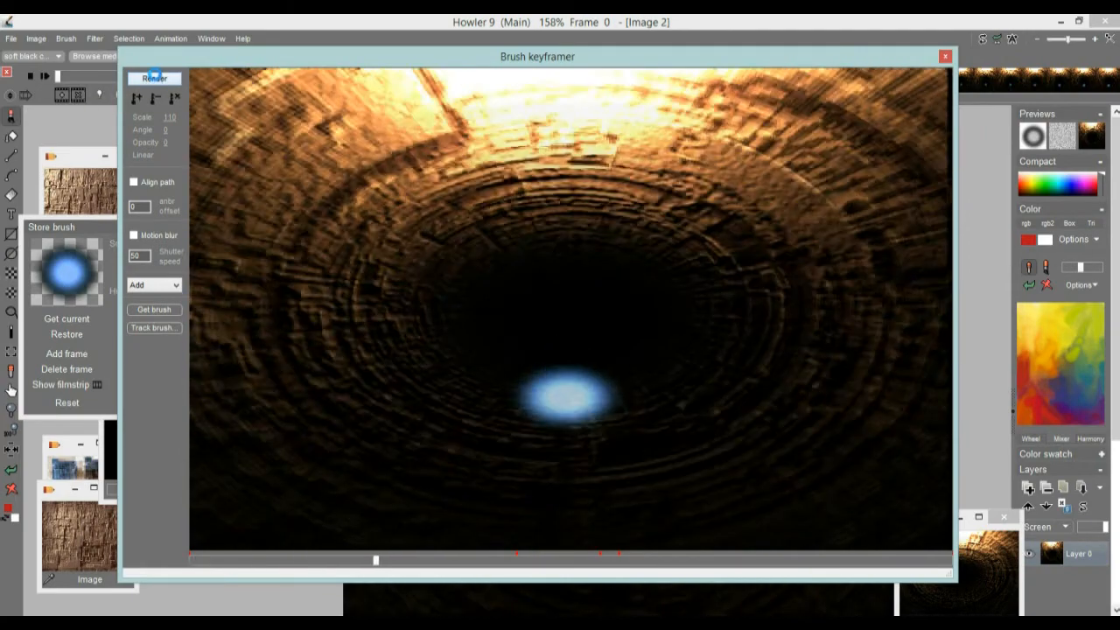
Step: Clear all keyframes and add one at frame 55 with the glow at scale 2 in the dark tunnel center
{"action": "mouse_move", "coordinate": [204, 567]}
{"action": "left_mouse_down"}
{"action": "mouse_move", "coordinate": [638, 560]}
{"action": "mouse_move", "coordinate": [249, 544]}
{"action": "mouse_move", "coordinate": [226, 531]}
{"action": "mouse_move", "coordinate": [529, 557]}
{"action": "left_mouse_up"}
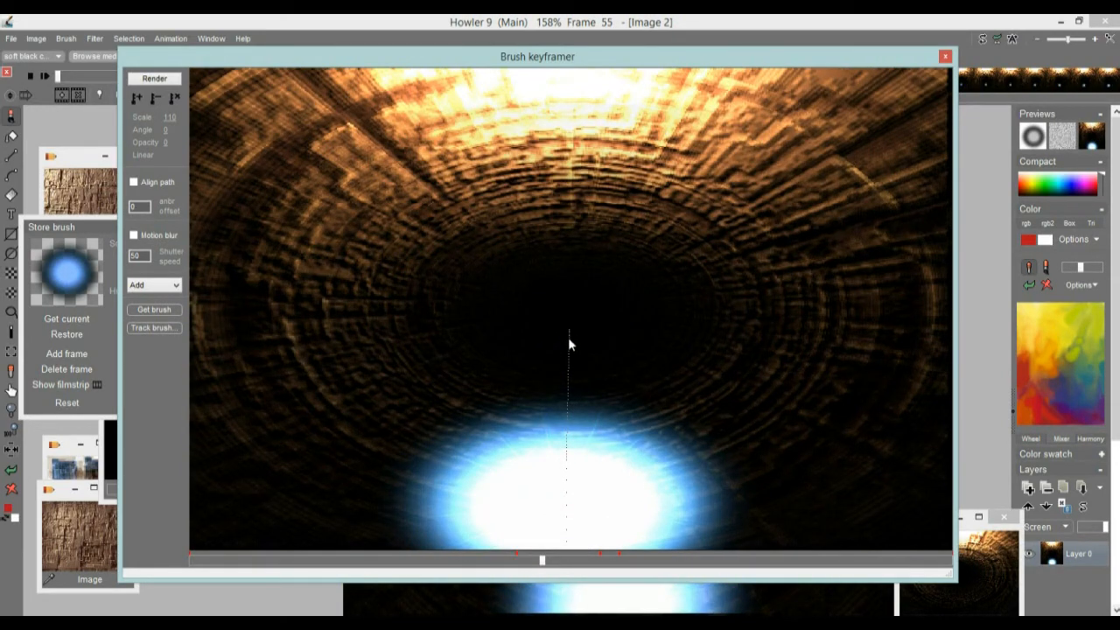
{"action": "left_click", "coordinate": [175, 99]}
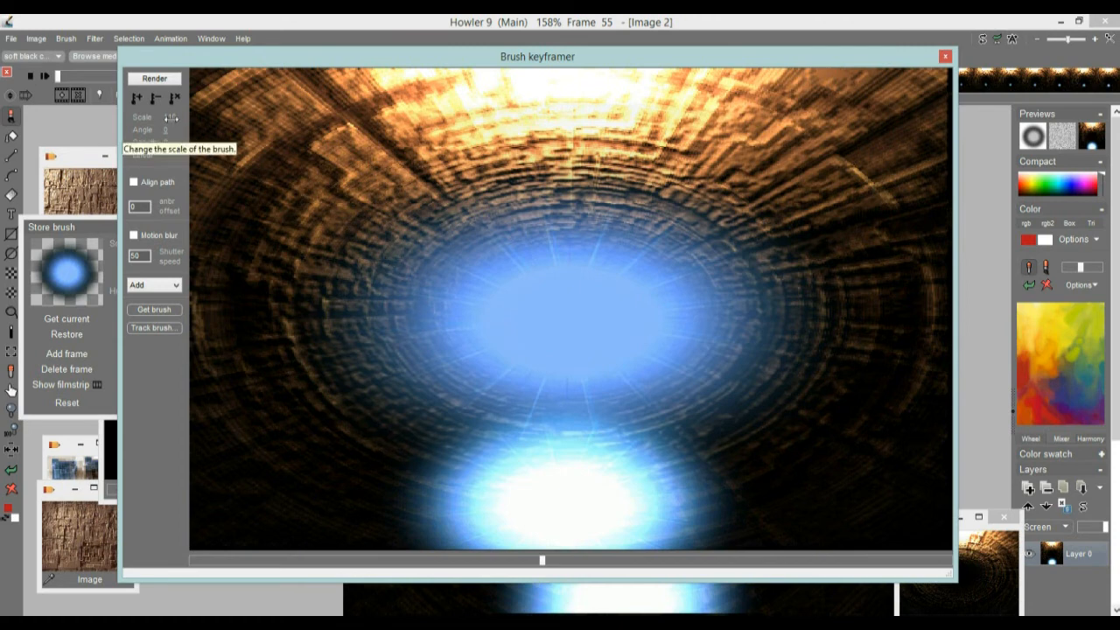
{"action": "left_click_drag", "start_coordinate": [173, 118], "coordinate": [145, 124]}
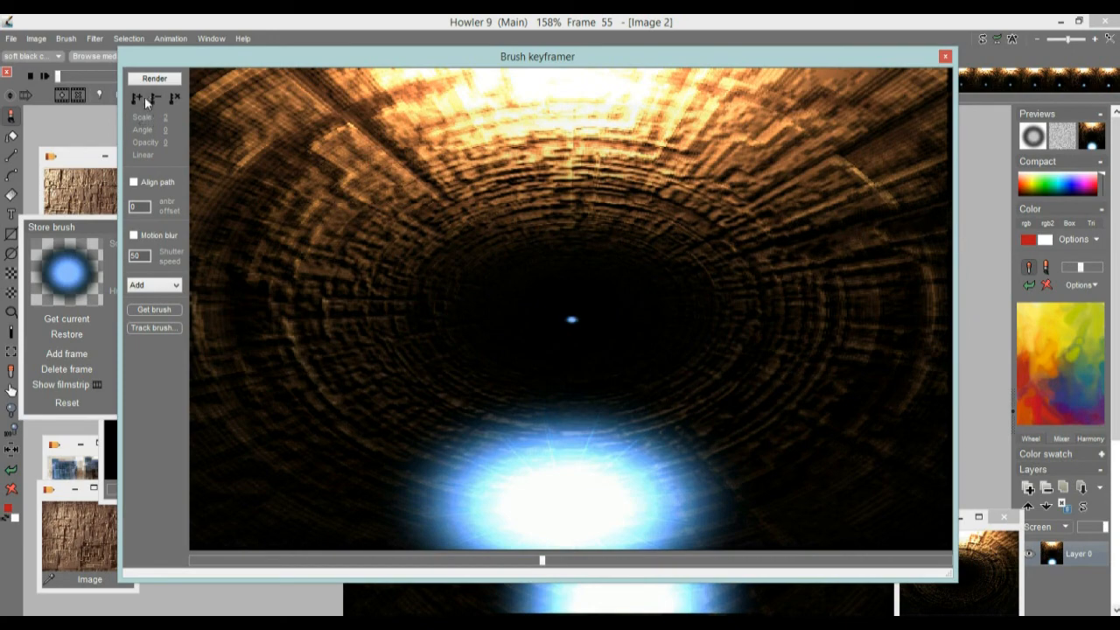
{"action": "left_click", "coordinate": [135, 101]}
Step: Keep the small center glow at opacity 0 and add a keyframe for it at frame 50
{"action": "left_click_drag", "start_coordinate": [544, 562], "coordinate": [188, 558]}
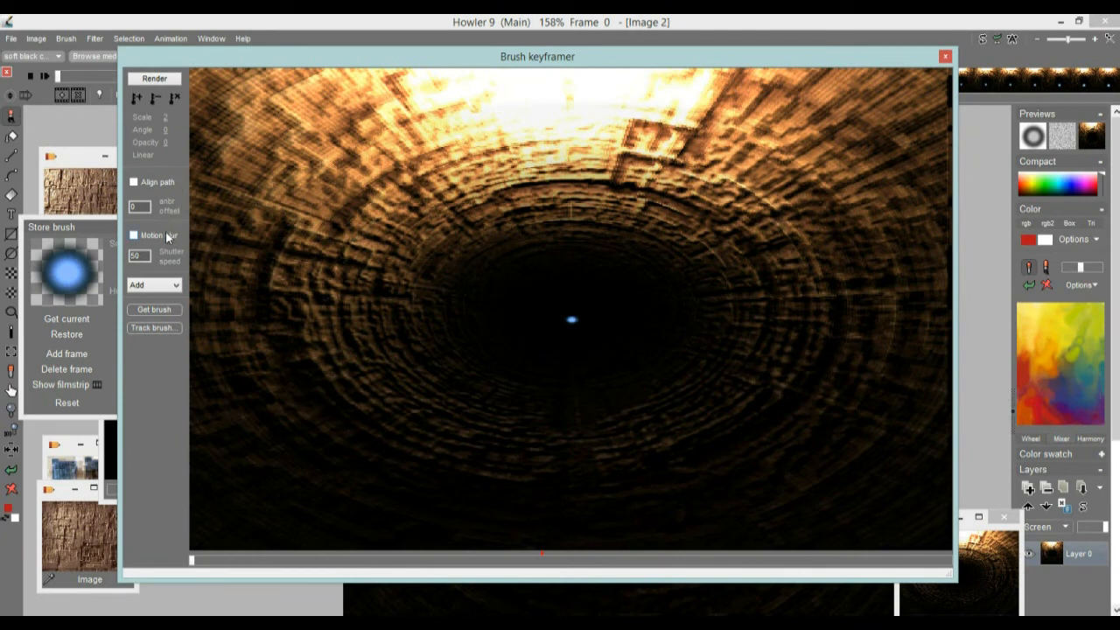
{"action": "left_click_drag", "start_coordinate": [166, 143], "coordinate": [79, 137]}
{"action": "left_click", "coordinate": [542, 562]}
{"action": "left_click_drag", "start_coordinate": [543, 562], "coordinate": [531, 565]}
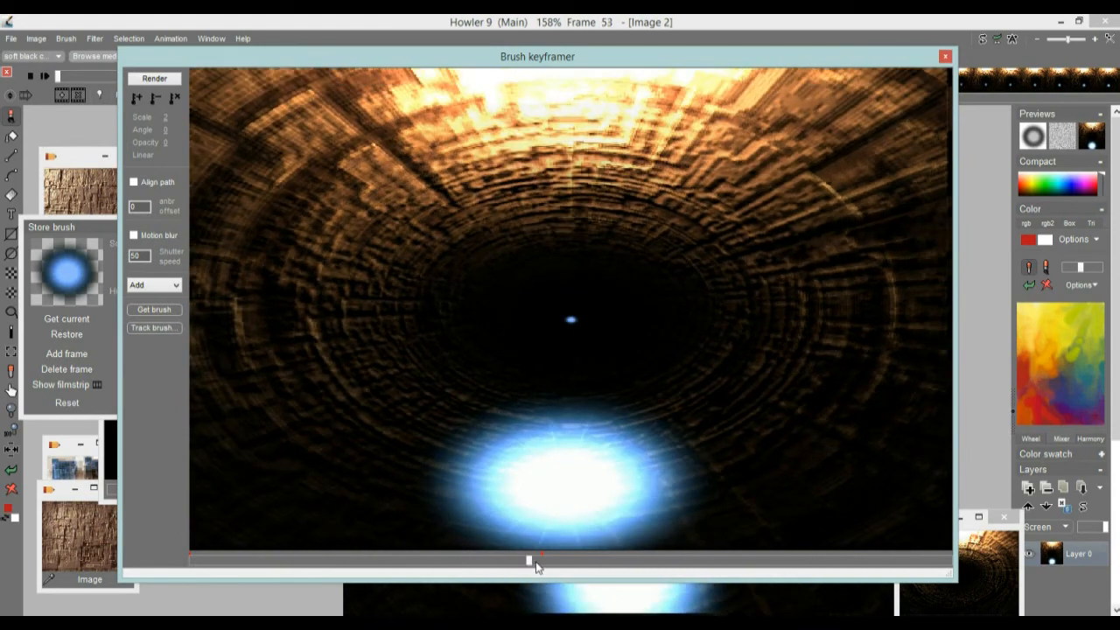
{"action": "left_click_drag", "start_coordinate": [530, 565], "coordinate": [516, 568]}
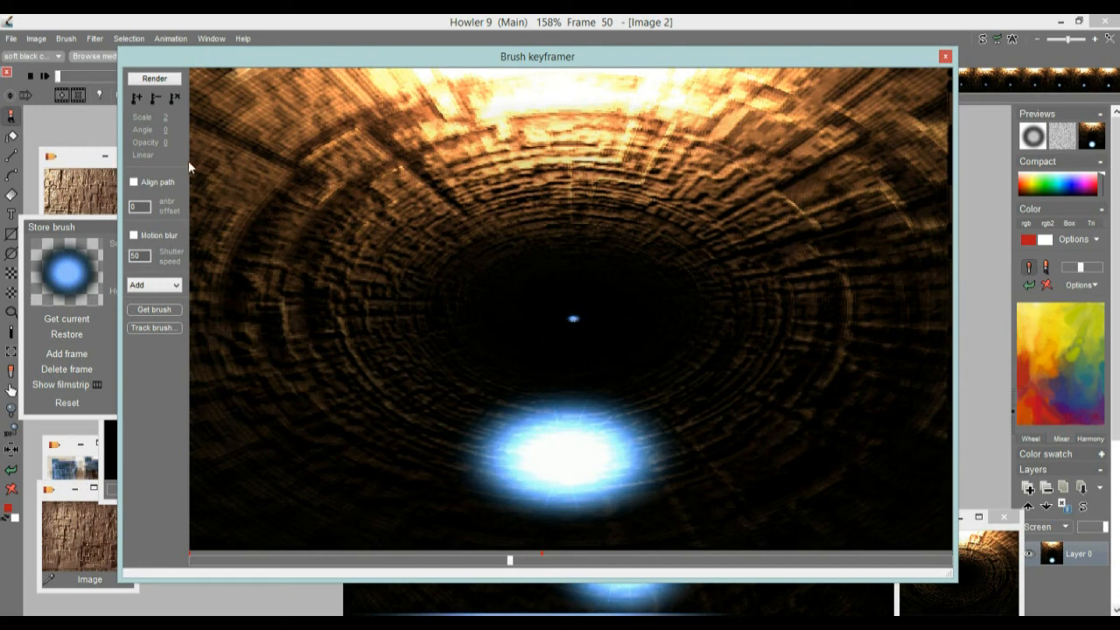
{"action": "left_click", "coordinate": [139, 98]}
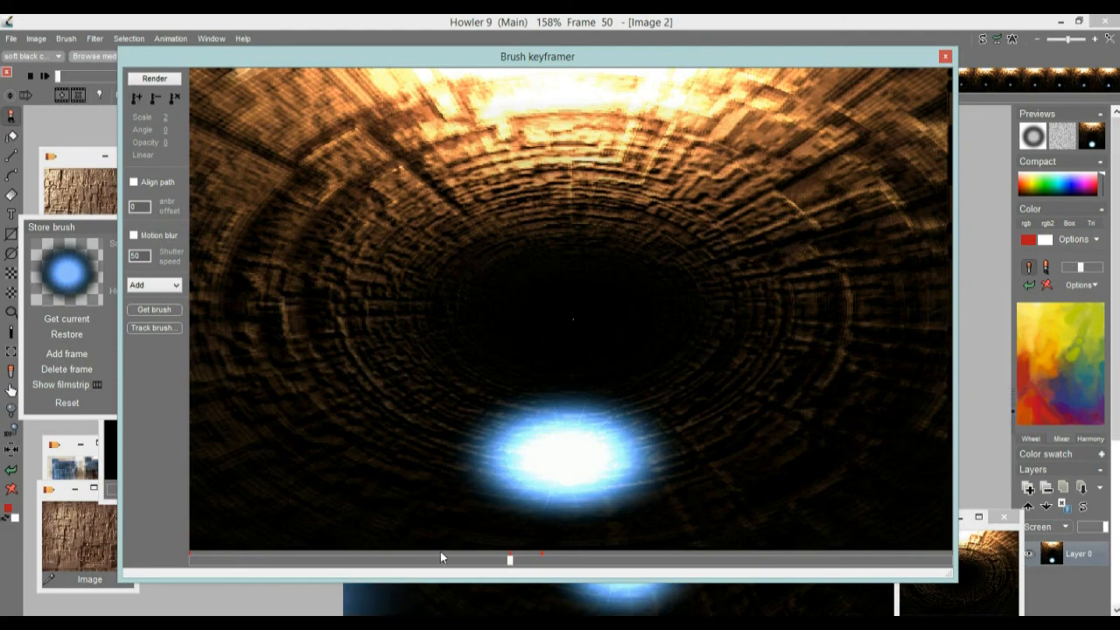
Step: Add a keyframe at frame 108 with the glow low on the tunnel floor, at scale 66 and opacity 255
{"action": "left_click_drag", "start_coordinate": [479, 568], "coordinate": [883, 580]}
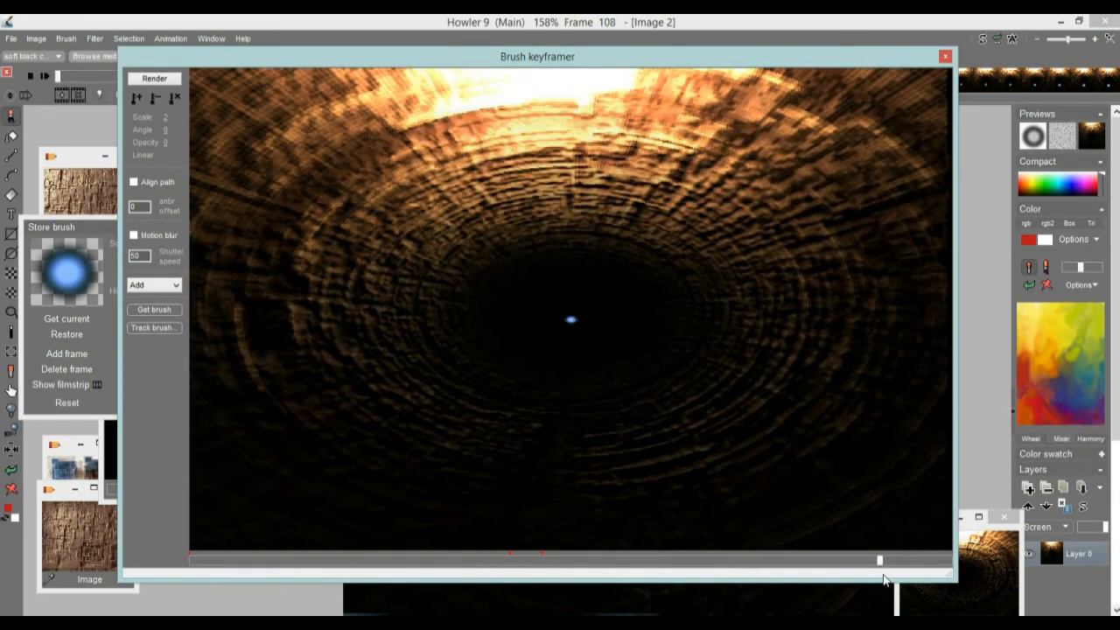
{"action": "left_click", "coordinate": [564, 474]}
{"action": "mouse_move", "coordinate": [167, 115]}
{"action": "left_mouse_down"}
{"action": "mouse_move", "coordinate": [207, 120]}
{"action": "mouse_move", "coordinate": [188, 122]}
{"action": "left_mouse_up"}
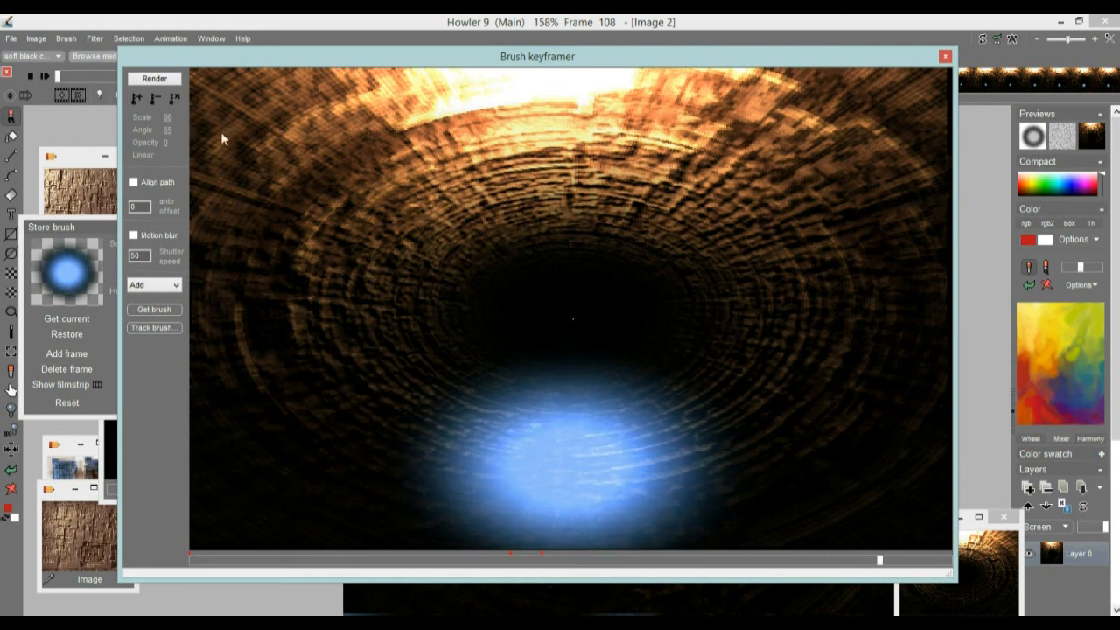
{"action": "left_click_drag", "start_coordinate": [177, 147], "coordinate": [288, 145]}
{"action": "left_click", "coordinate": [137, 100]}
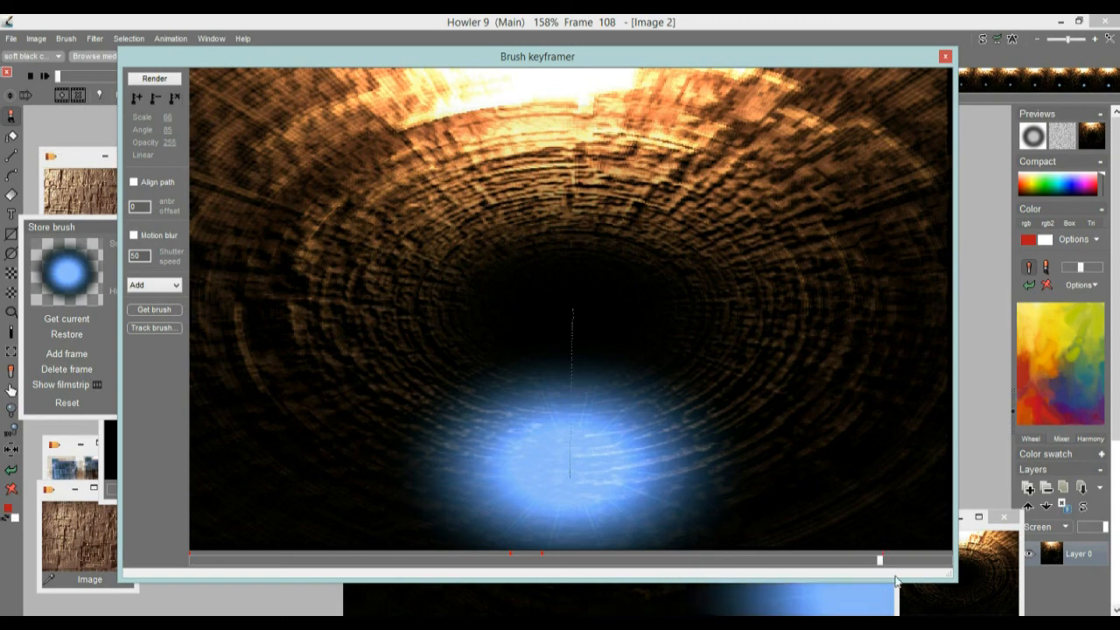
Step: Add a keyframe at frame 119 with the glow moved past the lower edge and scaled to 116
{"action": "left_click_drag", "start_coordinate": [894, 559], "coordinate": [959, 566]}
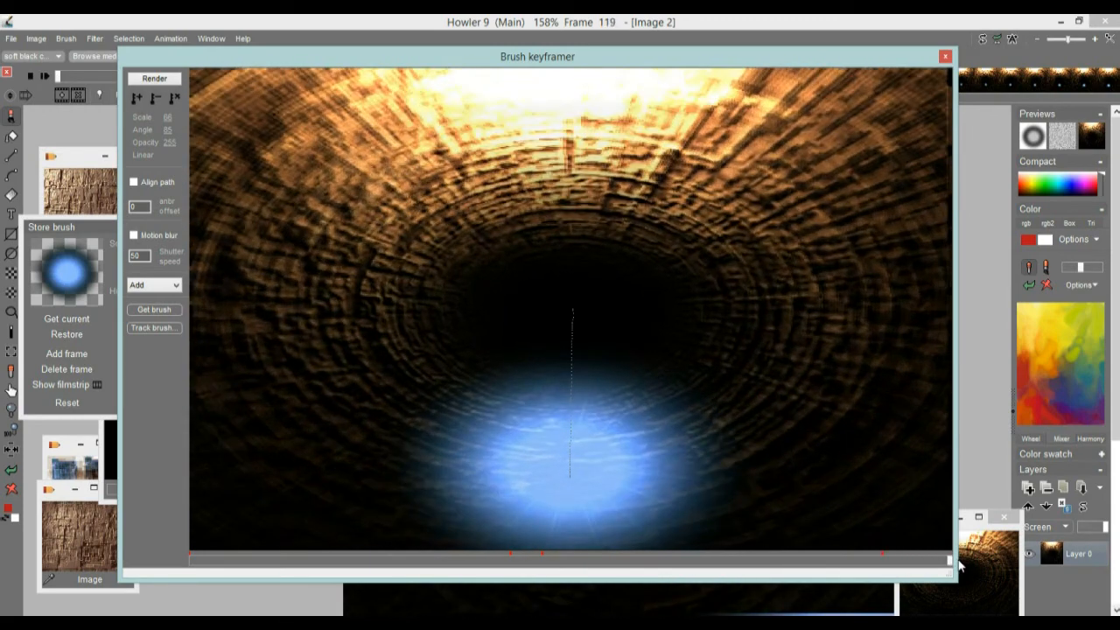
{"action": "mouse_move", "coordinate": [570, 484]}
{"action": "left_mouse_down"}
{"action": "mouse_move", "coordinate": [574, 558]}
{"action": "mouse_move", "coordinate": [561, 589]}
{"action": "left_mouse_up"}
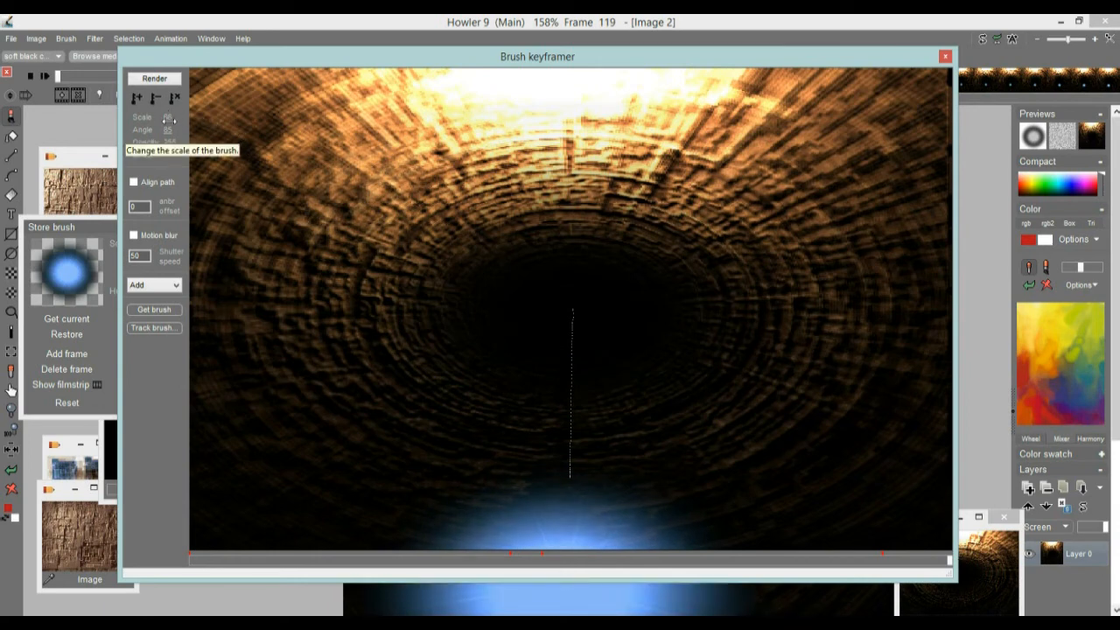
{"action": "left_click_drag", "start_coordinate": [173, 119], "coordinate": [185, 116]}
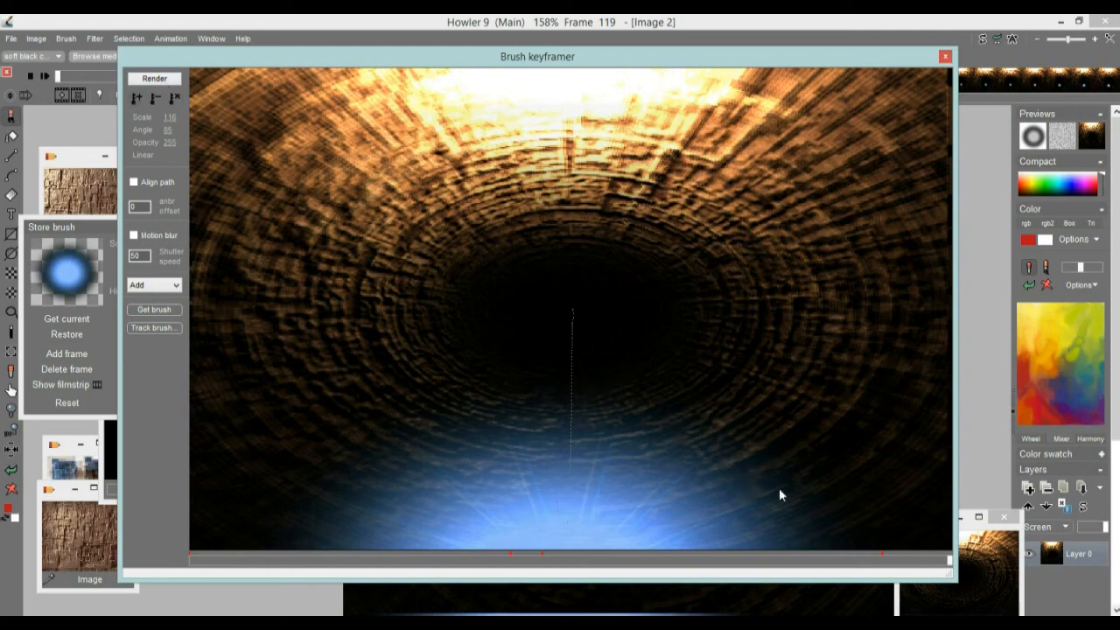
Step: Scrub back to preview the second glow pass and render it into the animation twice
{"action": "left_click_drag", "start_coordinate": [946, 560], "coordinate": [764, 560]}
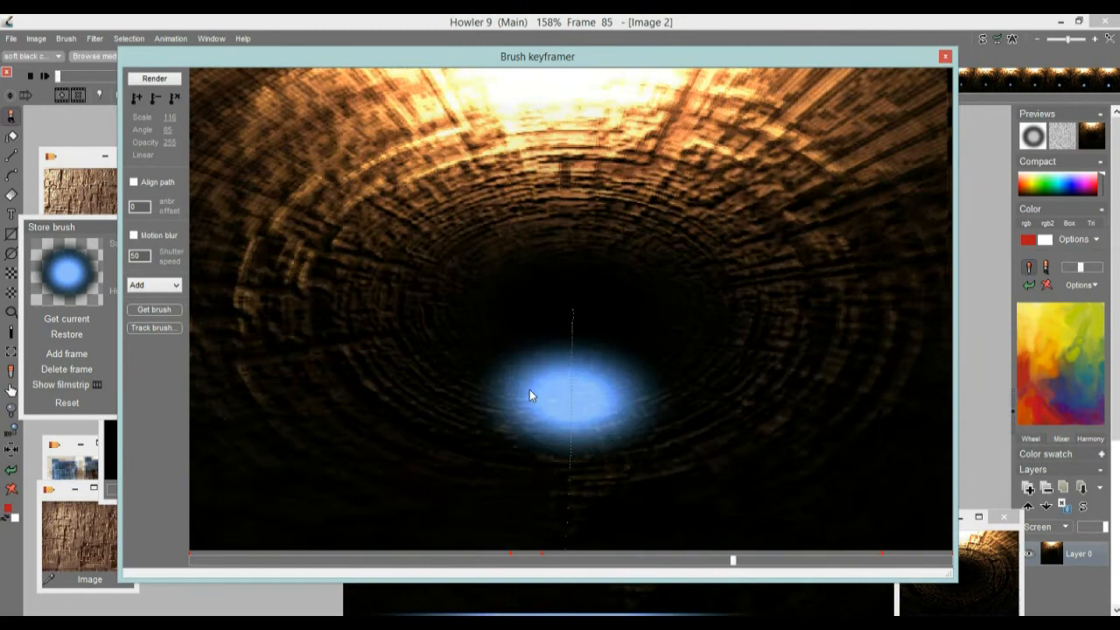
{"action": "left_click", "coordinate": [154, 78]}
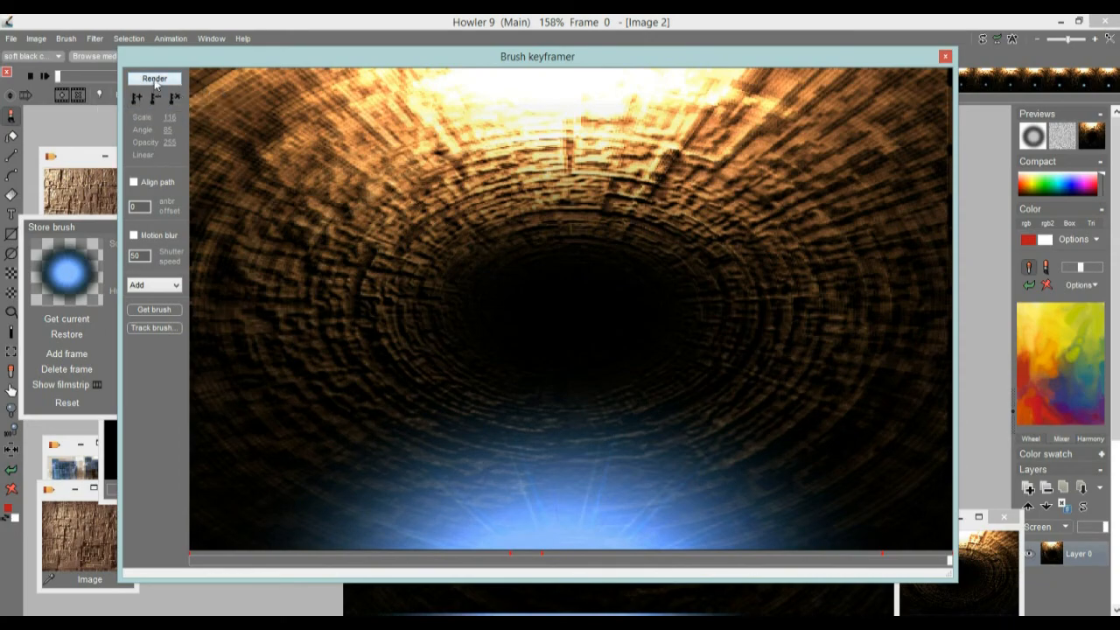
{"action": "left_click", "coordinate": [154, 78]}
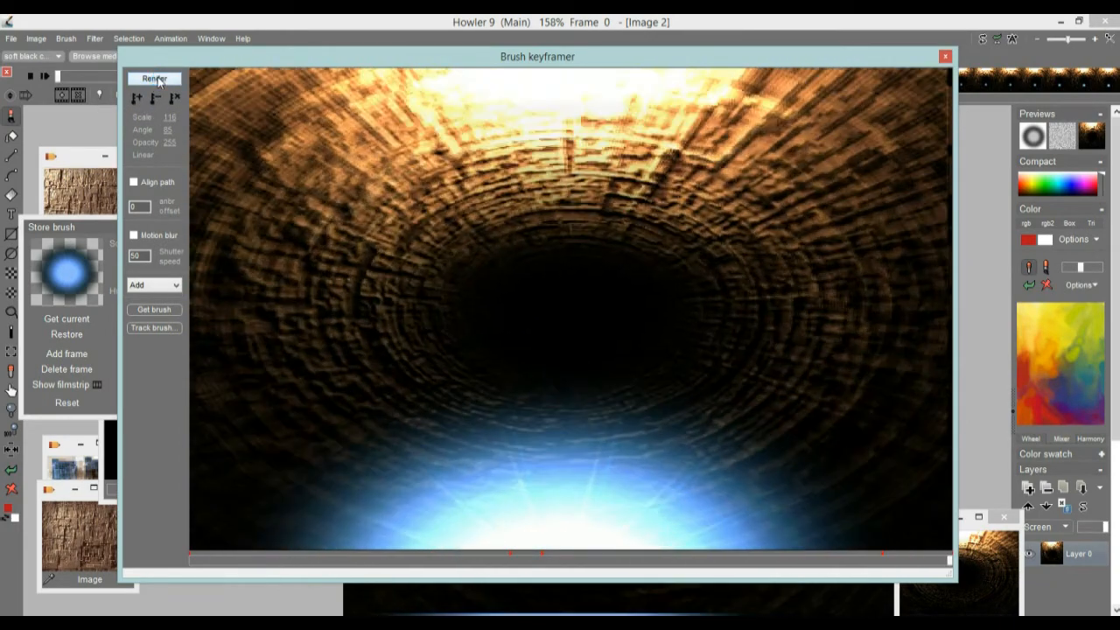
Step: Close the brush keyframer and play the 120-frame tunnel animation to review both glow passes
{"action": "left_click", "coordinate": [945, 56]}
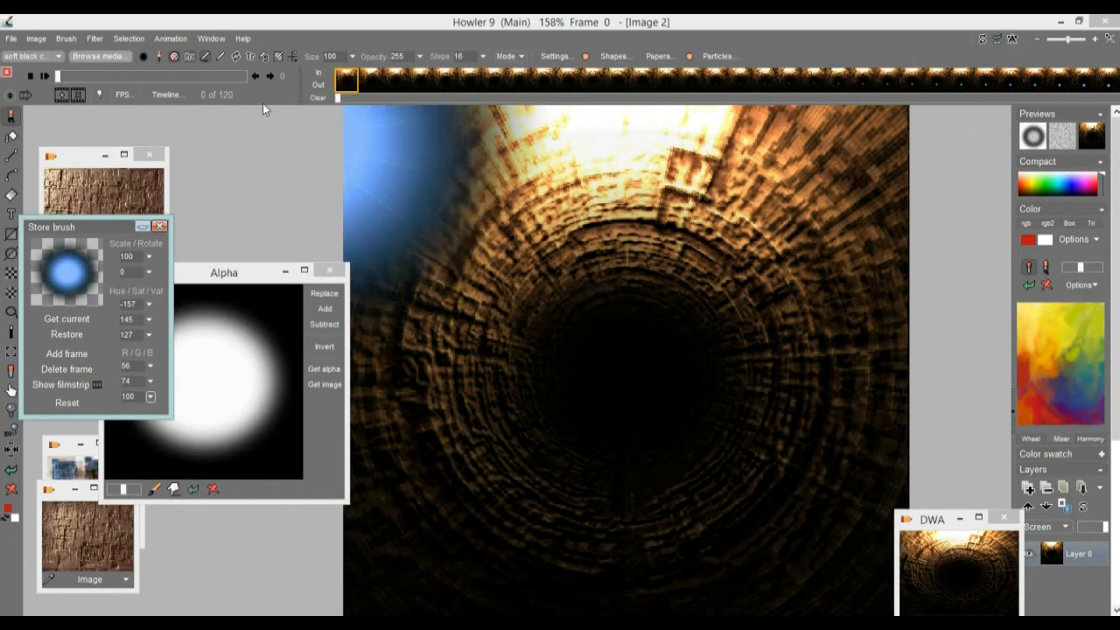
{"action": "left_click", "coordinate": [12, 119]}
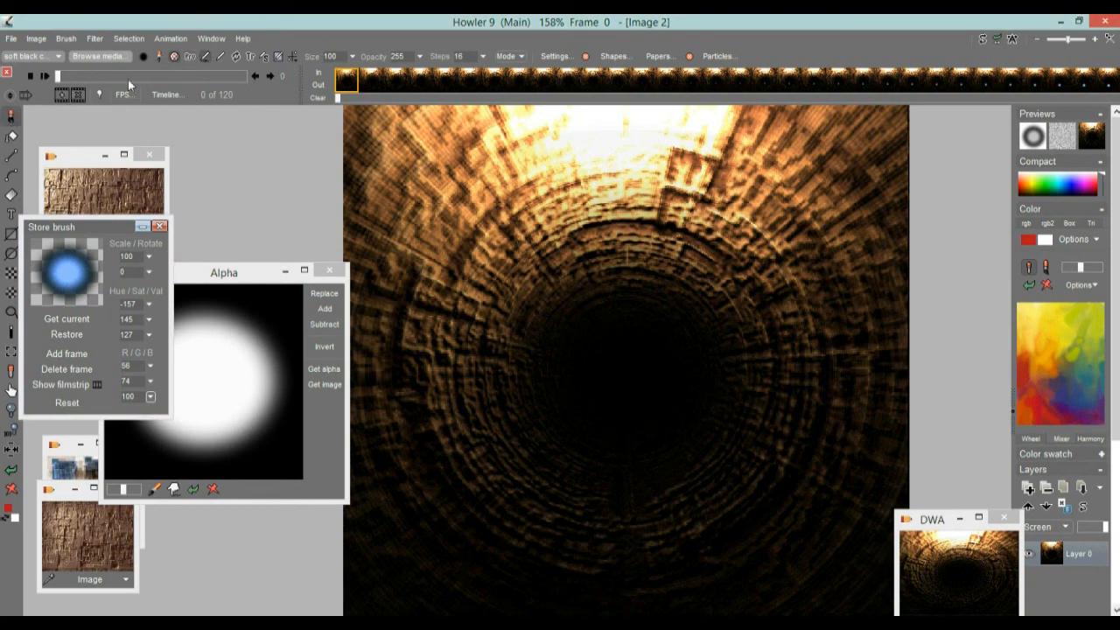
{"action": "left_click", "coordinate": [44, 76]}
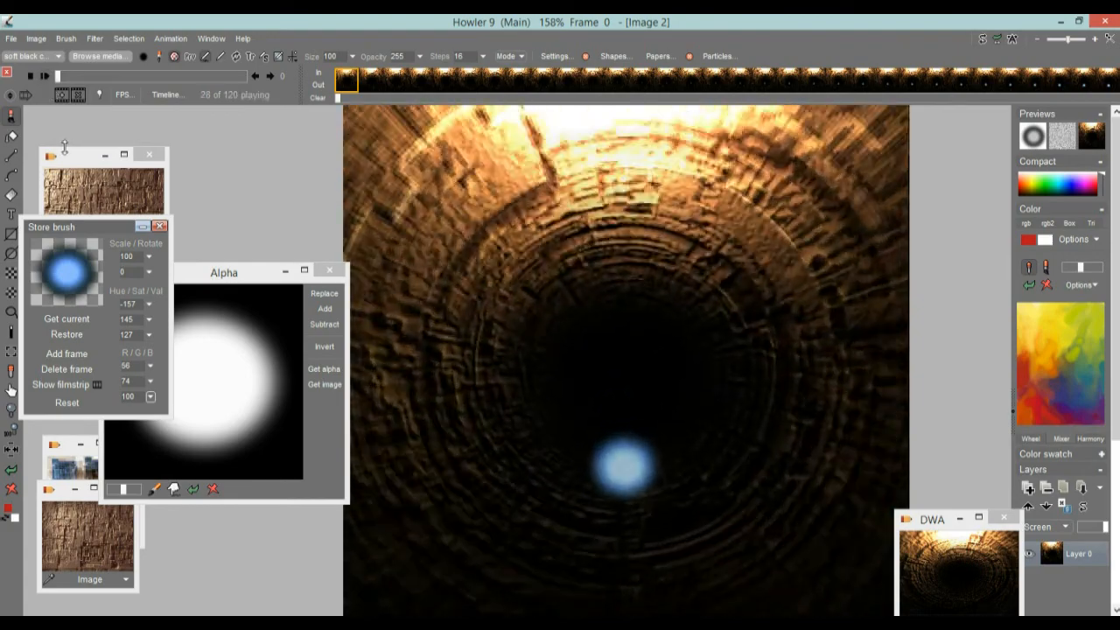